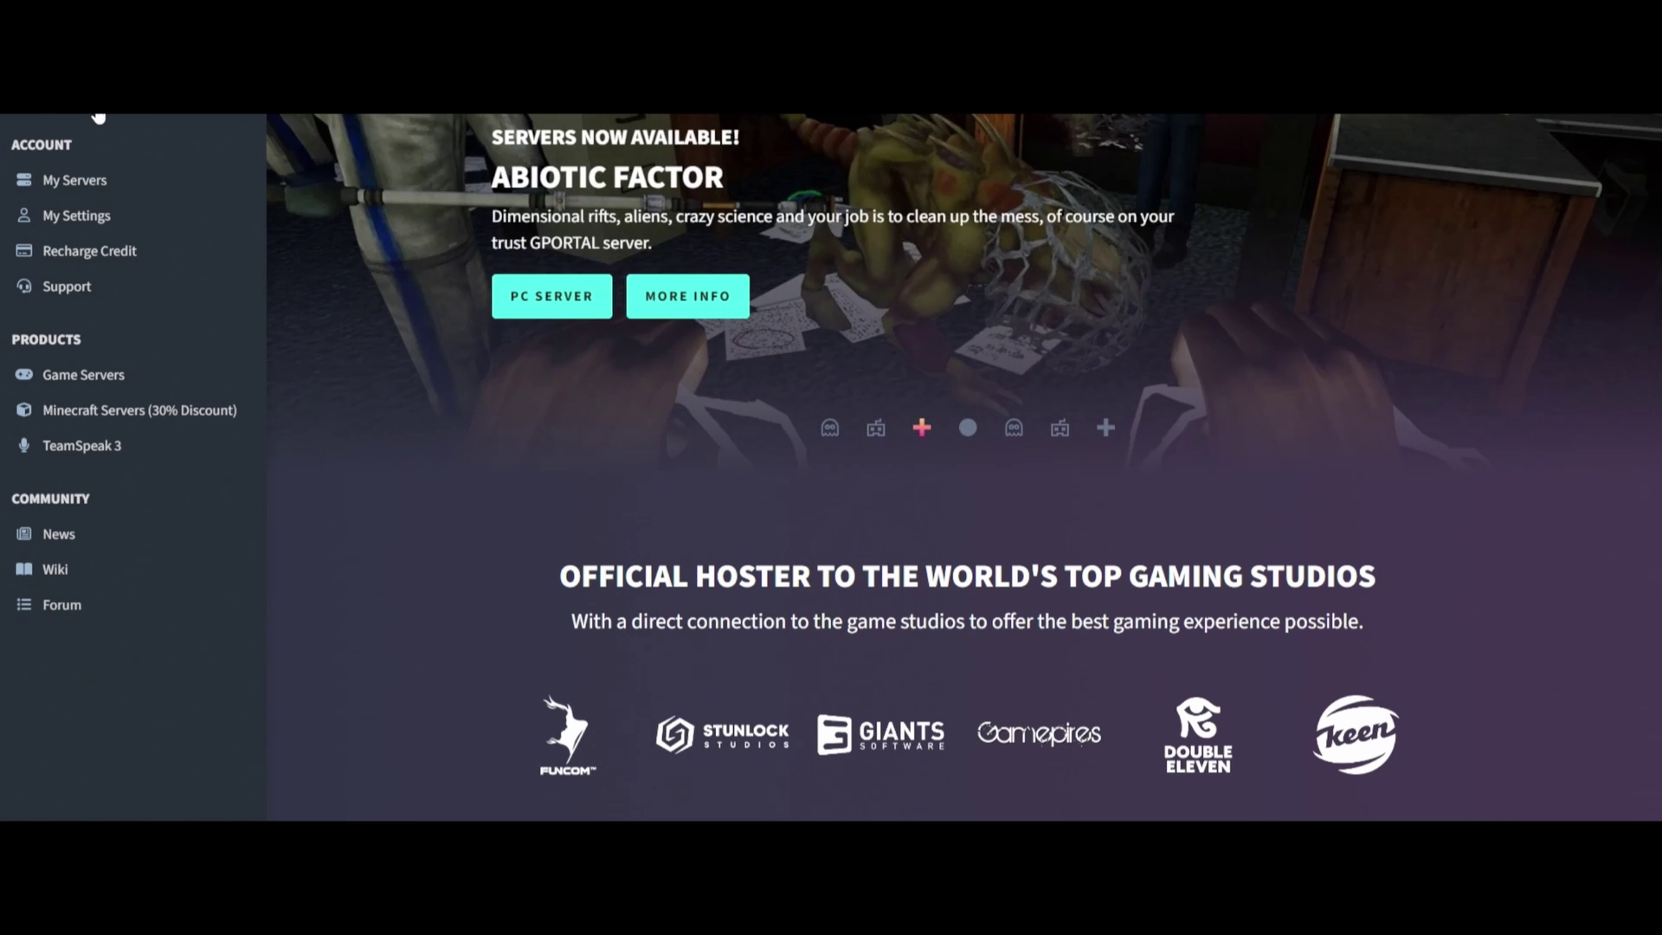
# Open the game server catalogue and search its A–Z list for "vri".
pyautogui.scroll(-6, 448, 728)
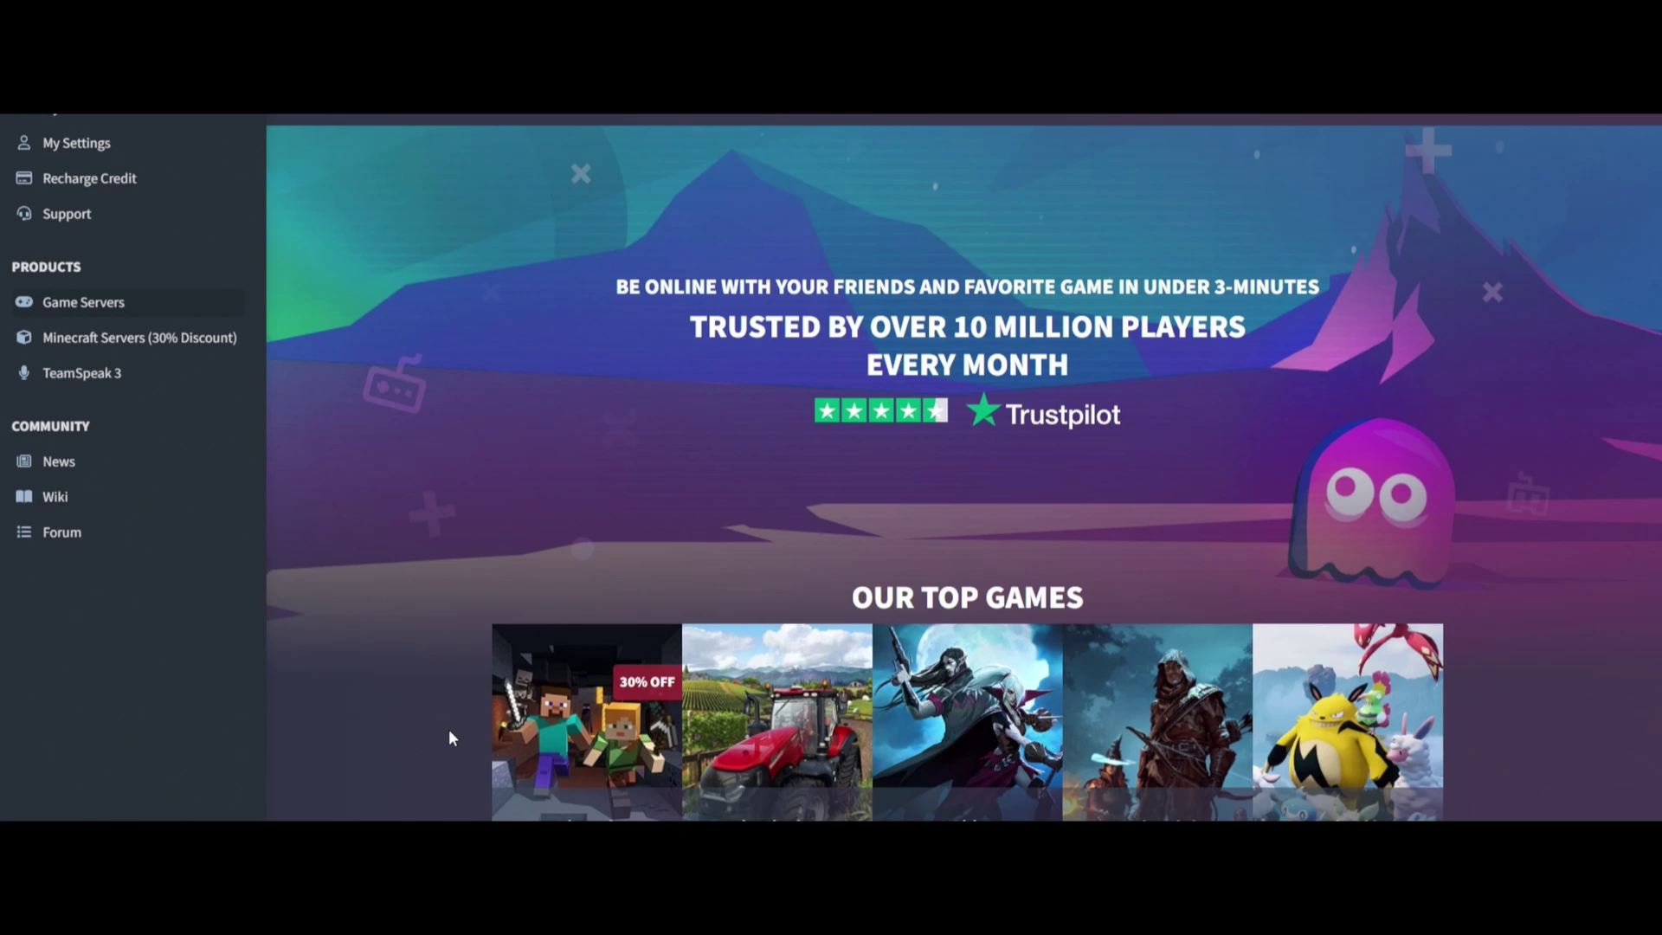
pyautogui.scroll(-5, 449, 732)
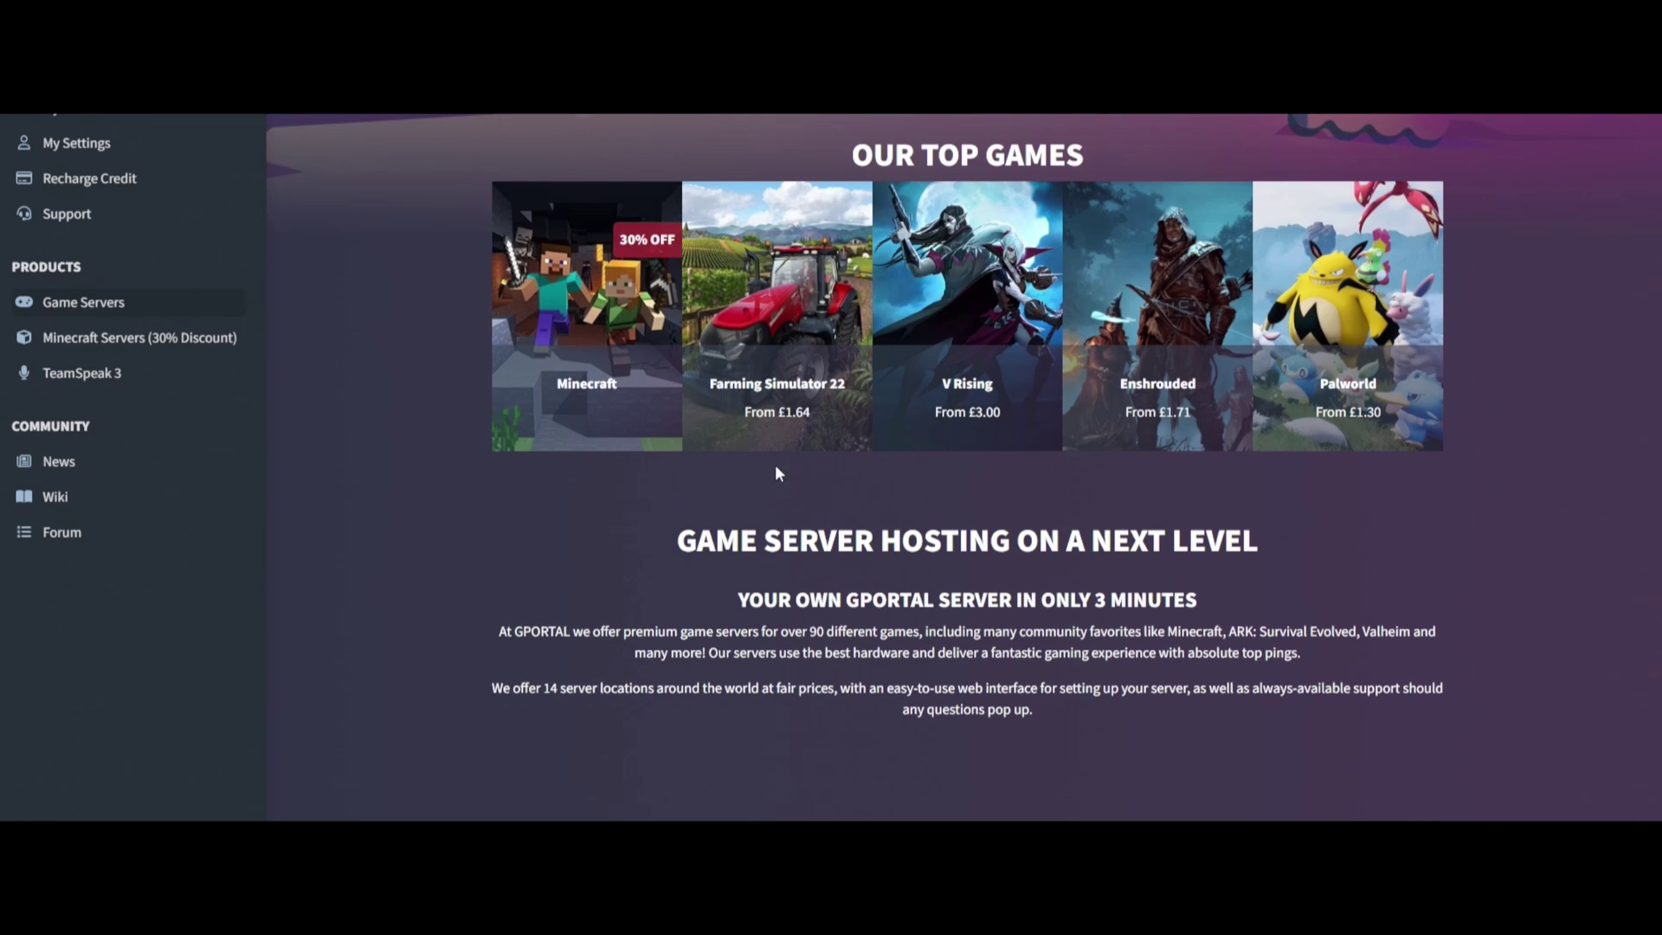
pyautogui.scroll(-3, 795, 620)
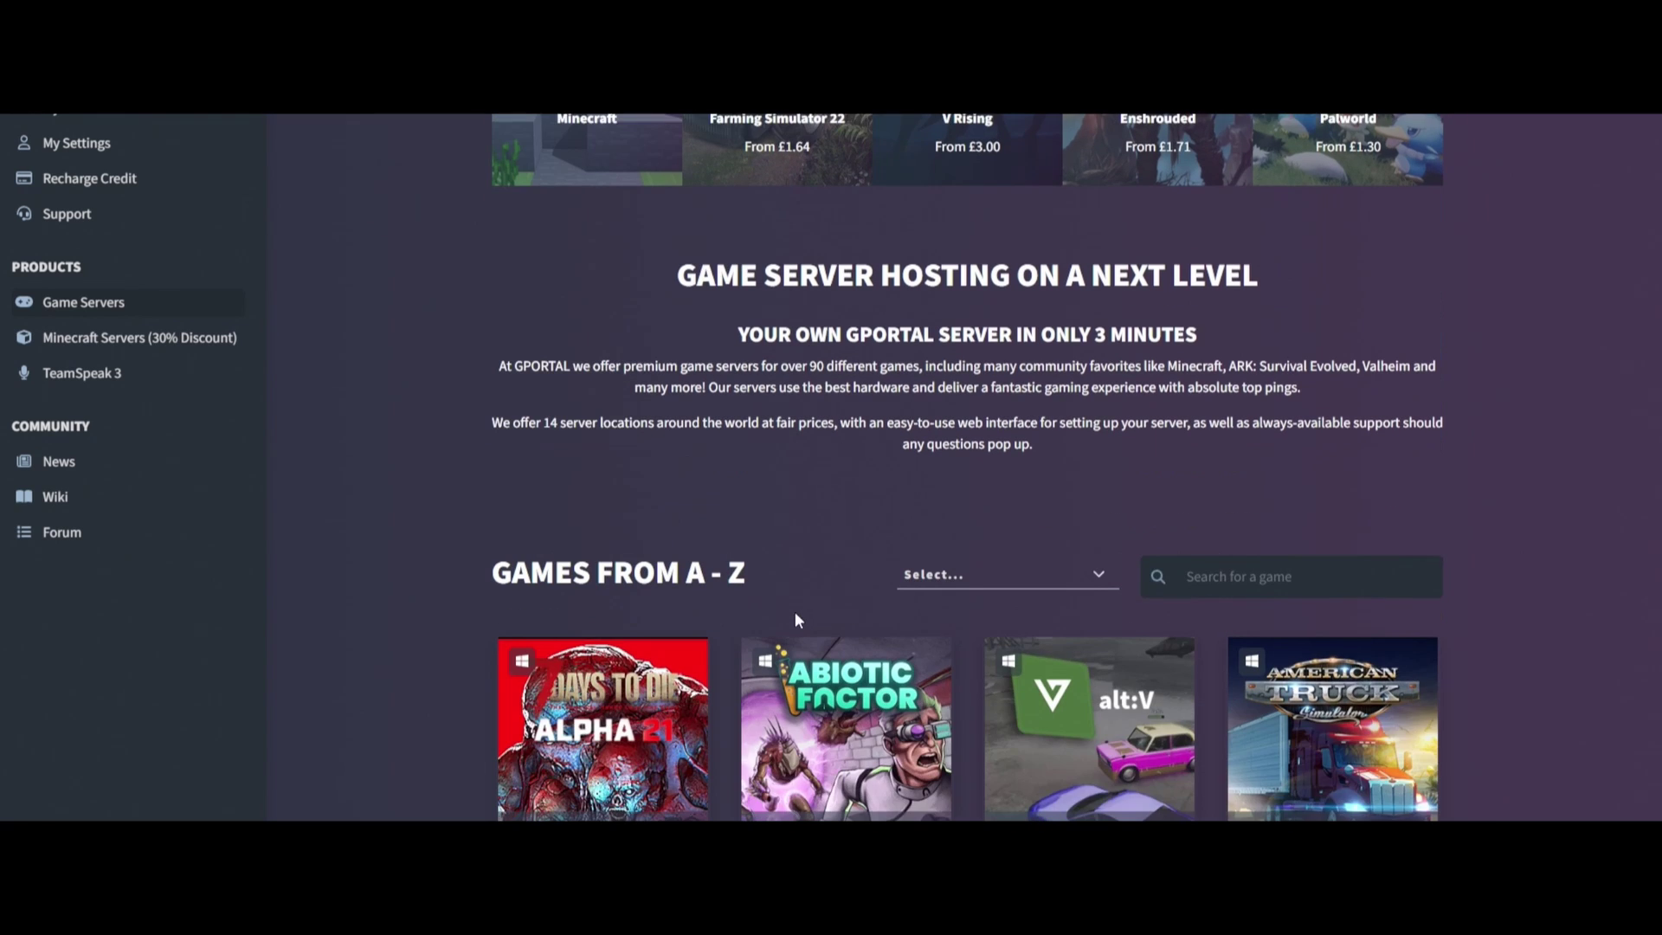
pyautogui.scroll(-3, 795, 615)
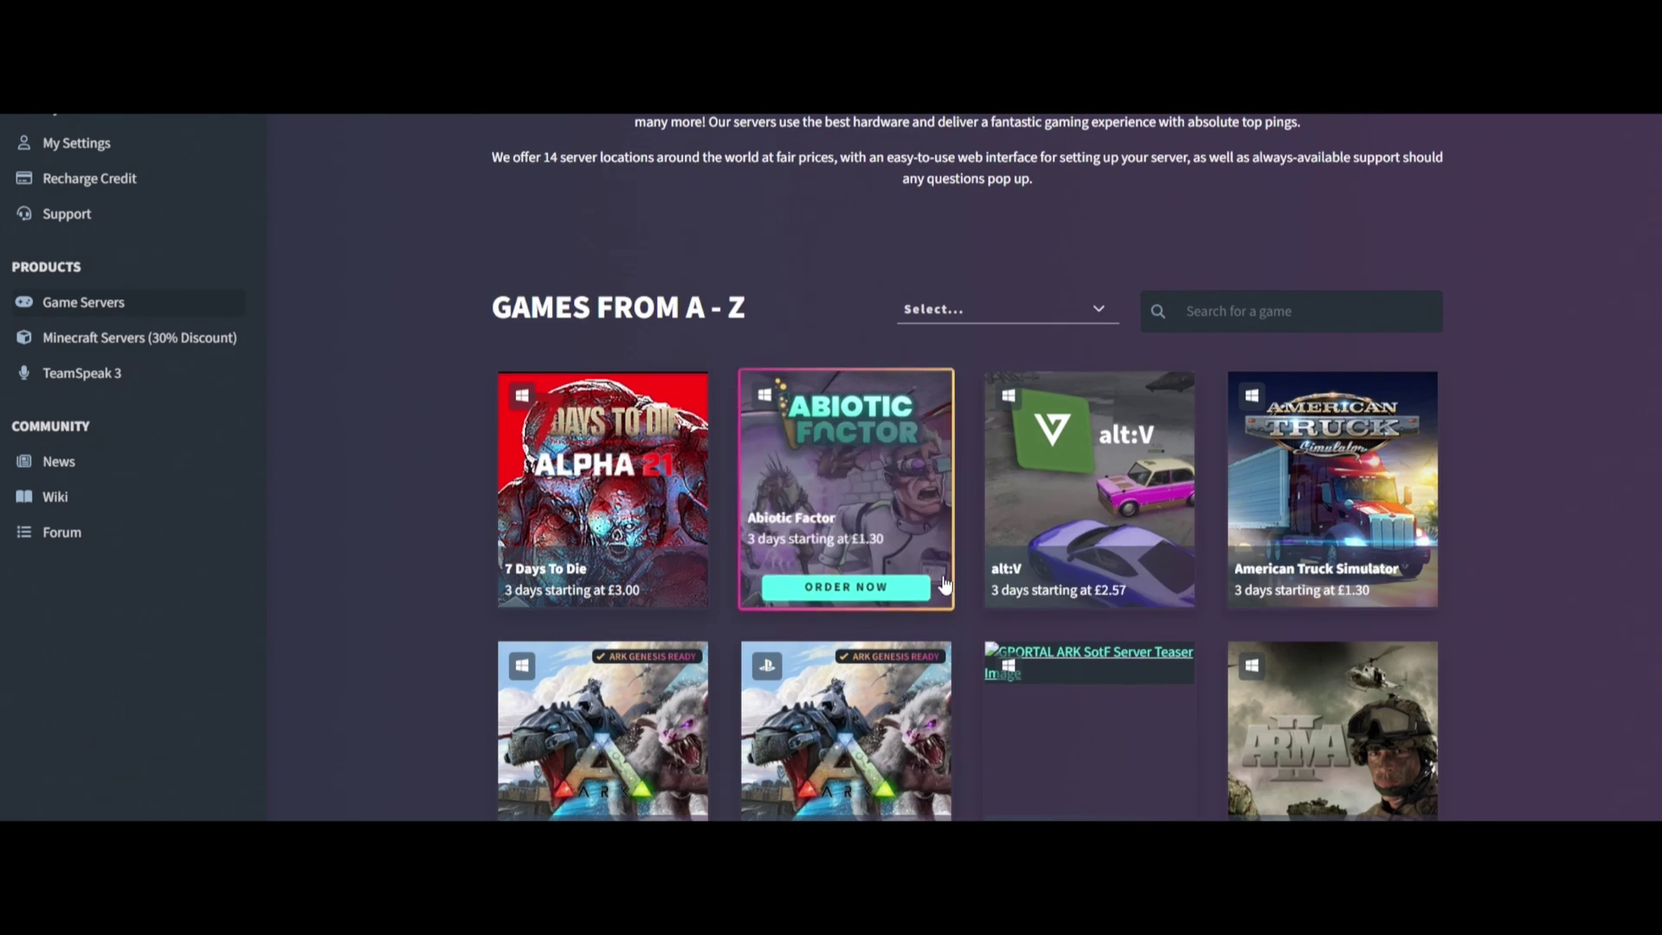
pyautogui.click(1259, 297)
pyautogui.write('vri')
pyautogui.moveTo(822, 552)
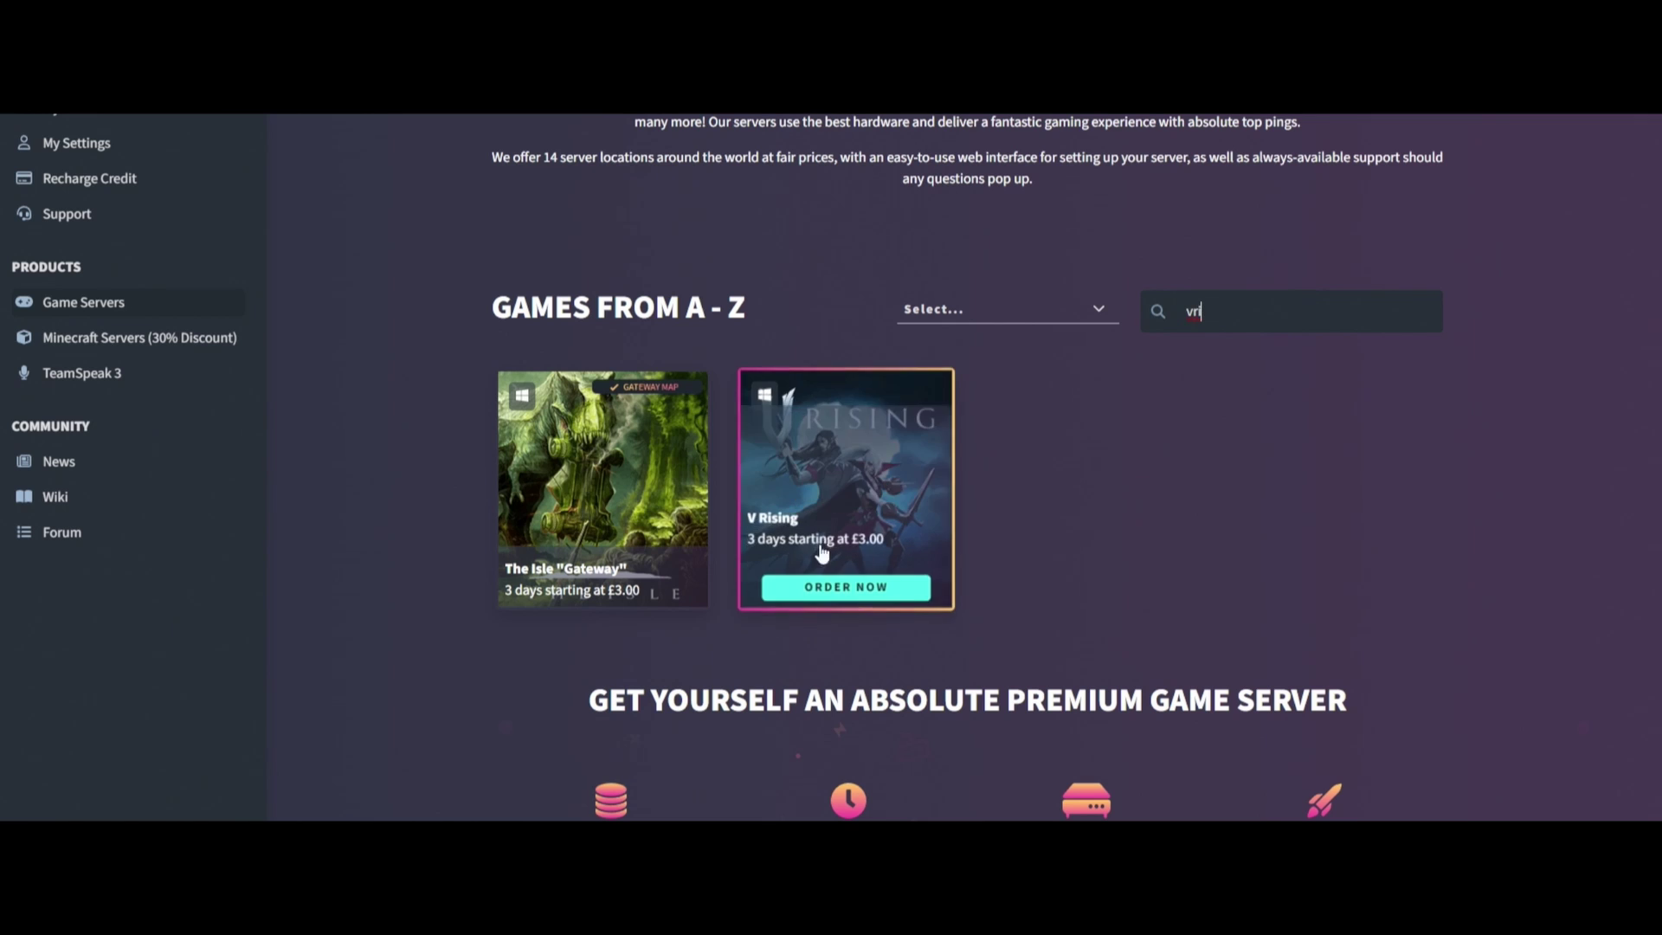
# Open the V Rising server hosting plans from the top games.
pyautogui.scroll(7, 831, 554)
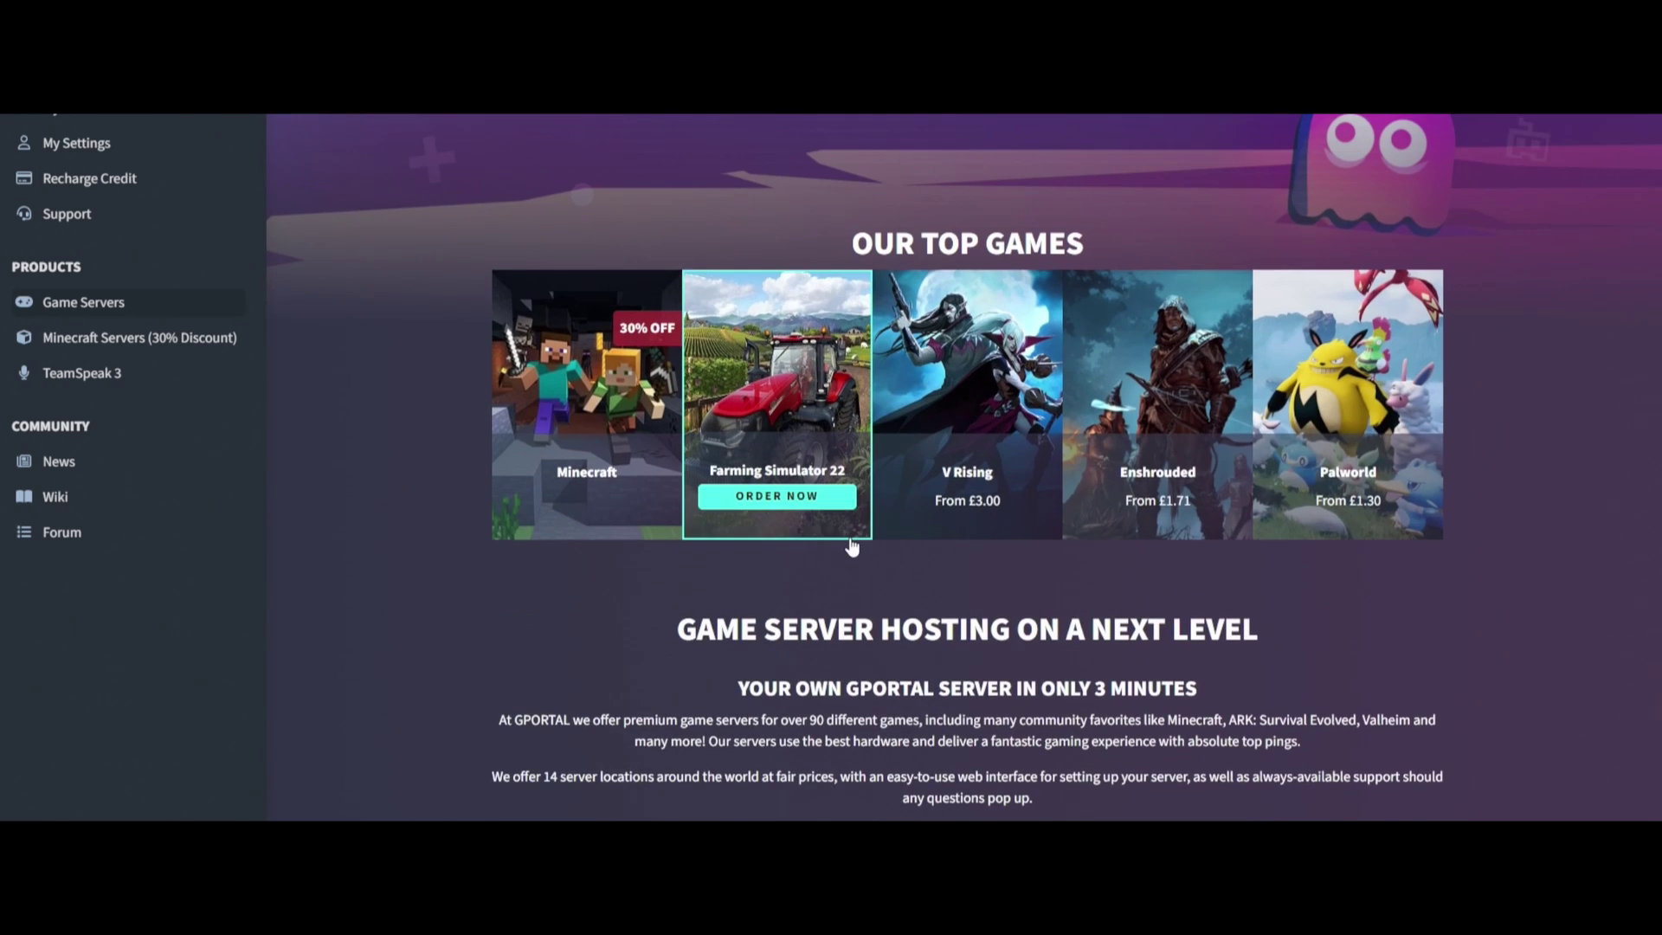
pyautogui.scroll(4, 866, 554)
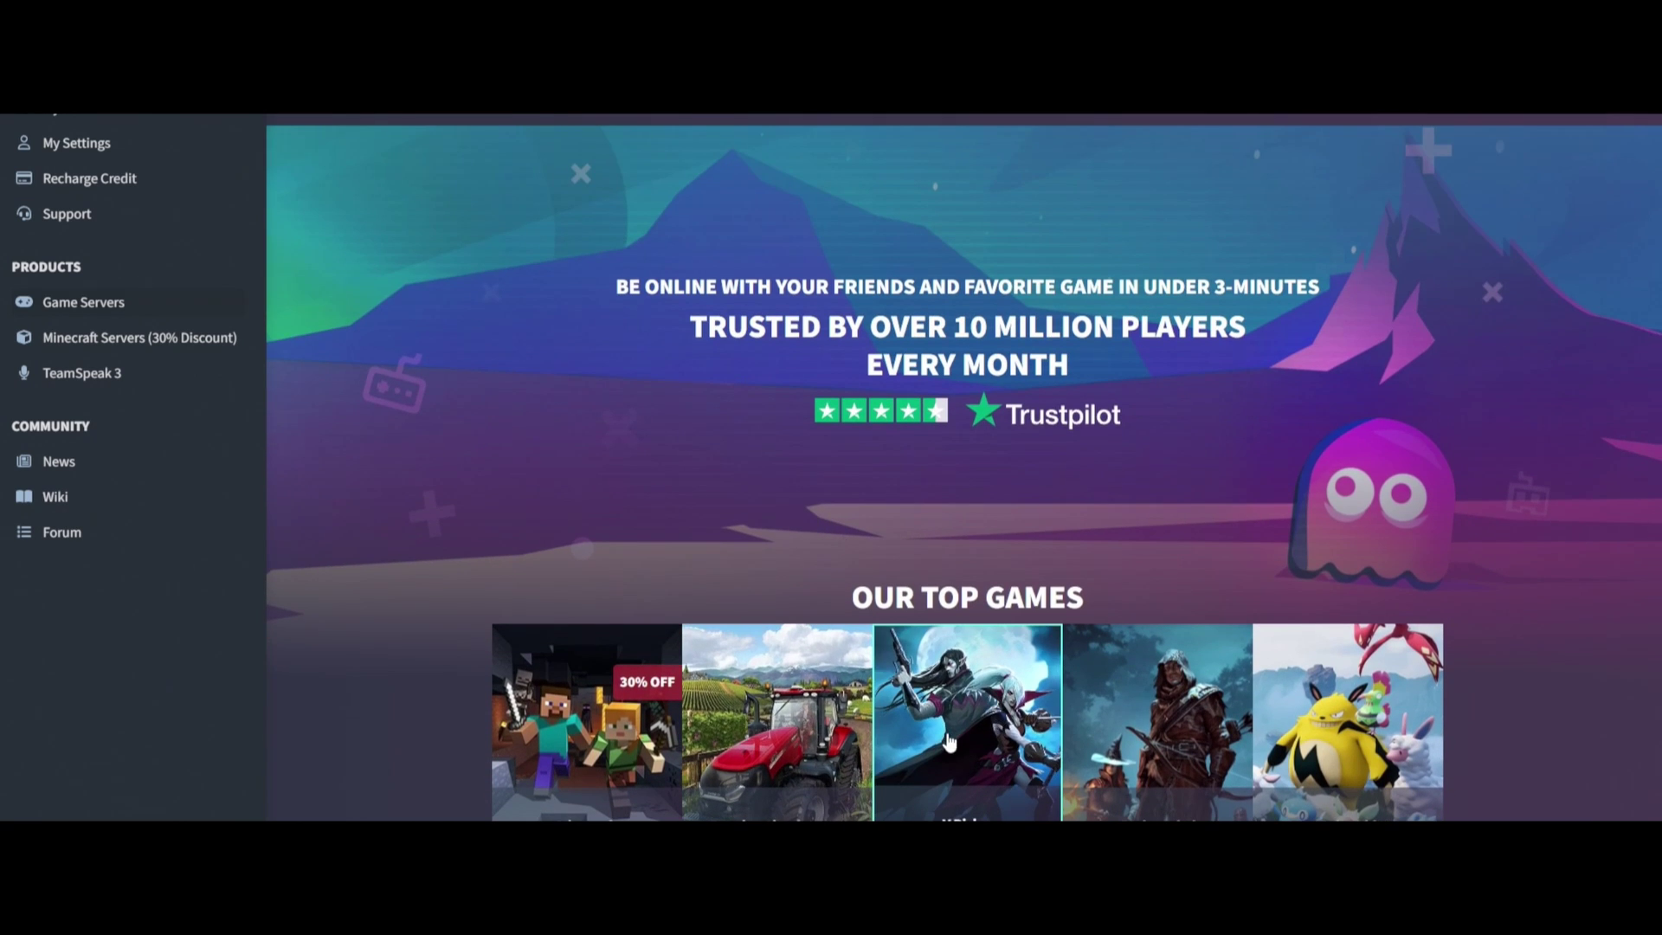
pyautogui.click(949, 741)
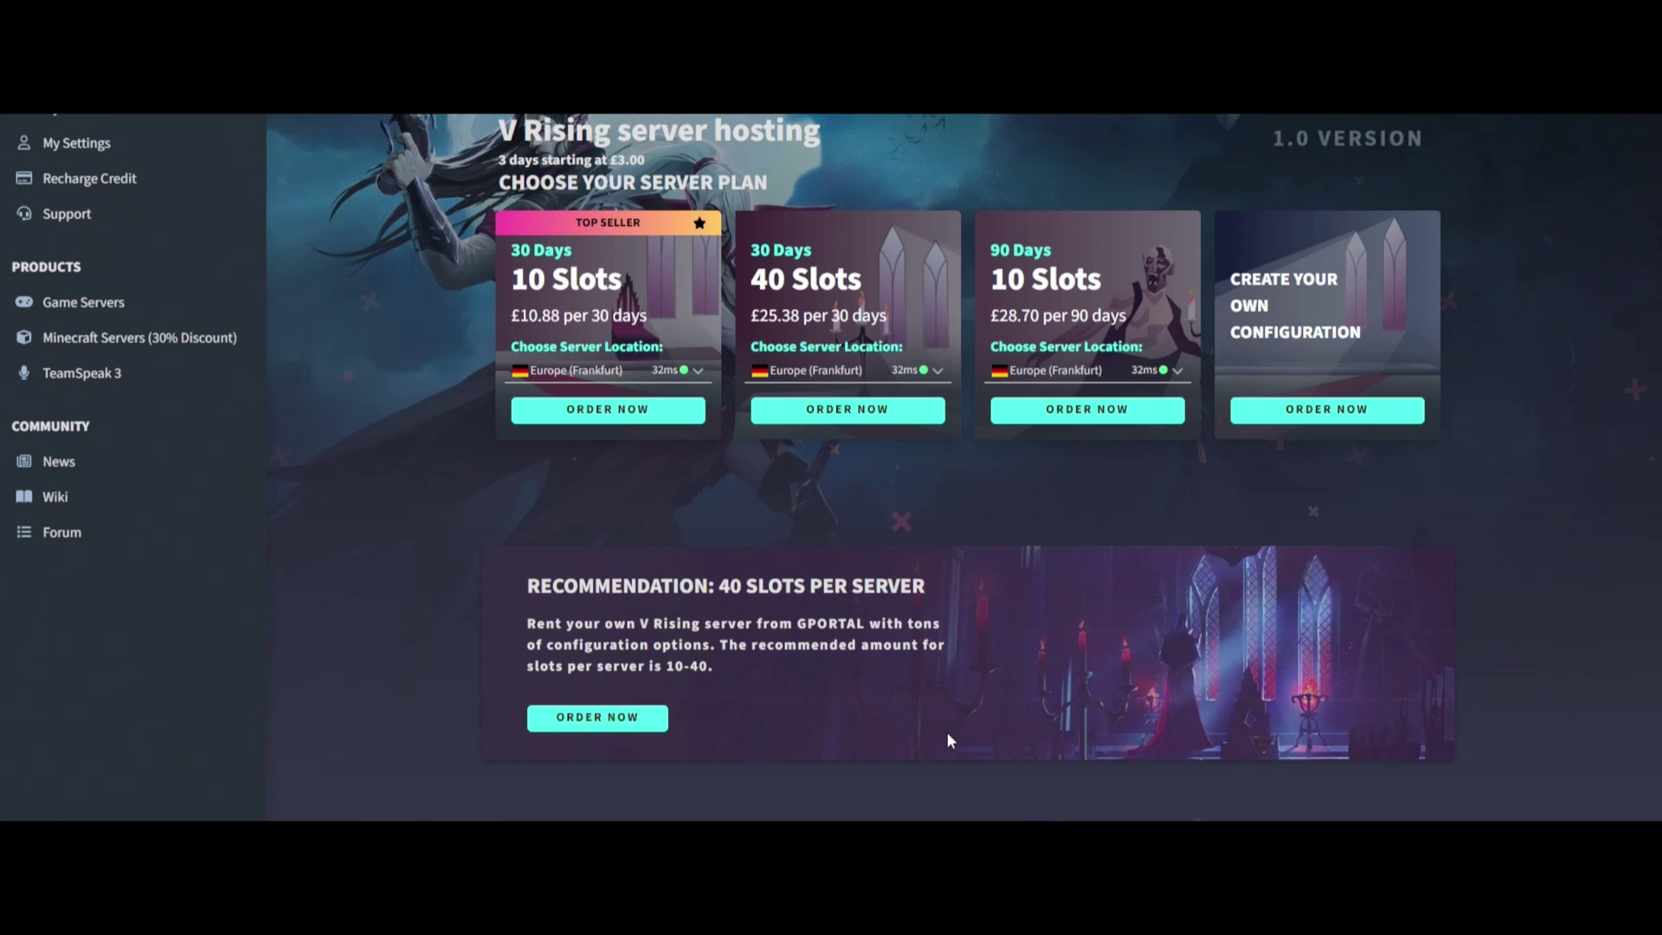
# Order the 30-day, 10-slot V Rising server in Europe (Frankfurt), paying with the account balance.
pyautogui.click(665, 415)
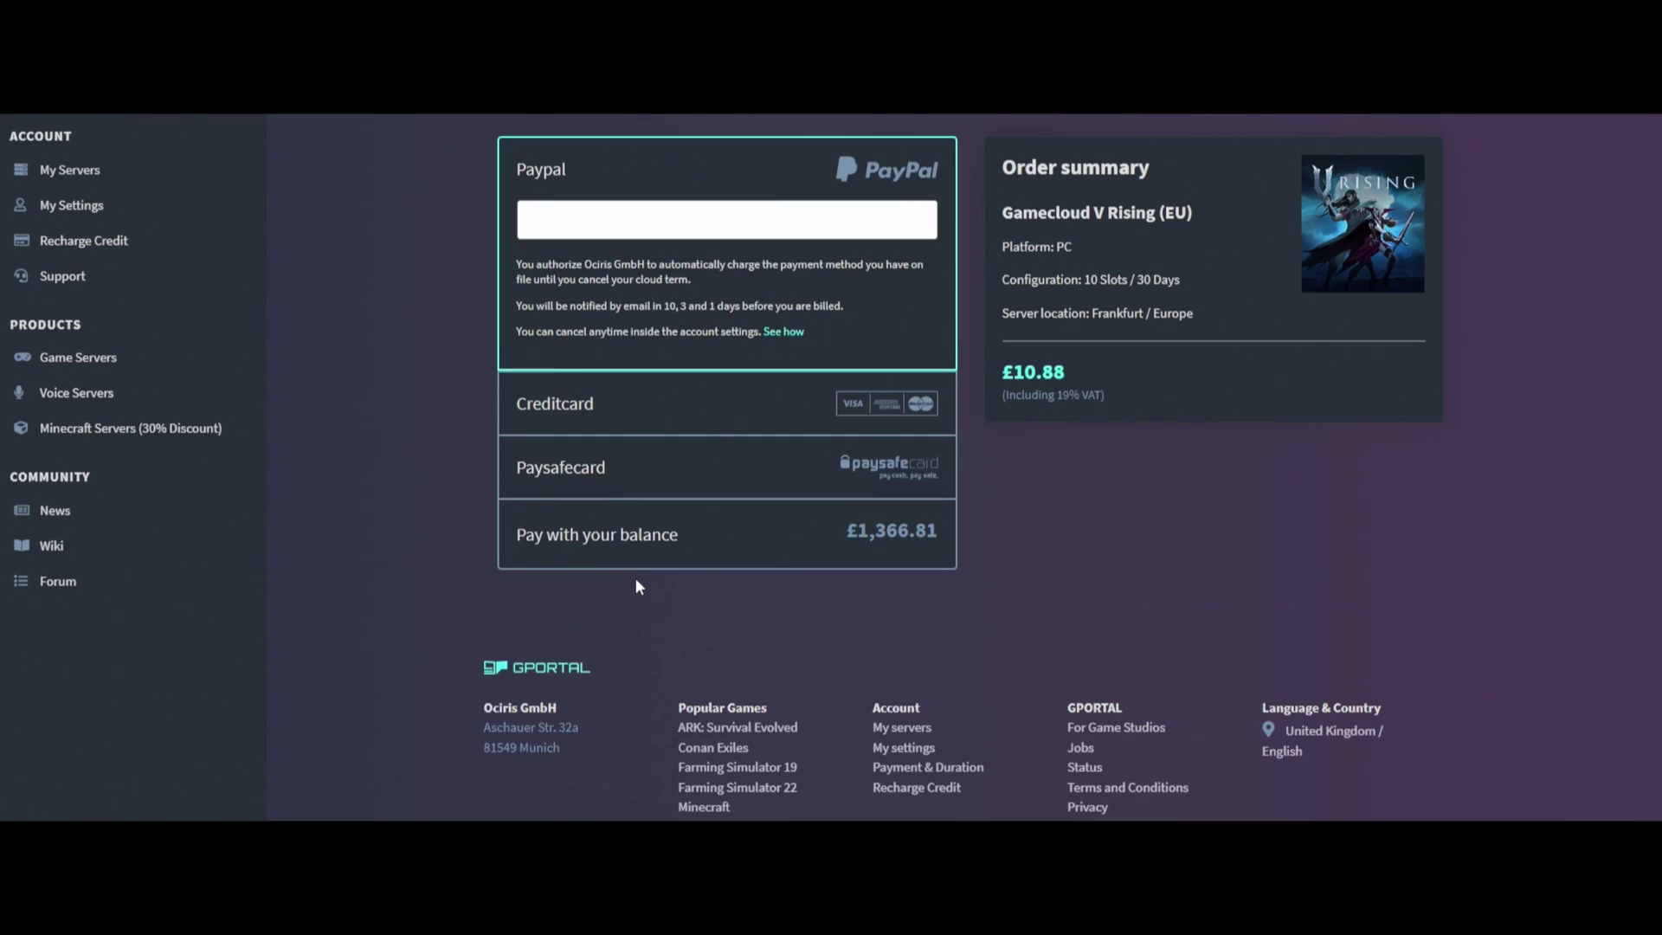
pyautogui.click(638, 541)
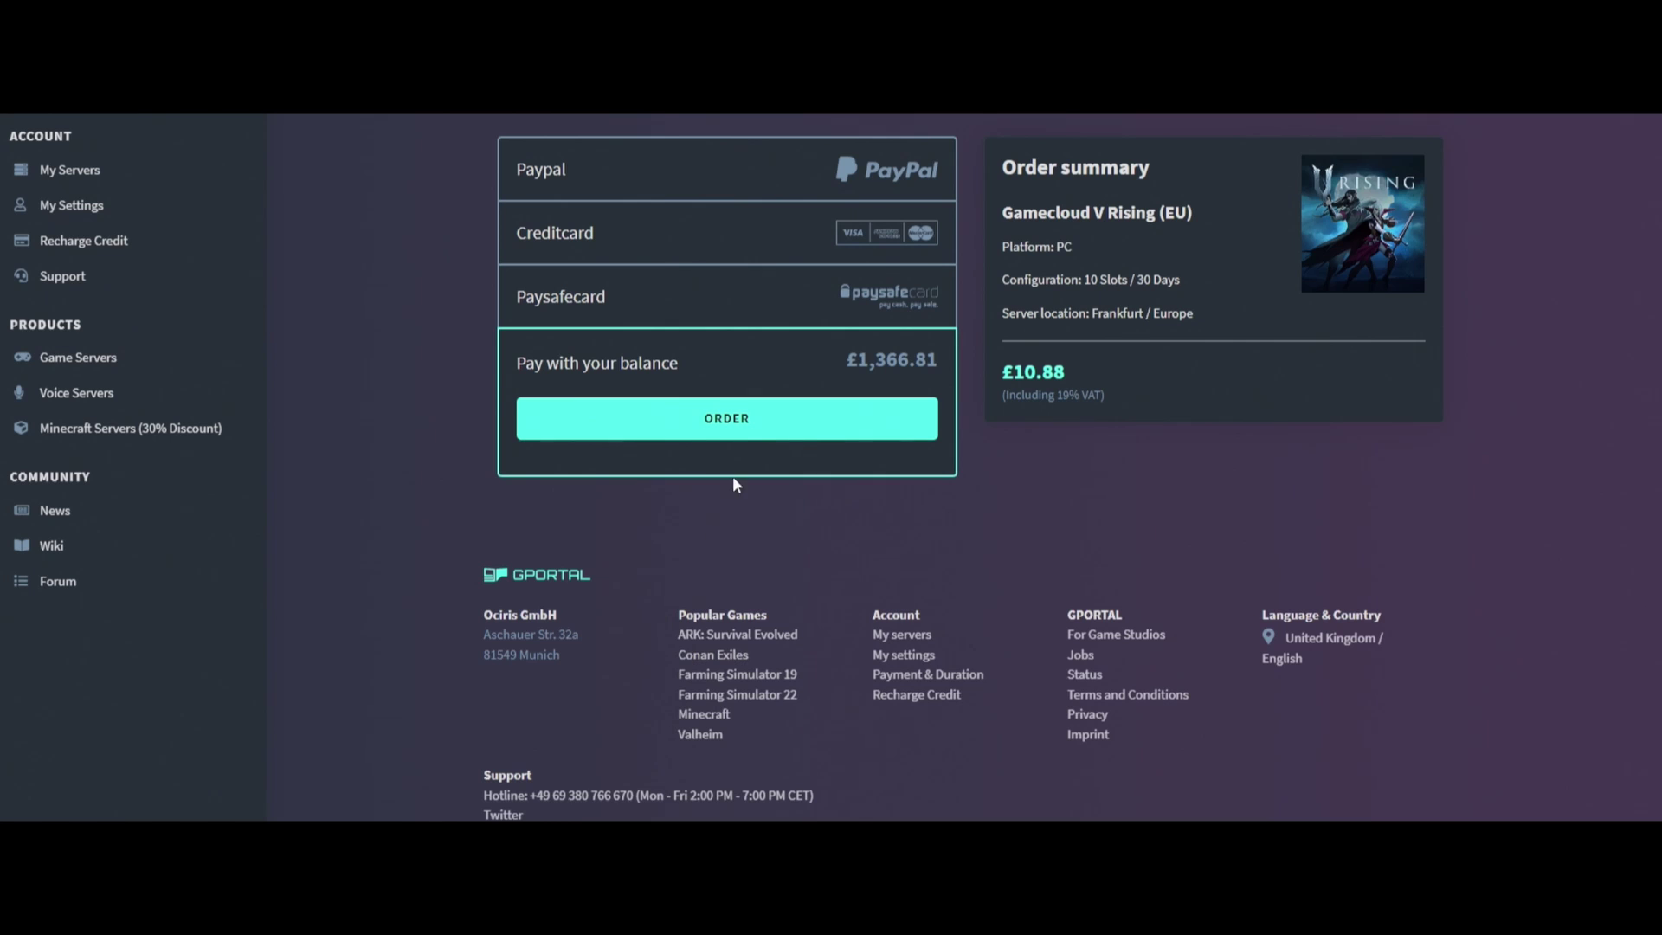
pyautogui.click(759, 433)
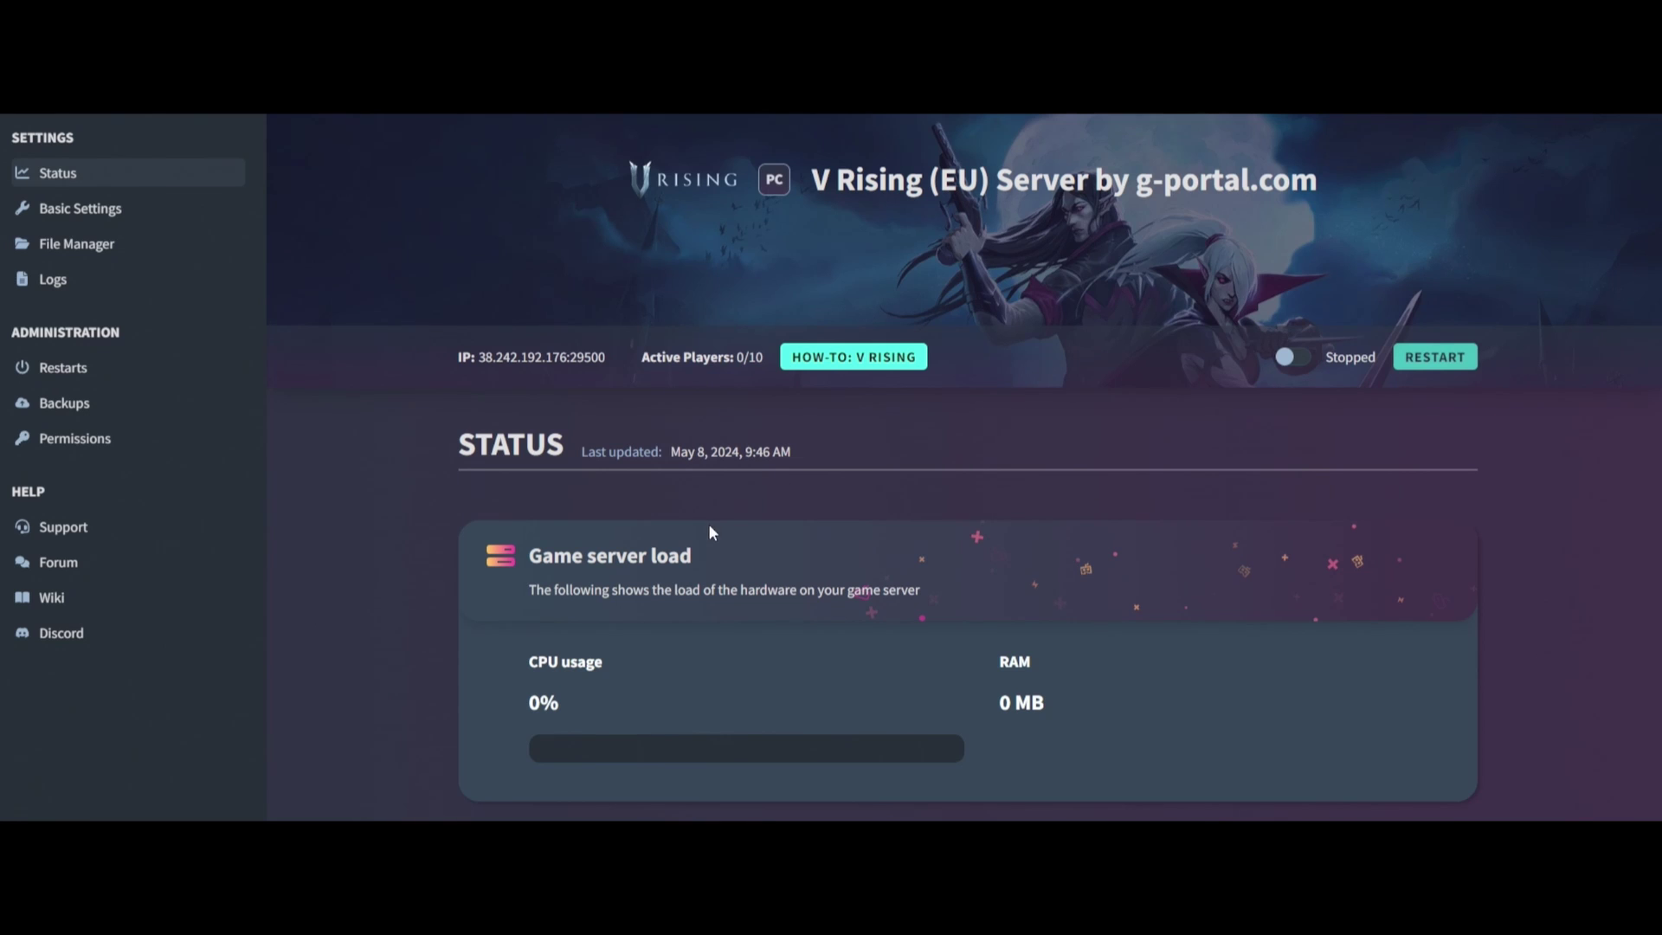
# Look over the new server's status page and the configuration and FAQ topics in the V Rising how-to guide.
pyautogui.scroll(-4, 705, 528)
pyautogui.scroll(4, 703, 528)
pyautogui.scroll(-3, 700, 528)
pyautogui.scroll(3, 695, 531)
pyautogui.click(882, 360)
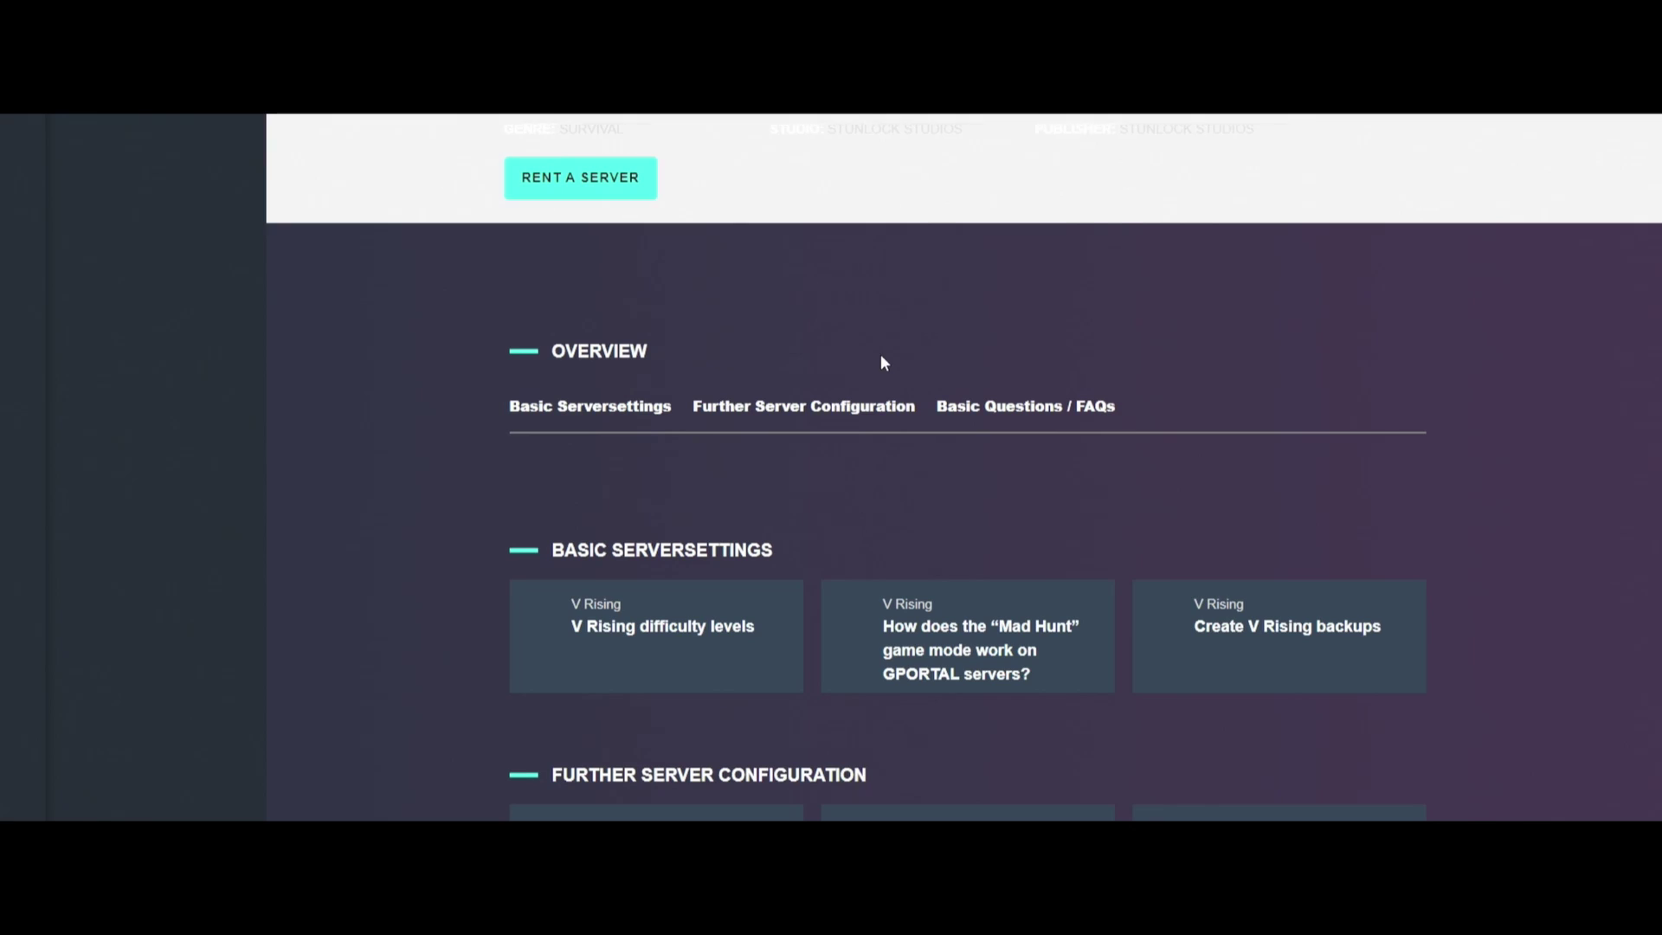
pyautogui.scroll(-8, 472, 448)
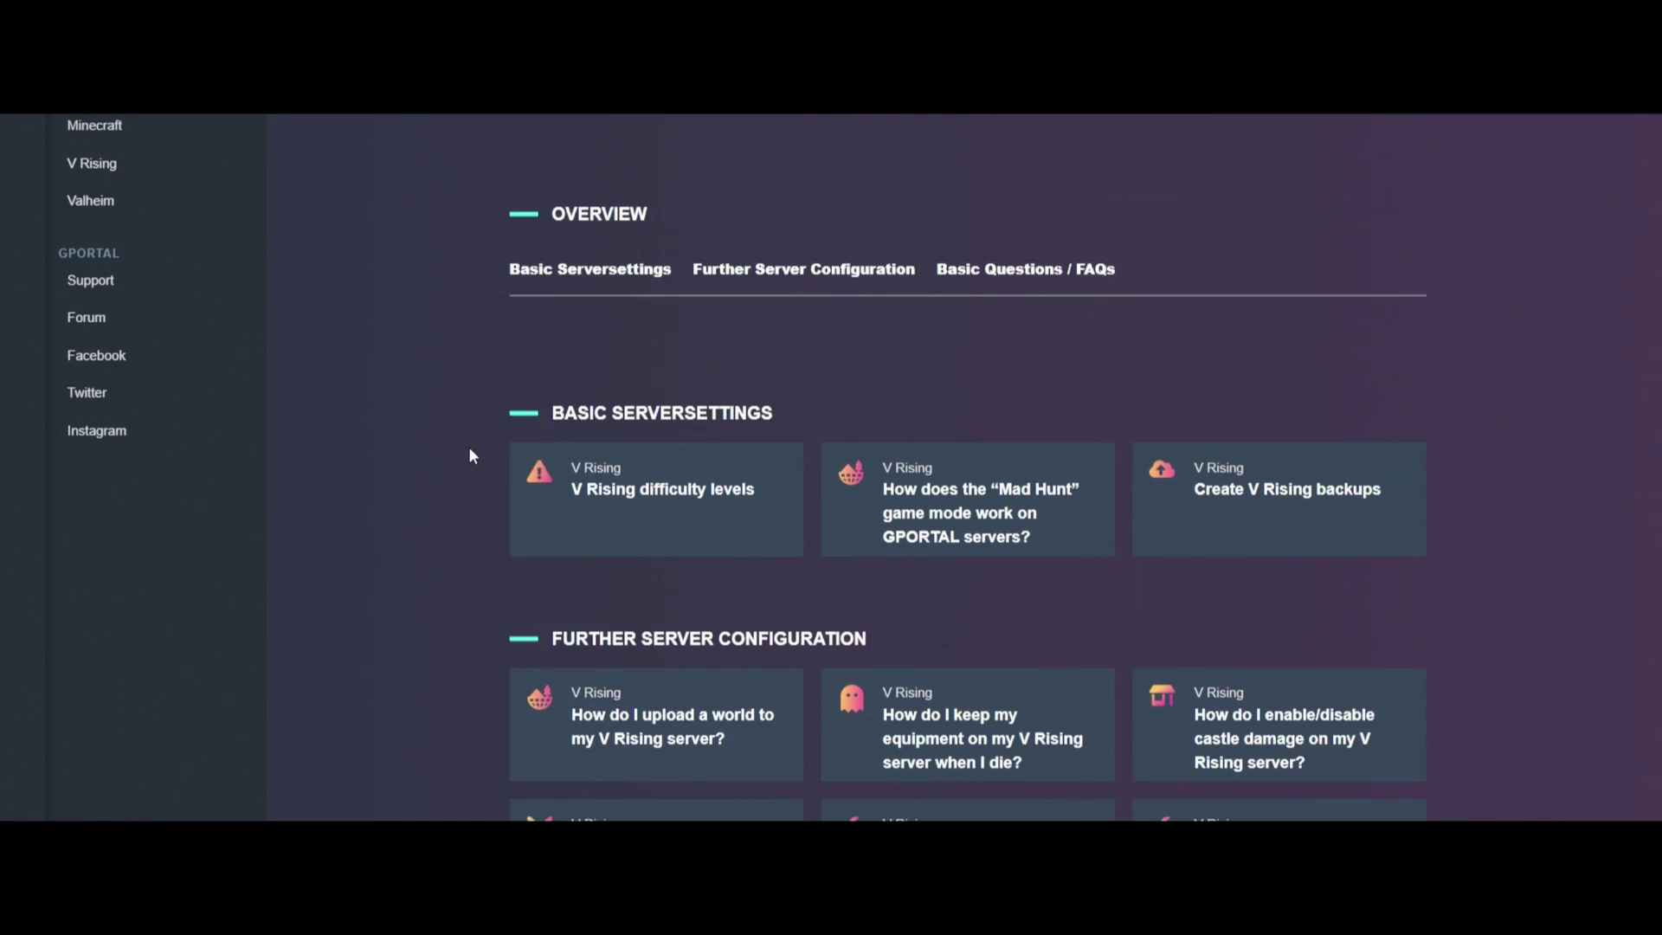
pyautogui.scroll(-8, 461, 452)
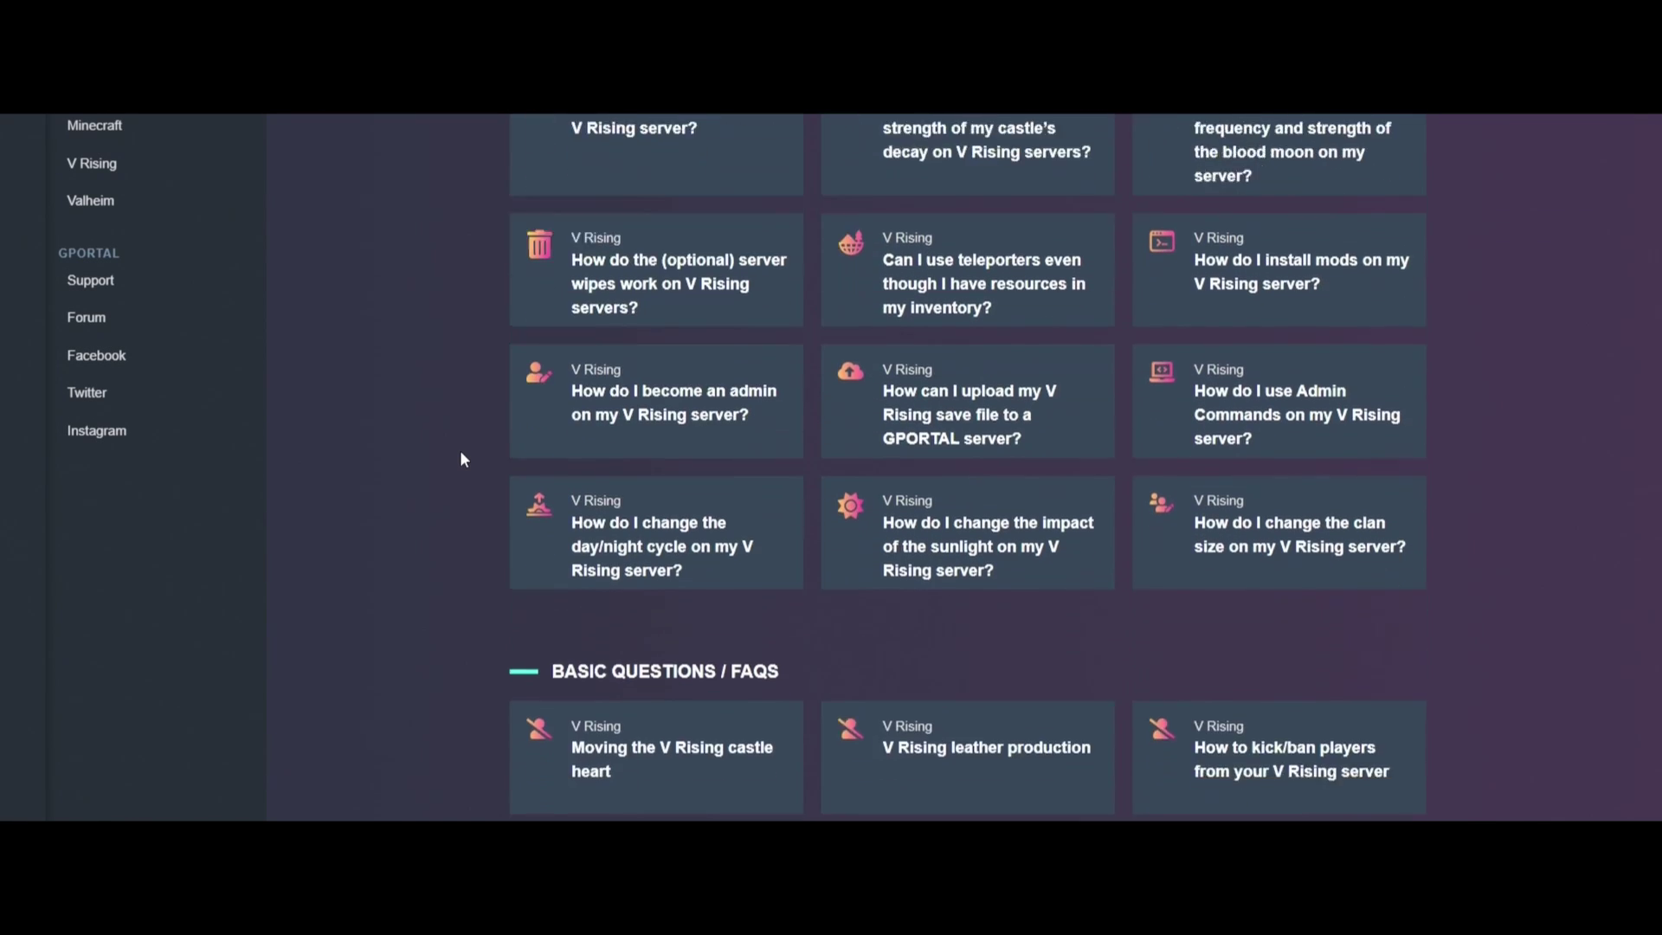
pyautogui.scroll(1, 461, 452)
pyautogui.scroll(15, 460, 452)
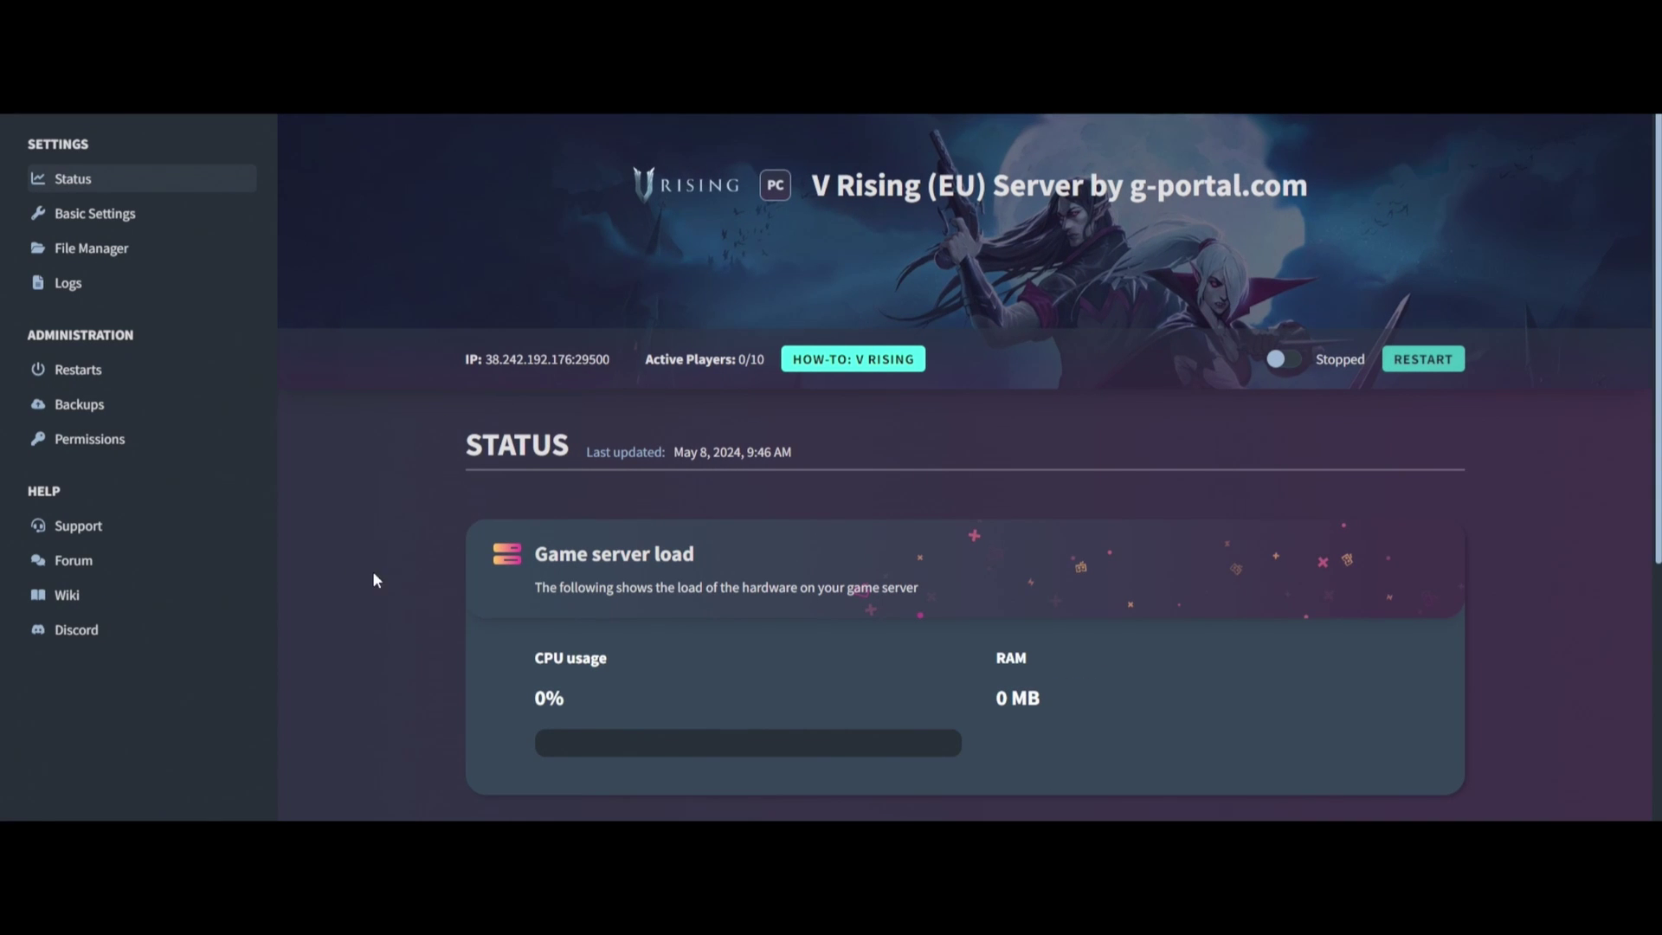
# Examine the server load, access data and game file verification sections on the server's status page.
pyautogui.scroll(-3, 376, 580)
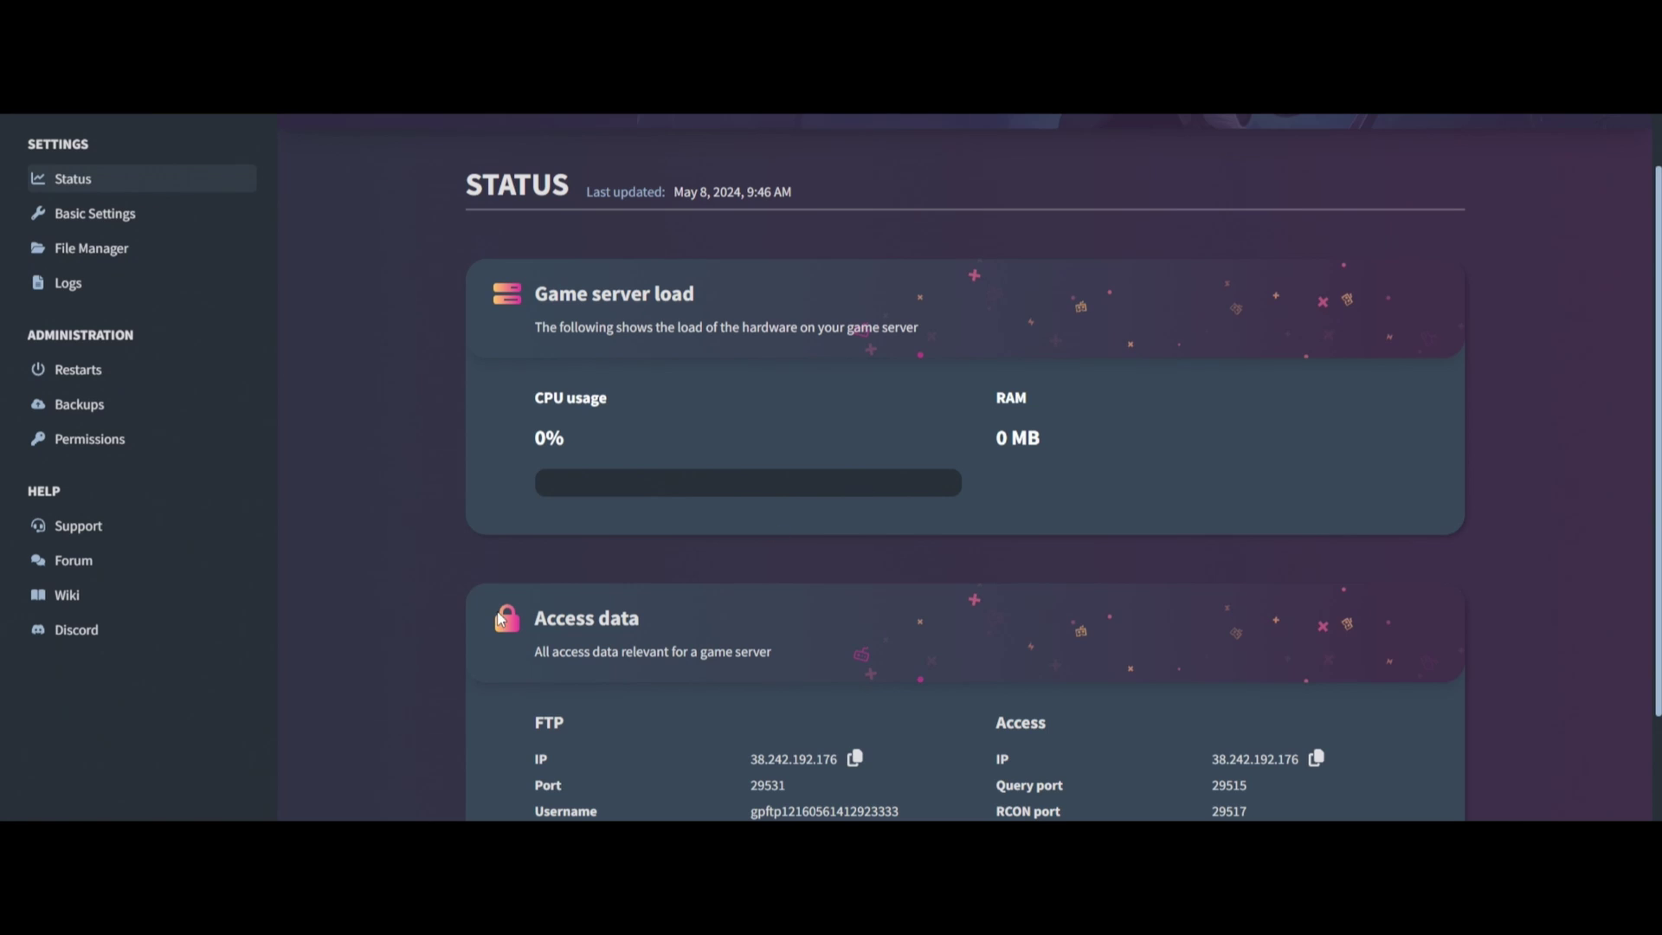
pyautogui.scroll(-2, 436, 613)
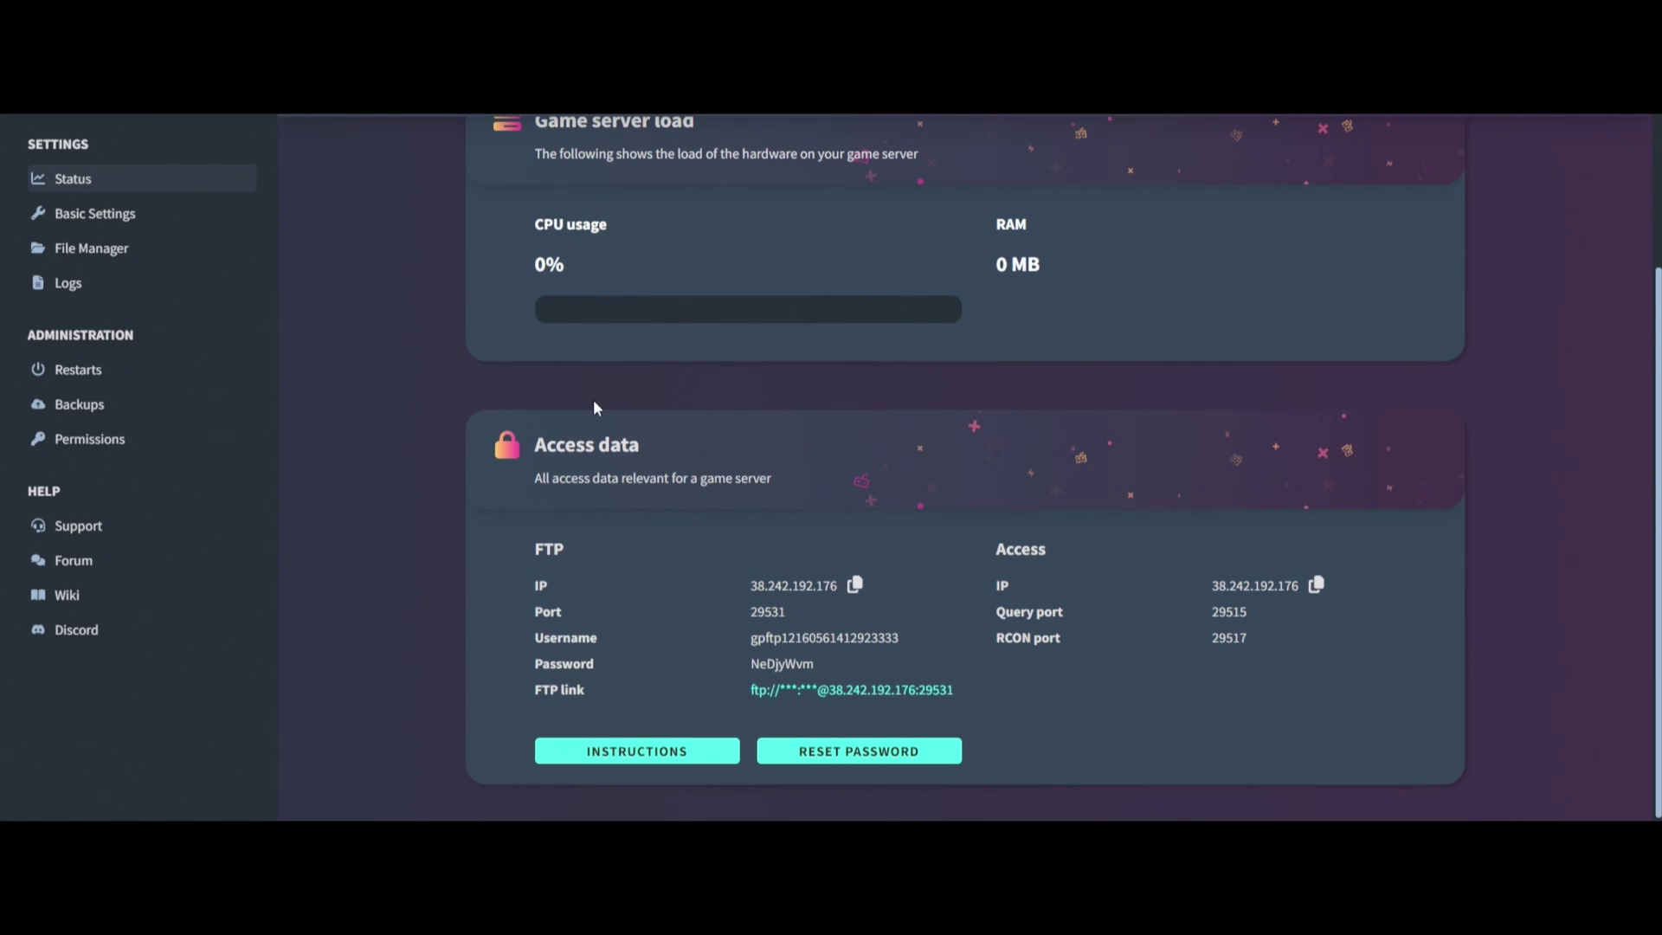
pyautogui.scroll(-2, 336, 443)
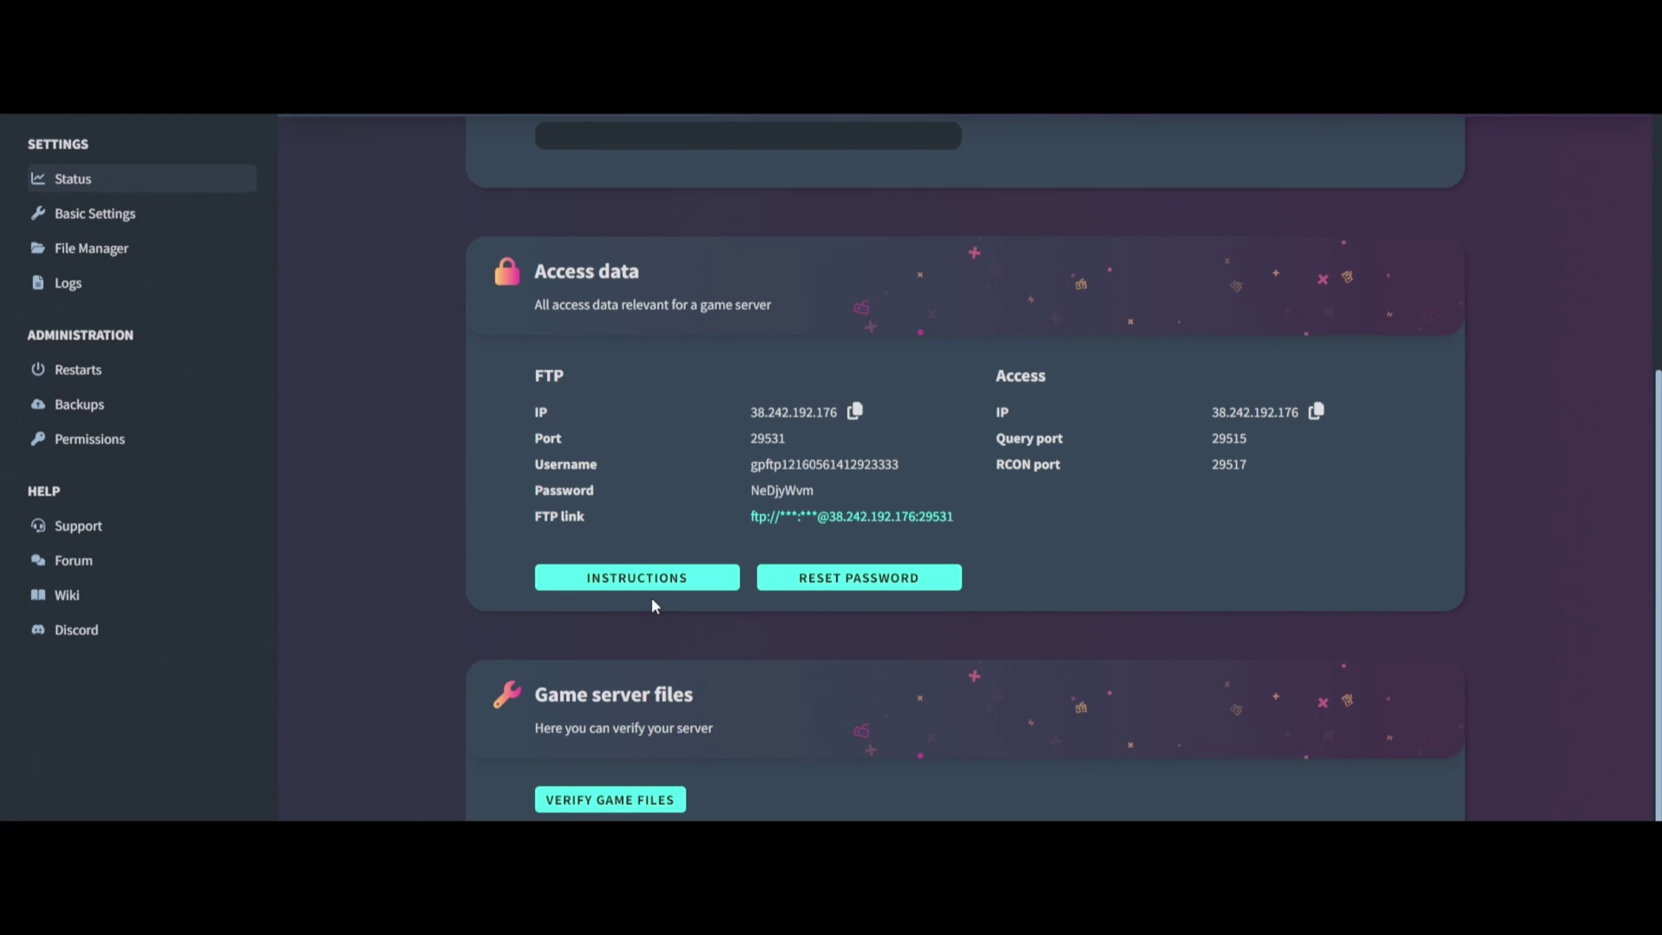
pyautogui.scroll(-1, 641, 606)
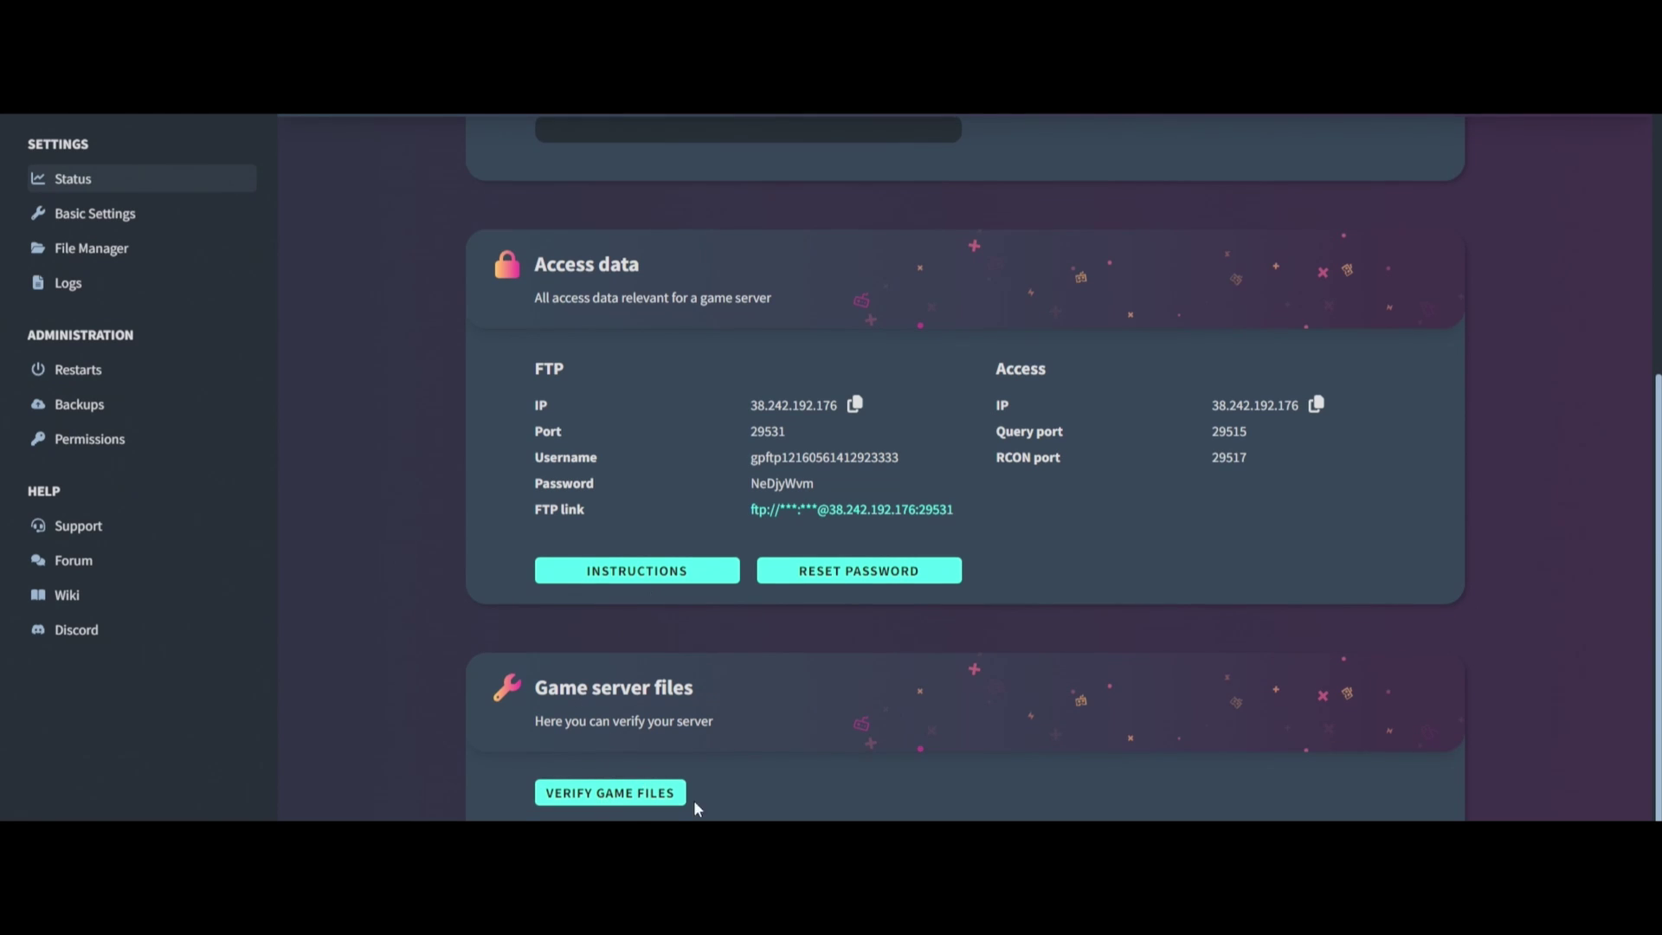
pyautogui.click(637, 789)
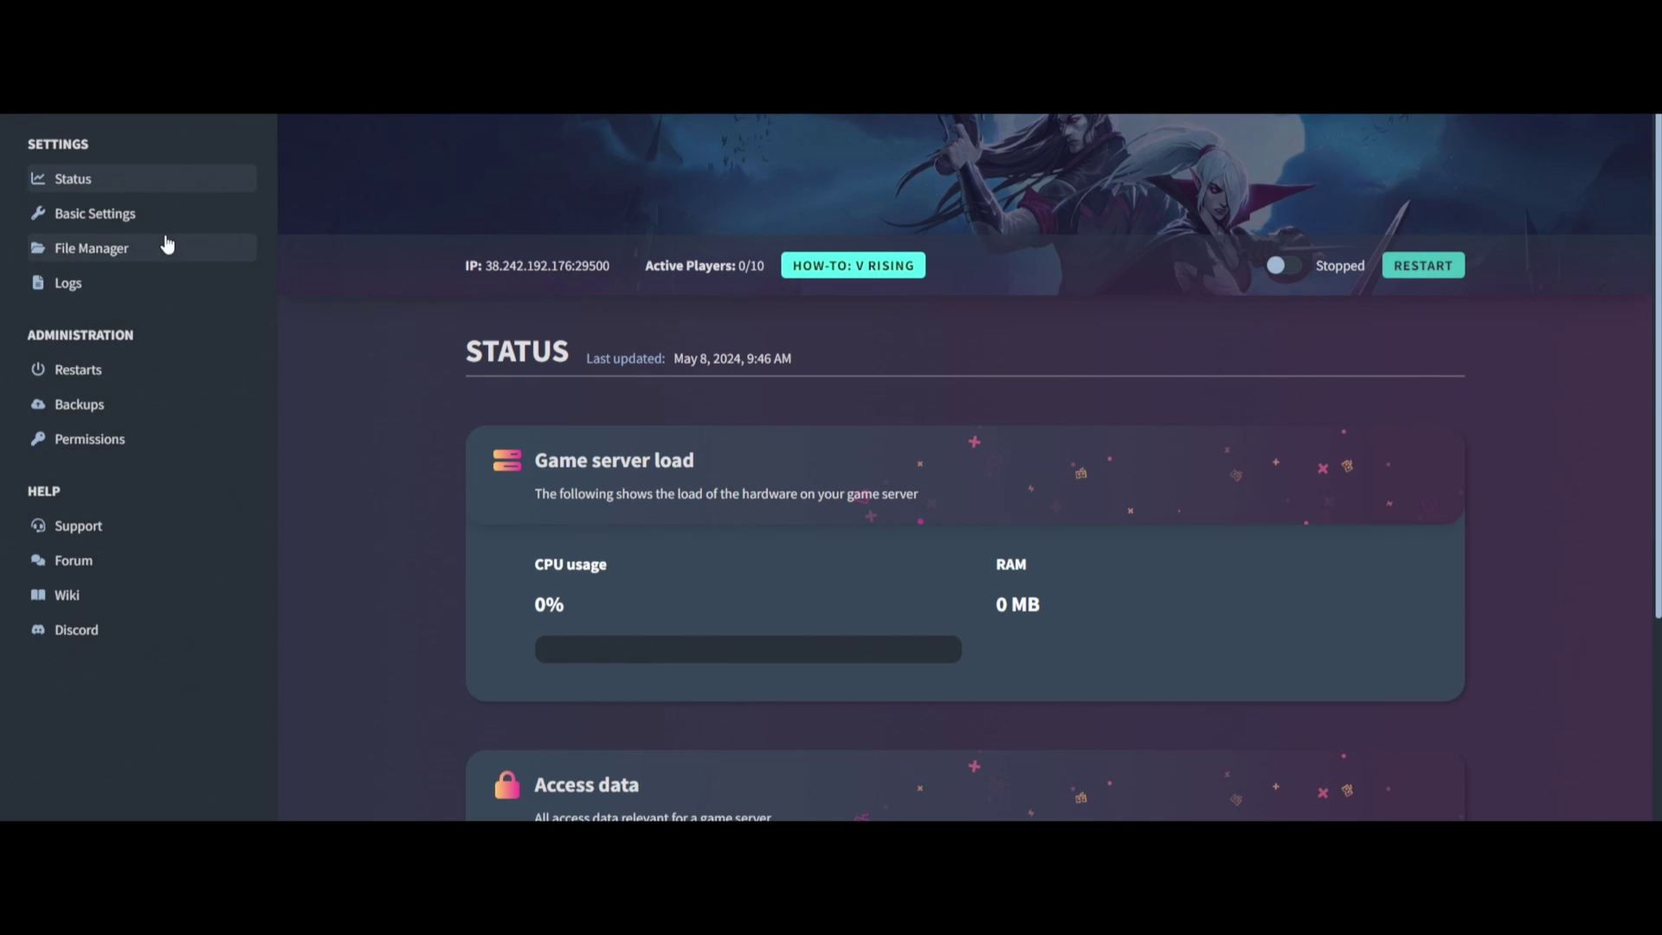
# Open the server's basic settings and view the list of settings categories.
pyautogui.click(128, 226)
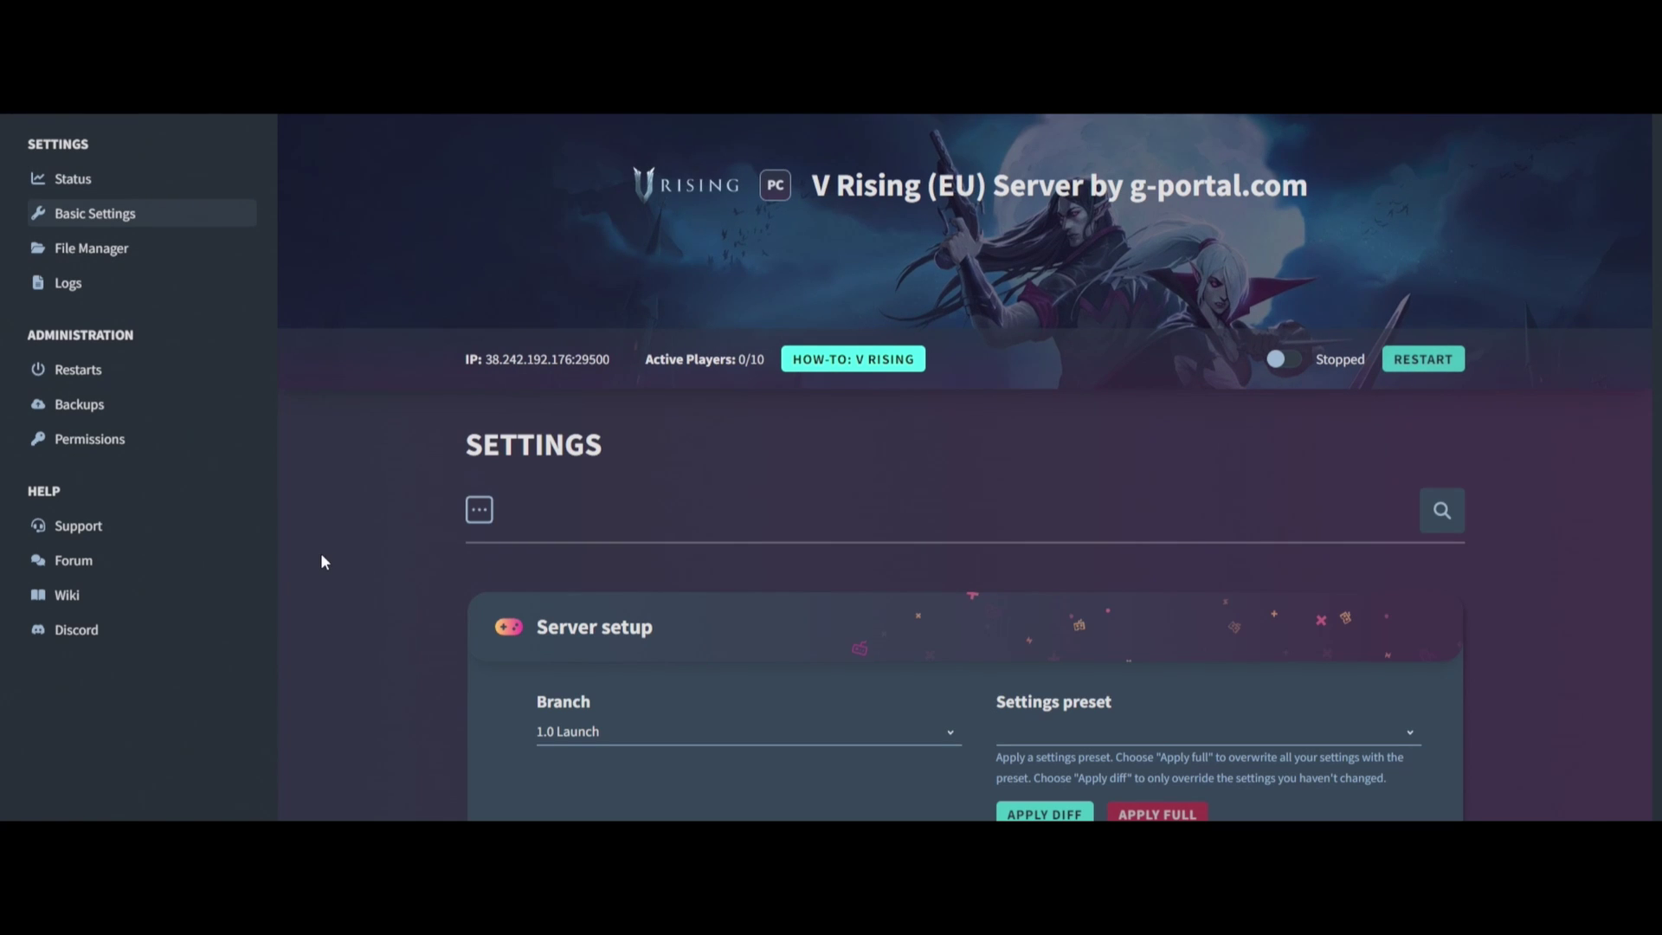
pyautogui.scroll(-2, 329, 561)
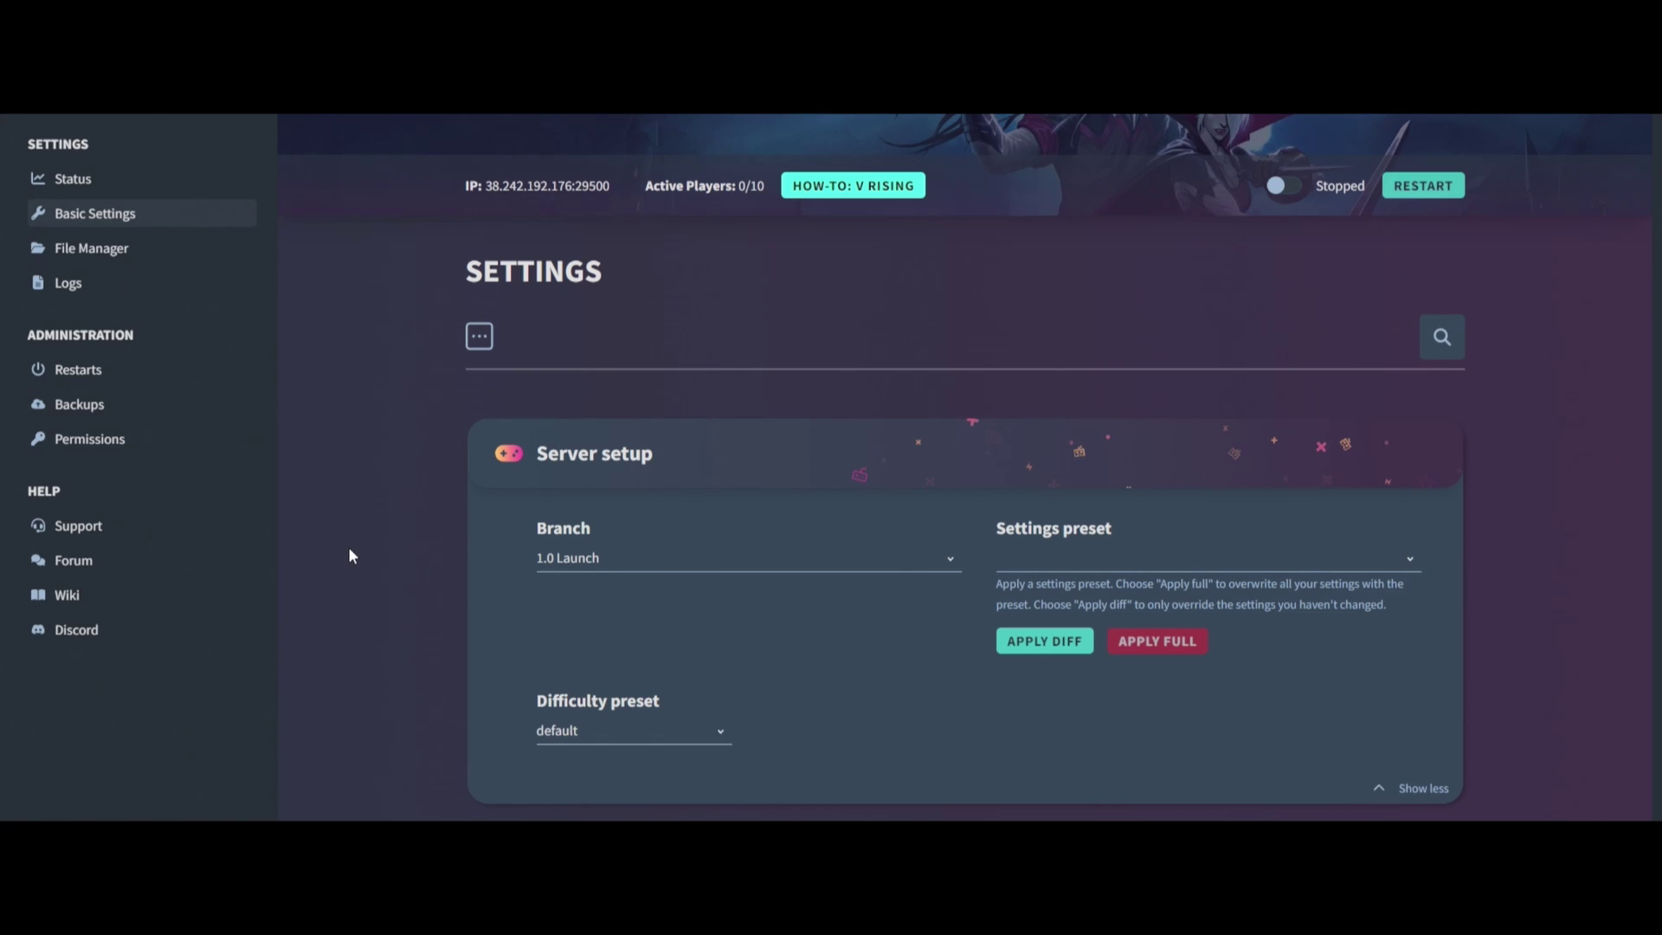
pyautogui.click(480, 339)
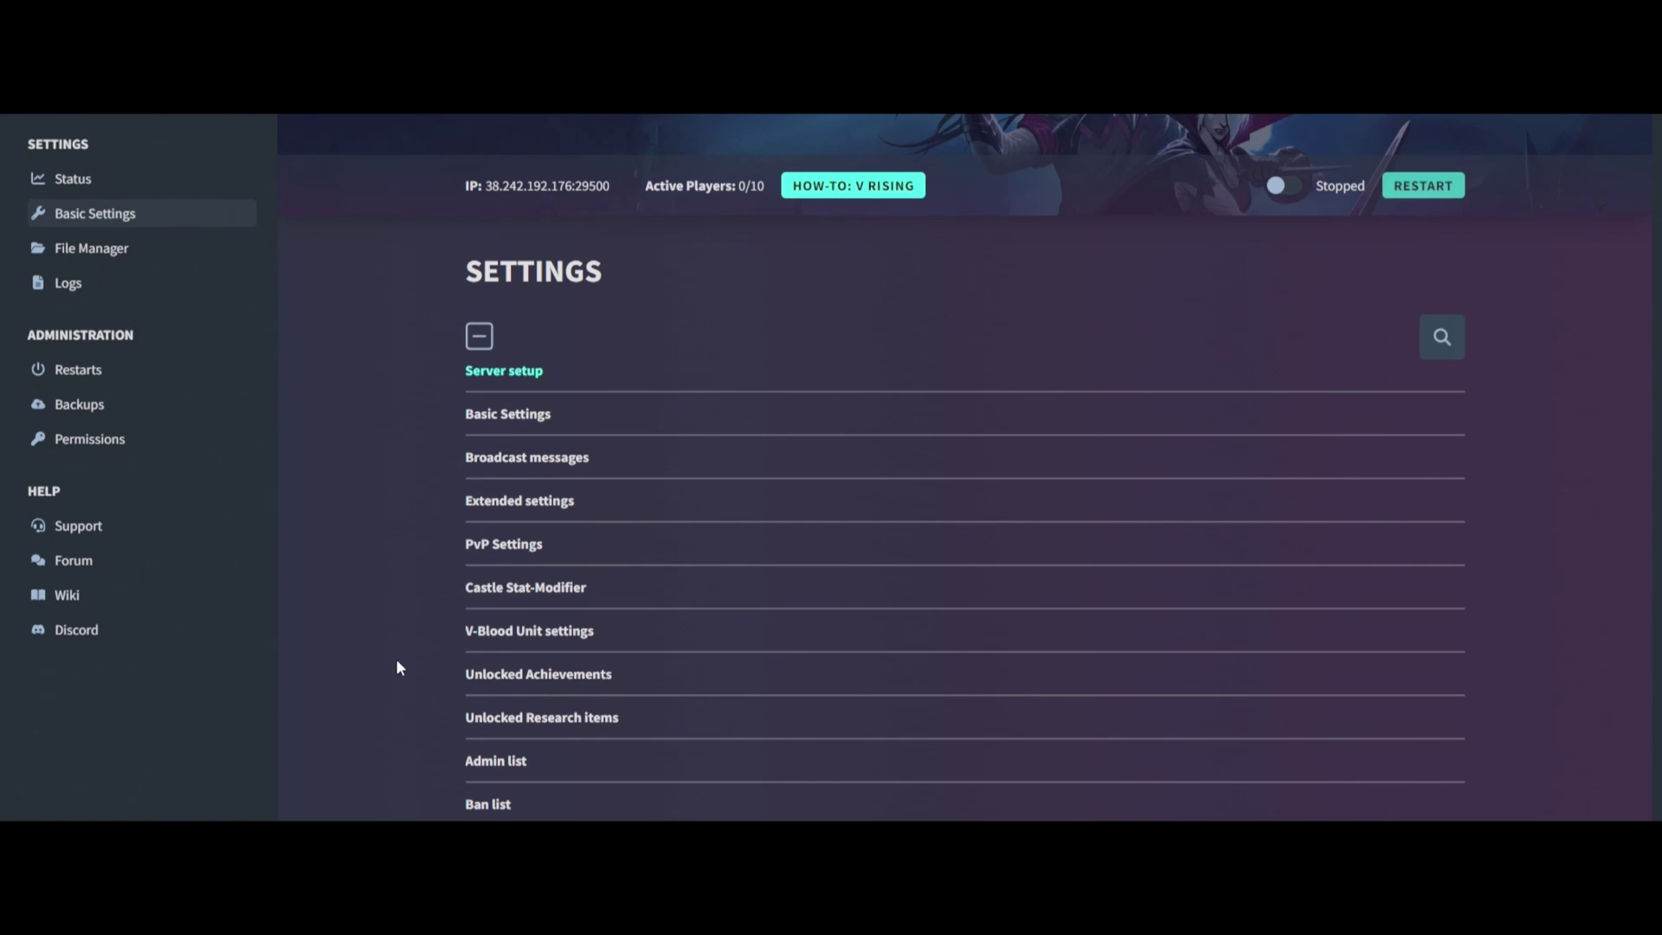
pyautogui.click(479, 336)
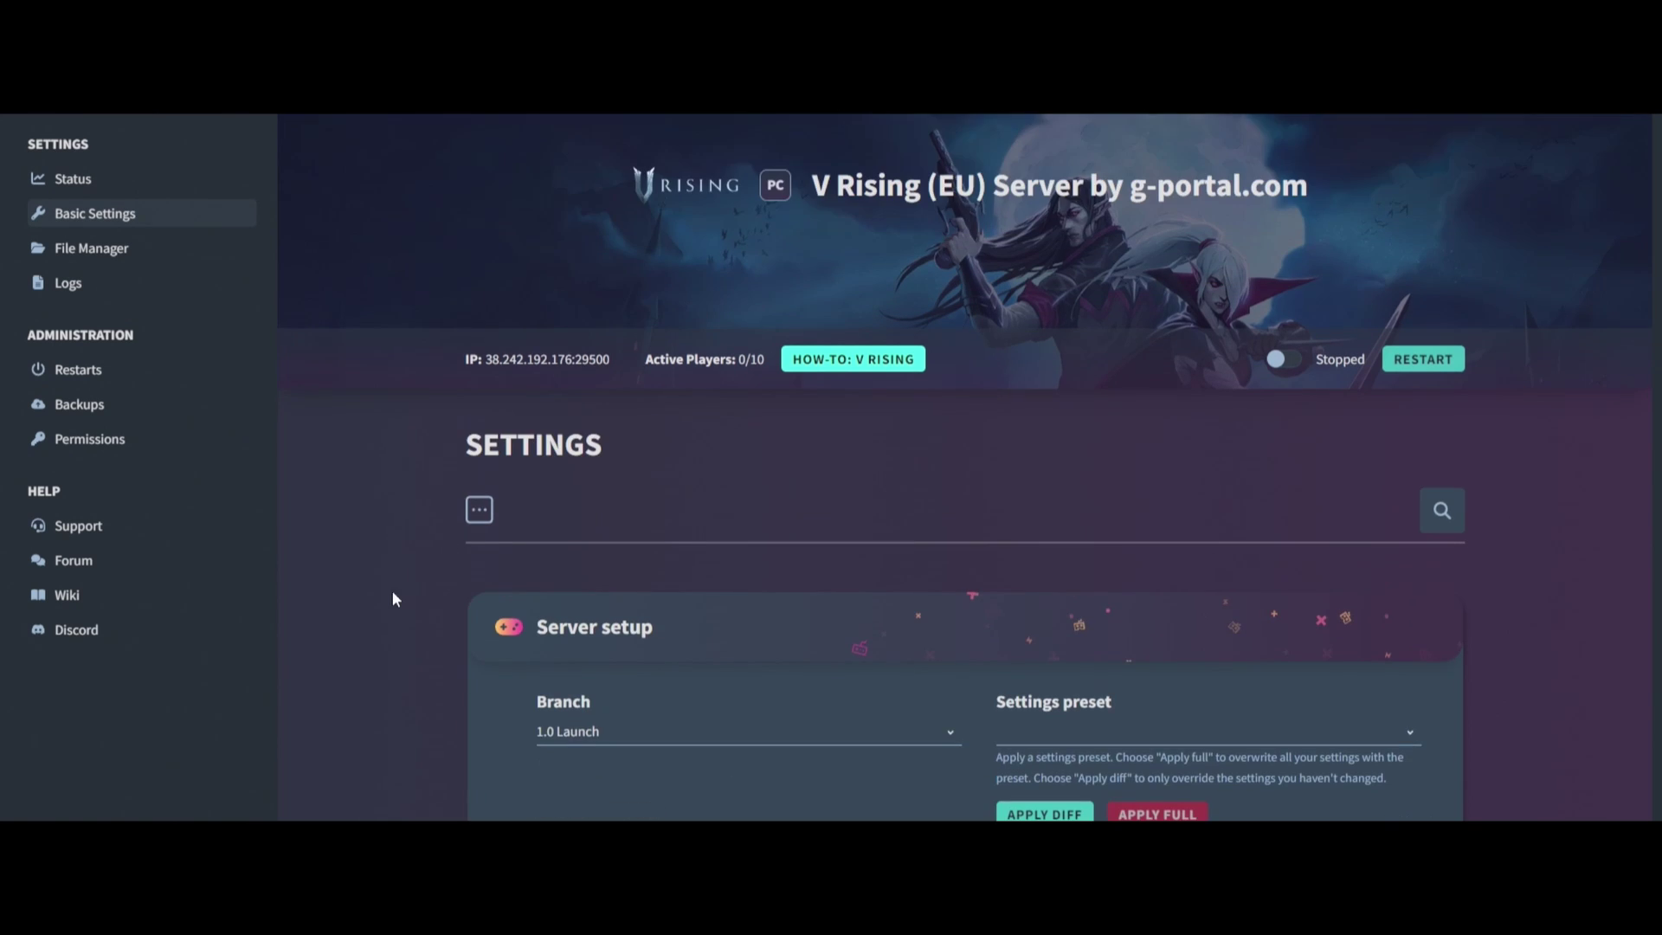
# Choose 1.0 Launch as the server branch in the server setup.
pyautogui.scroll(-2, 390, 595)
pyautogui.click(636, 561)
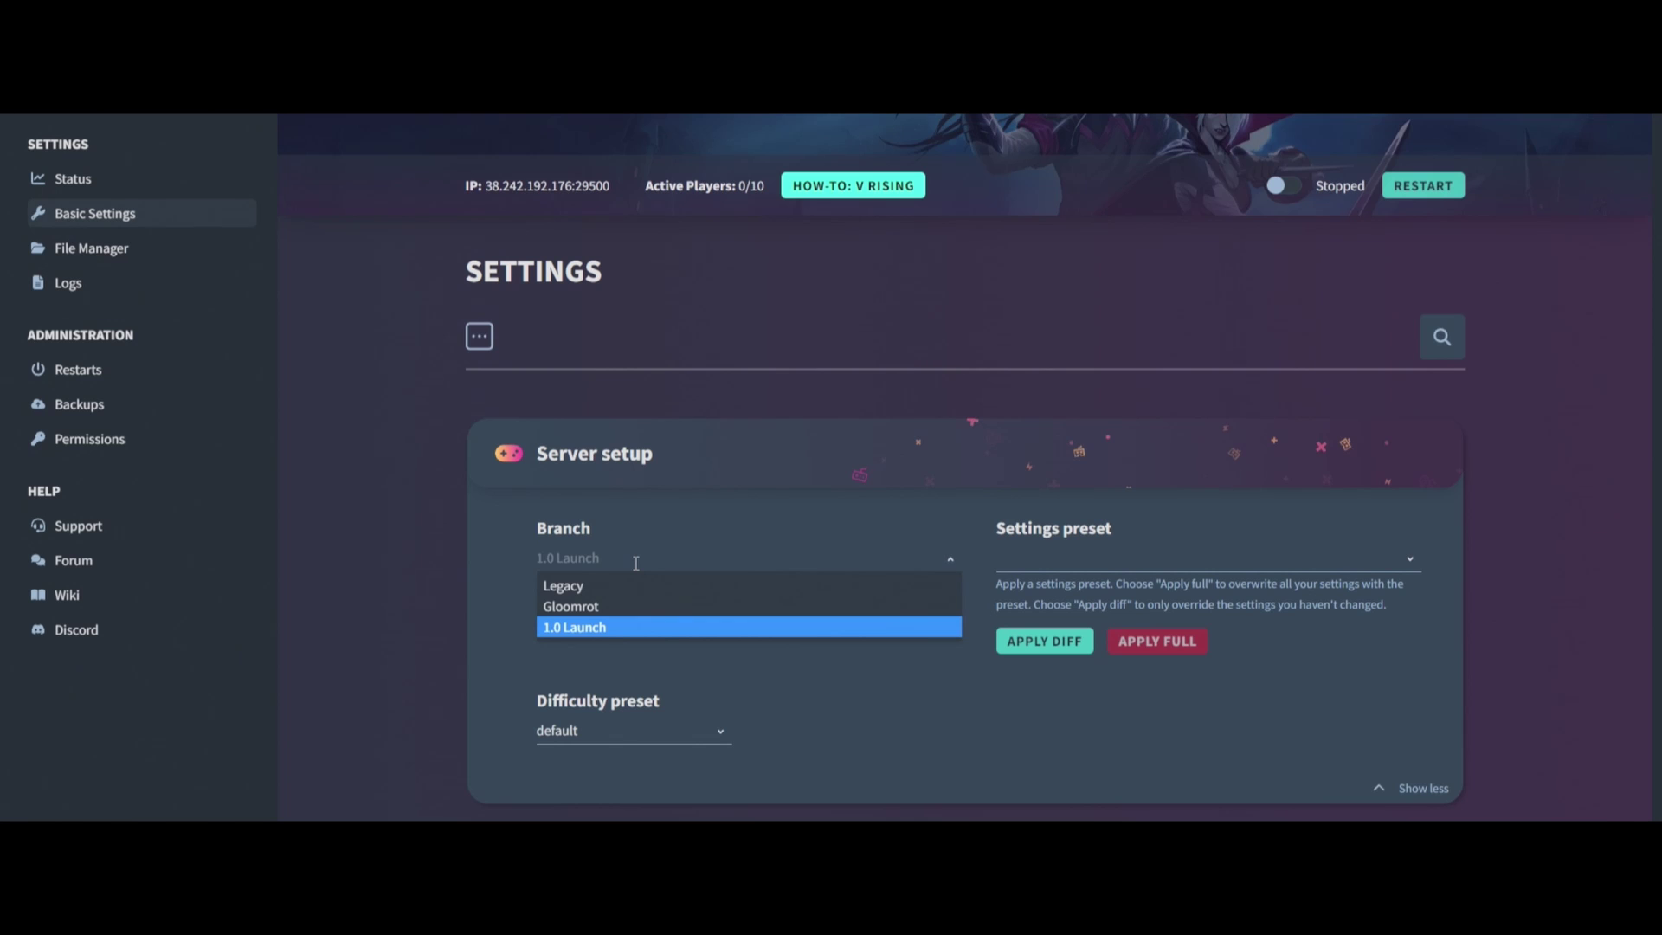
pyautogui.click(583, 627)
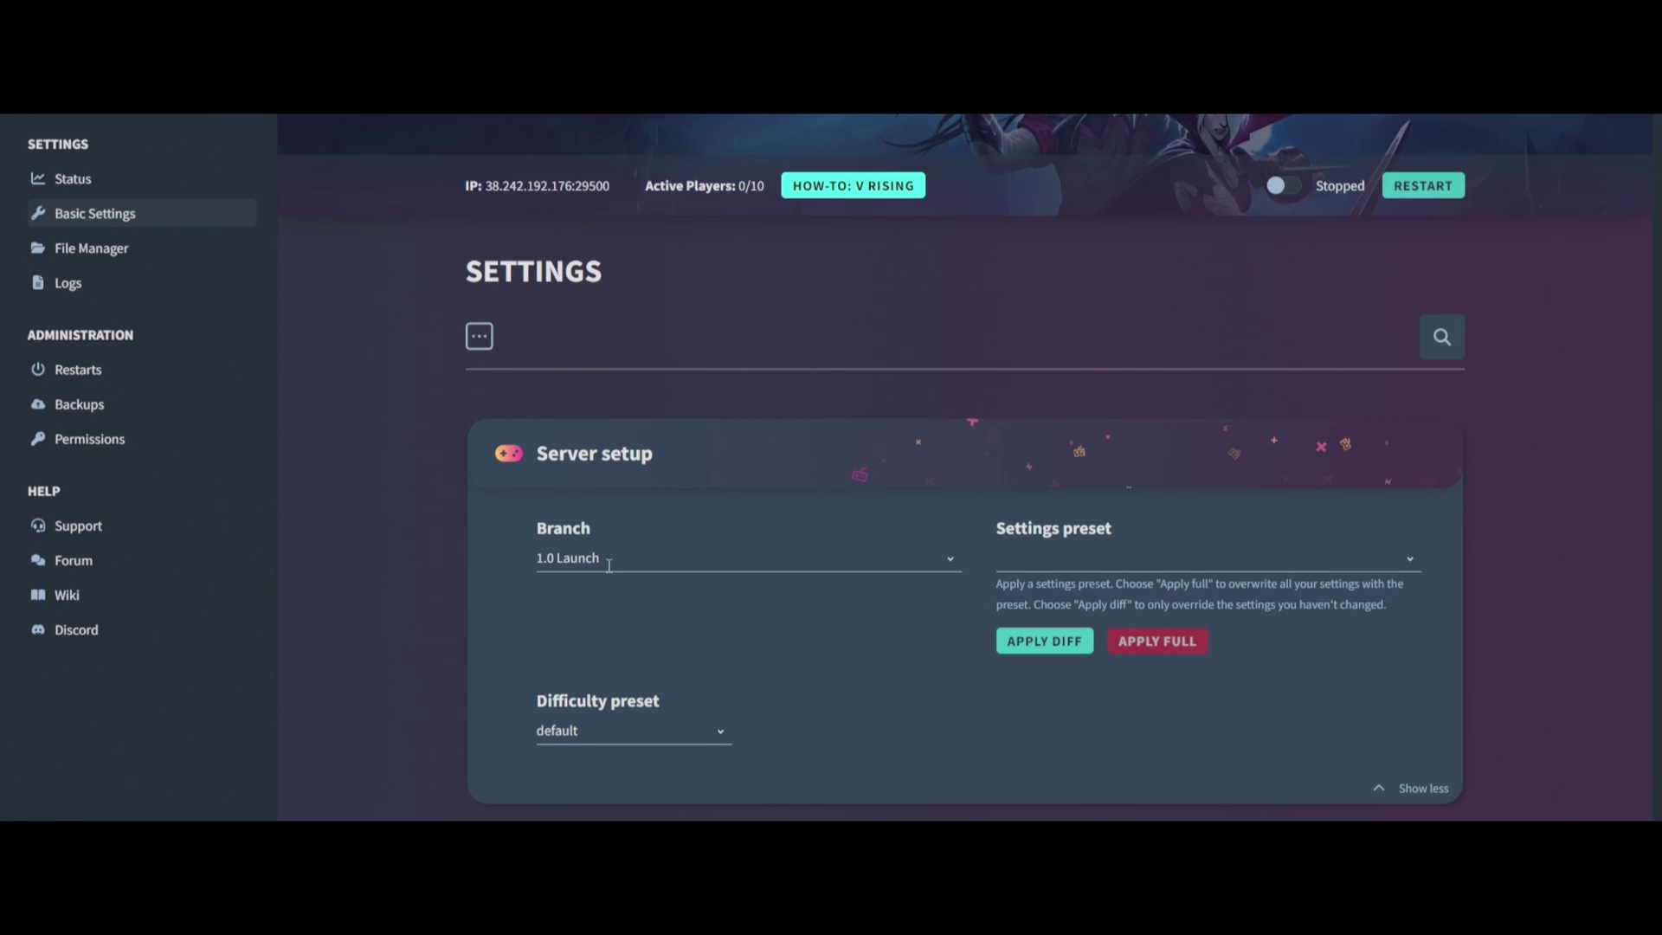
# Look through the PvP and PvE settings presets offered in the server setup.
pyautogui.click(1127, 562)
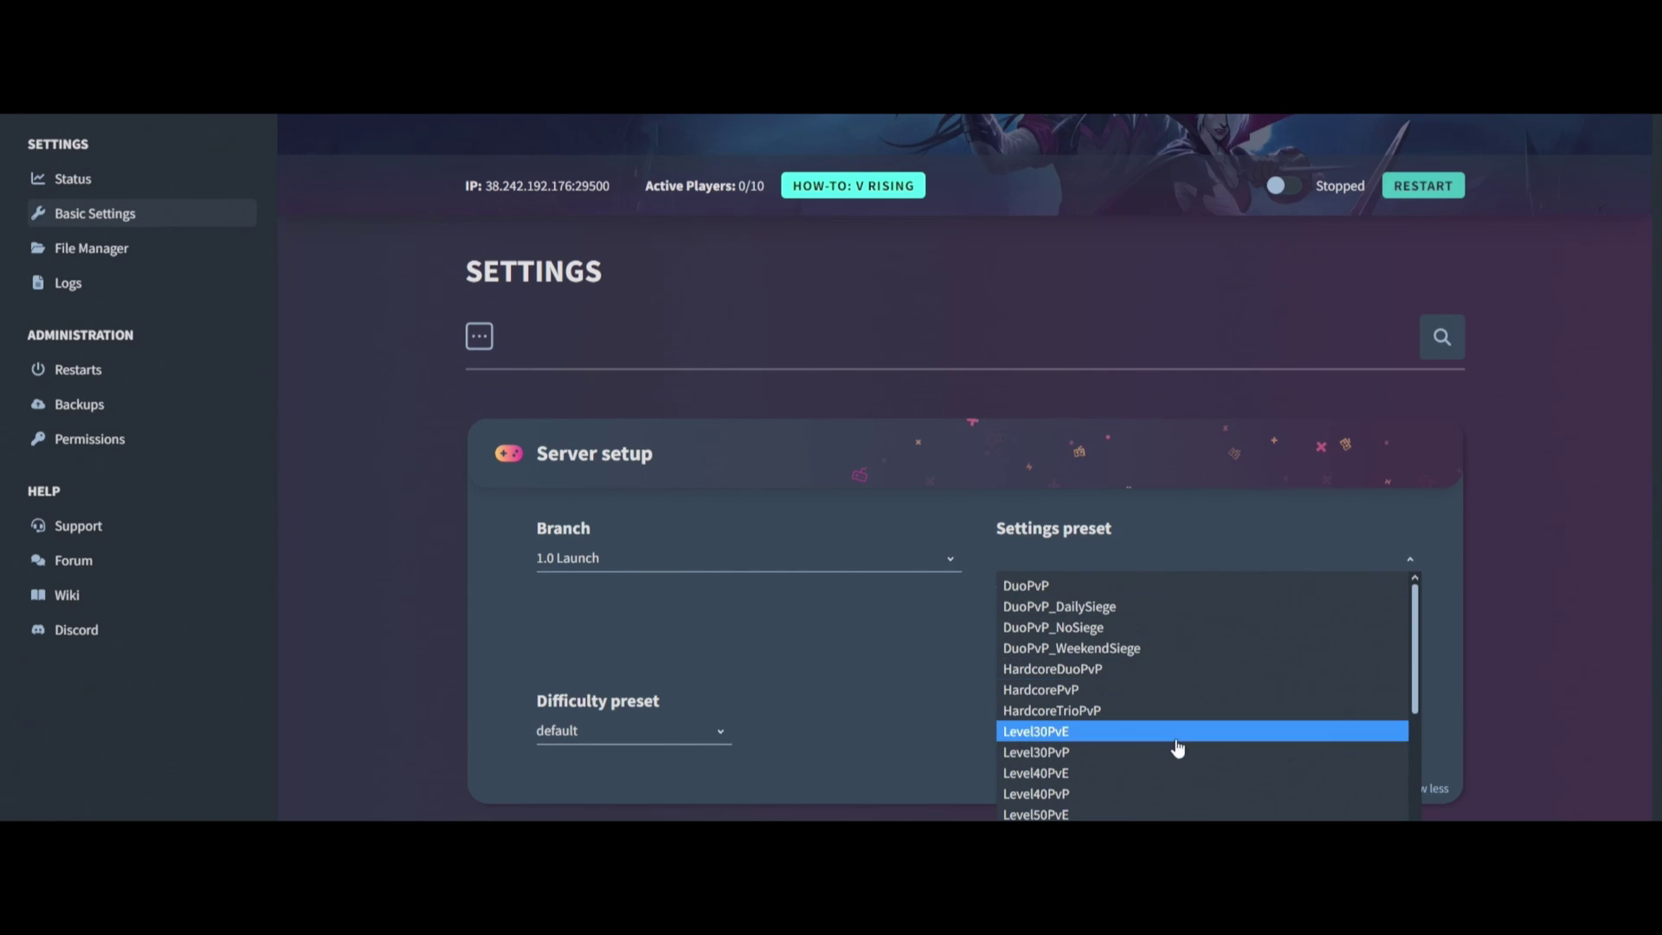
pyautogui.scroll(-8, 1161, 783)
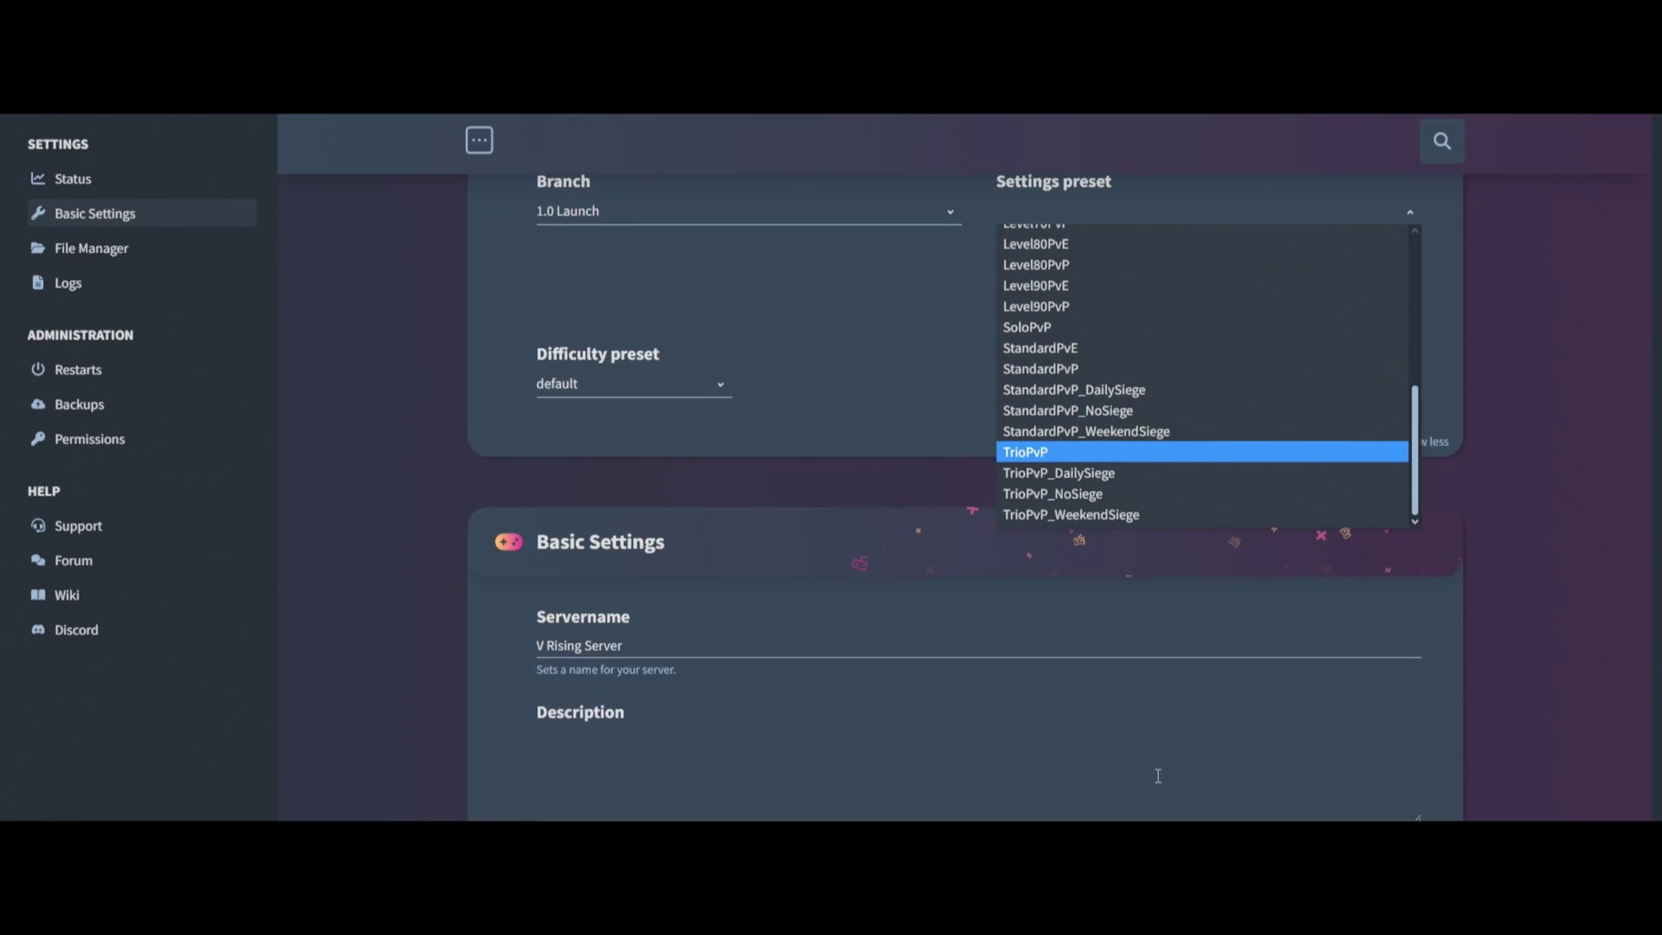
pyautogui.scroll(4, 1158, 779)
pyautogui.scroll(-1, 1171, 718)
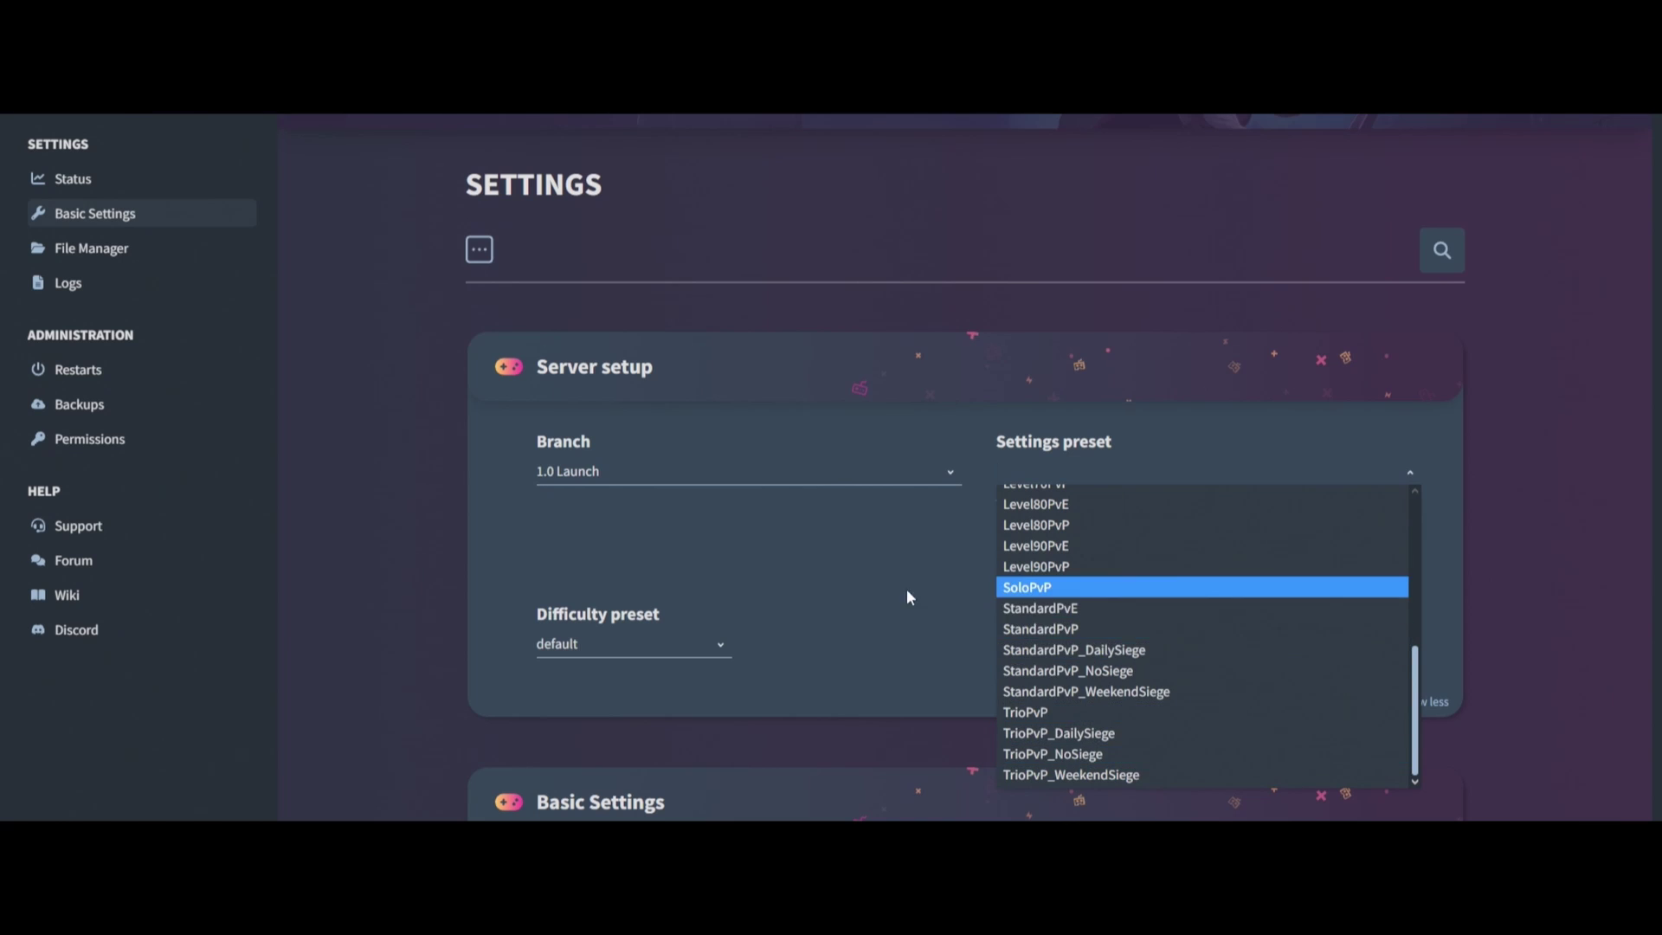
pyautogui.click(955, 561)
pyautogui.click(1094, 478)
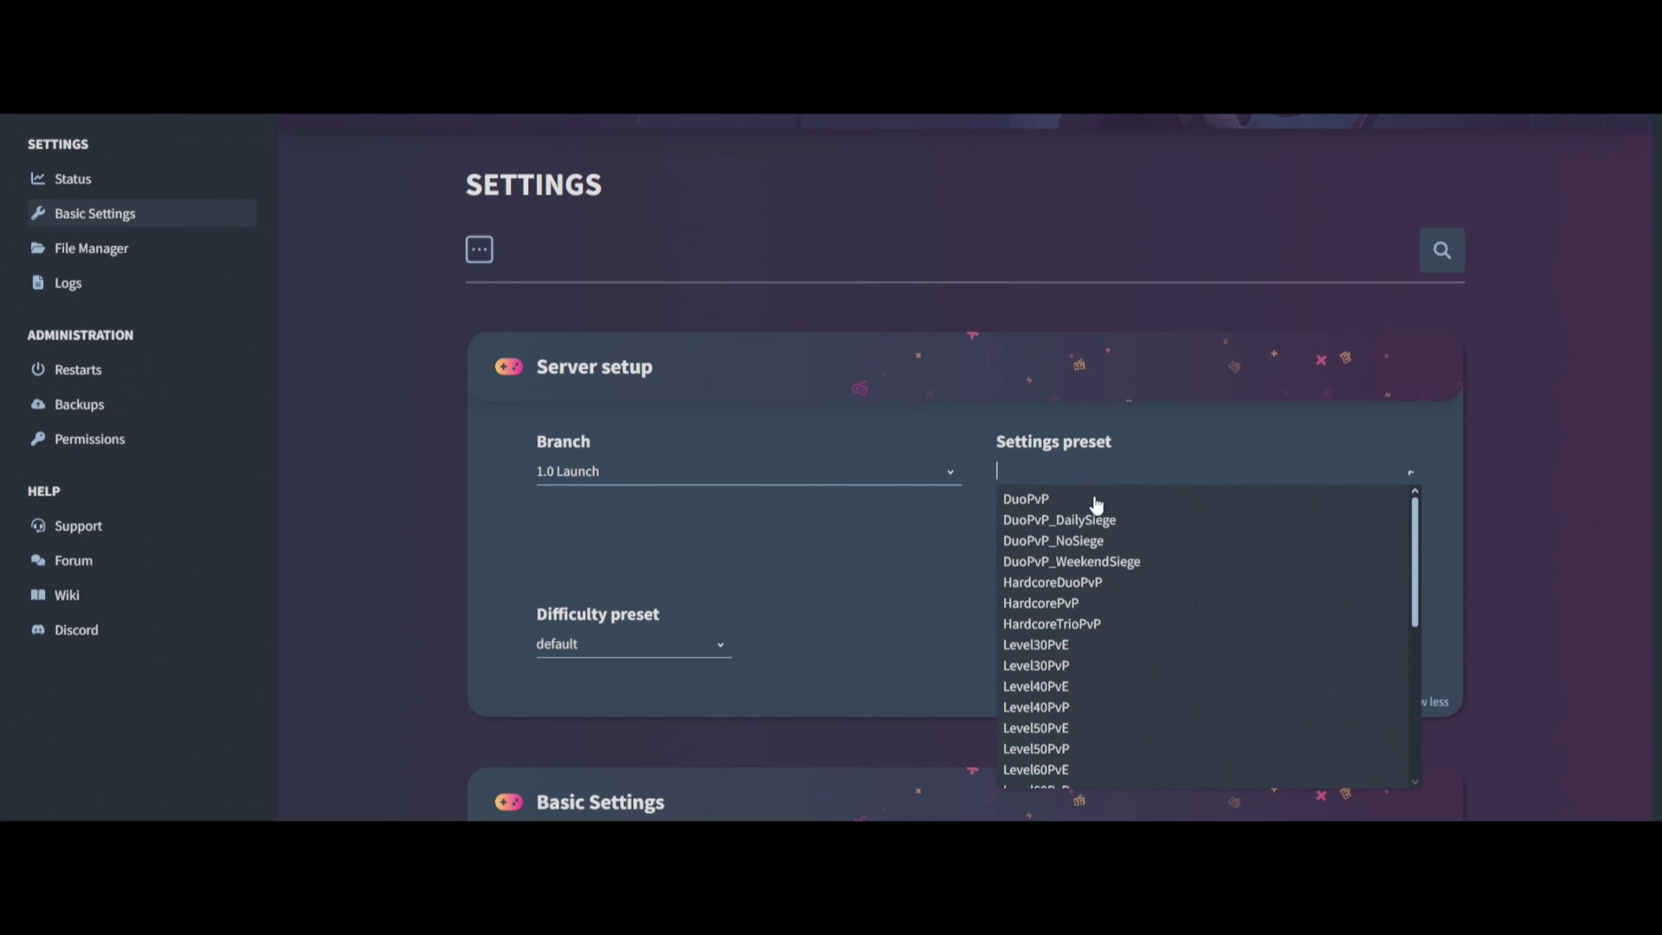
pyautogui.click(1024, 601)
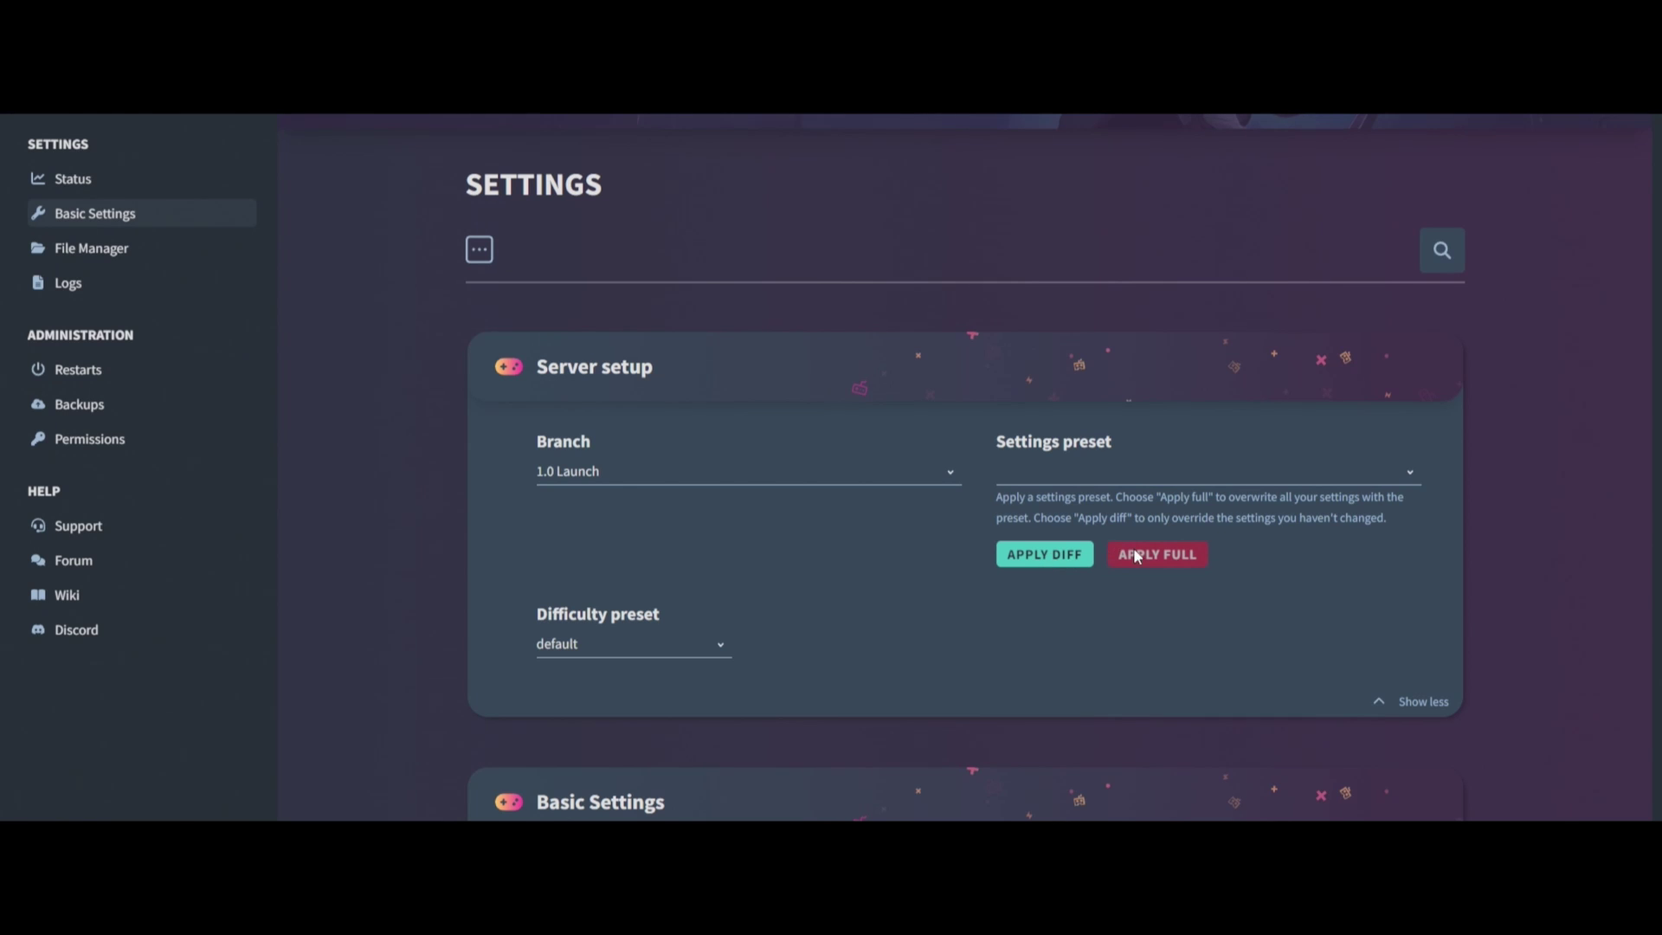
# Select the StandardPvE settings preset and apply it in full to the server.
pyautogui.click(1127, 479)
pyautogui.scroll(-5, 1076, 683)
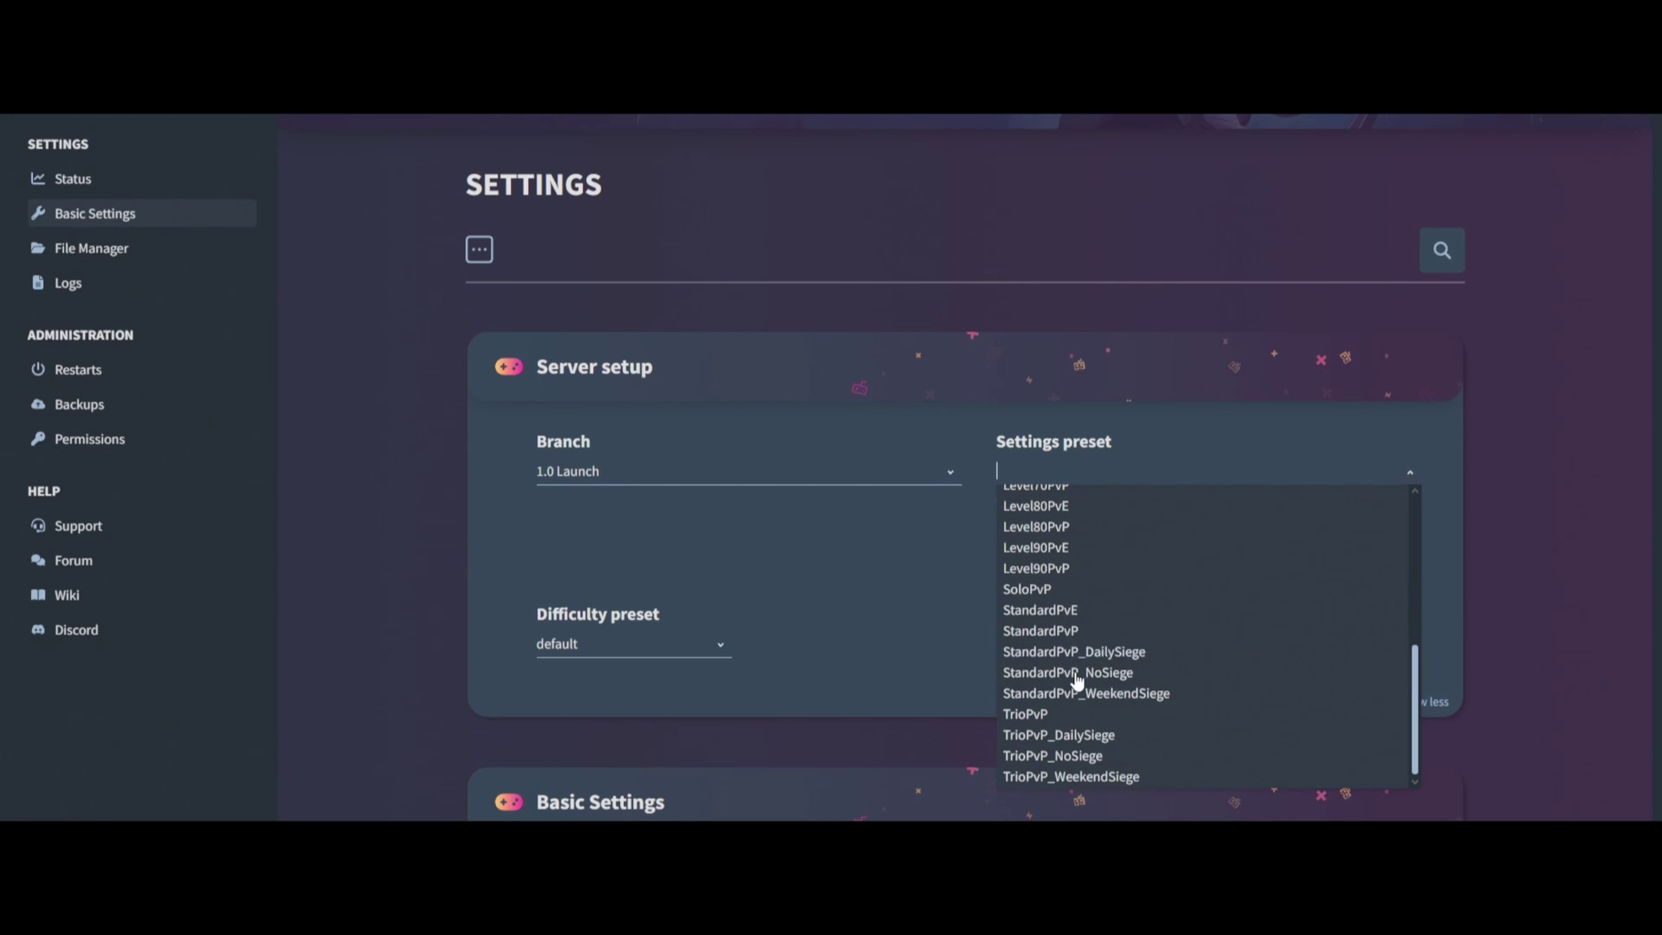
pyautogui.click(1077, 610)
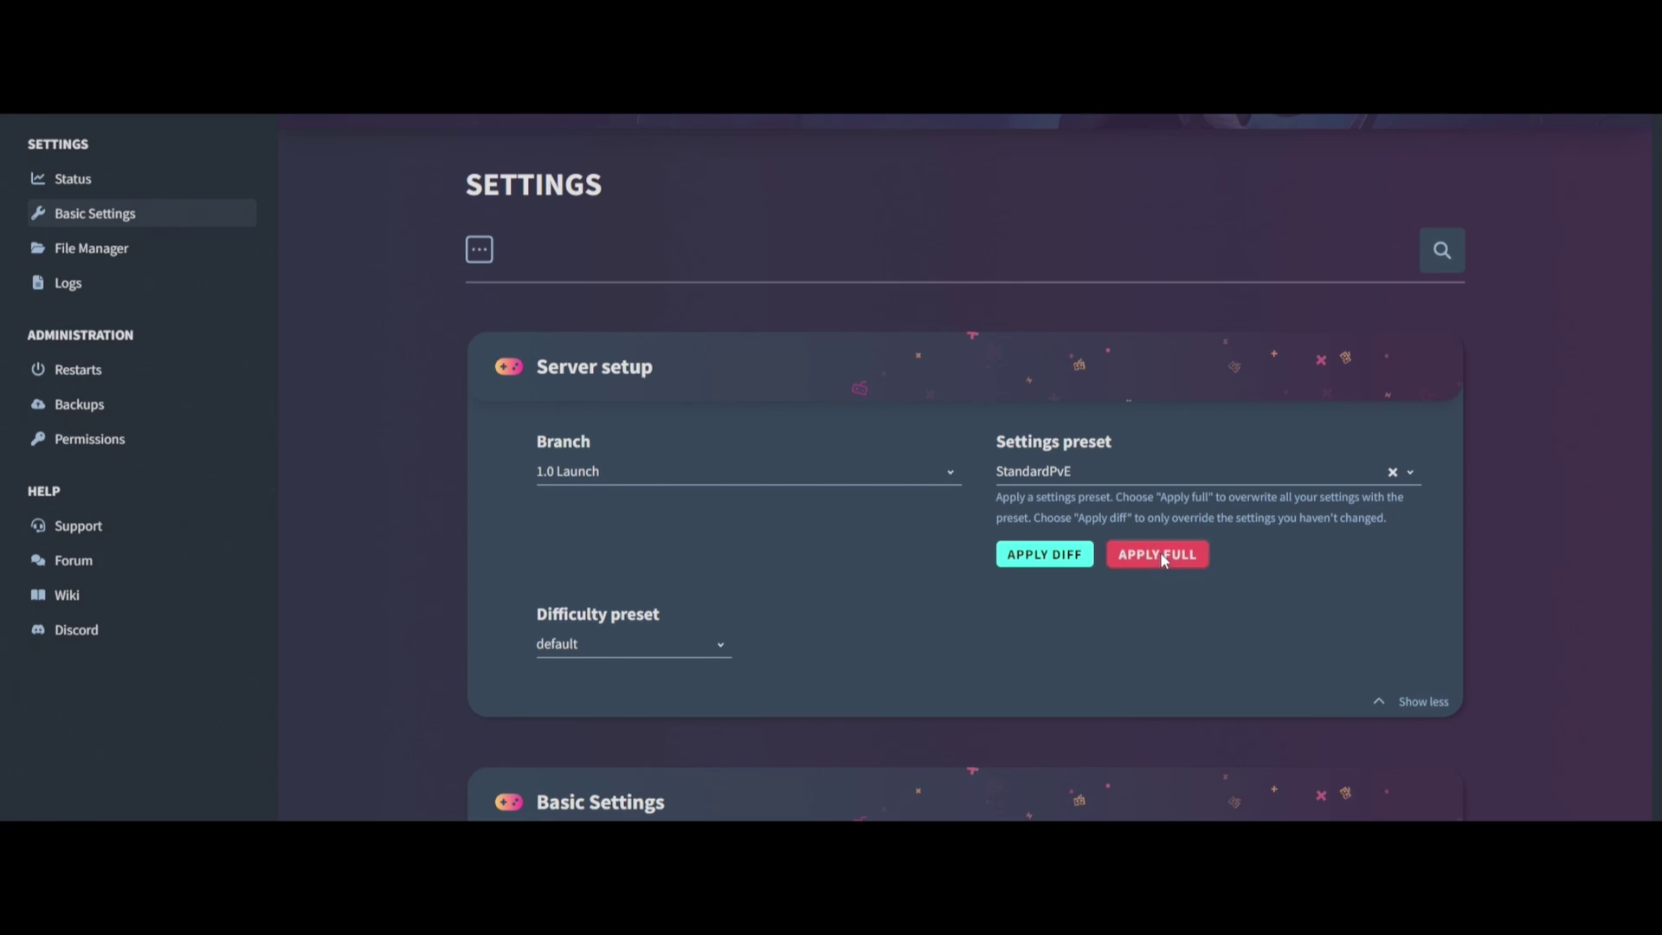
pyautogui.click(1163, 557)
pyautogui.click(857, 588)
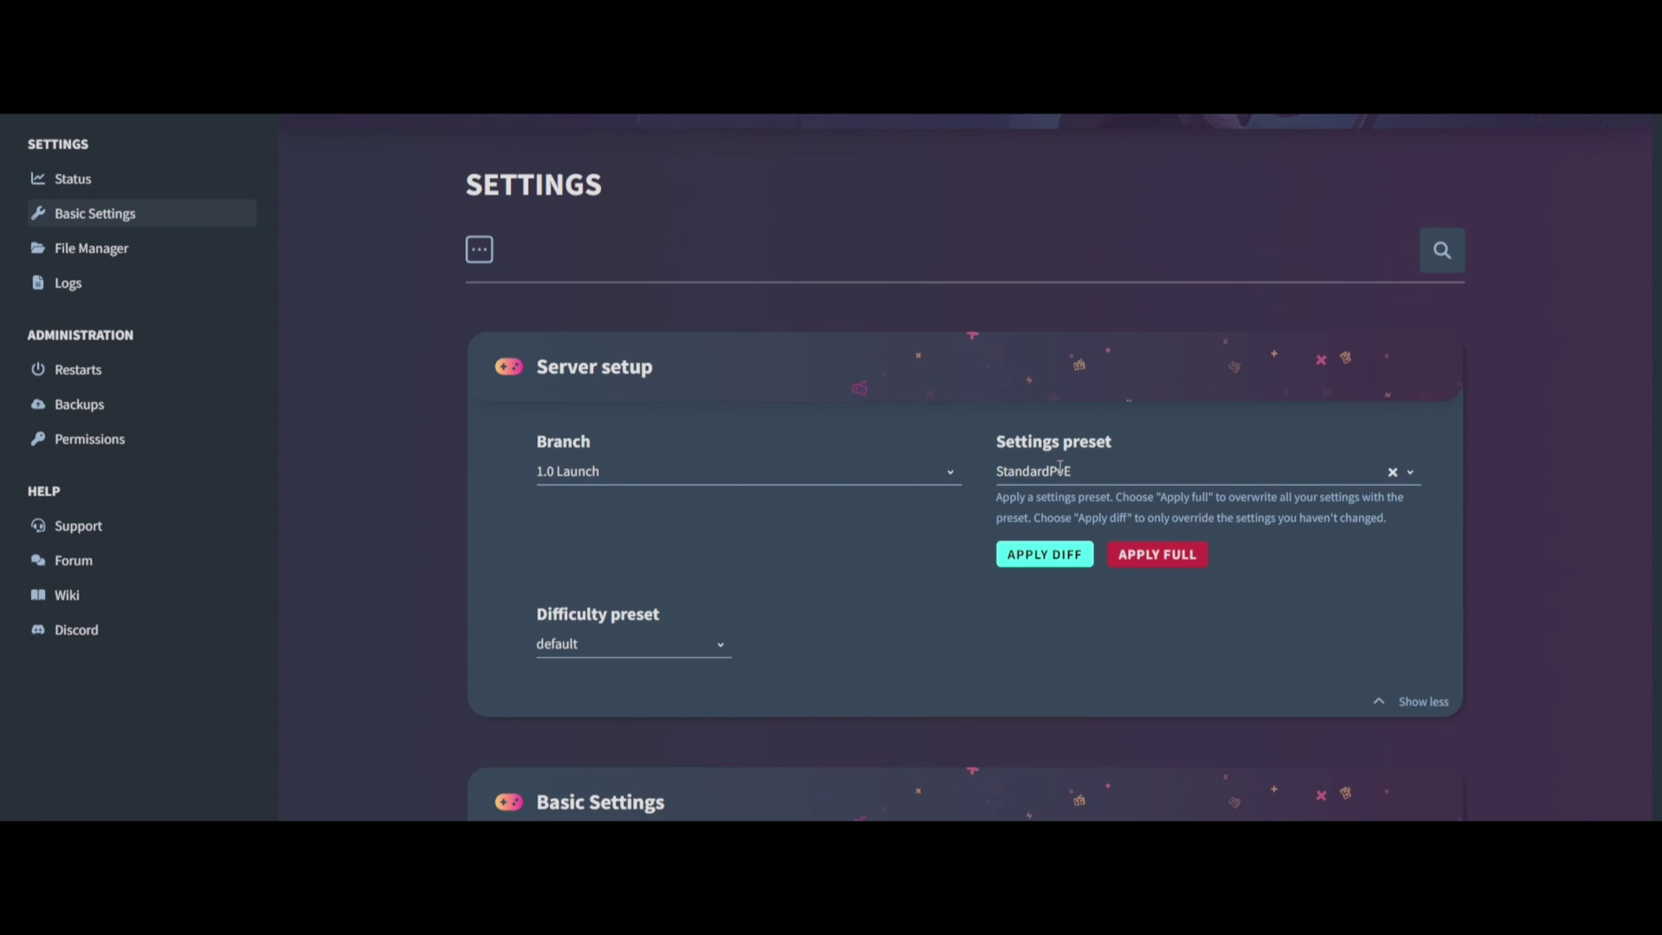
pyautogui.scroll(-1, 618, 591)
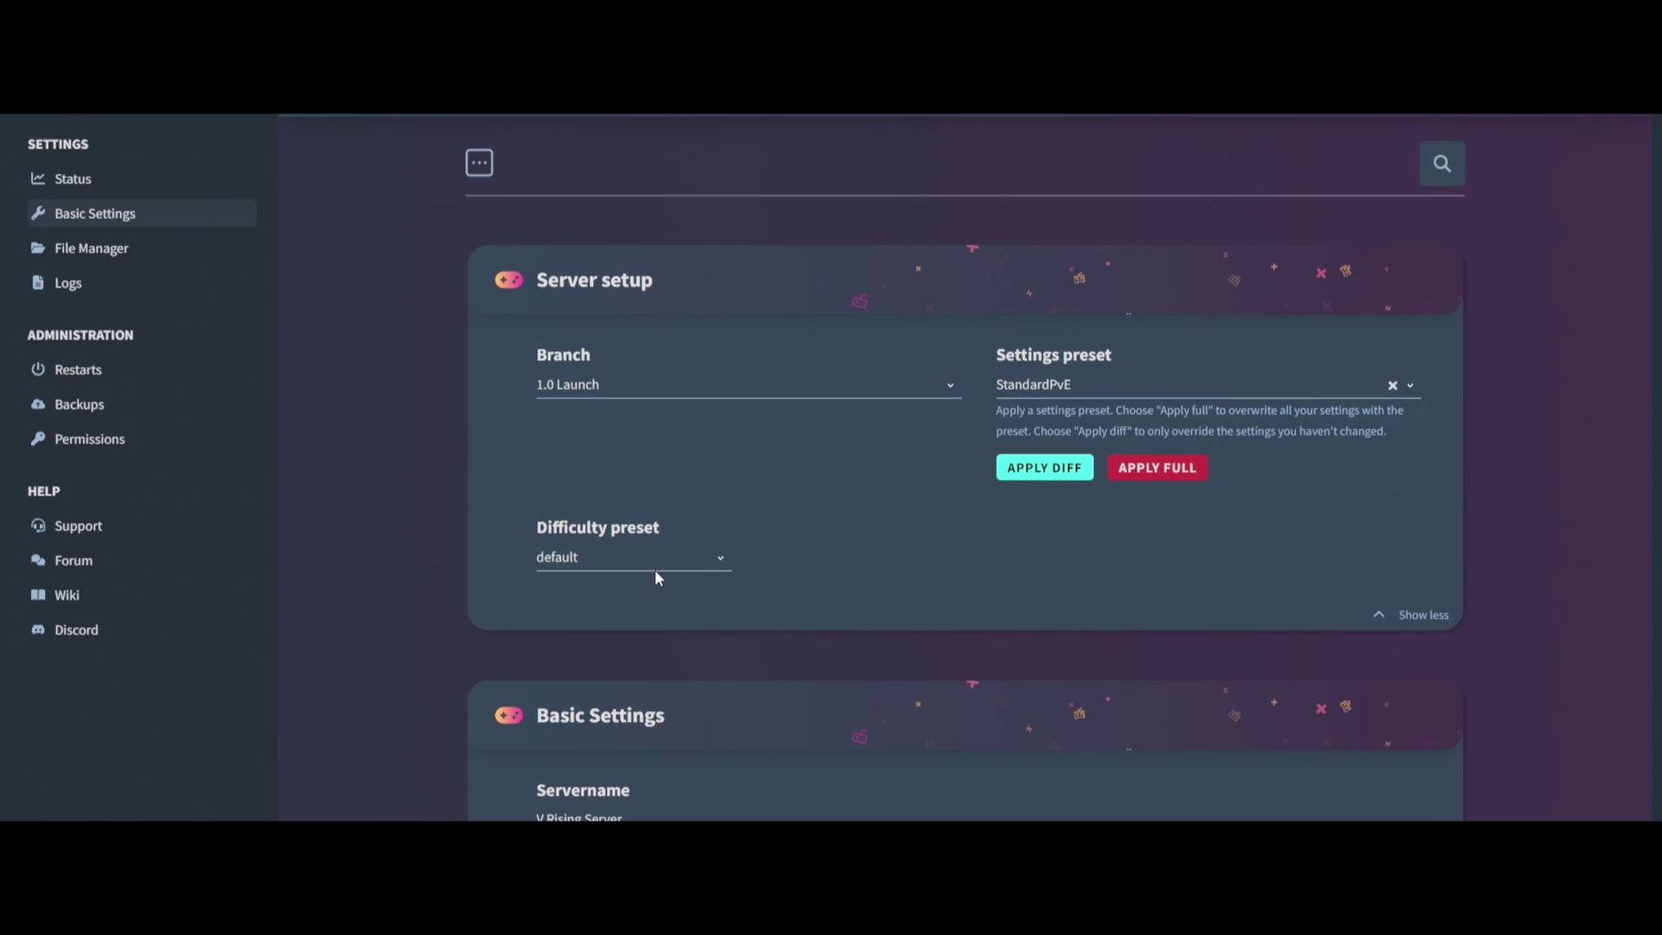
# View the difficulty presets offered in the server setup without changing the selection, and collapse the Server setup section.
pyautogui.click(656, 567)
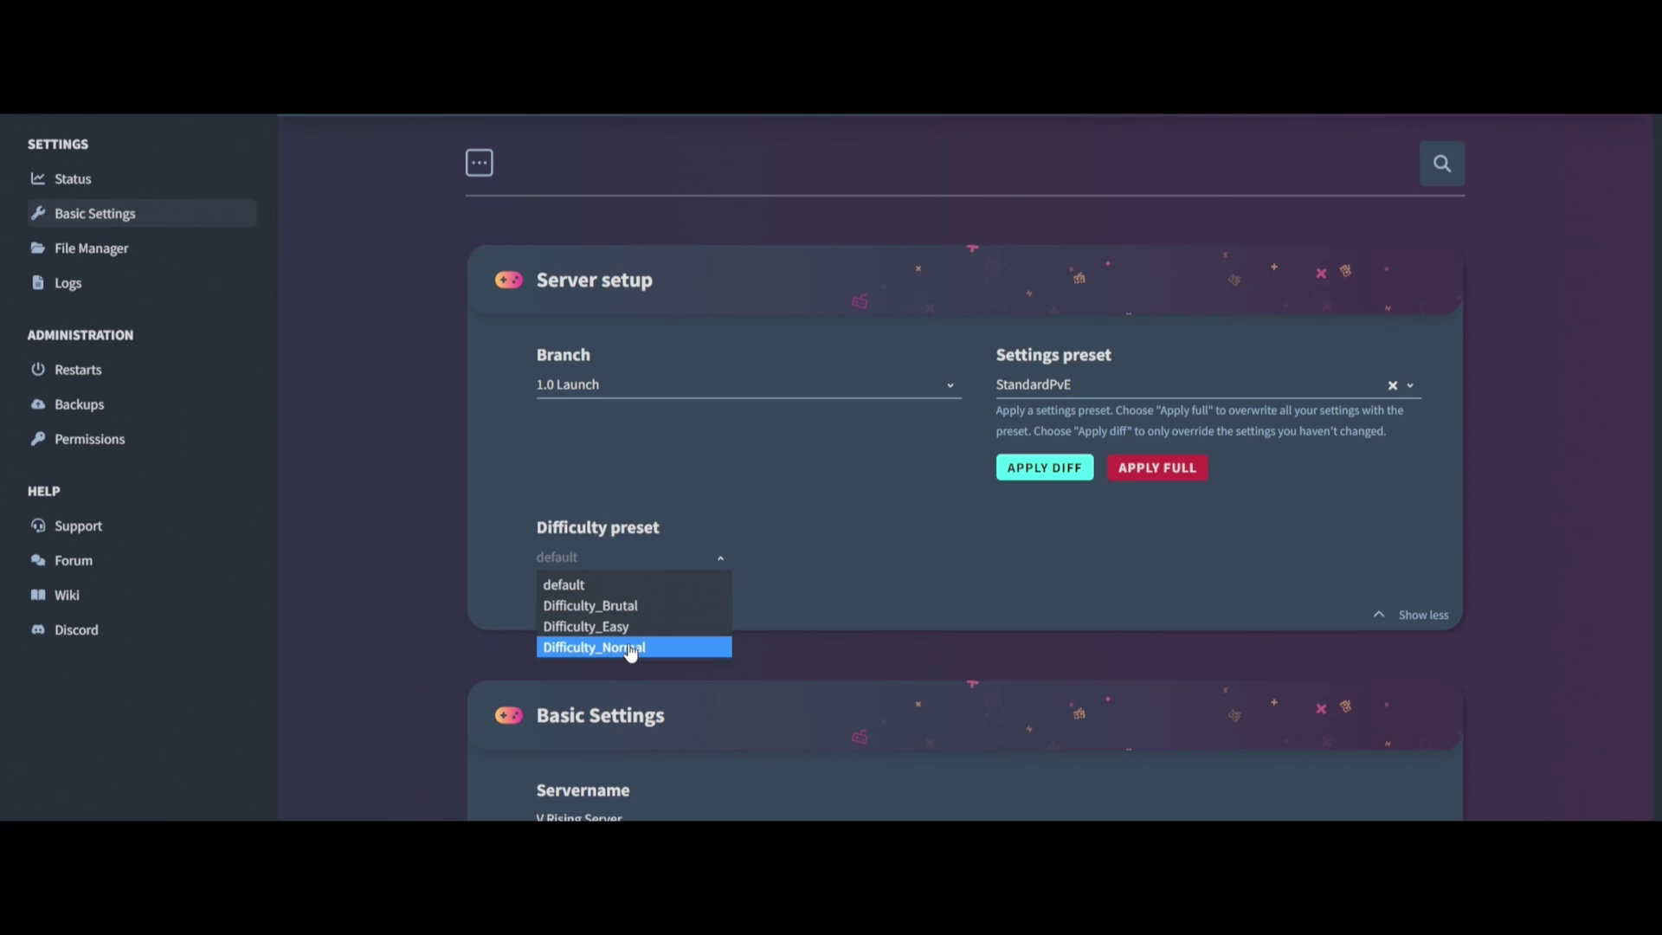
pyautogui.click(813, 636)
pyautogui.scroll(-1, 812, 637)
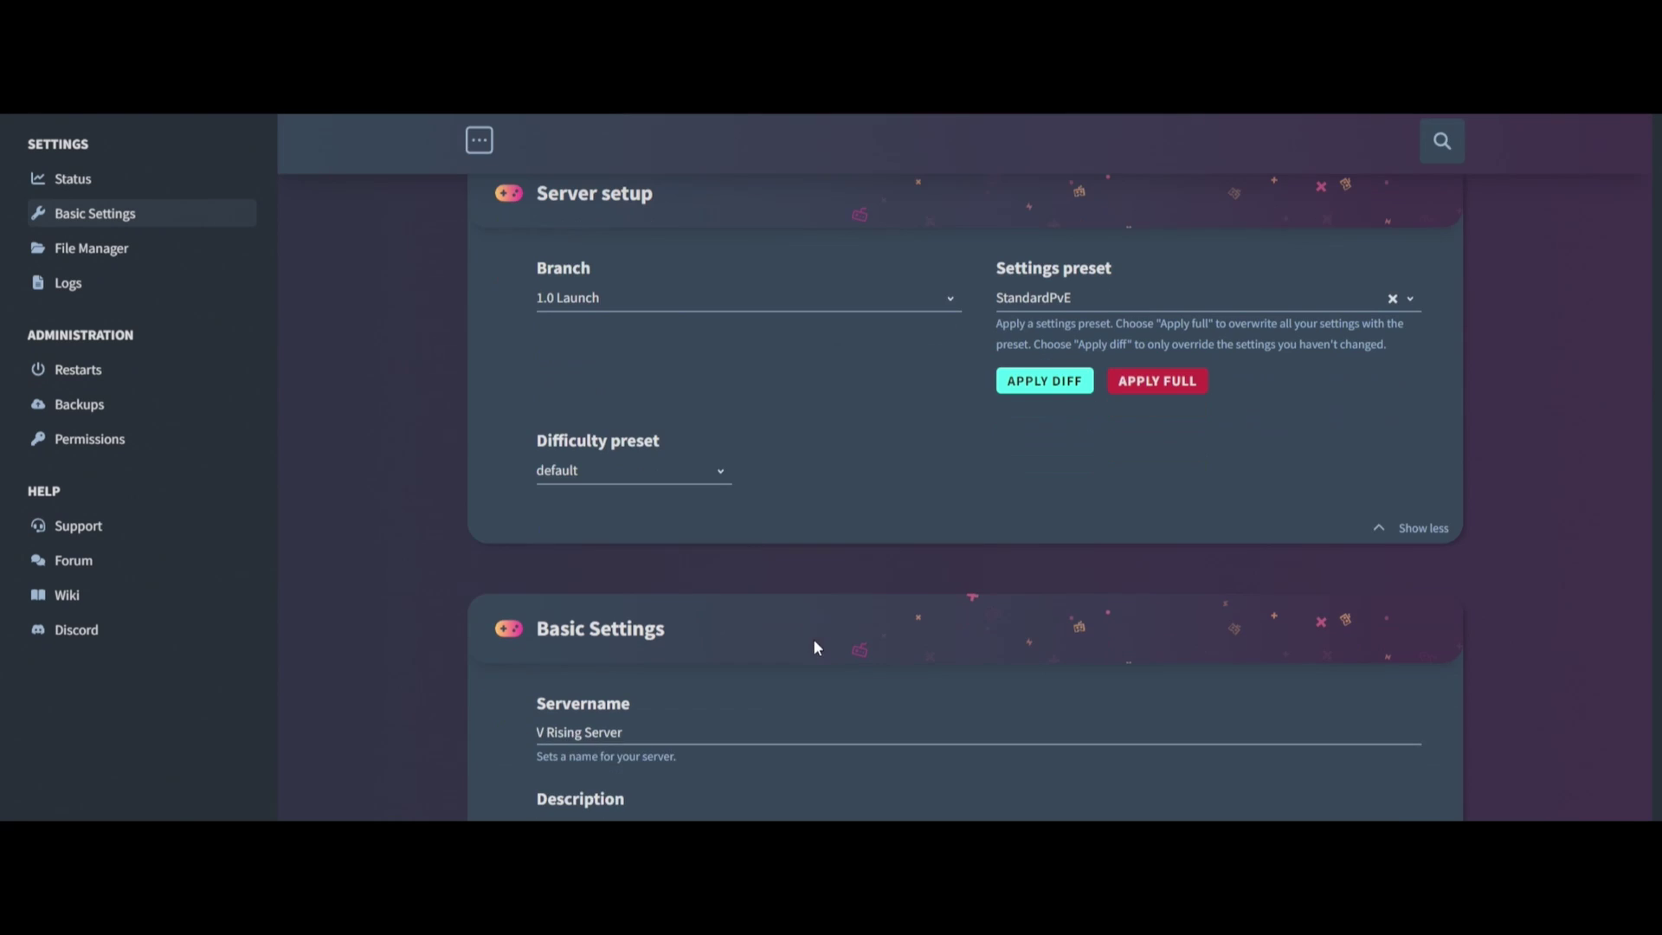
pyautogui.scroll(2, 995, 560)
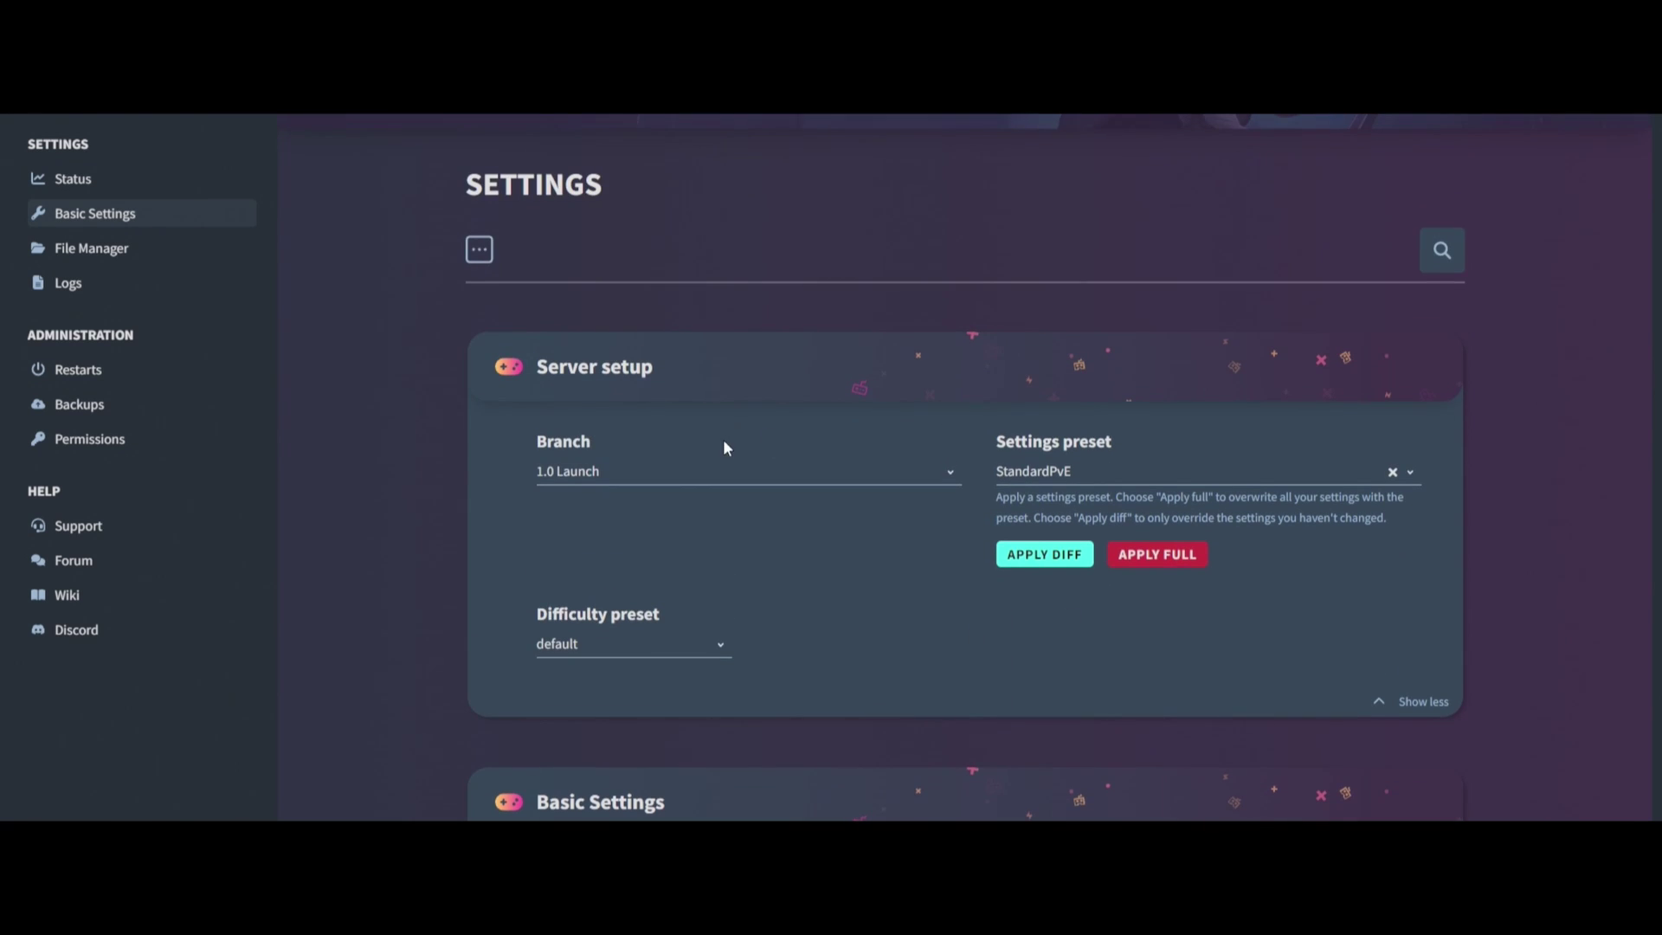
pyautogui.click(1382, 708)
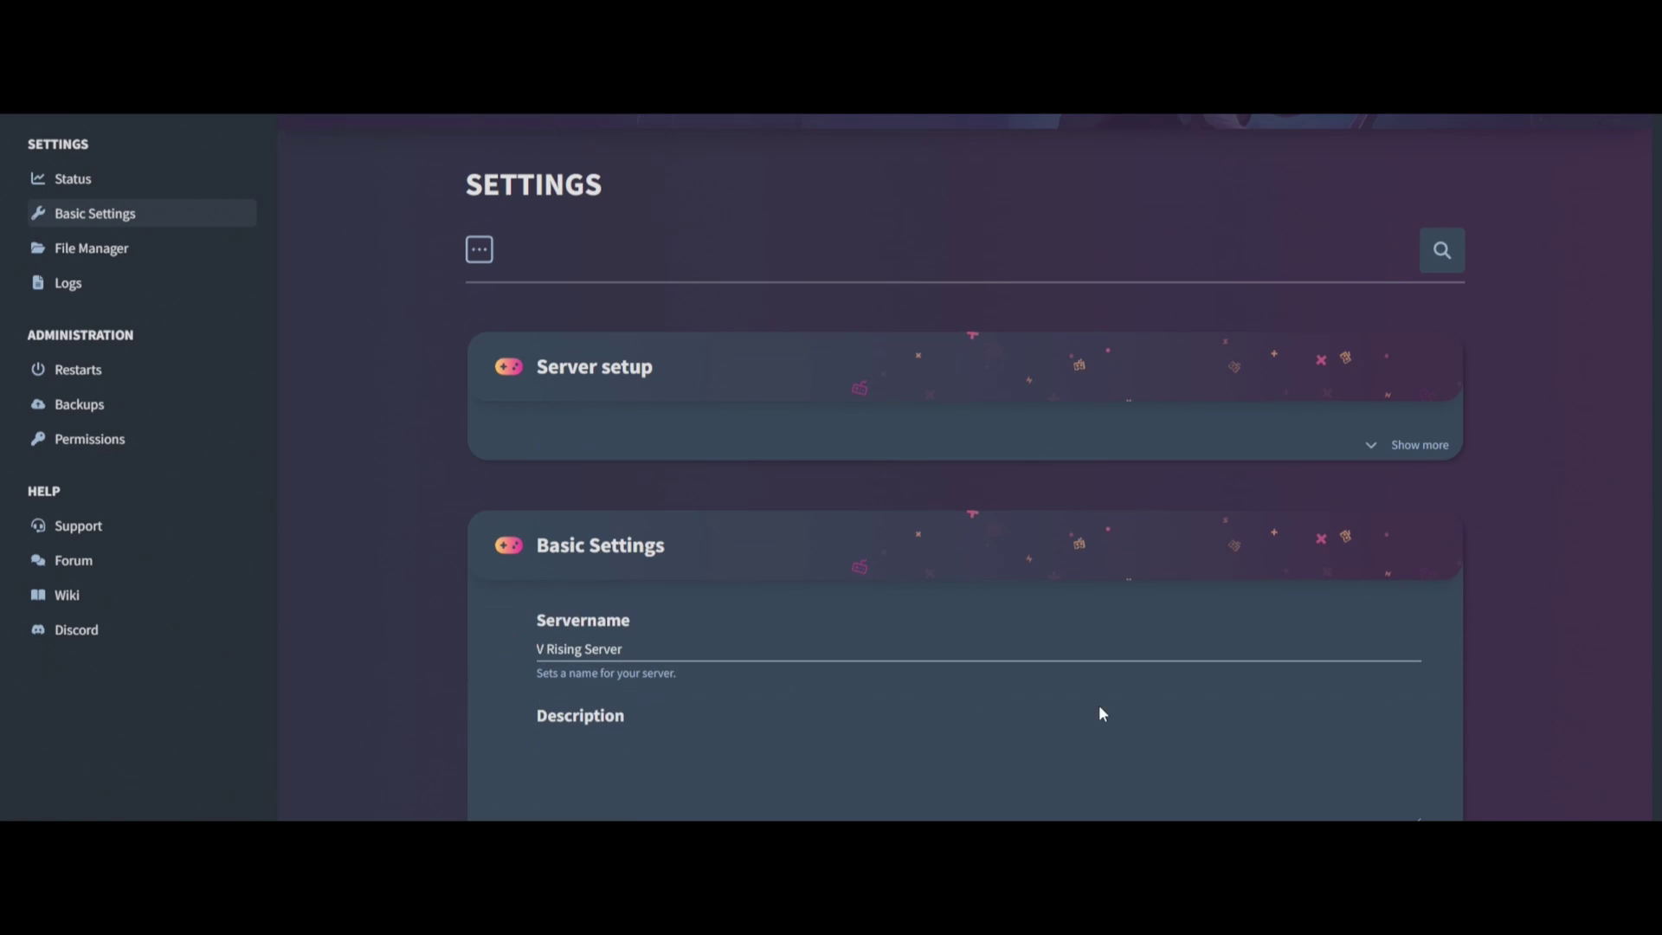
# Replace the server name in Basic Settings with "Dayrs V server".
pyautogui.scroll(-3, 807, 658)
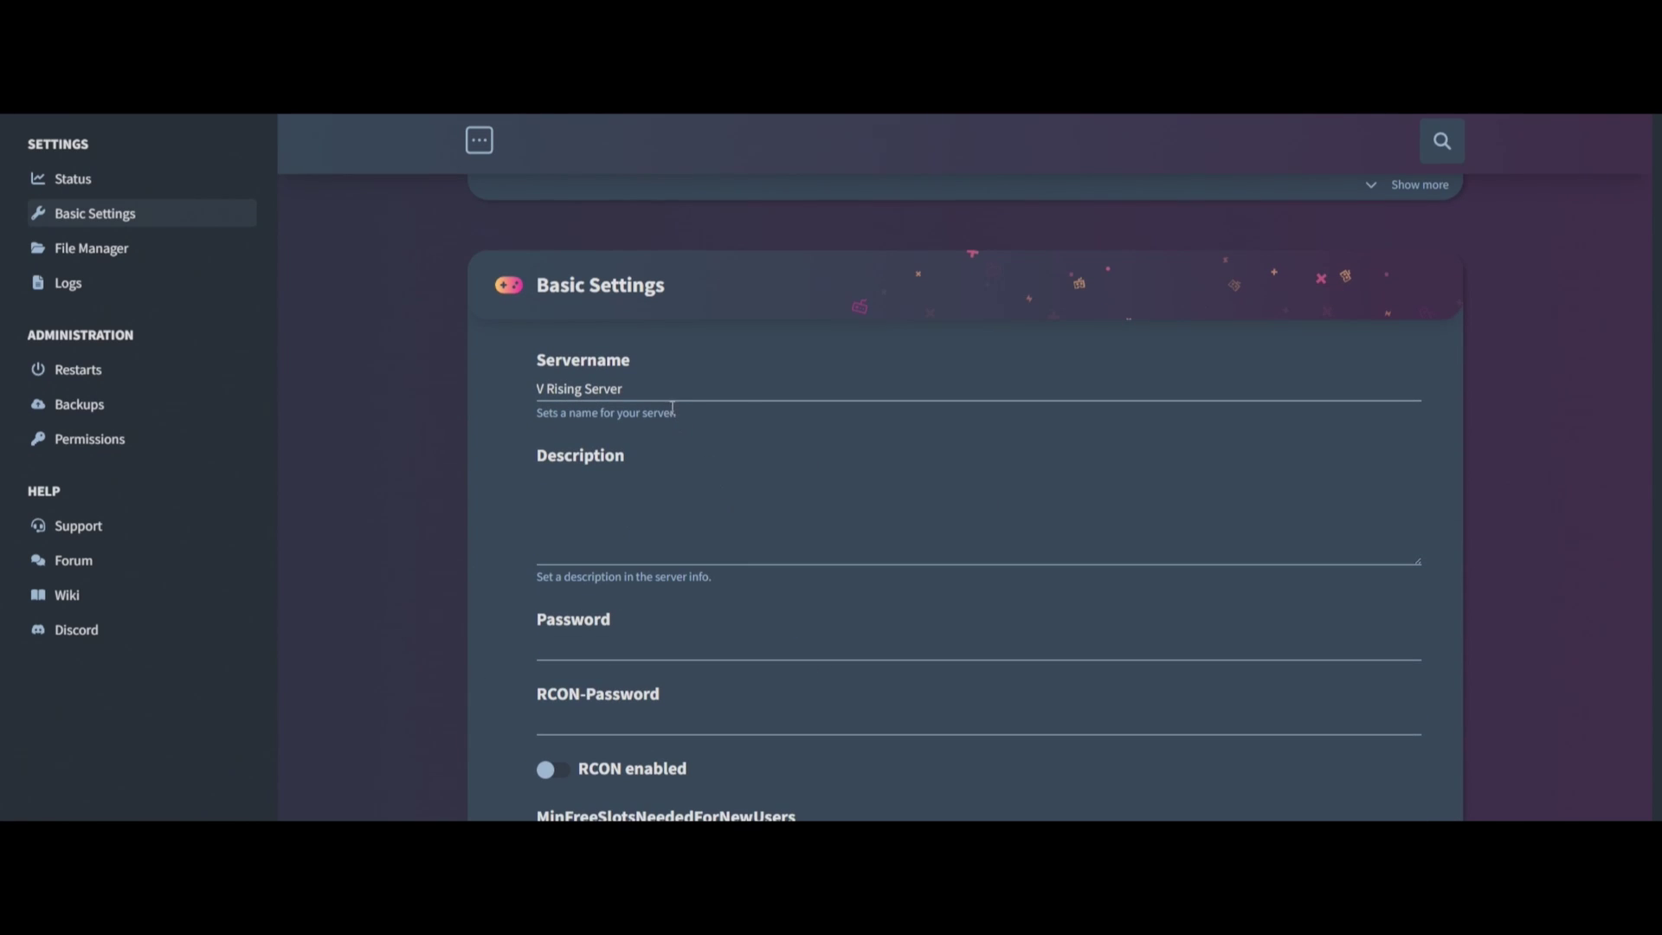
pyautogui.moveTo(655, 387); pyautogui.dragTo(530, 394)
pyautogui.click(540, 485)
pyautogui.scroll(1, 519, 588)
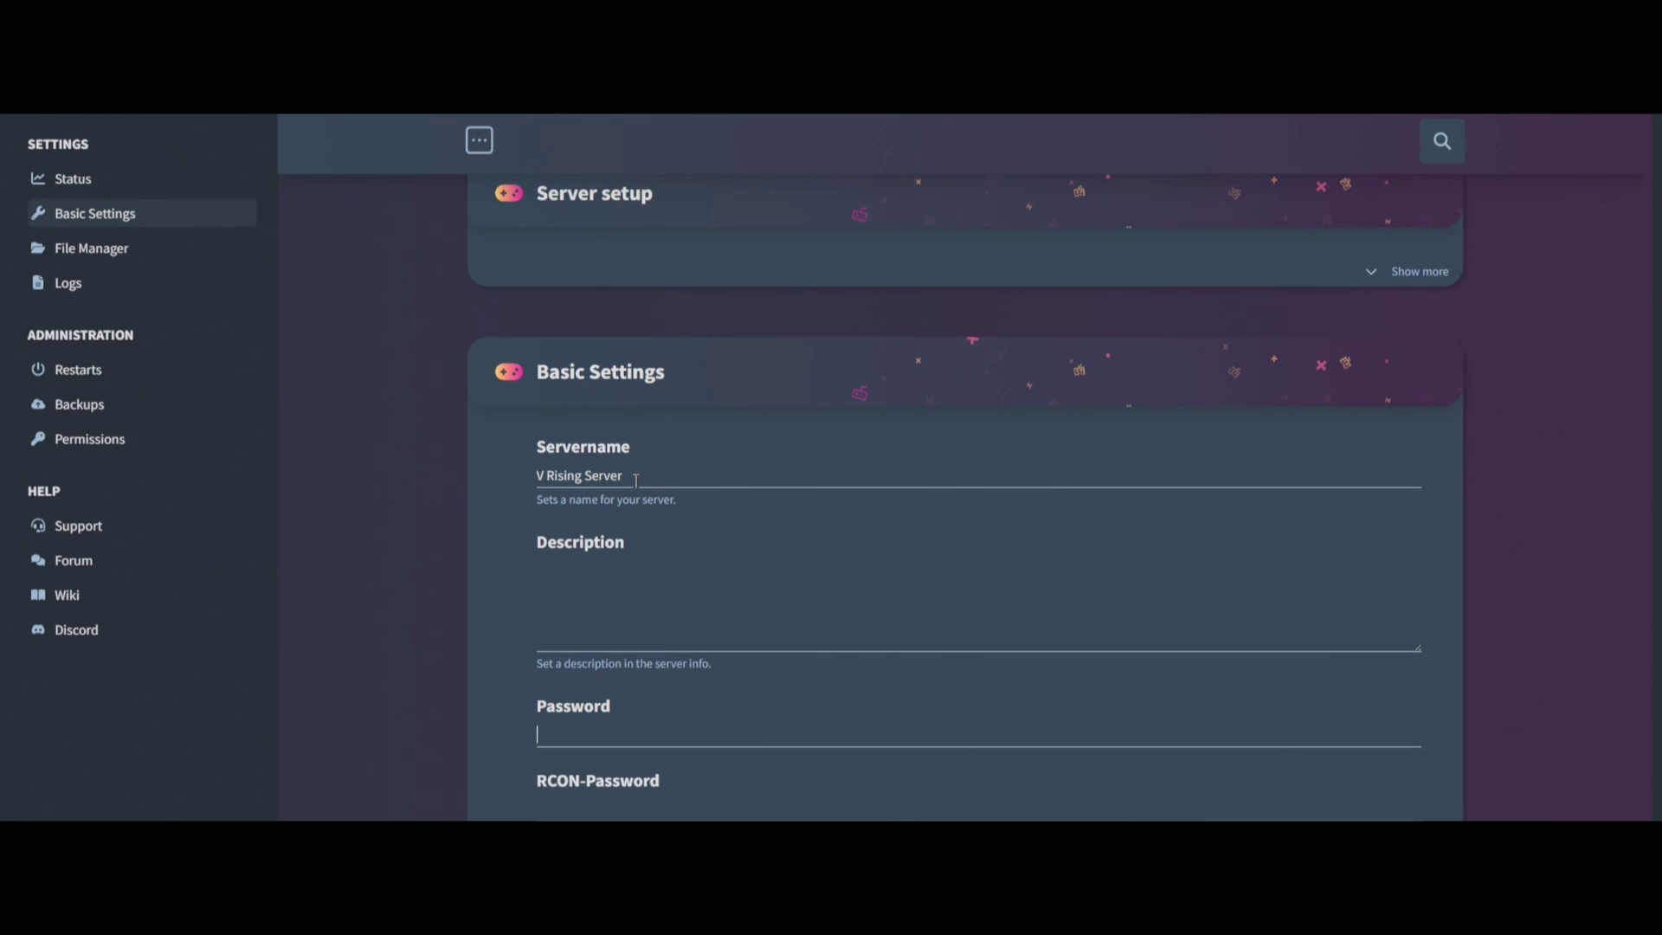
pyautogui.moveTo(638, 478); pyautogui.dragTo(528, 486)
pyautogui.write('Dayrs V se')
pyautogui.write('r')
# Enter "Dont for get to use the 10% discount in the discription" as the server description.
pyautogui.click(647, 571)
pyautogui.write('Dont for get to use the 1')
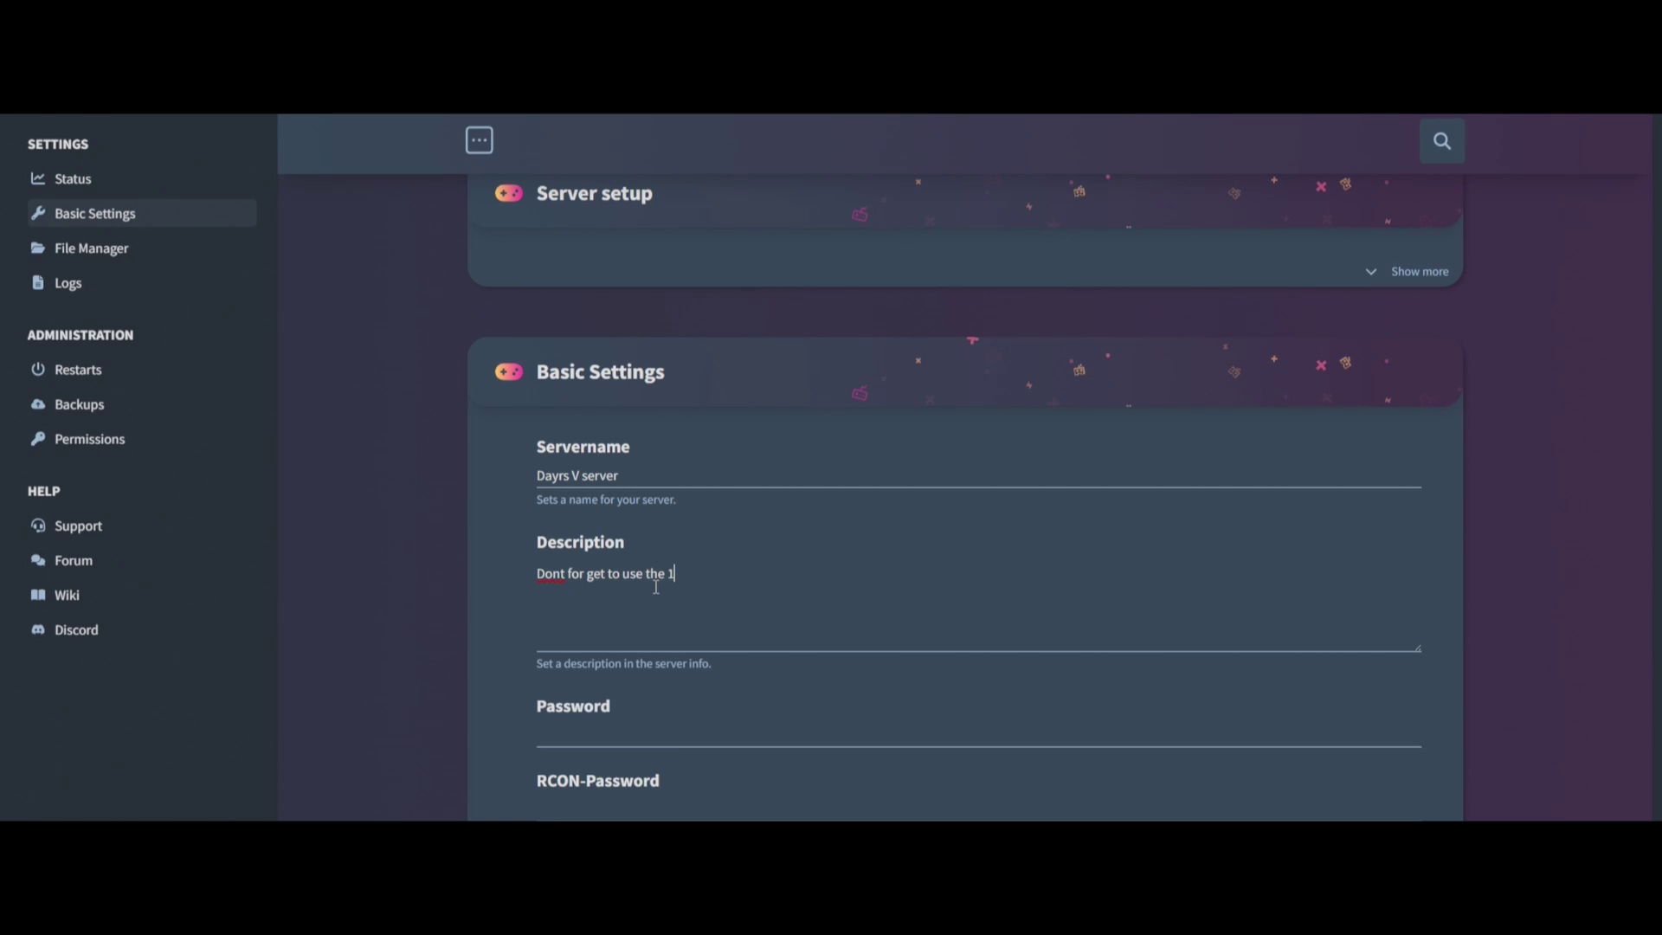
pyautogui.write('0% discount in the discription')
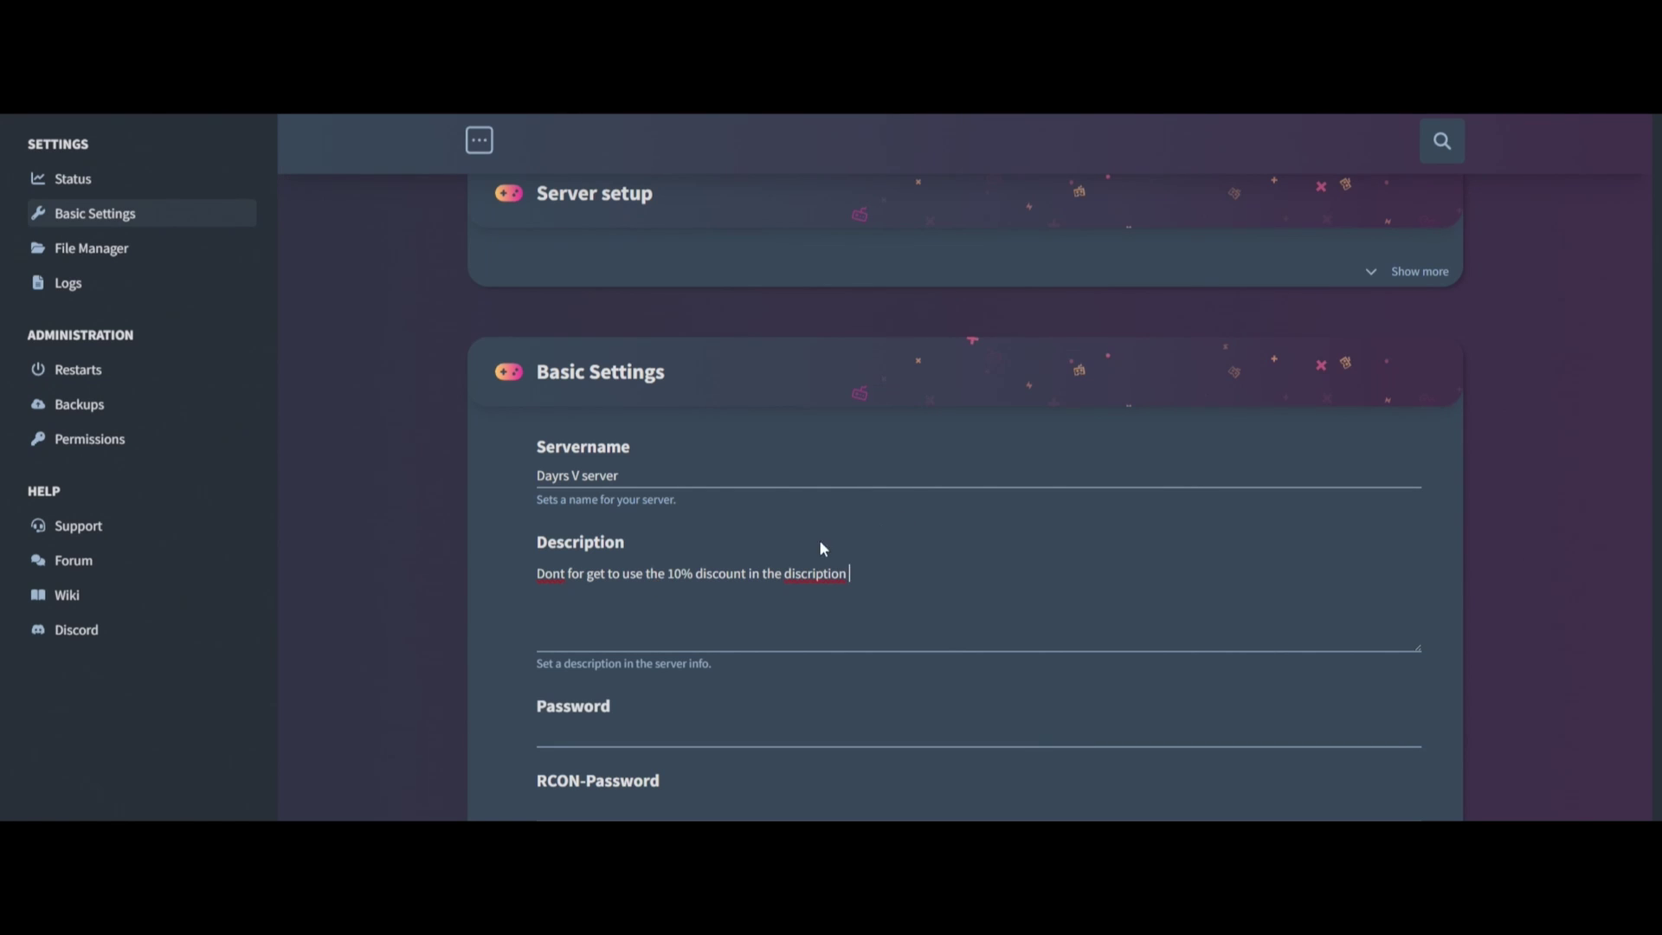
# Correct the misspelled words in the server description to "description" and "Don't" using the spelling suggestions.
pyautogui.rightClick(822, 576)
pyautogui.click(855, 591)
pyautogui.rightClick(547, 574)
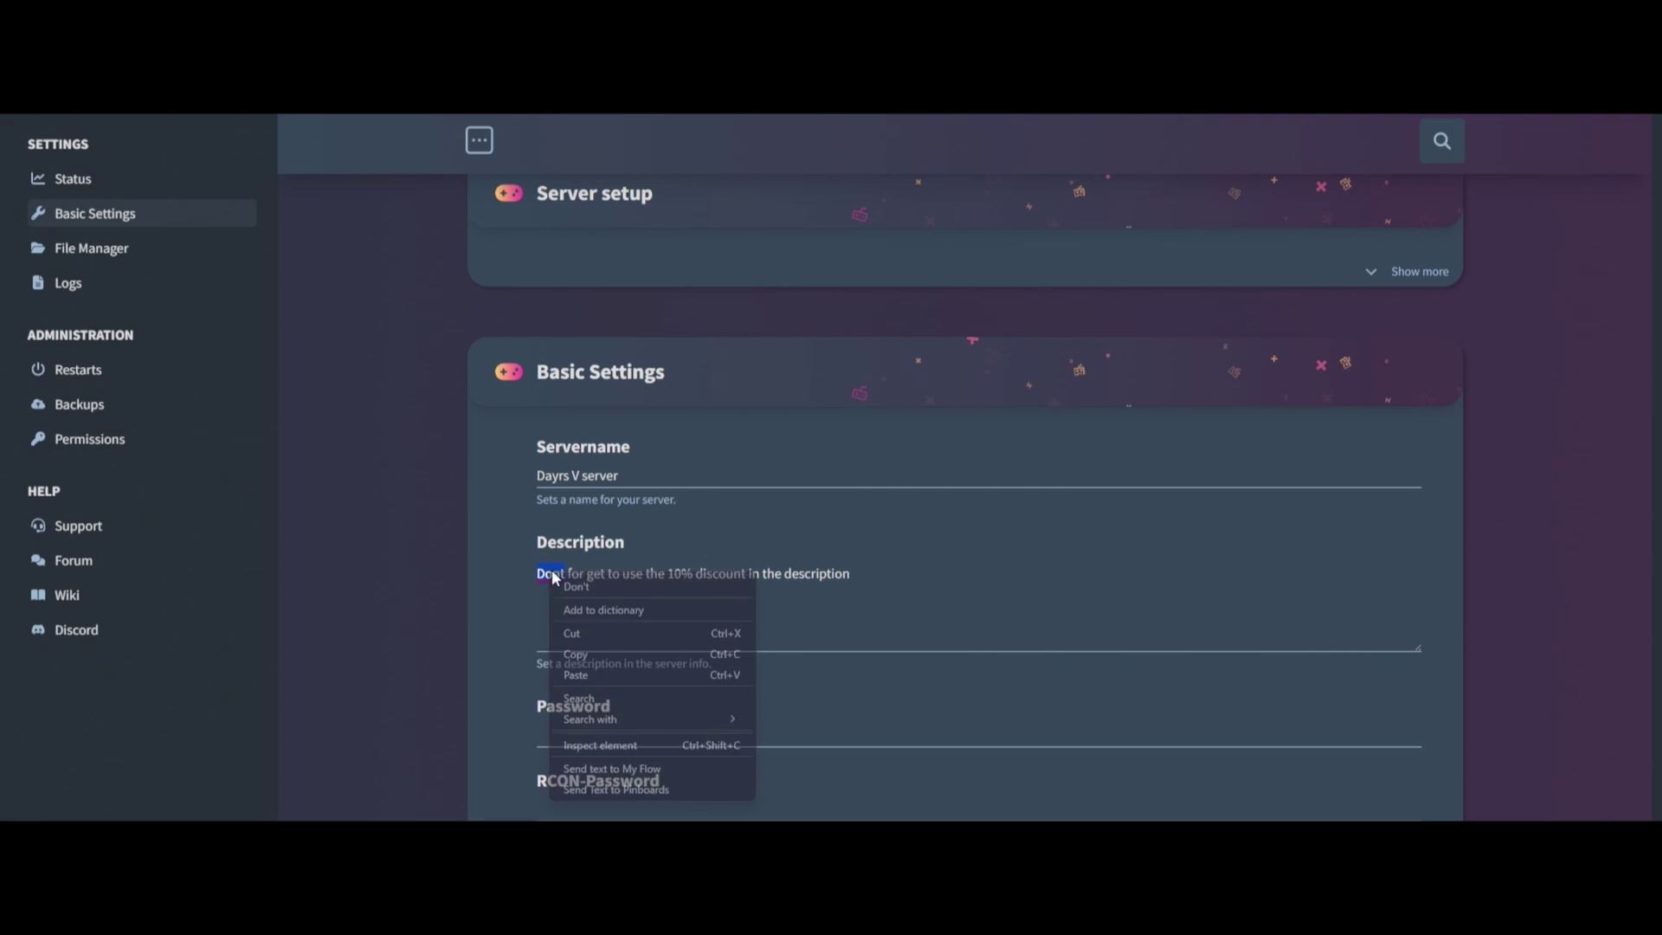
pyautogui.click(575, 593)
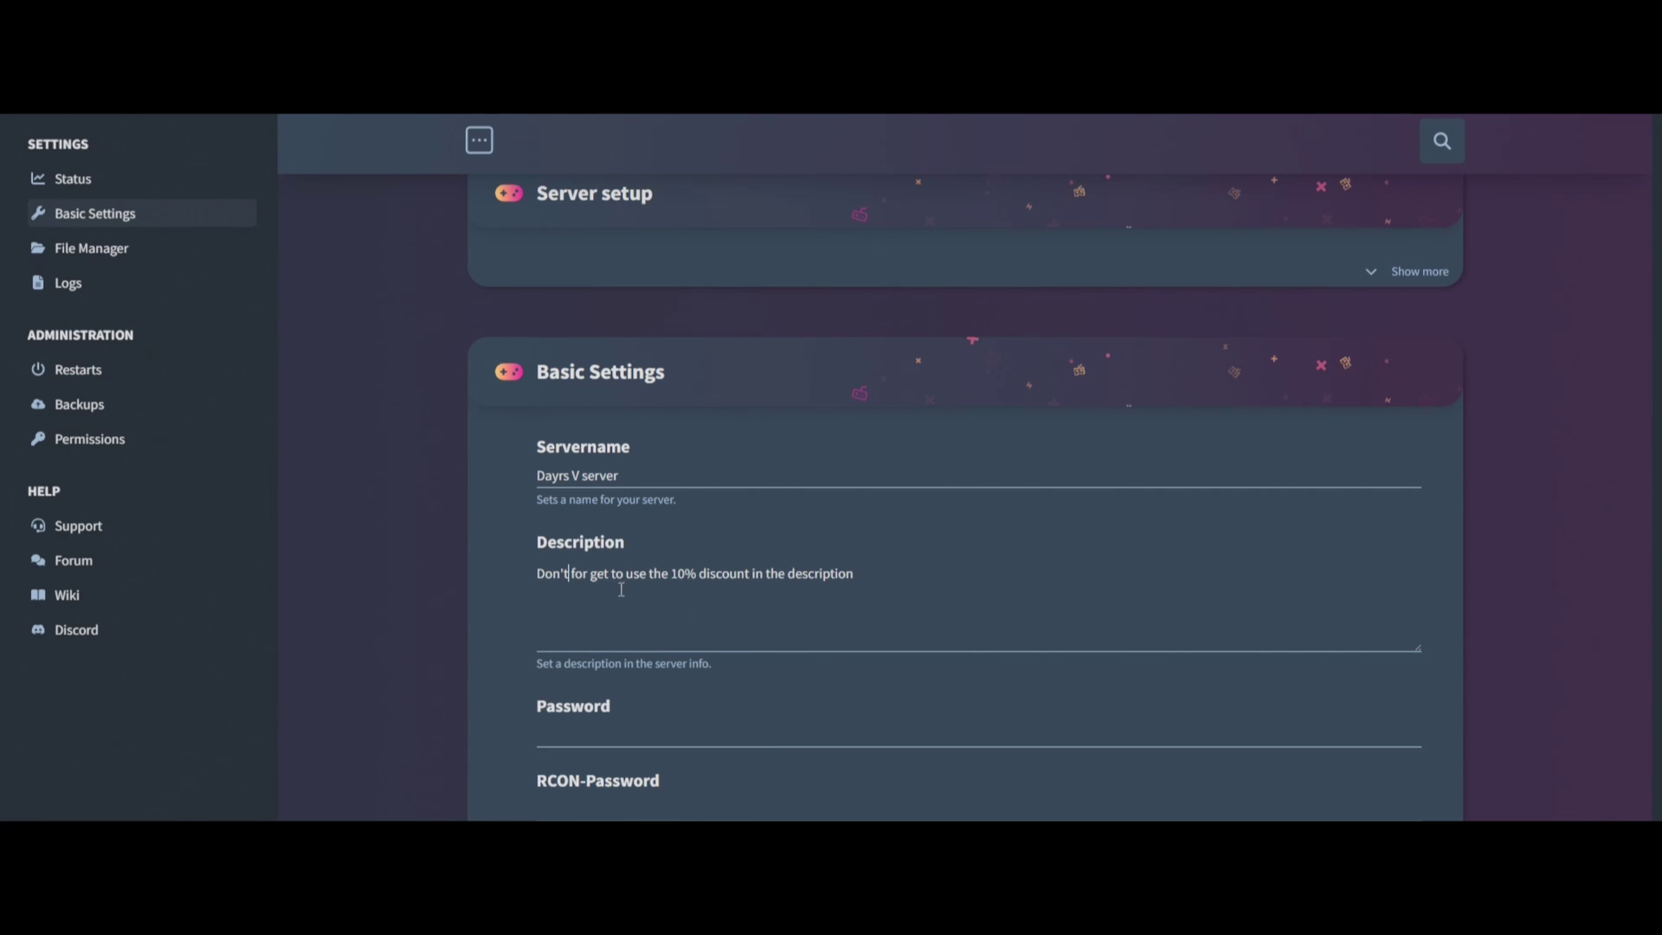
# Review the password, RCON, minimum free slots, maximum players and listing options in Basic Settings.
pyautogui.scroll(-2, 559, 620)
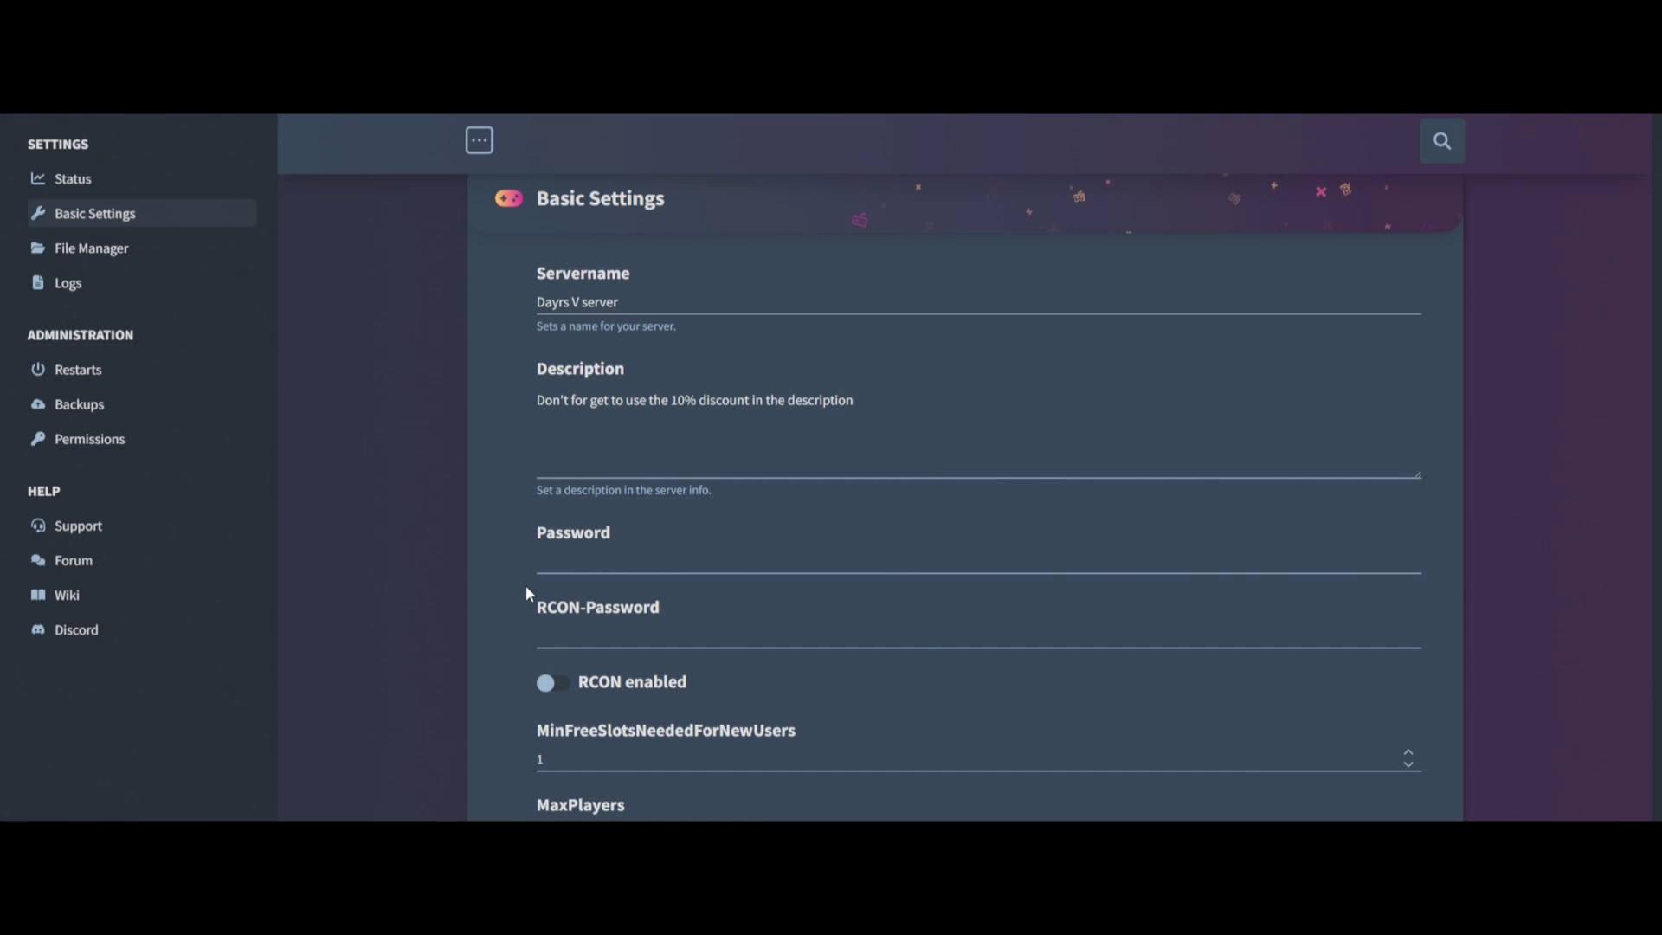
pyautogui.scroll(-1, 527, 587)
pyautogui.click(562, 471)
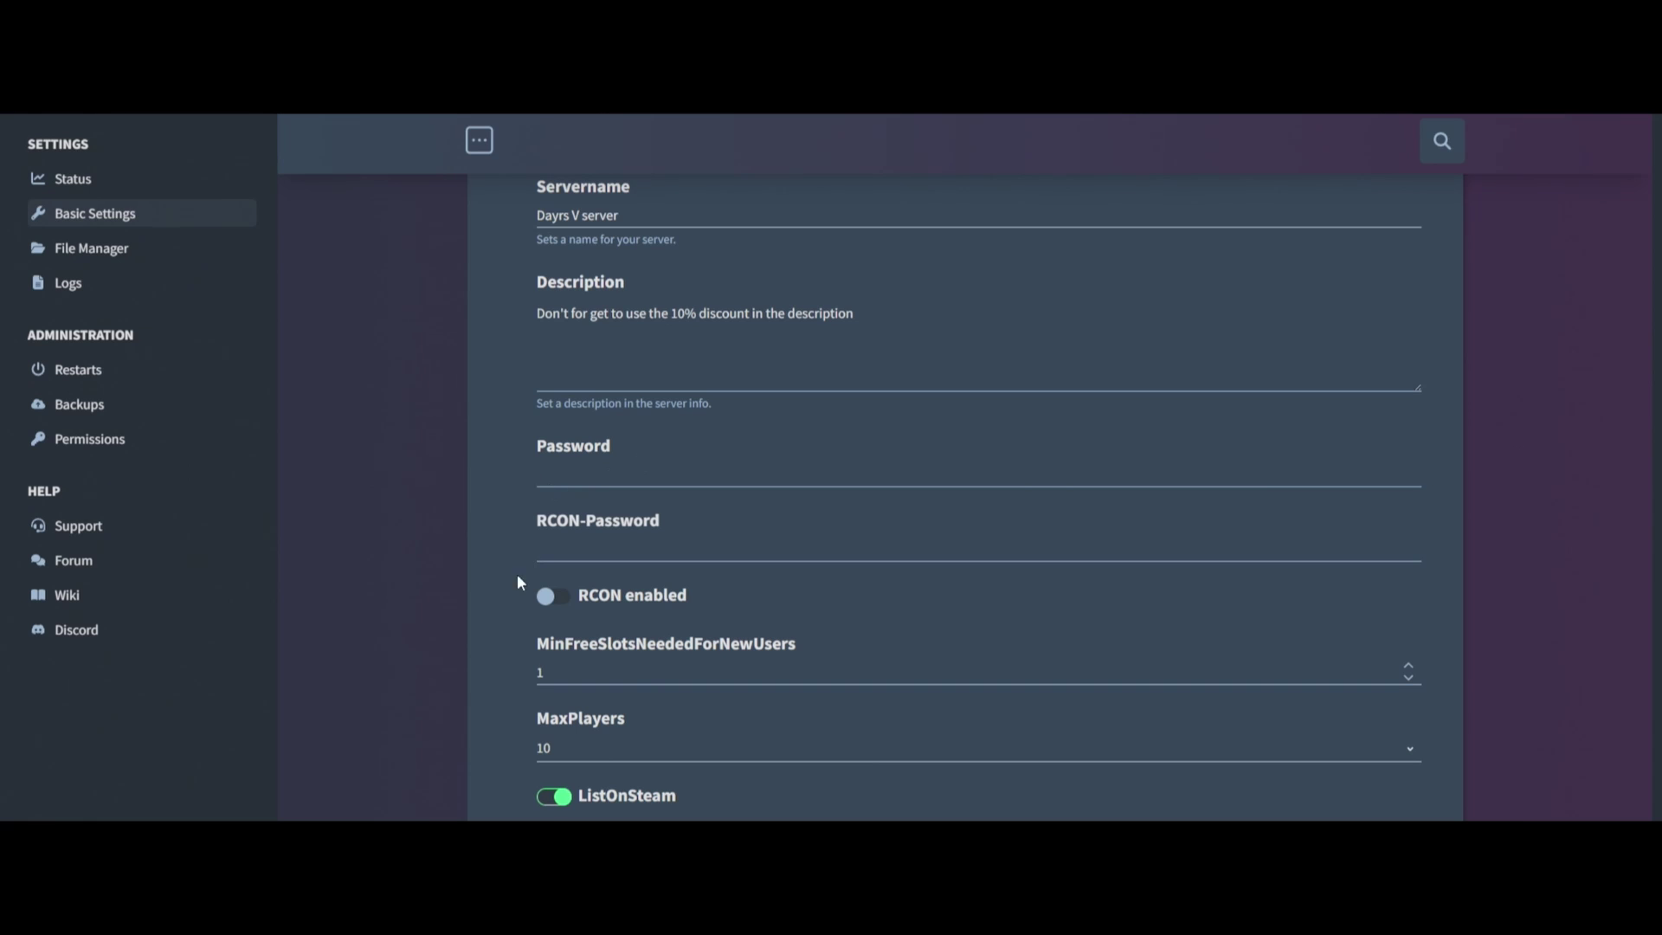
pyautogui.click(541, 603)
pyautogui.scroll(-4, 495, 664)
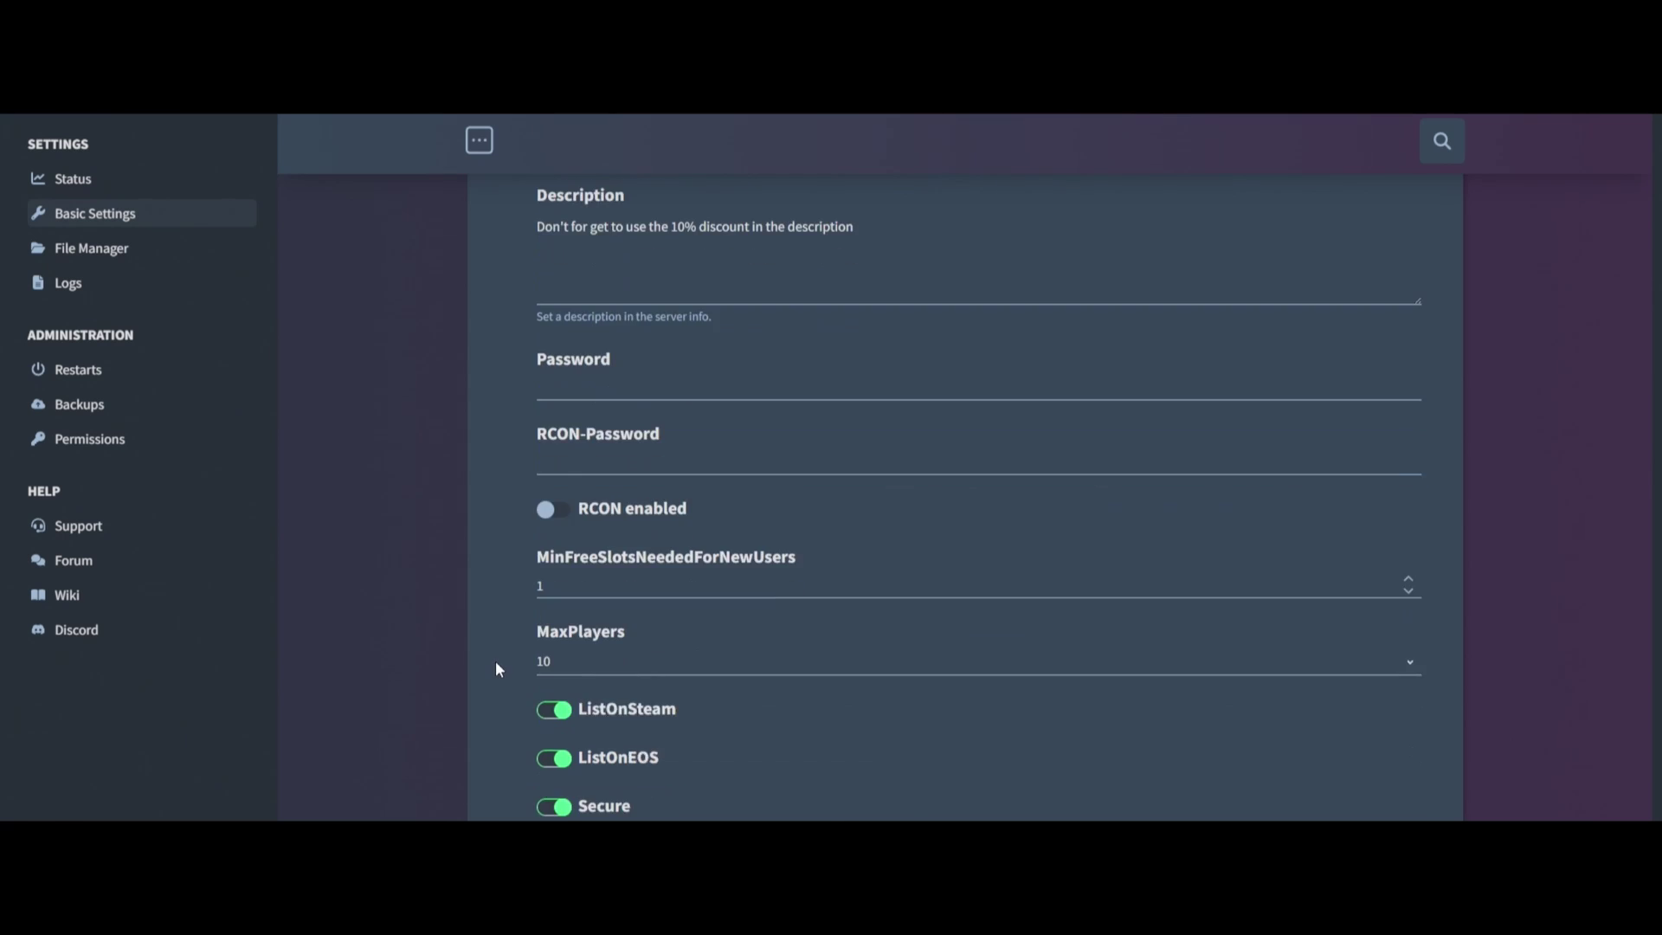
pyautogui.click(658, 332)
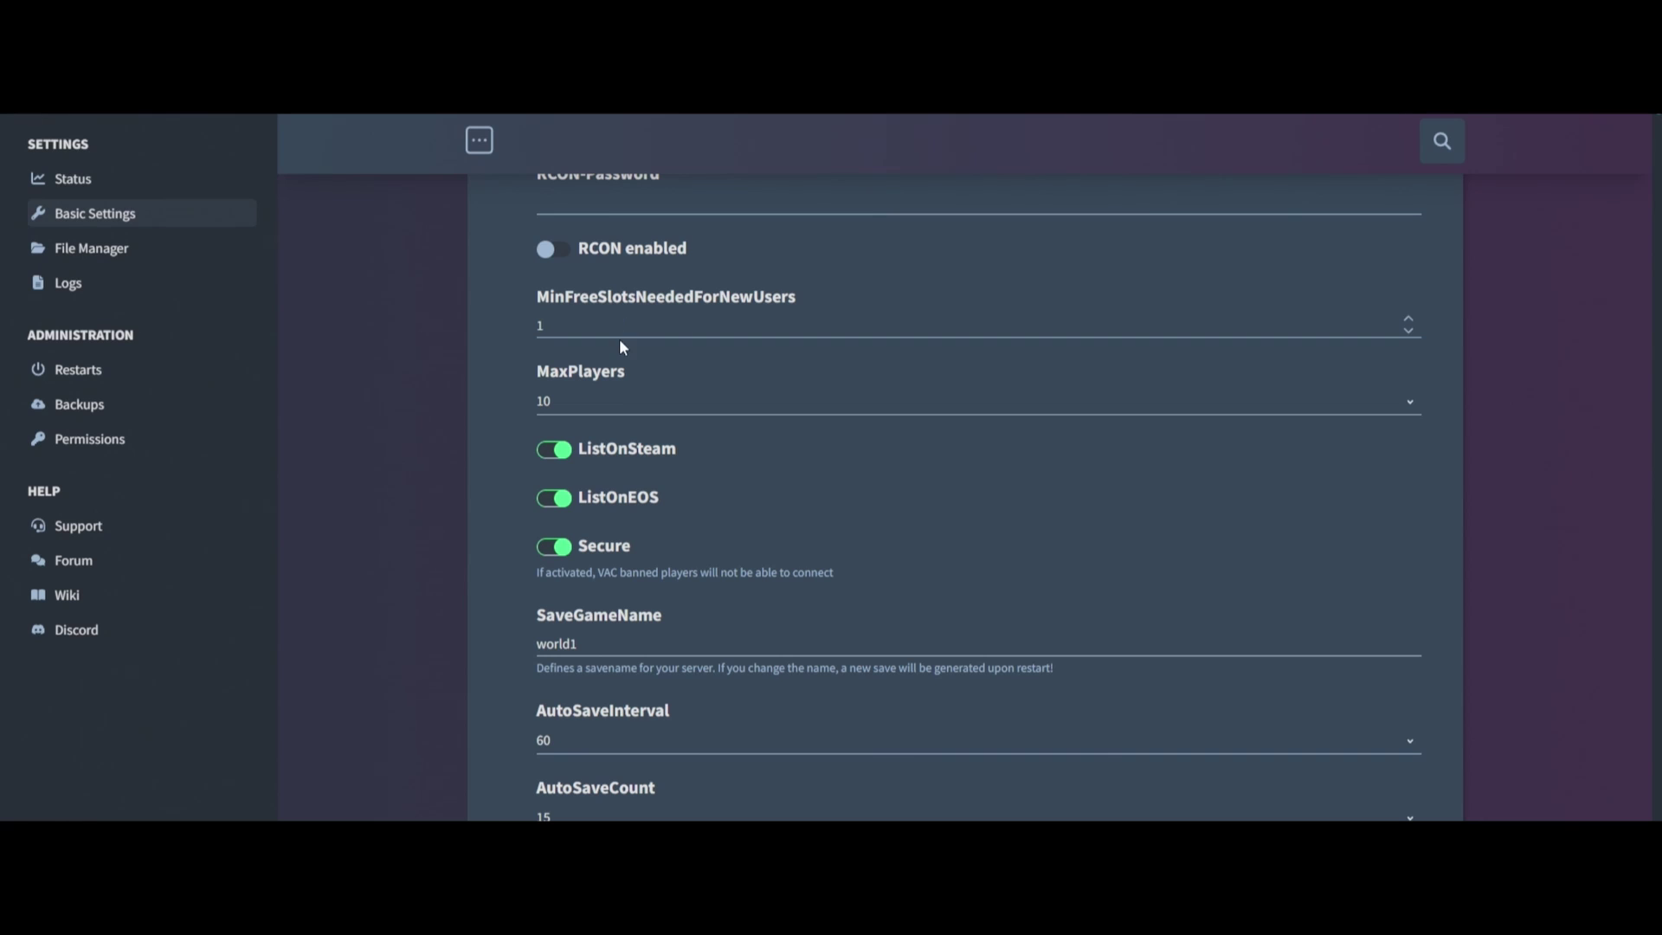
pyautogui.click(593, 401)
pyautogui.click(586, 613)
pyautogui.scroll(1, 493, 575)
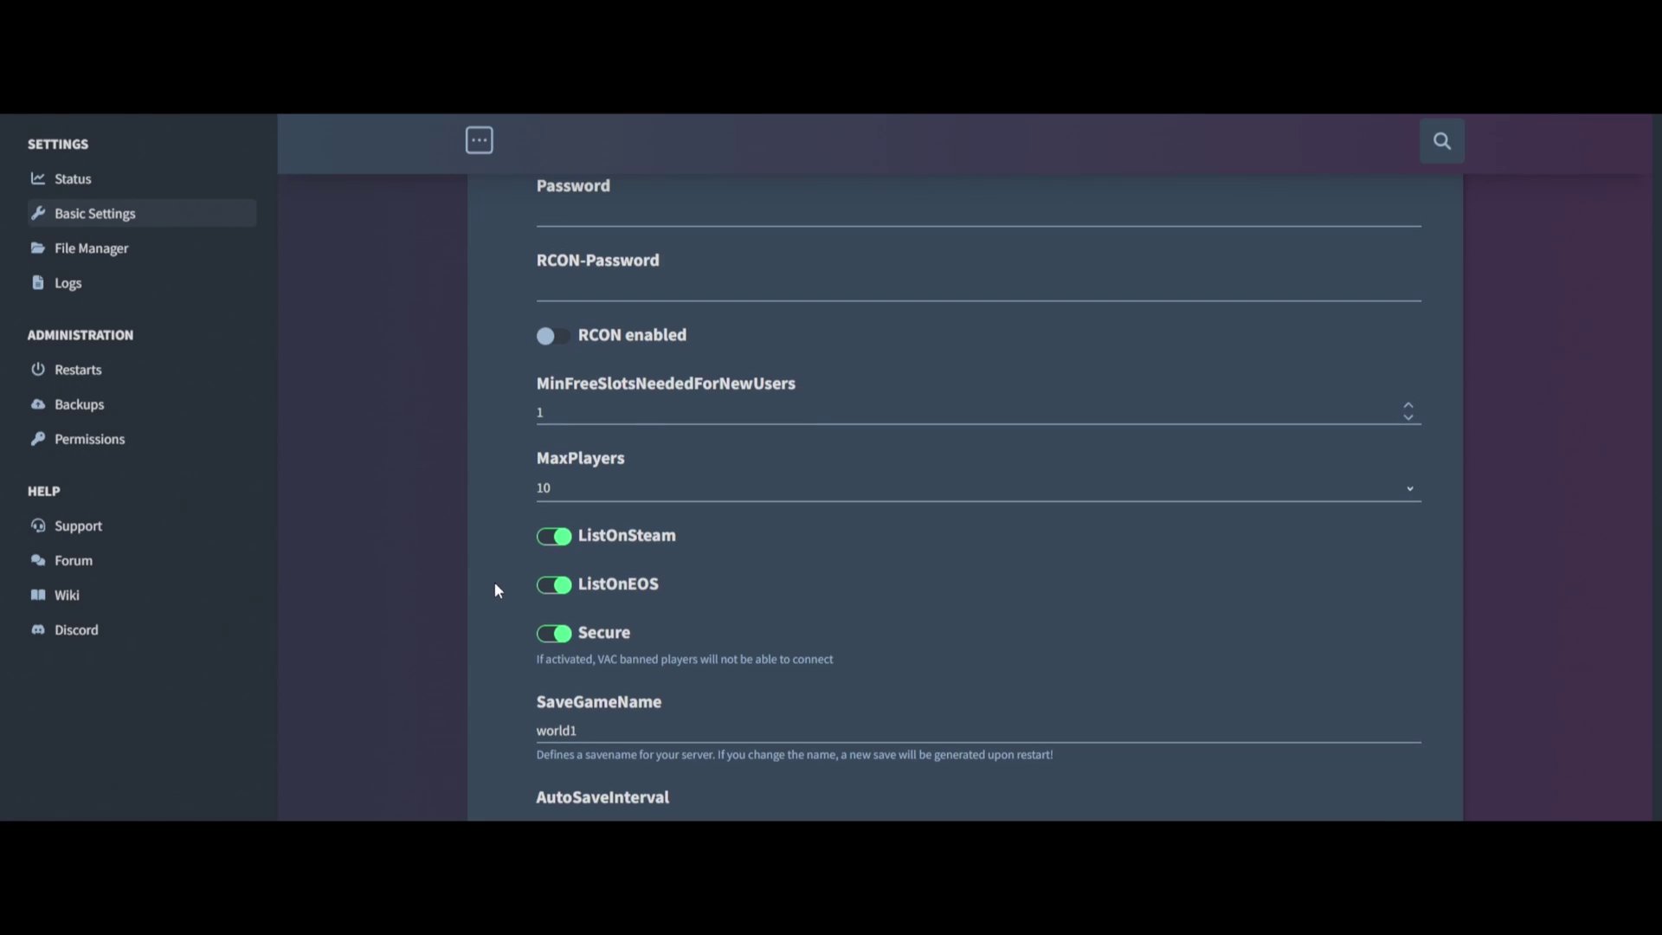
# Examine the Secure, save game name, autosave and automatic server wipe settings in Basic Settings.
pyautogui.scroll(-2, 528, 485)
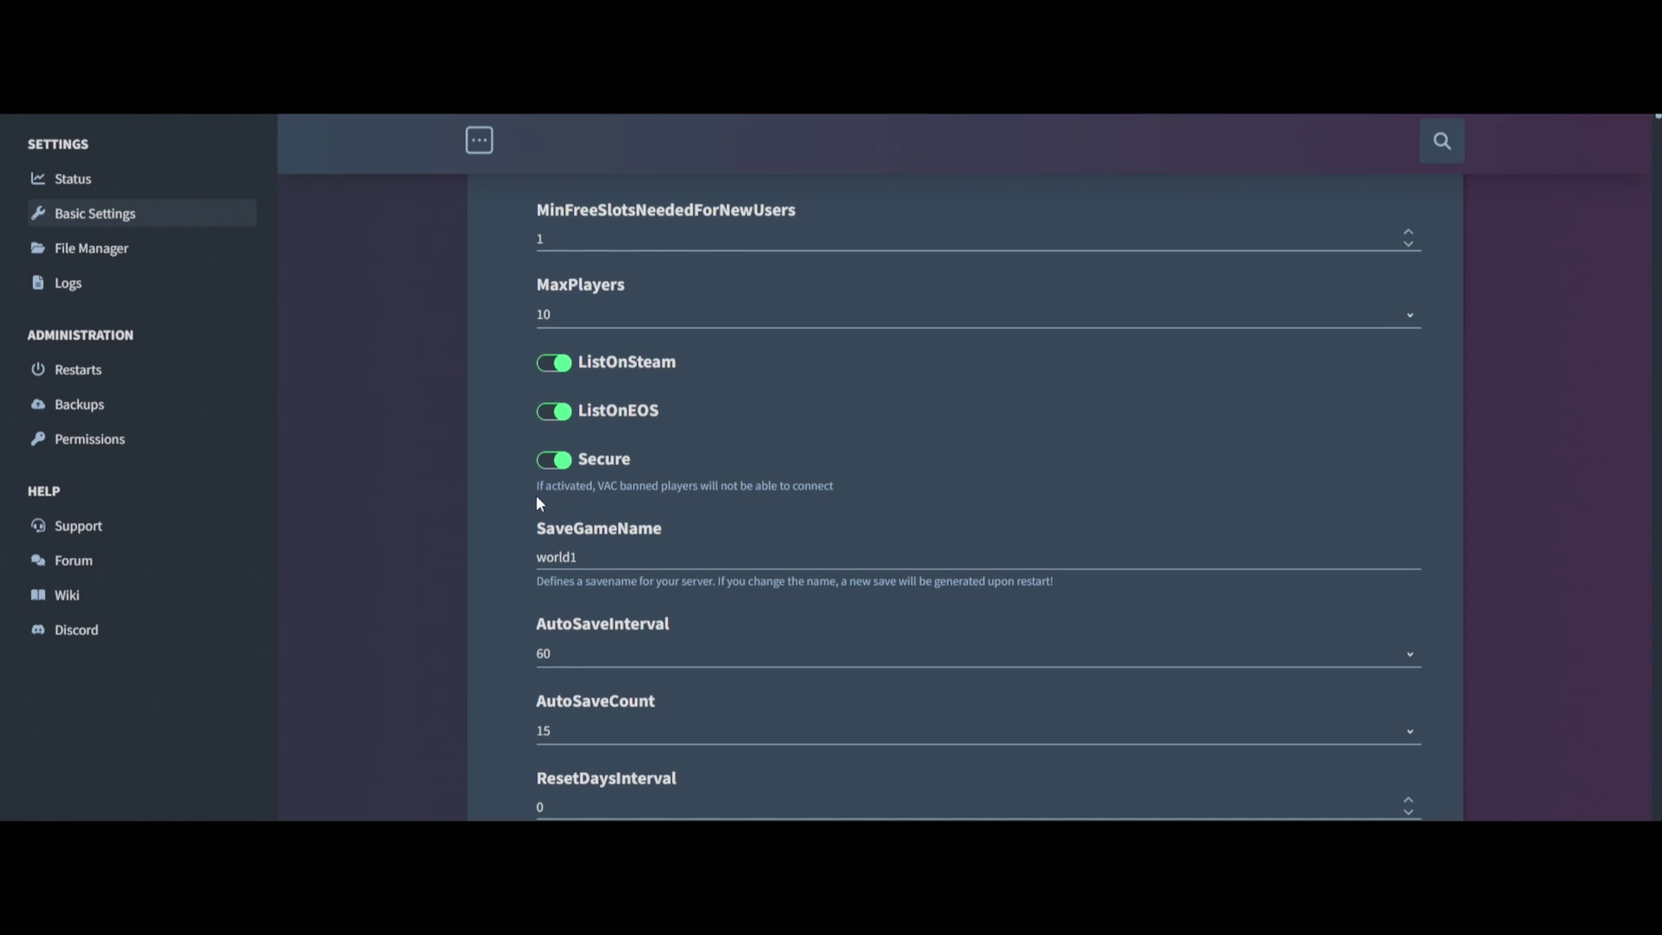
pyautogui.scroll(-3, 564, 535)
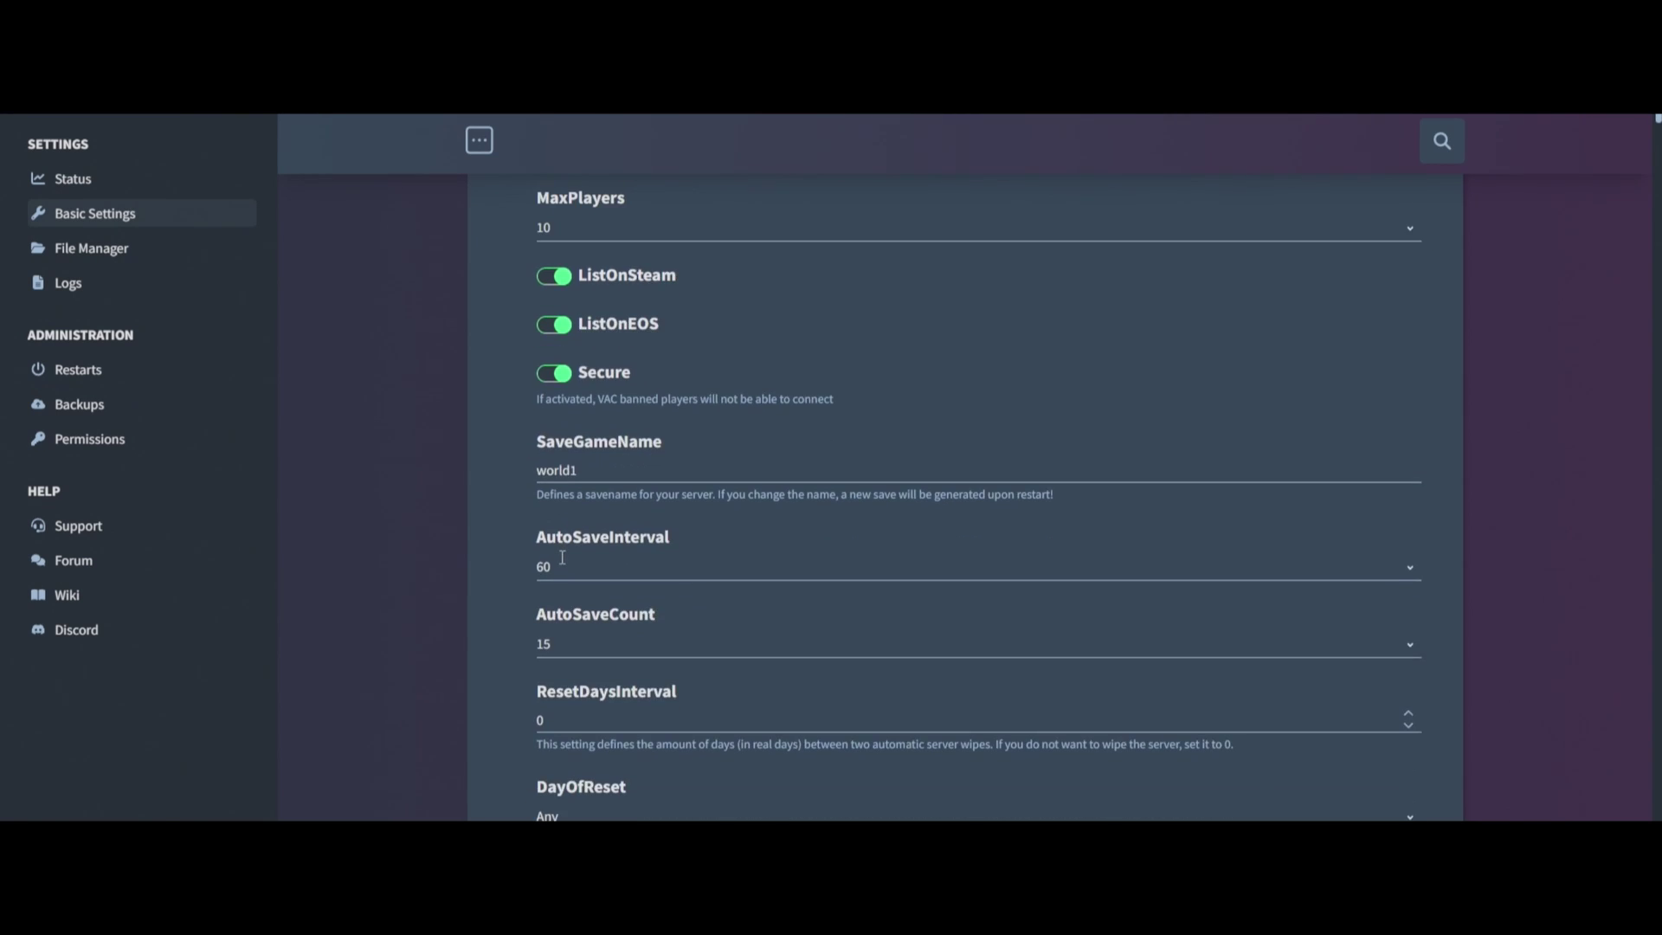
pyautogui.scroll(1, 563, 534)
pyautogui.click(615, 383)
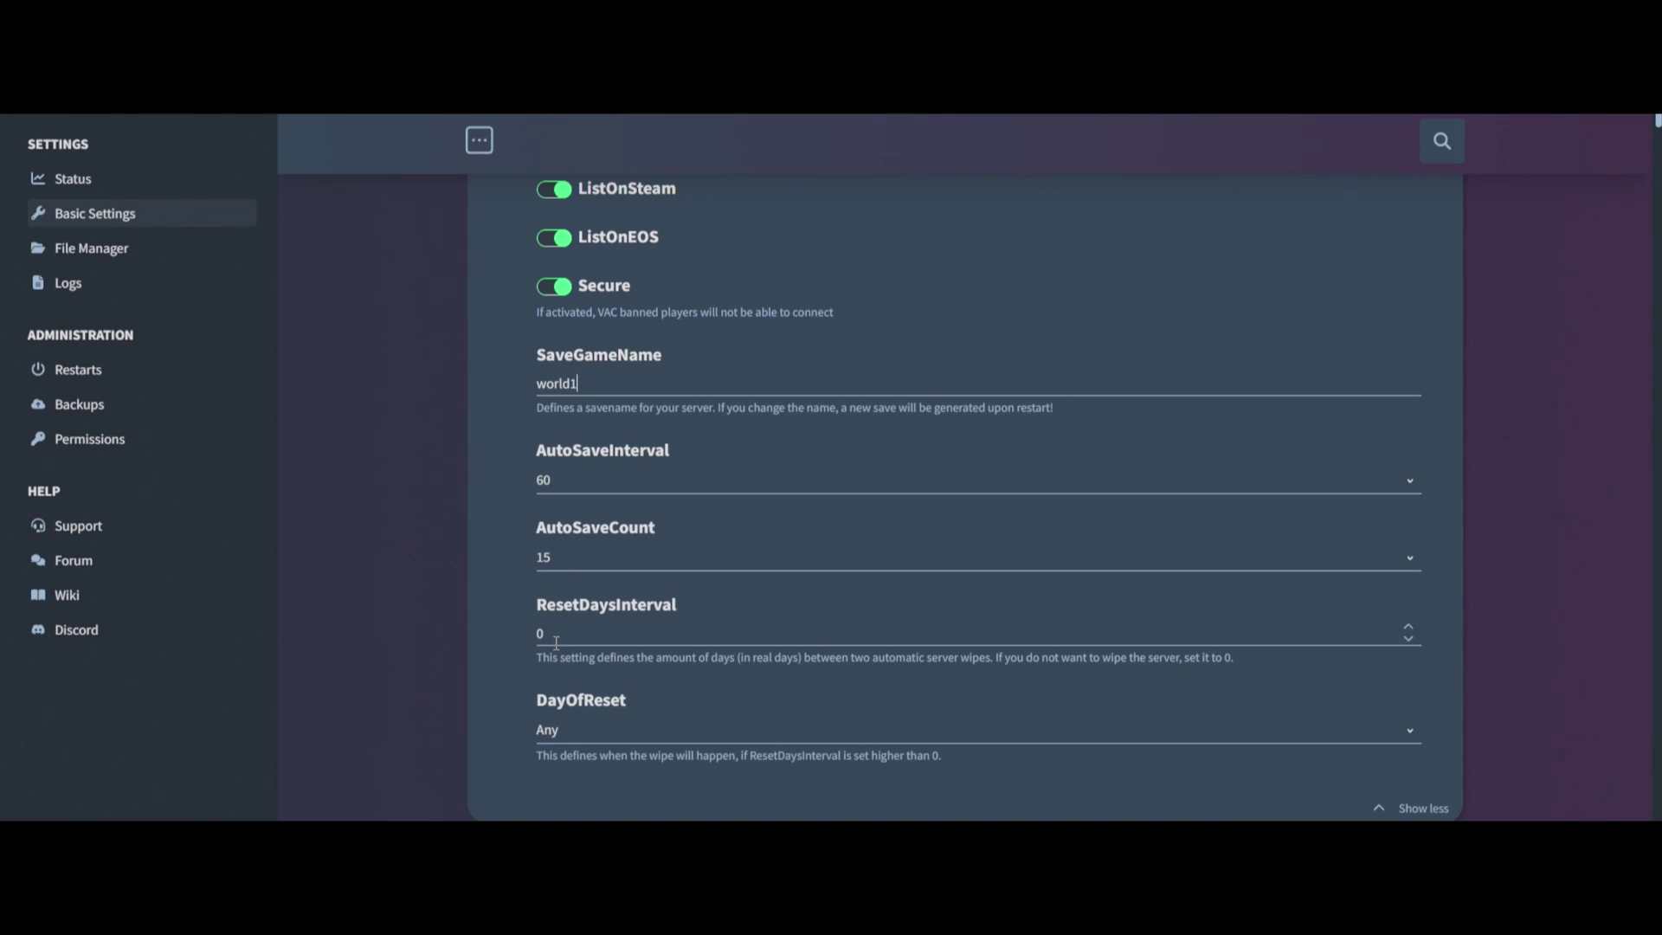
pyautogui.scroll(-1, 548, 667)
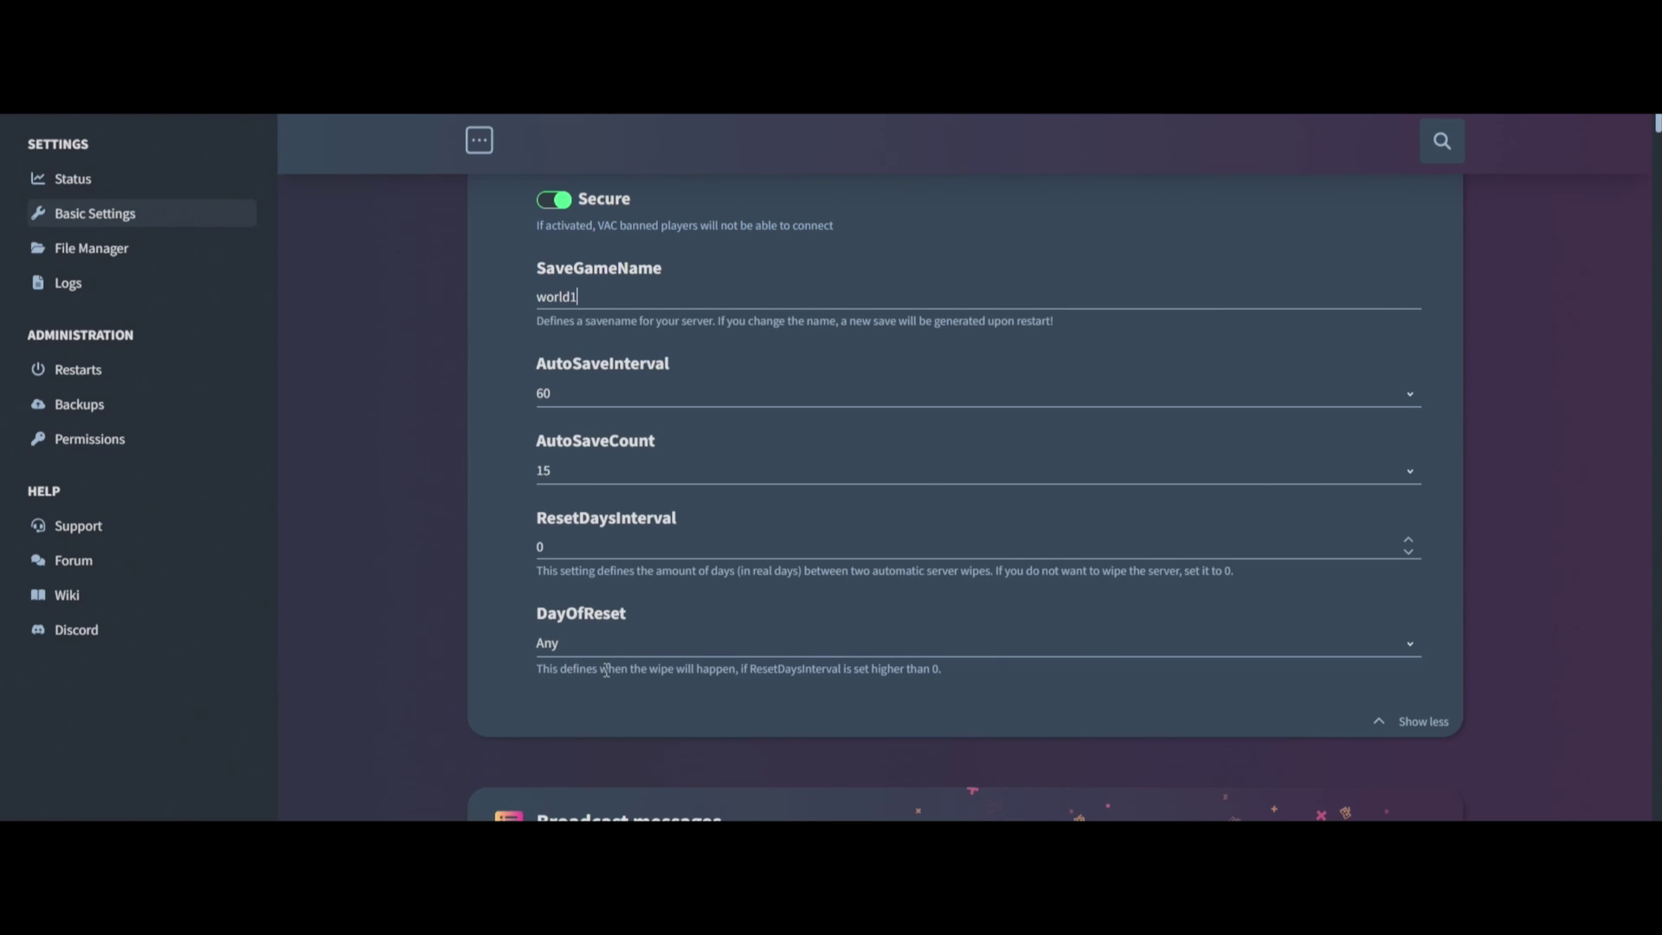
pyautogui.scroll(-1, 658, 663)
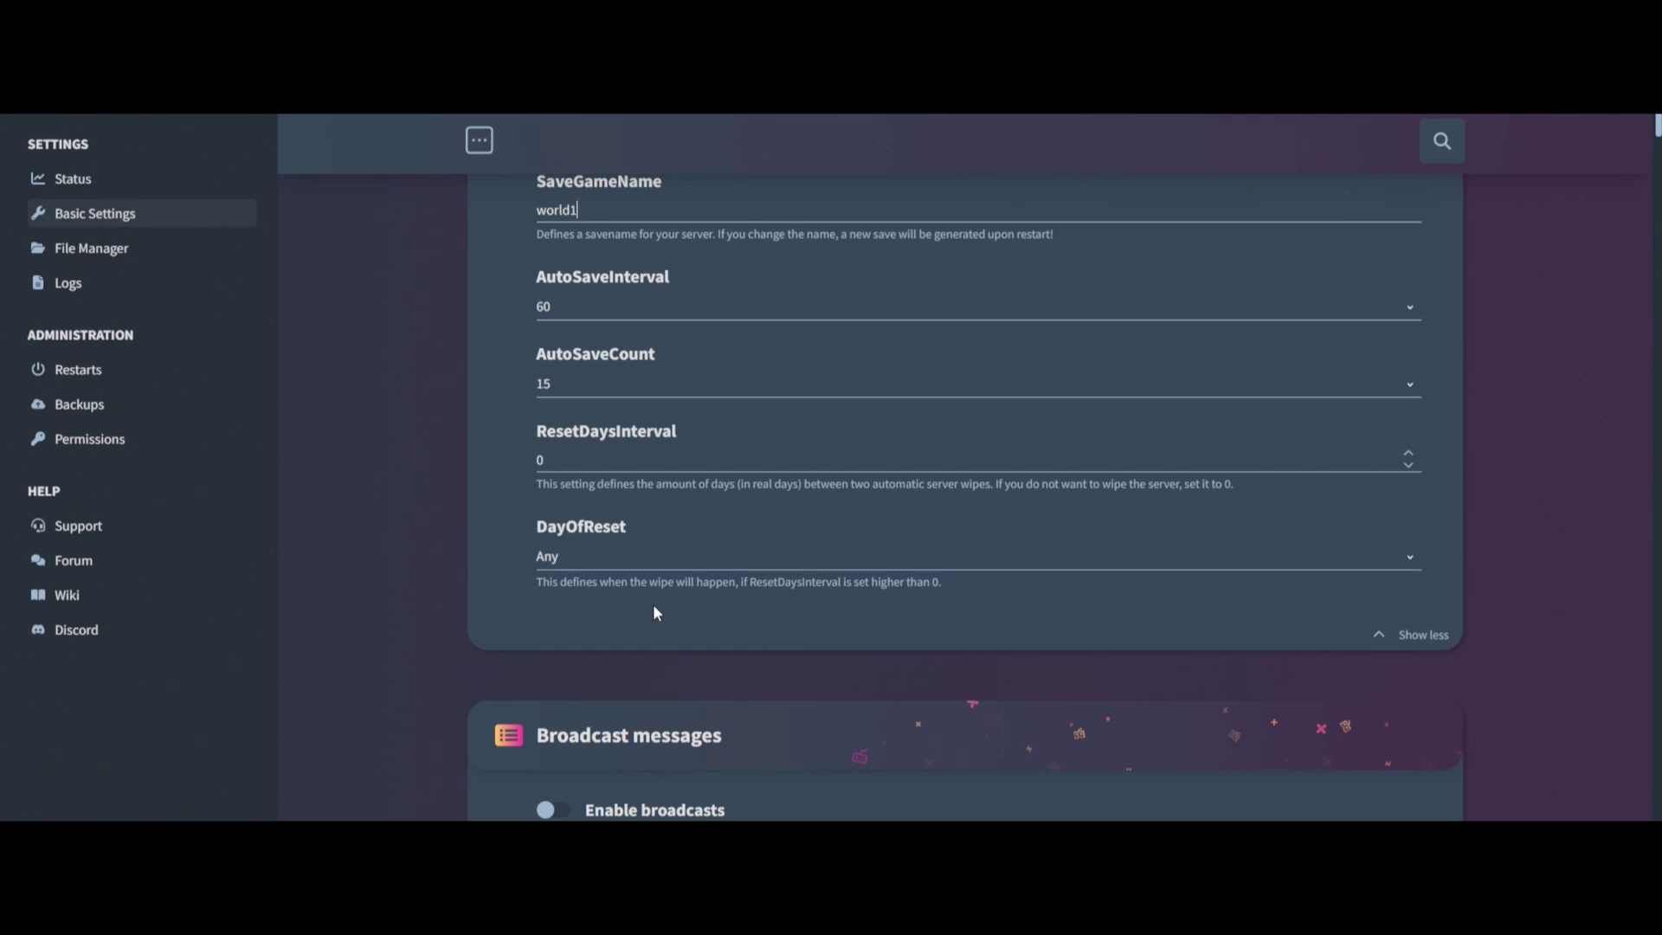
# Collapse the Basic Settings section and bring up the Broadcast messages section.
pyautogui.scroll(-5, 654, 613)
pyautogui.scroll(4, 654, 613)
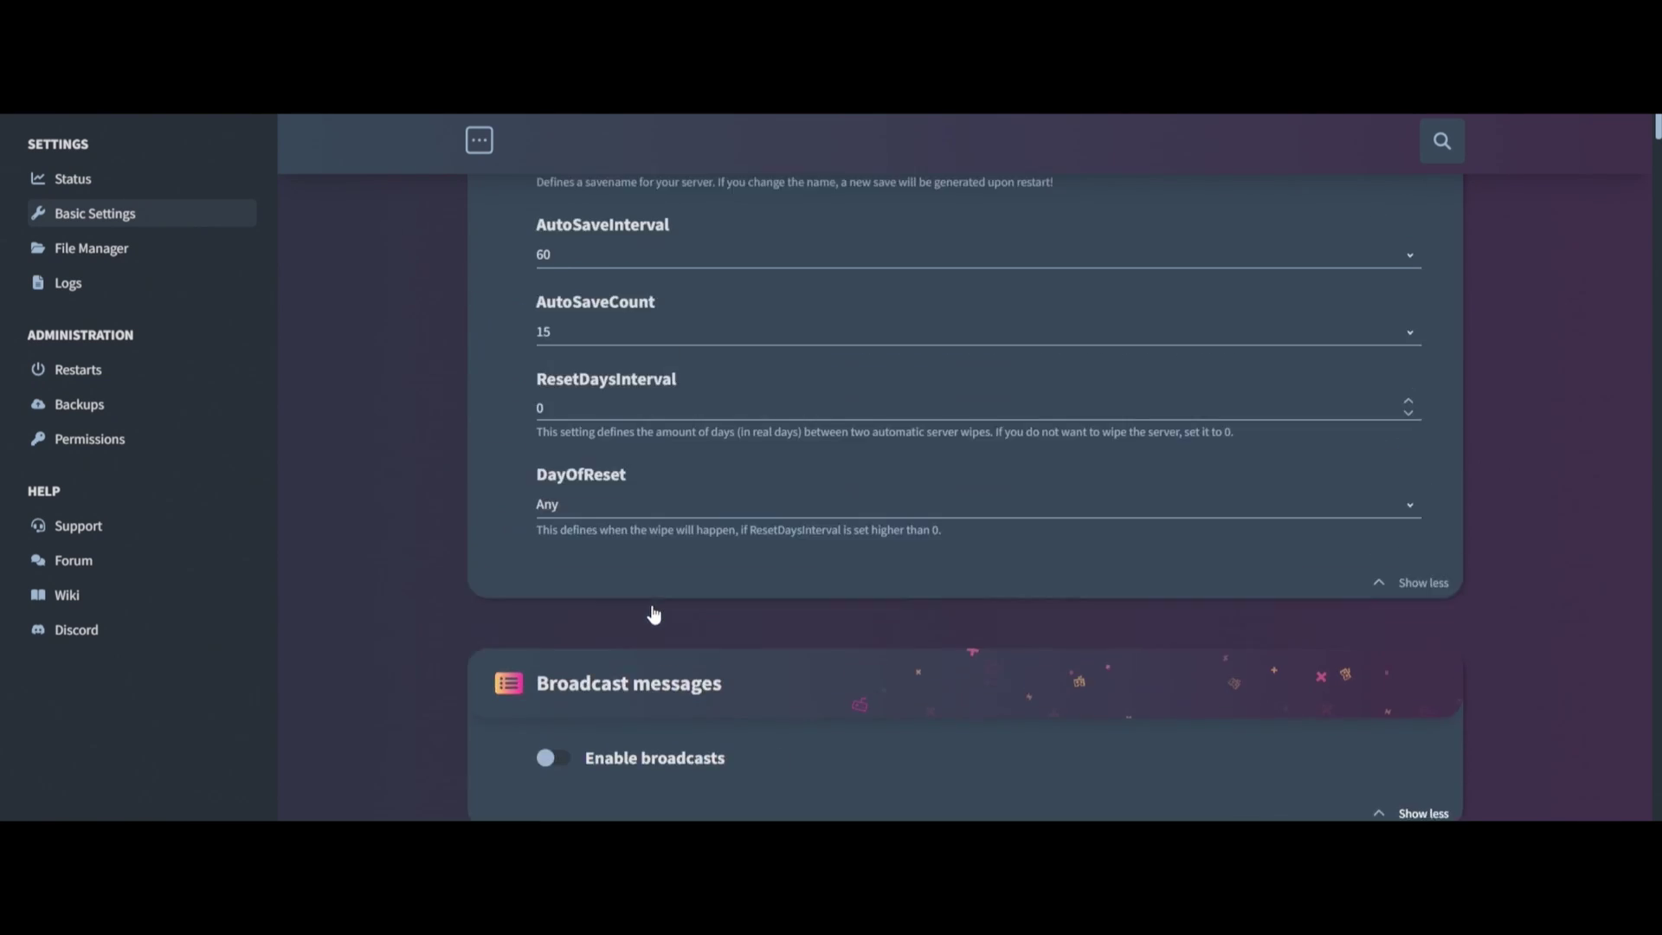
pyautogui.scroll(3, 654, 613)
pyautogui.scroll(-10, 632, 610)
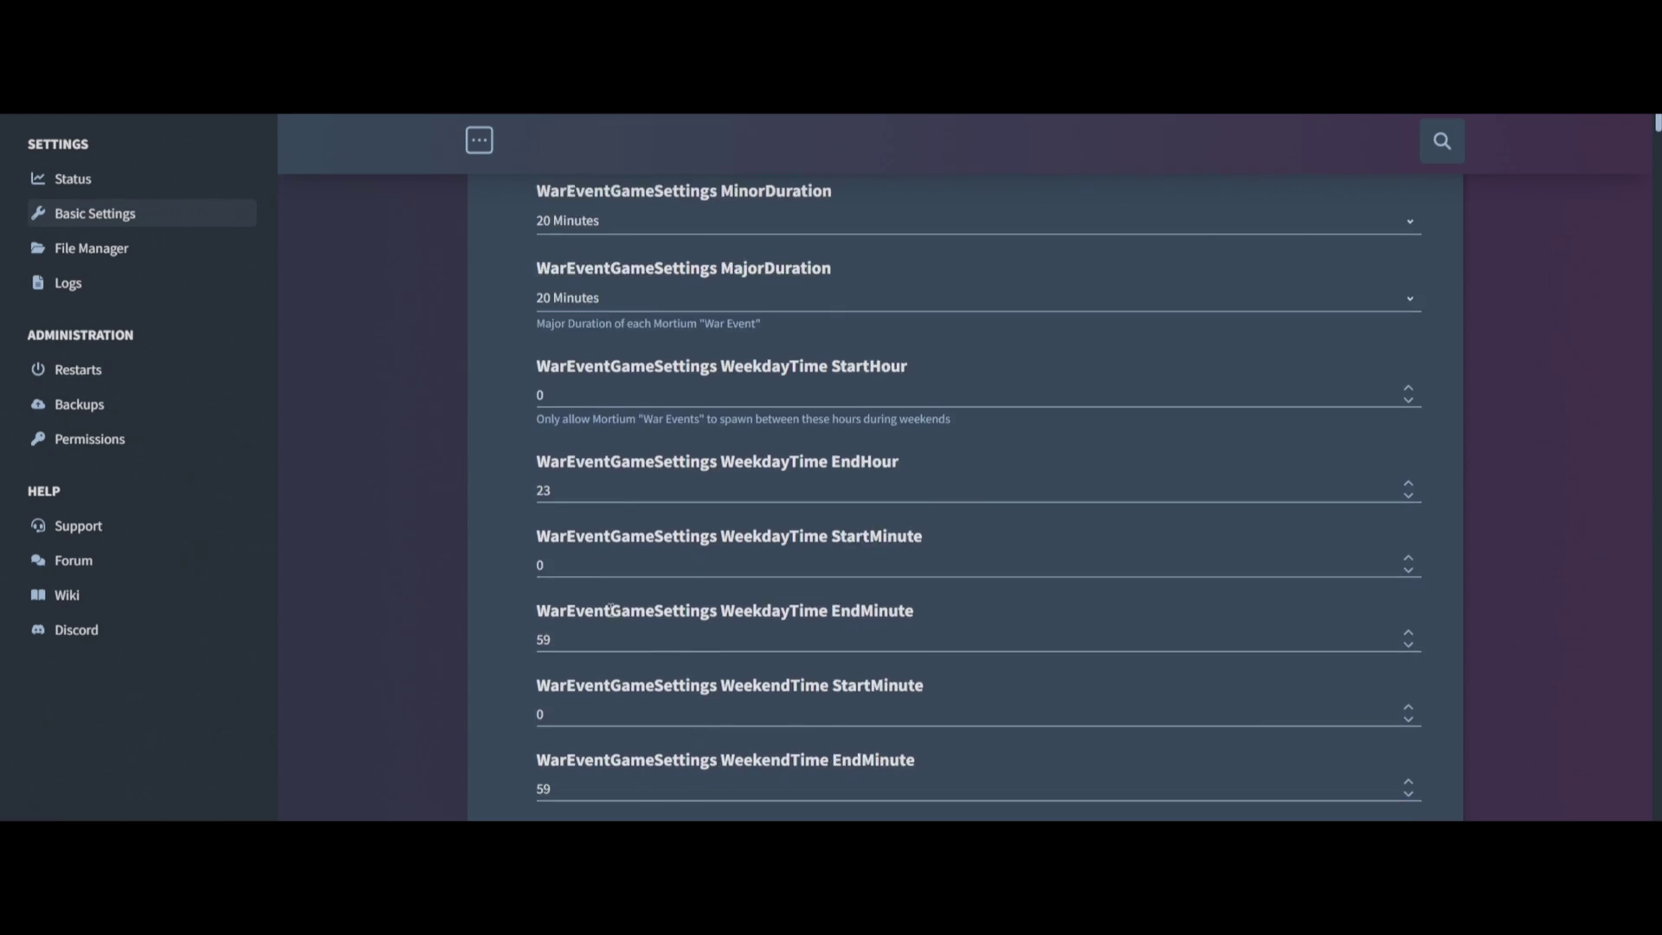
pyautogui.scroll(9, 606, 613)
pyautogui.scroll(-1, 575, 623)
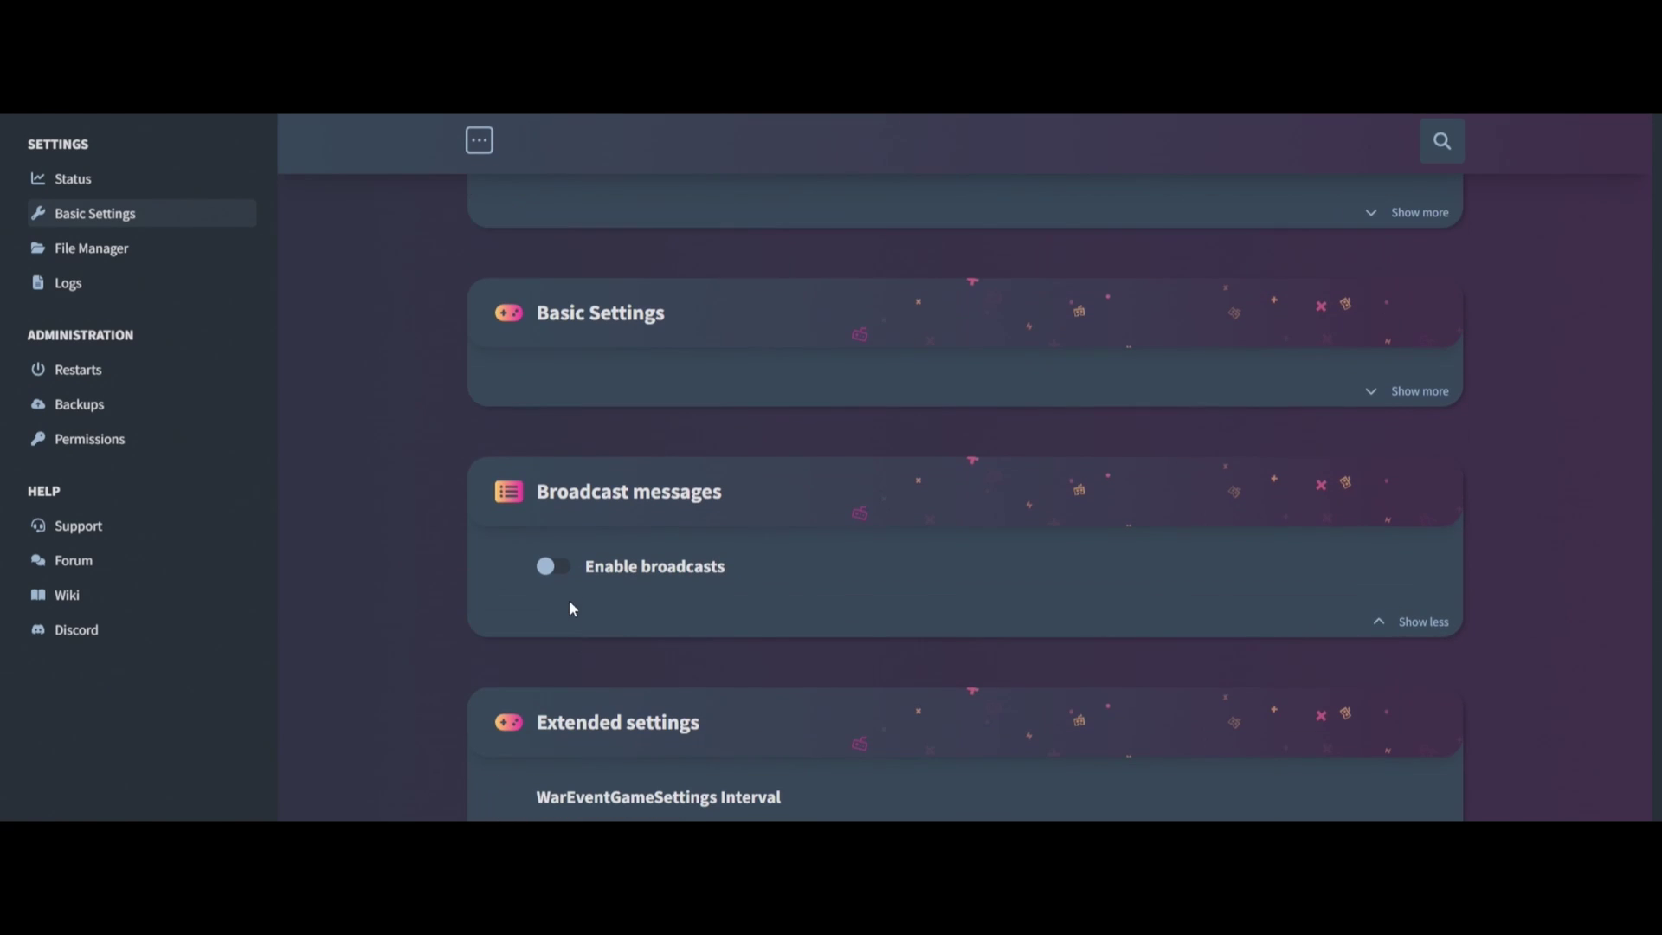
# Enable broadcasts and add a schedule entry with the message "Hit like and sub" every 10 minutes.
pyautogui.click(547, 567)
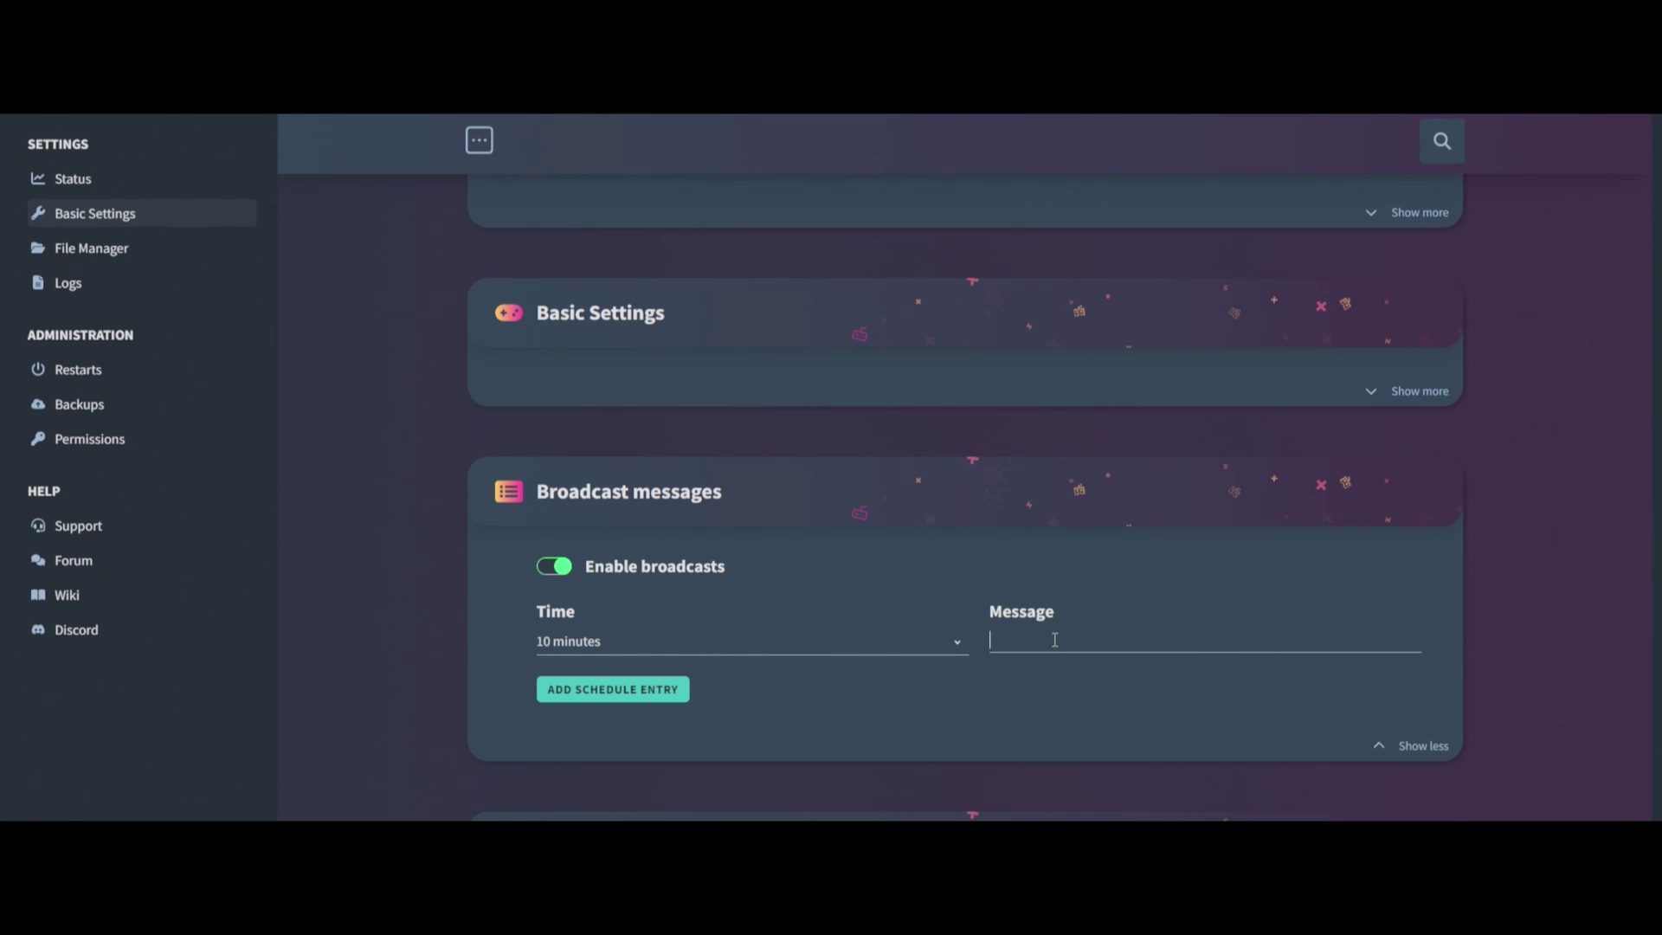
pyautogui.click(1055, 640)
pyautogui.write('Hit like a')
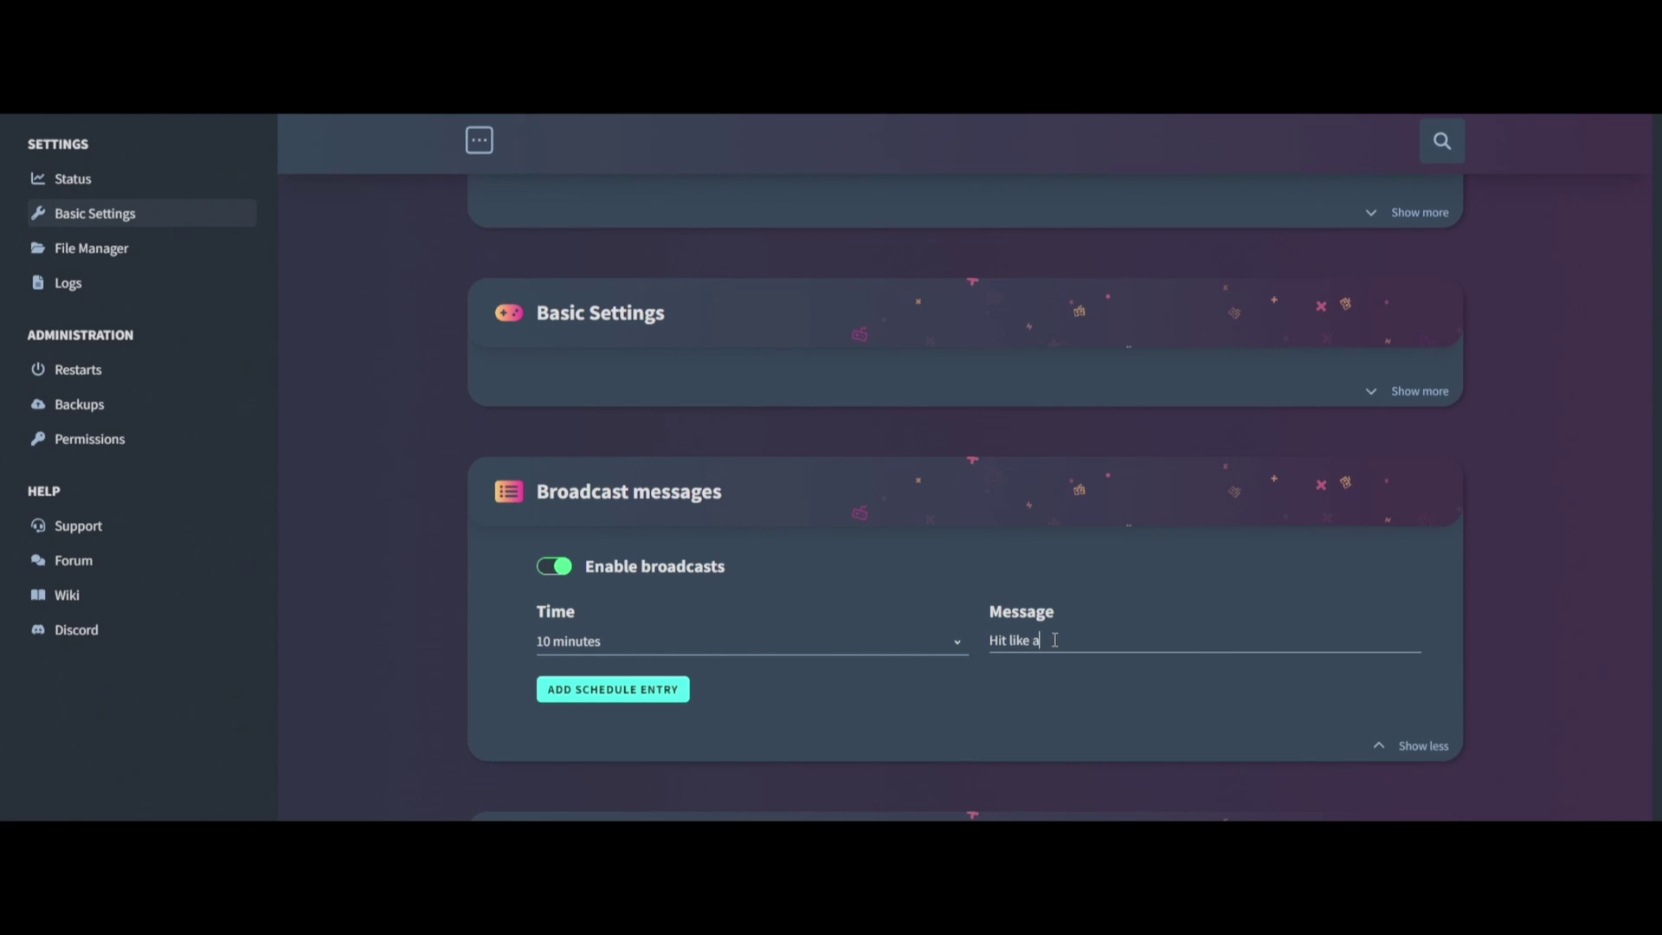
pyautogui.write('nd sub')
pyautogui.click(662, 689)
pyautogui.scroll(-2, 863, 737)
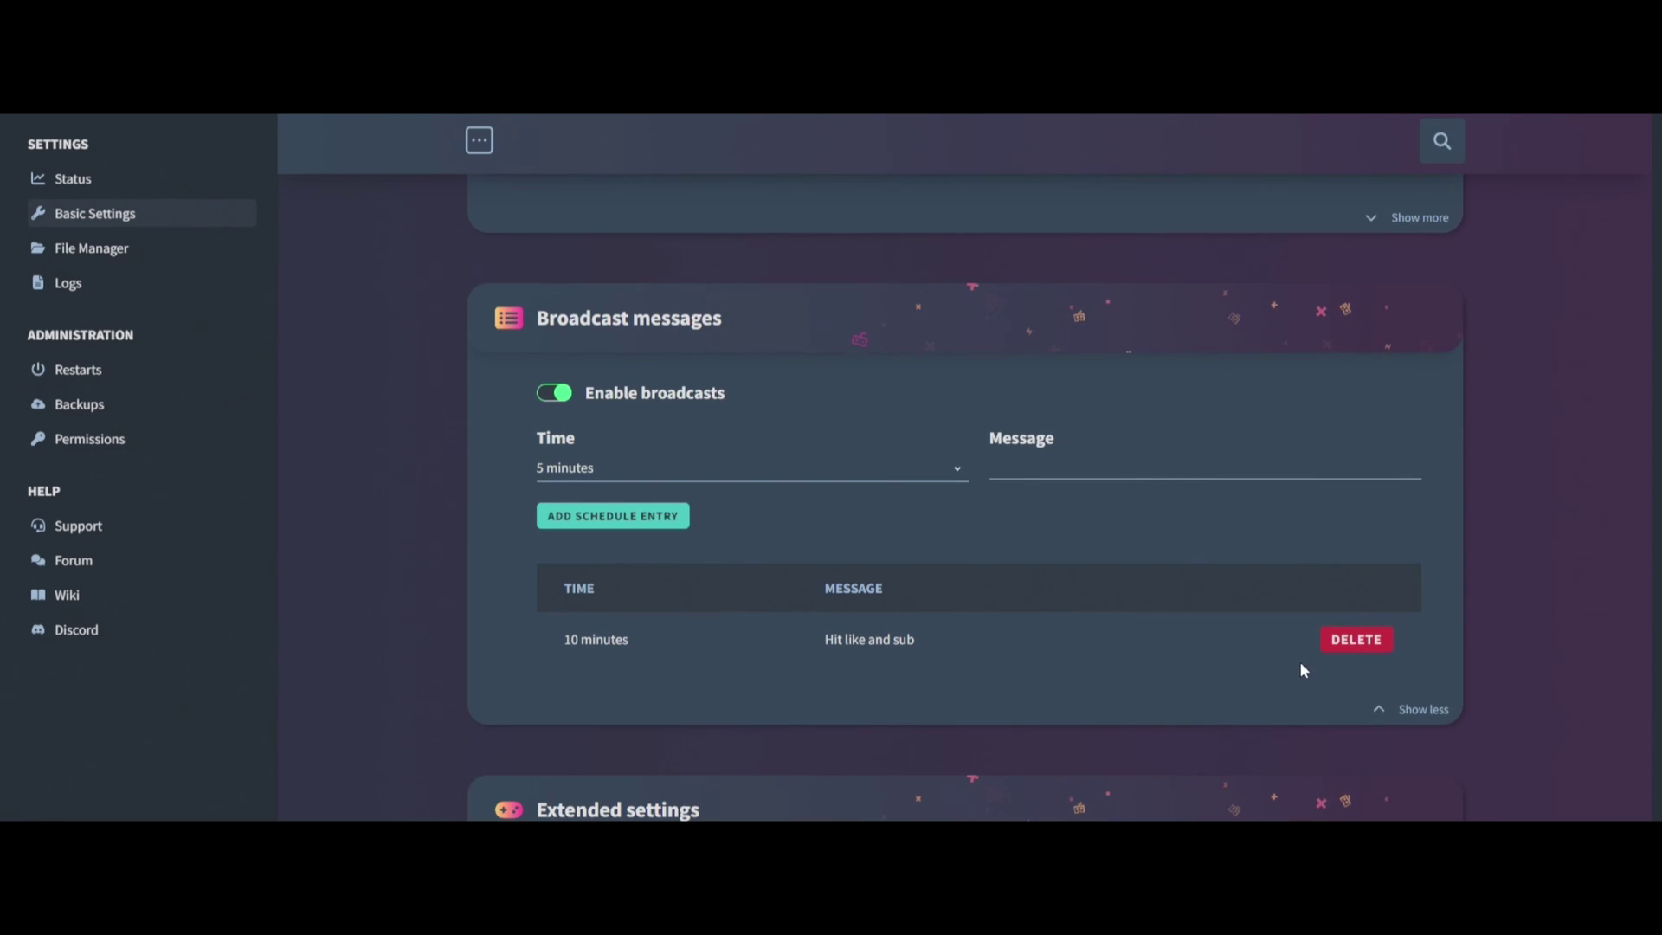
# Delete the scheduled broadcast entry and disable broadcasts, closing the Broadcast messages section.
pyautogui.click(1355, 640)
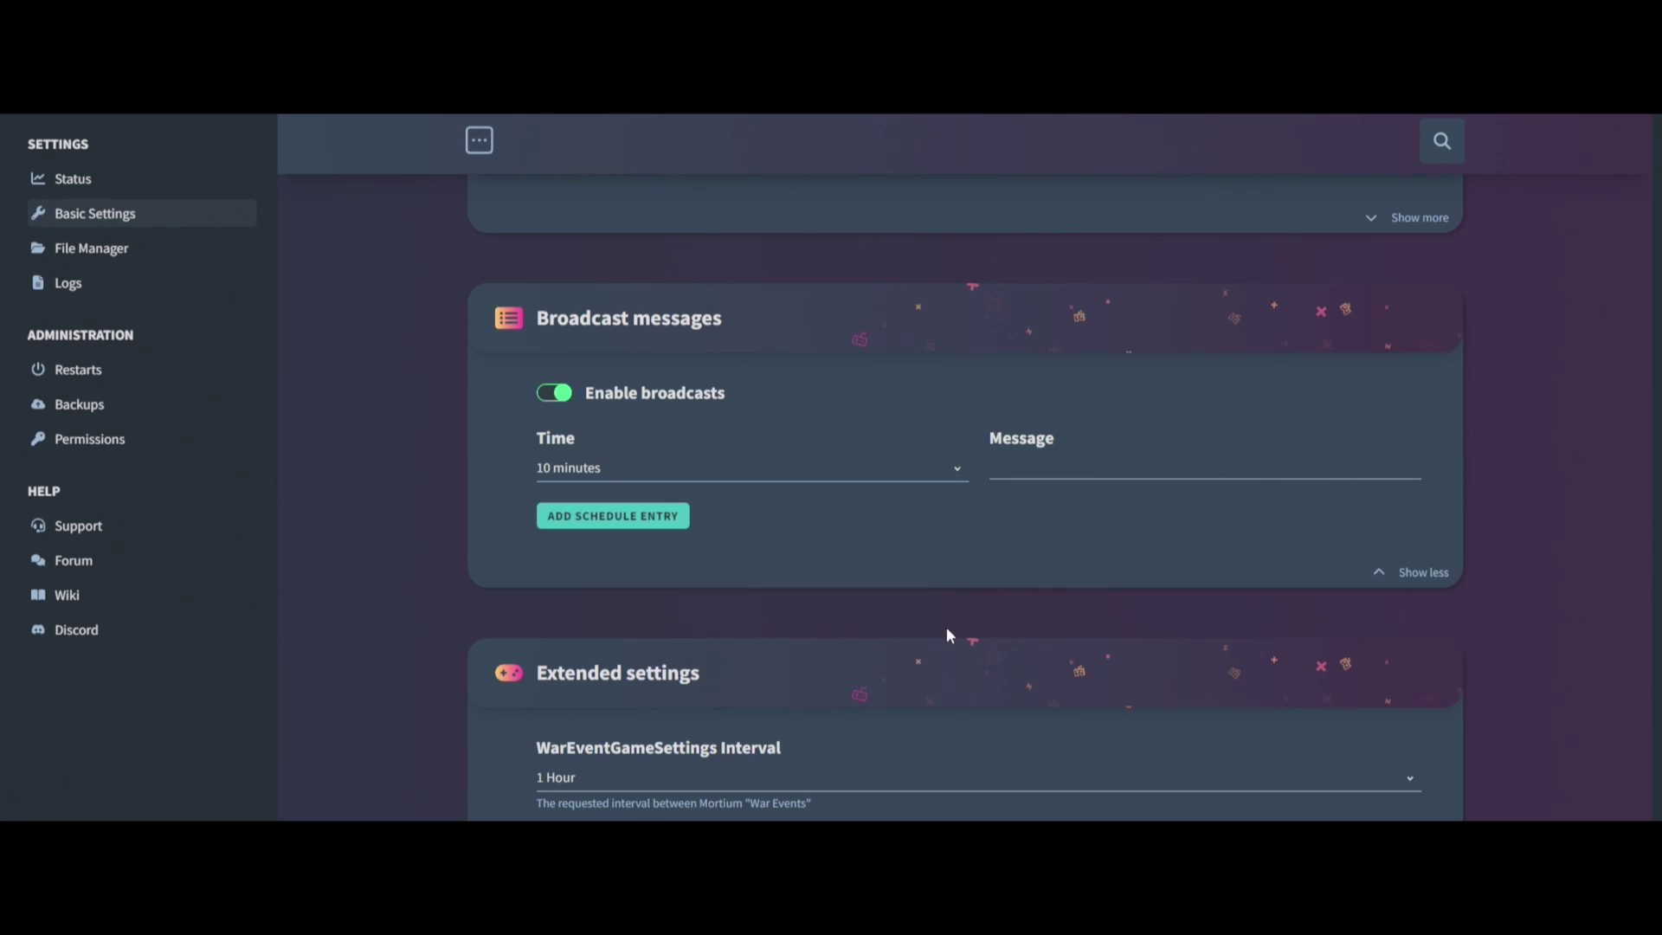
pyautogui.click(561, 397)
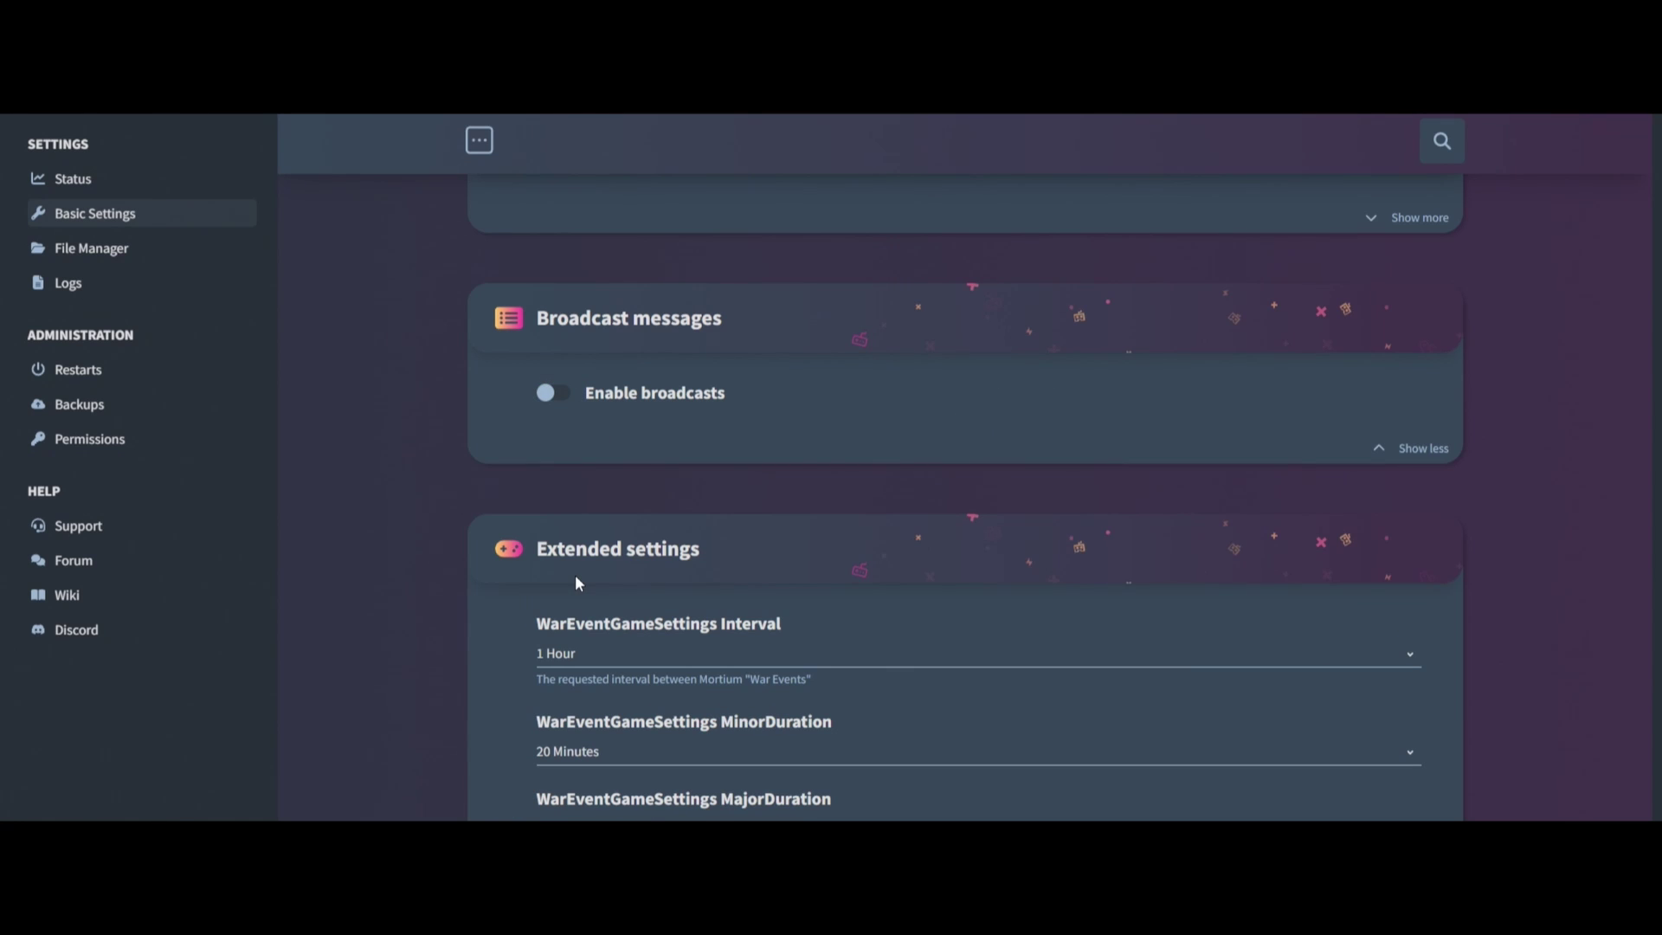
pyautogui.click(1416, 450)
# Examine the war event interval, duration and weekday/weekend time settings, down to game difficulty and castle relocation, in Extended settings.
pyautogui.scroll(-2, 554, 433)
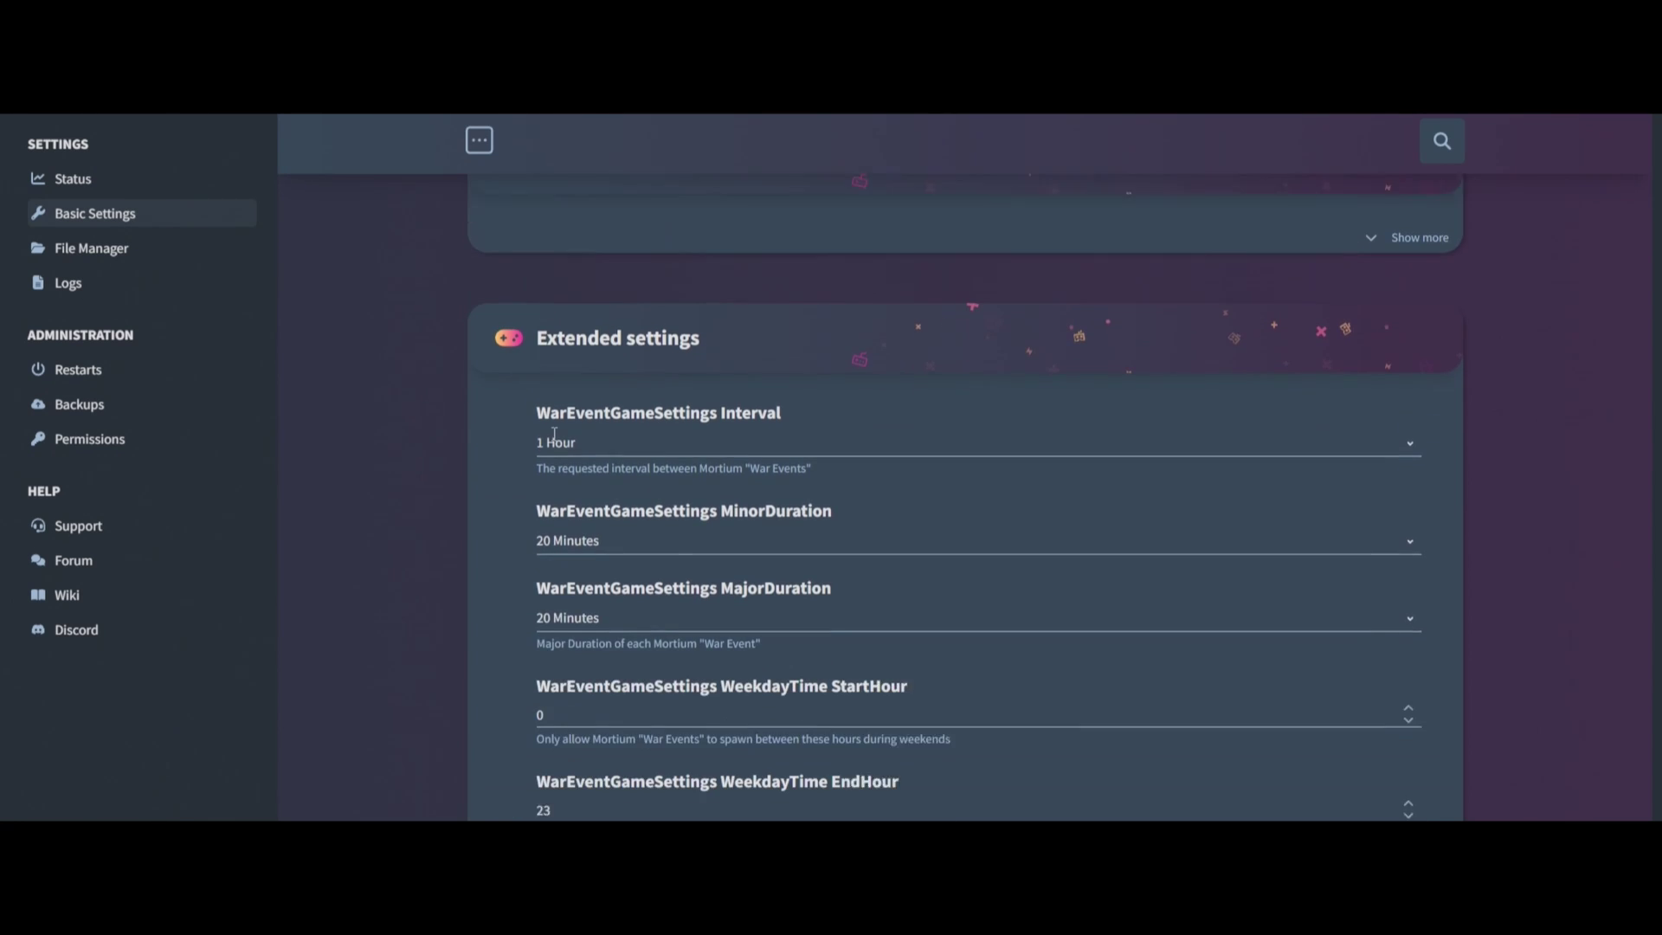
pyautogui.scroll(-1, 434, 420)
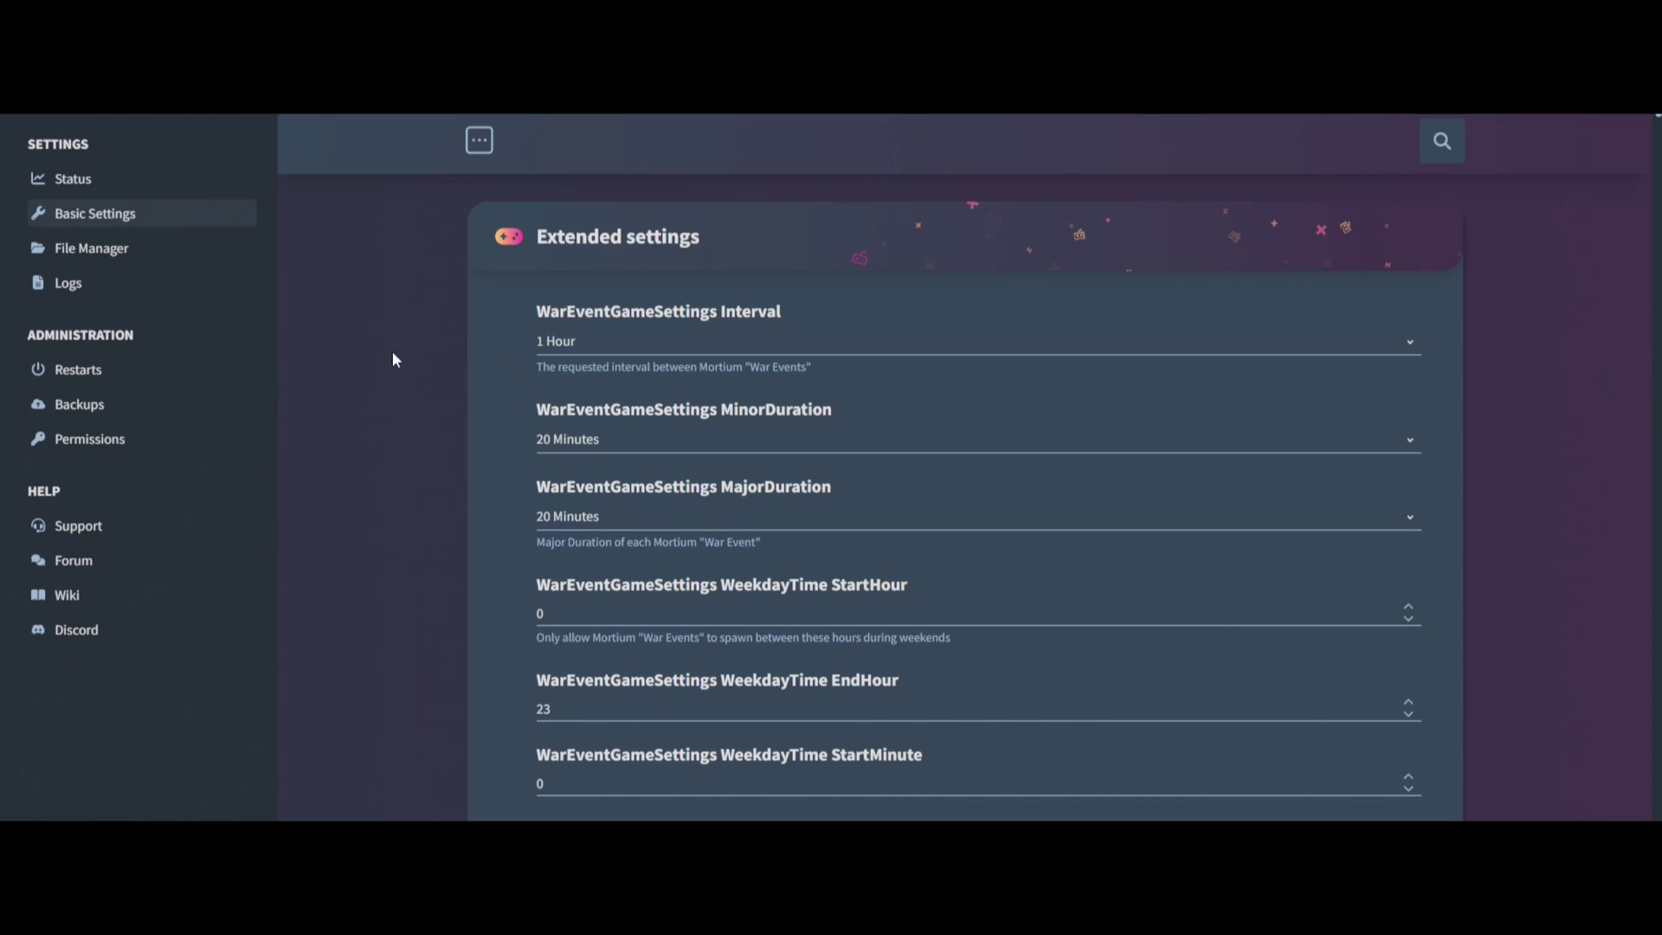
pyautogui.scroll(-1, 468, 441)
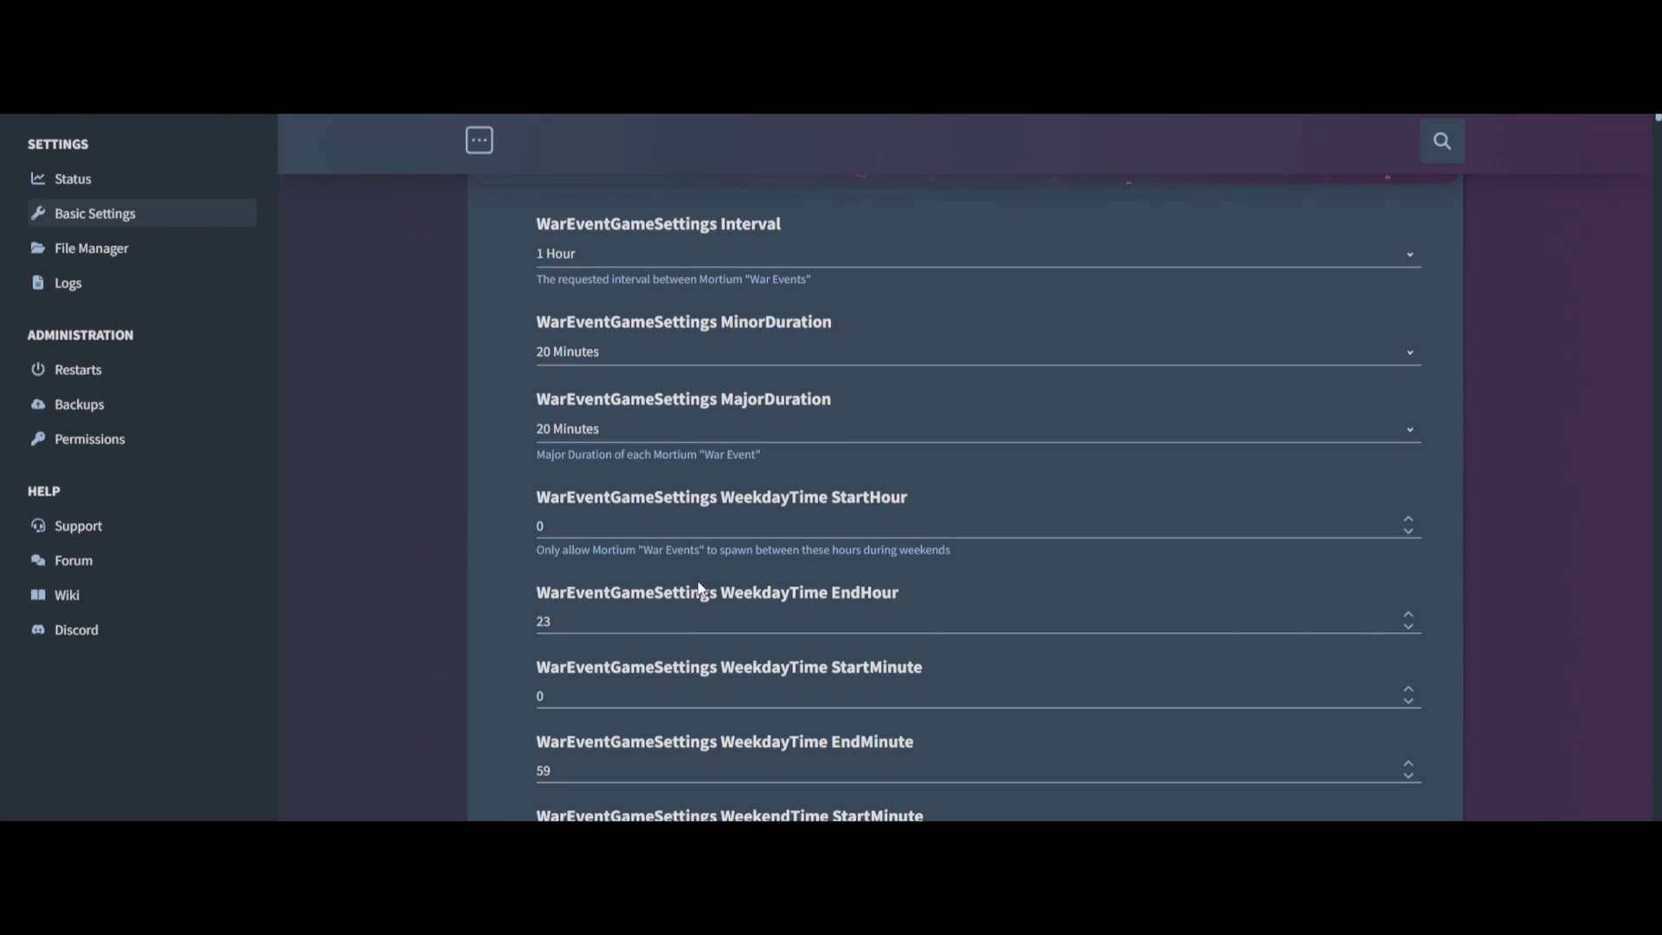
pyautogui.scroll(-3, 700, 589)
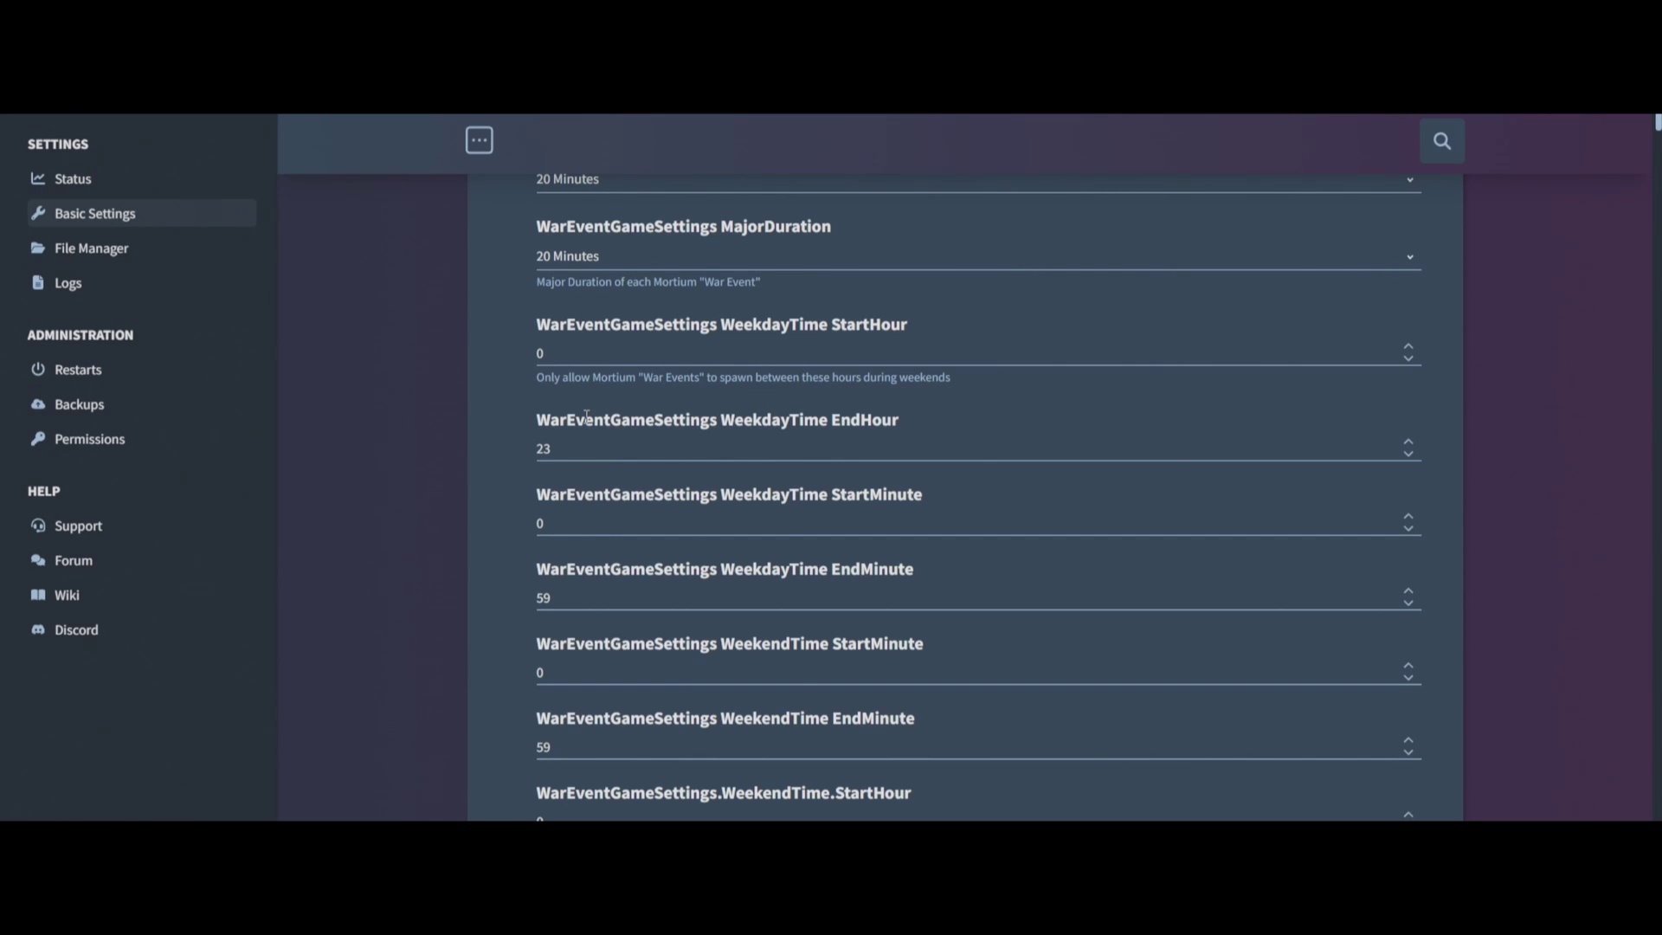
pyautogui.scroll(-1, 452, 496)
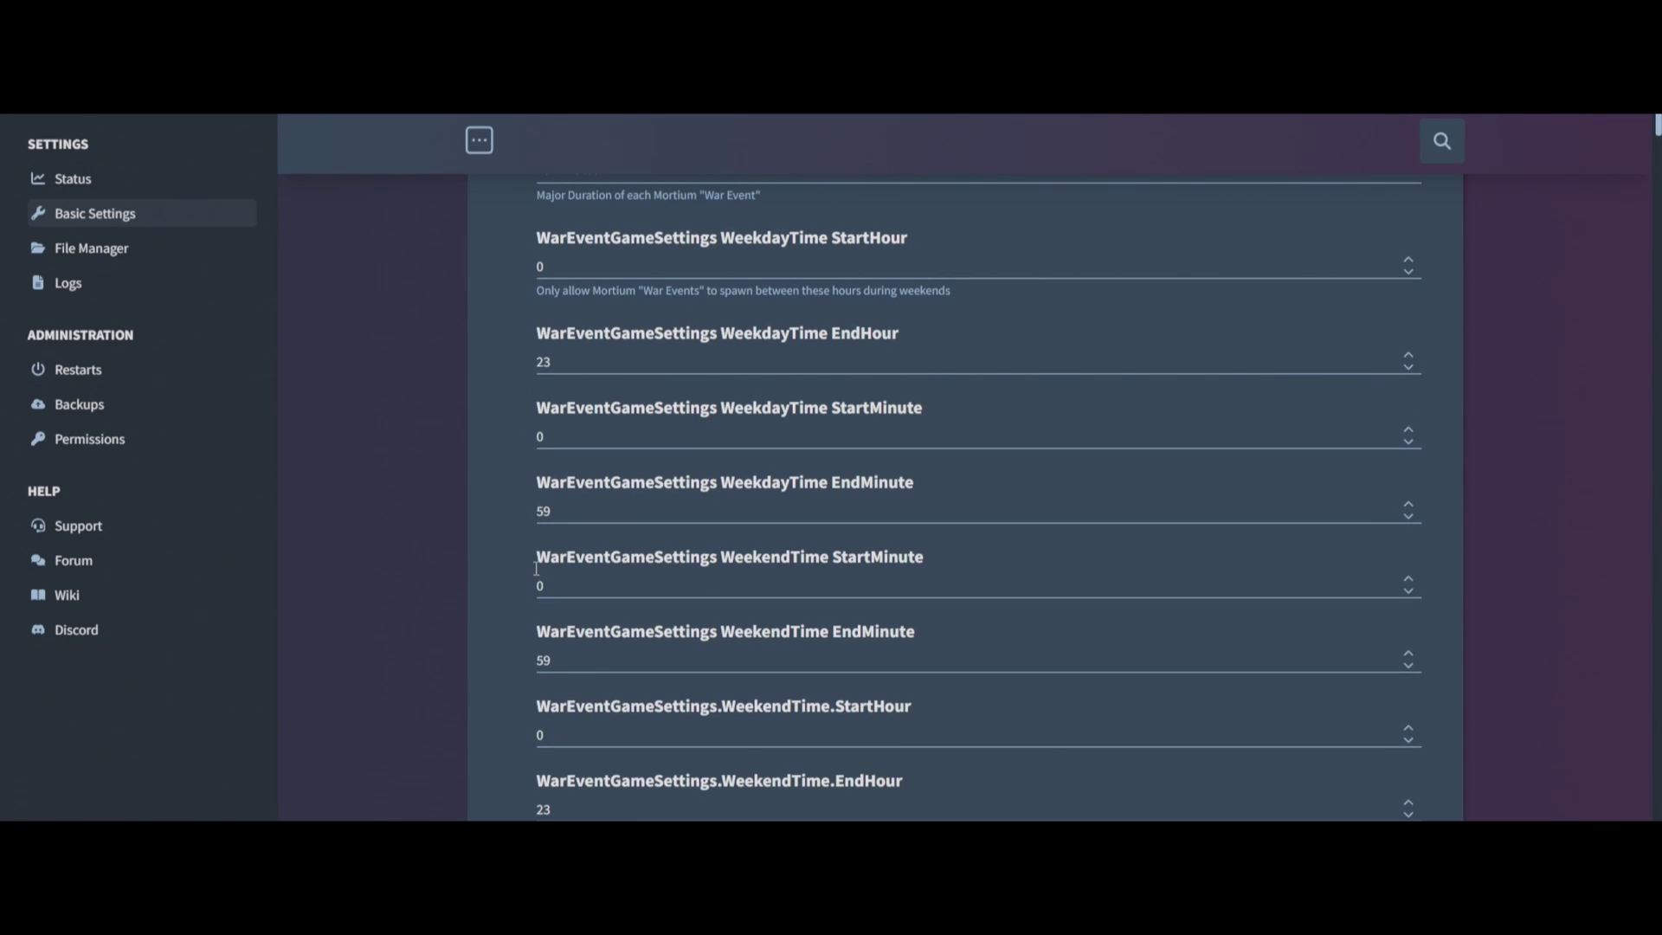
pyautogui.scroll(-1, 514, 608)
pyautogui.scroll(-1, 513, 607)
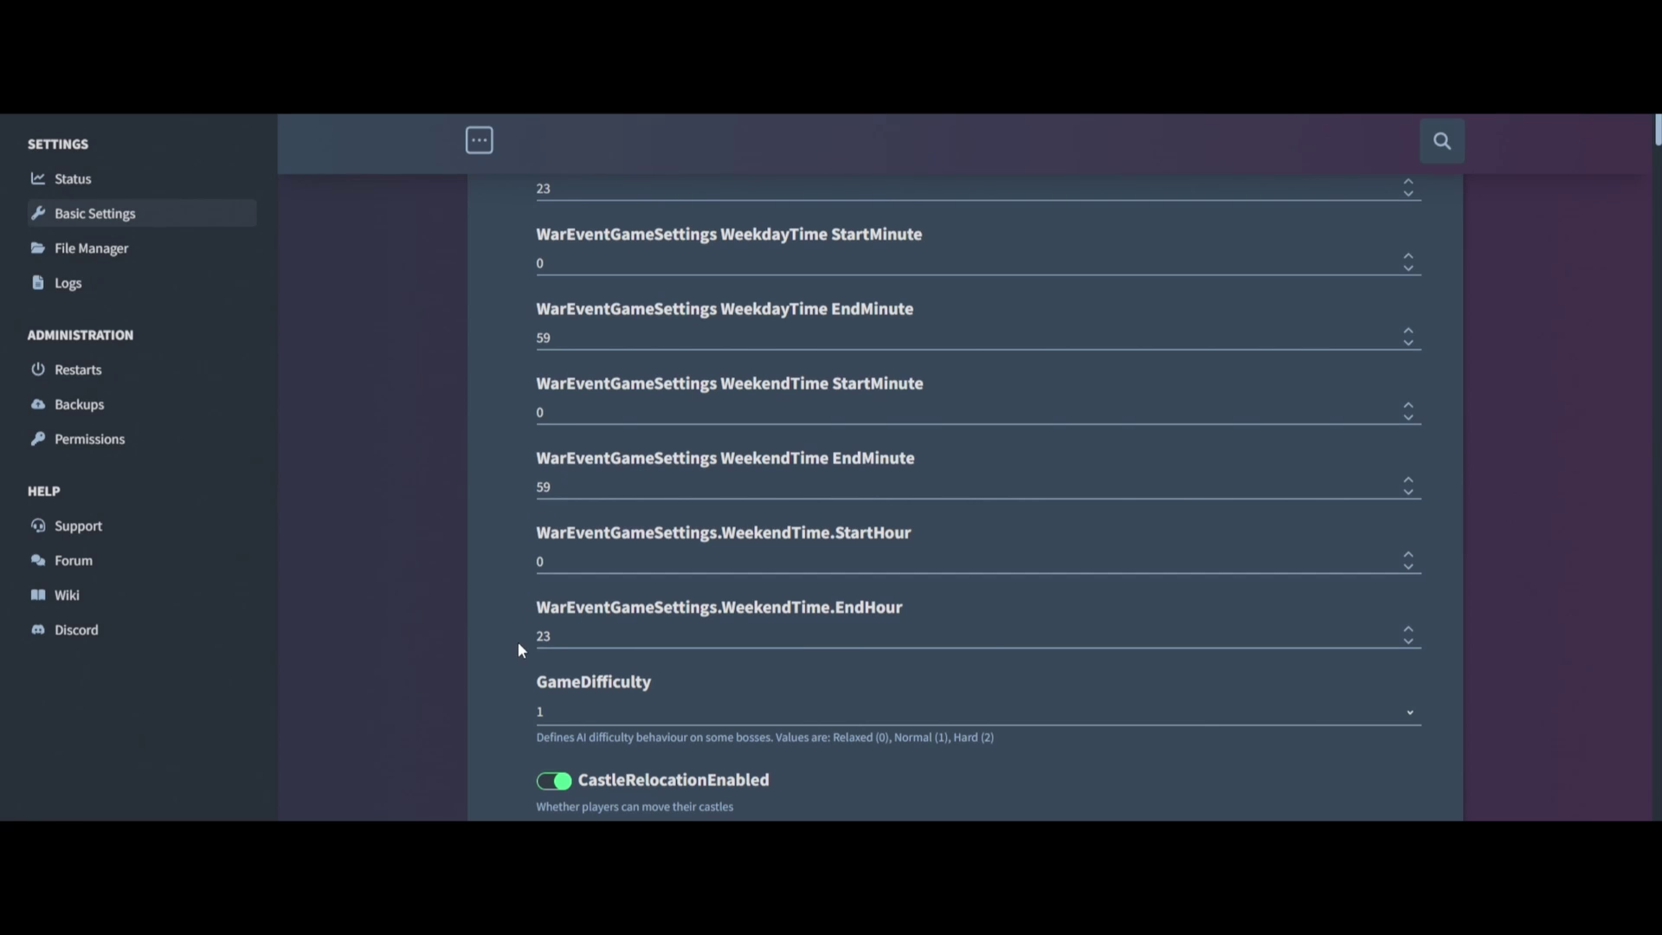
pyautogui.scroll(-1, 516, 654)
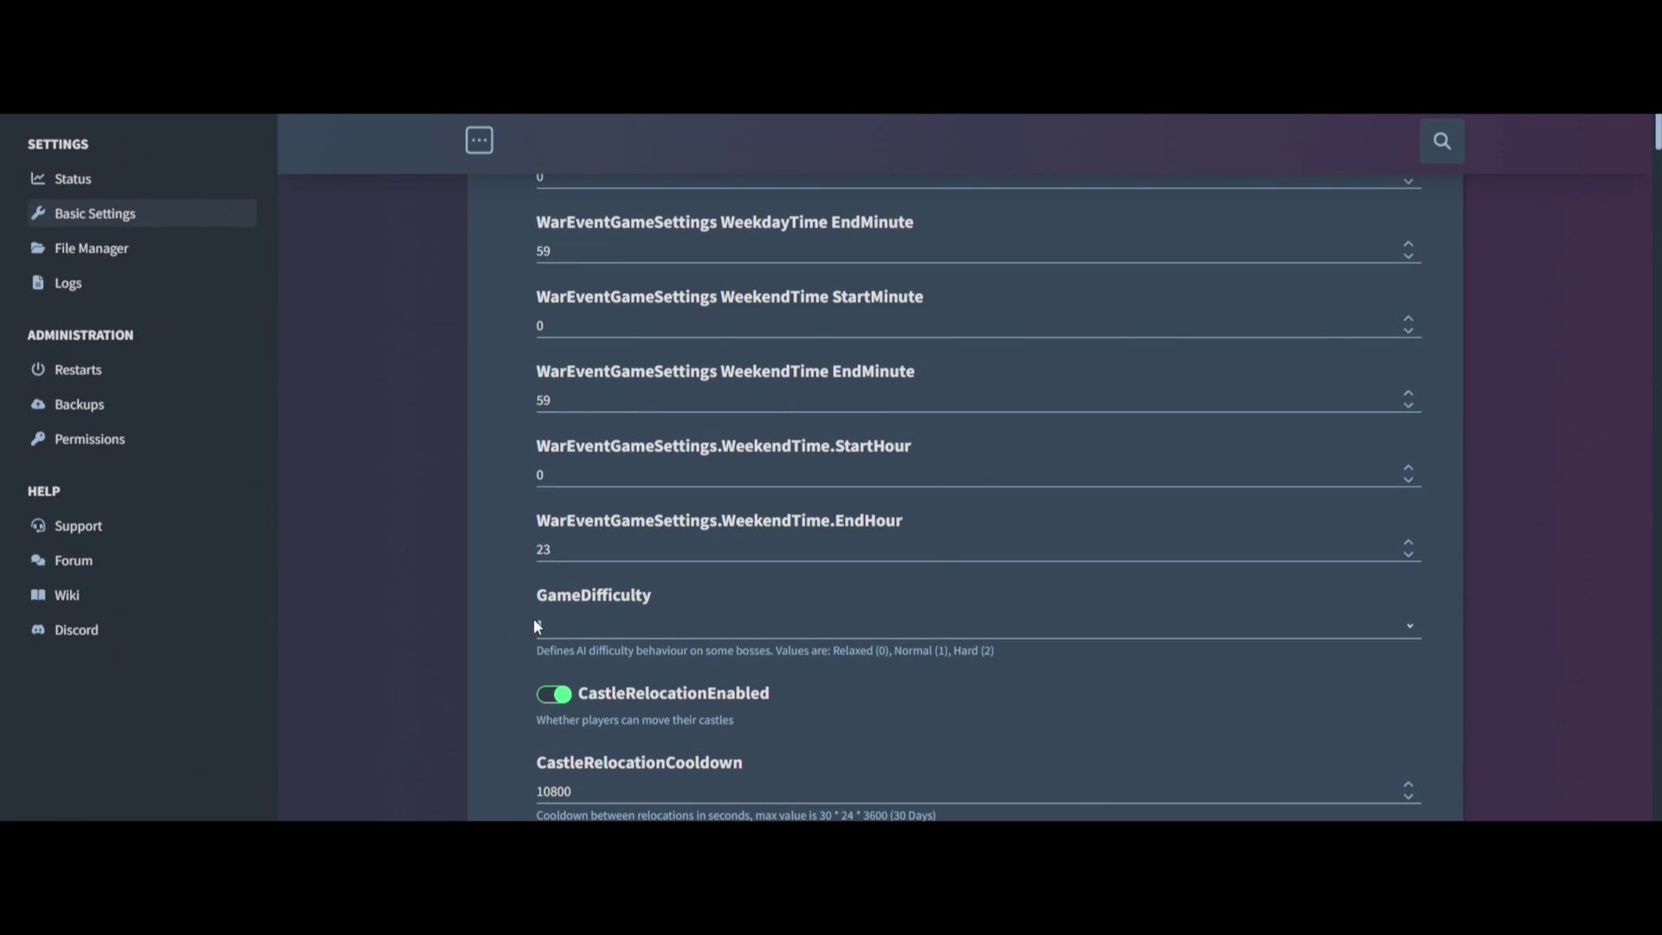
# Choose 1 as the GameDifficulty value for Normal boss AI difficulty.
pyautogui.click(618, 623)
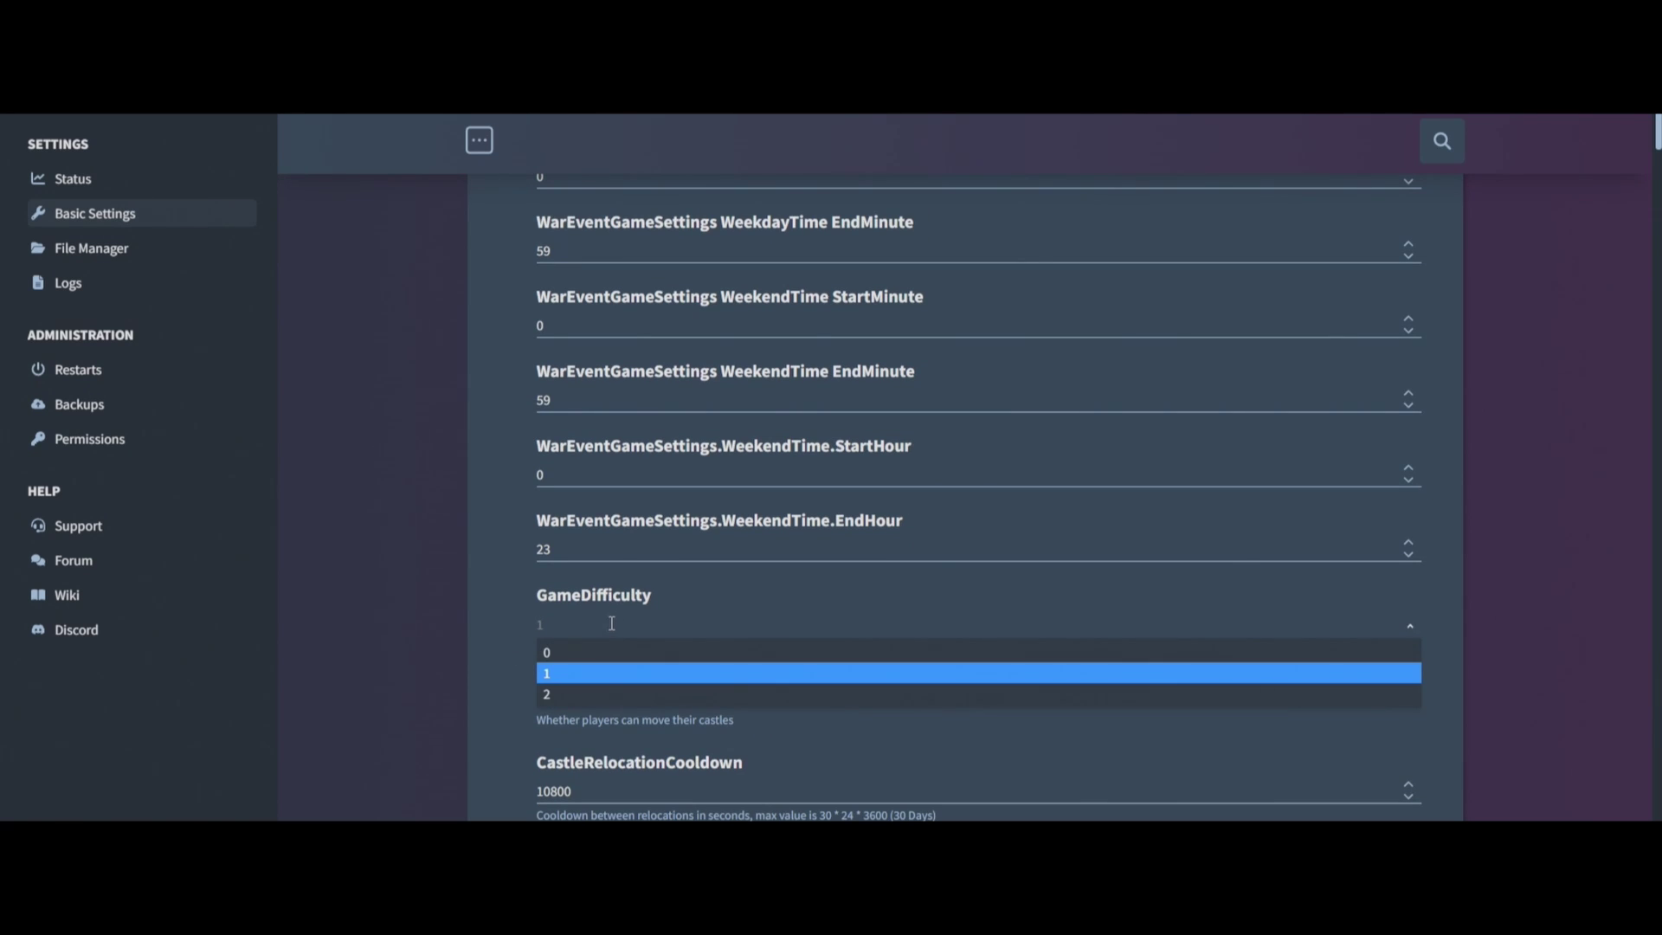
pyautogui.click(571, 673)
pyautogui.scroll(-4, 530, 654)
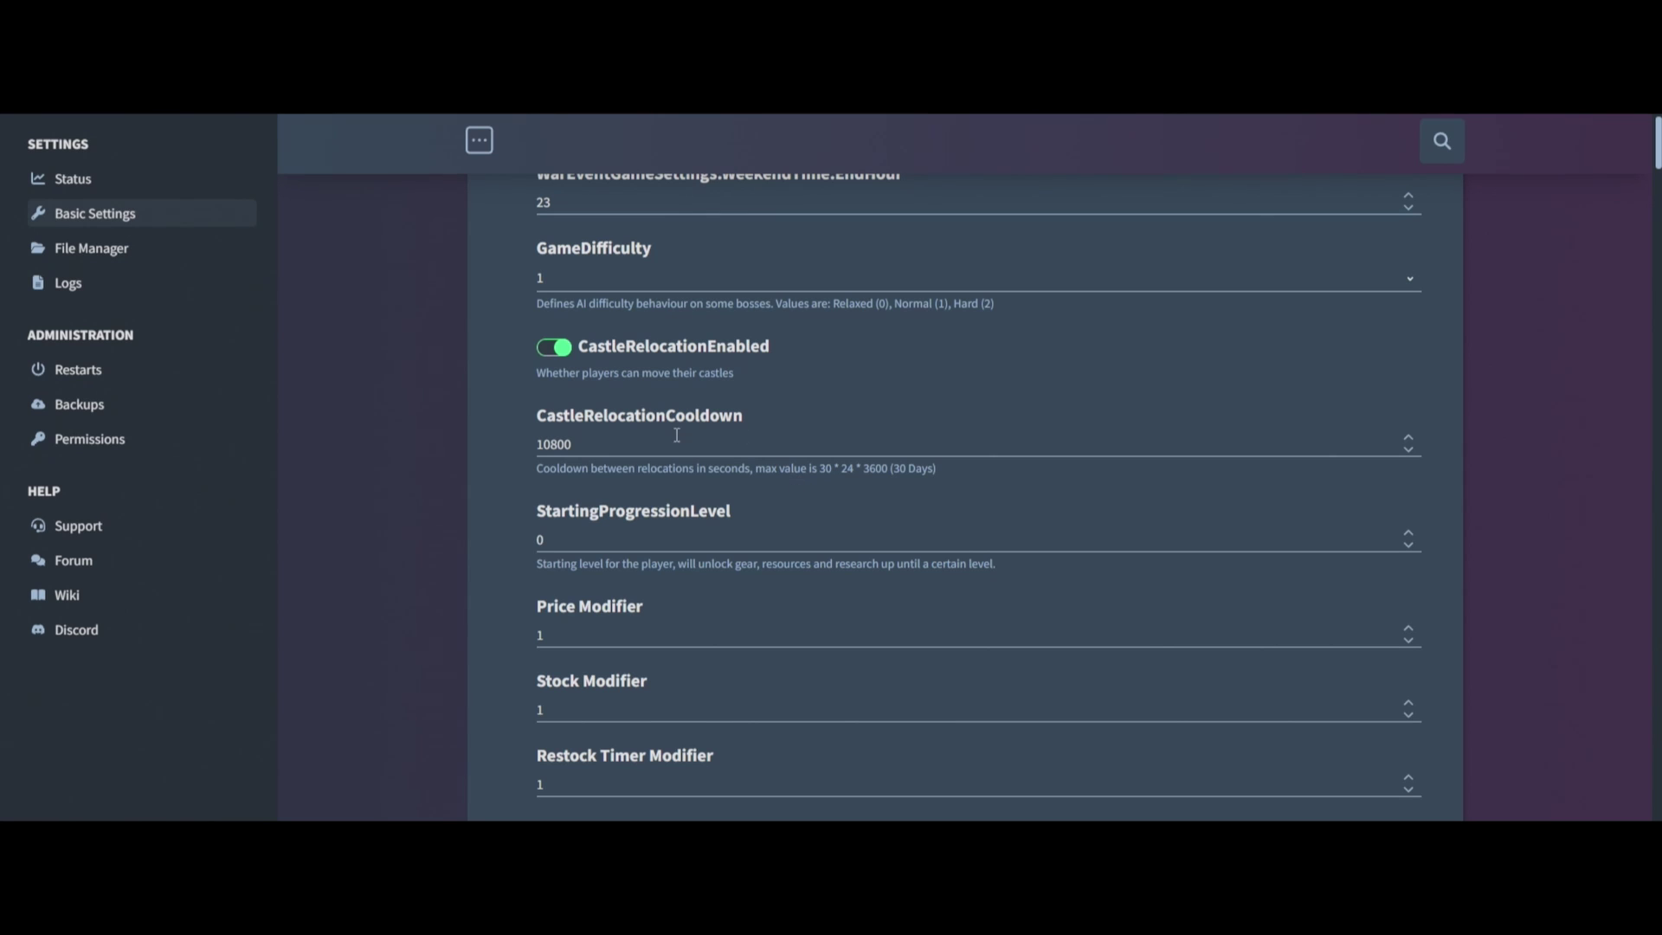
# Examine the castle relocation cooldown and its maximum, along with the starting progression level setting.
pyautogui.click(581, 443)
pyautogui.moveTo(583, 443); pyautogui.dragTo(524, 445)
pyautogui.click(697, 484)
pyautogui.doubleClick(781, 500)
pyautogui.click(750, 460)
pyautogui.scroll(-1, 512, 575)
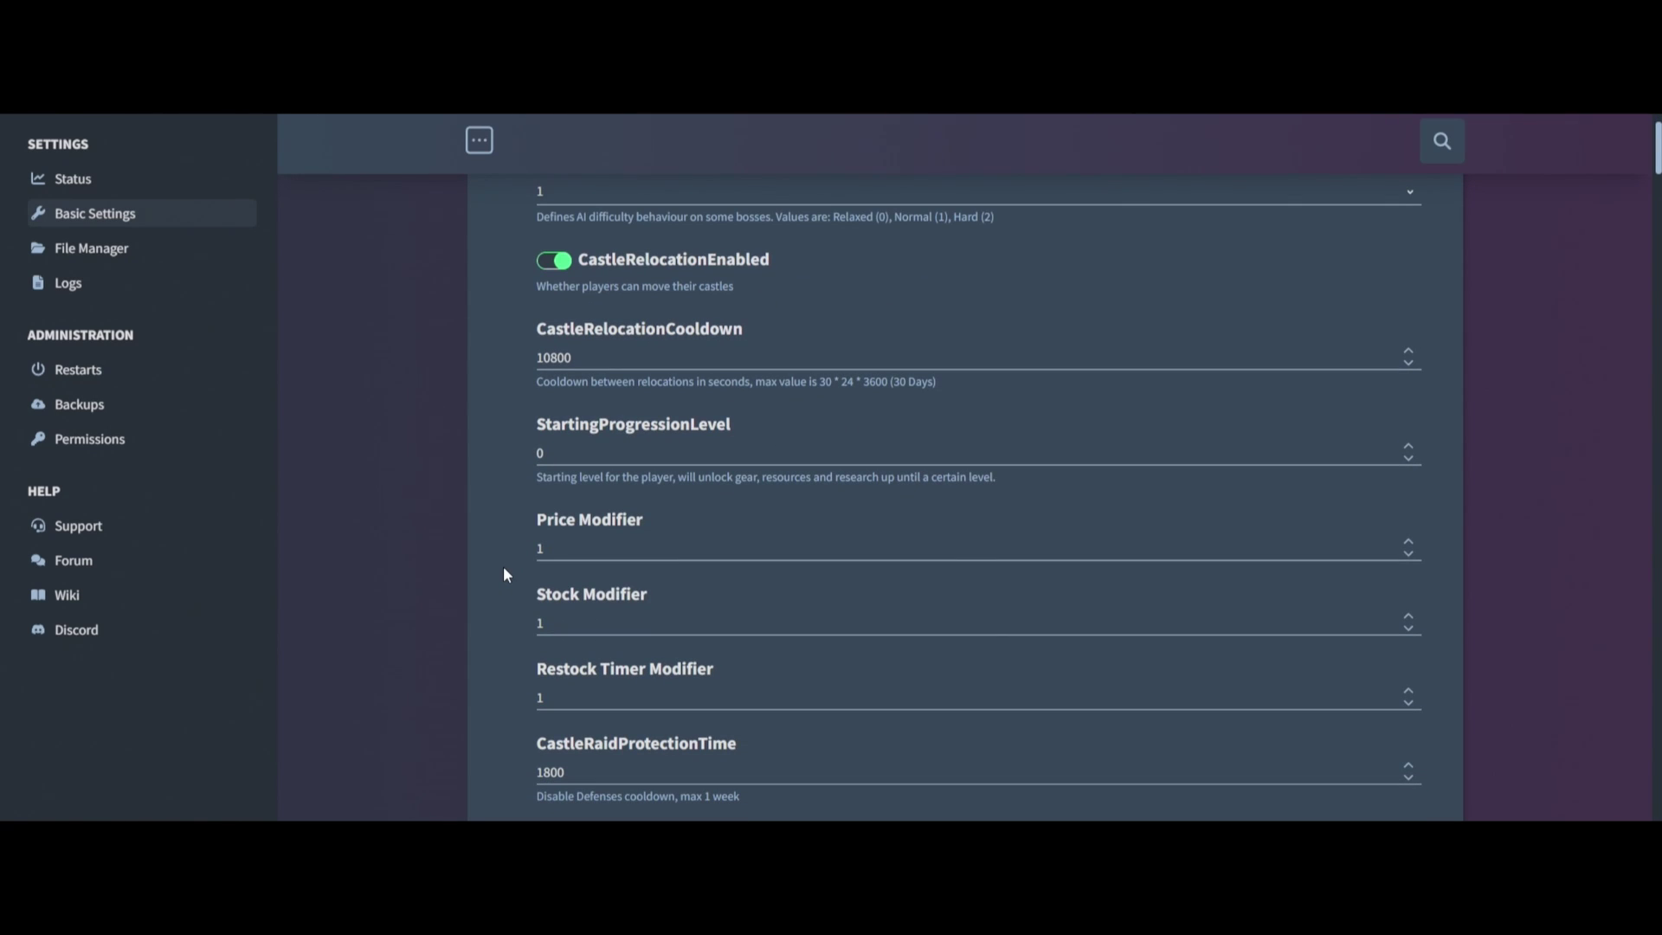
pyautogui.scroll(-1, 501, 571)
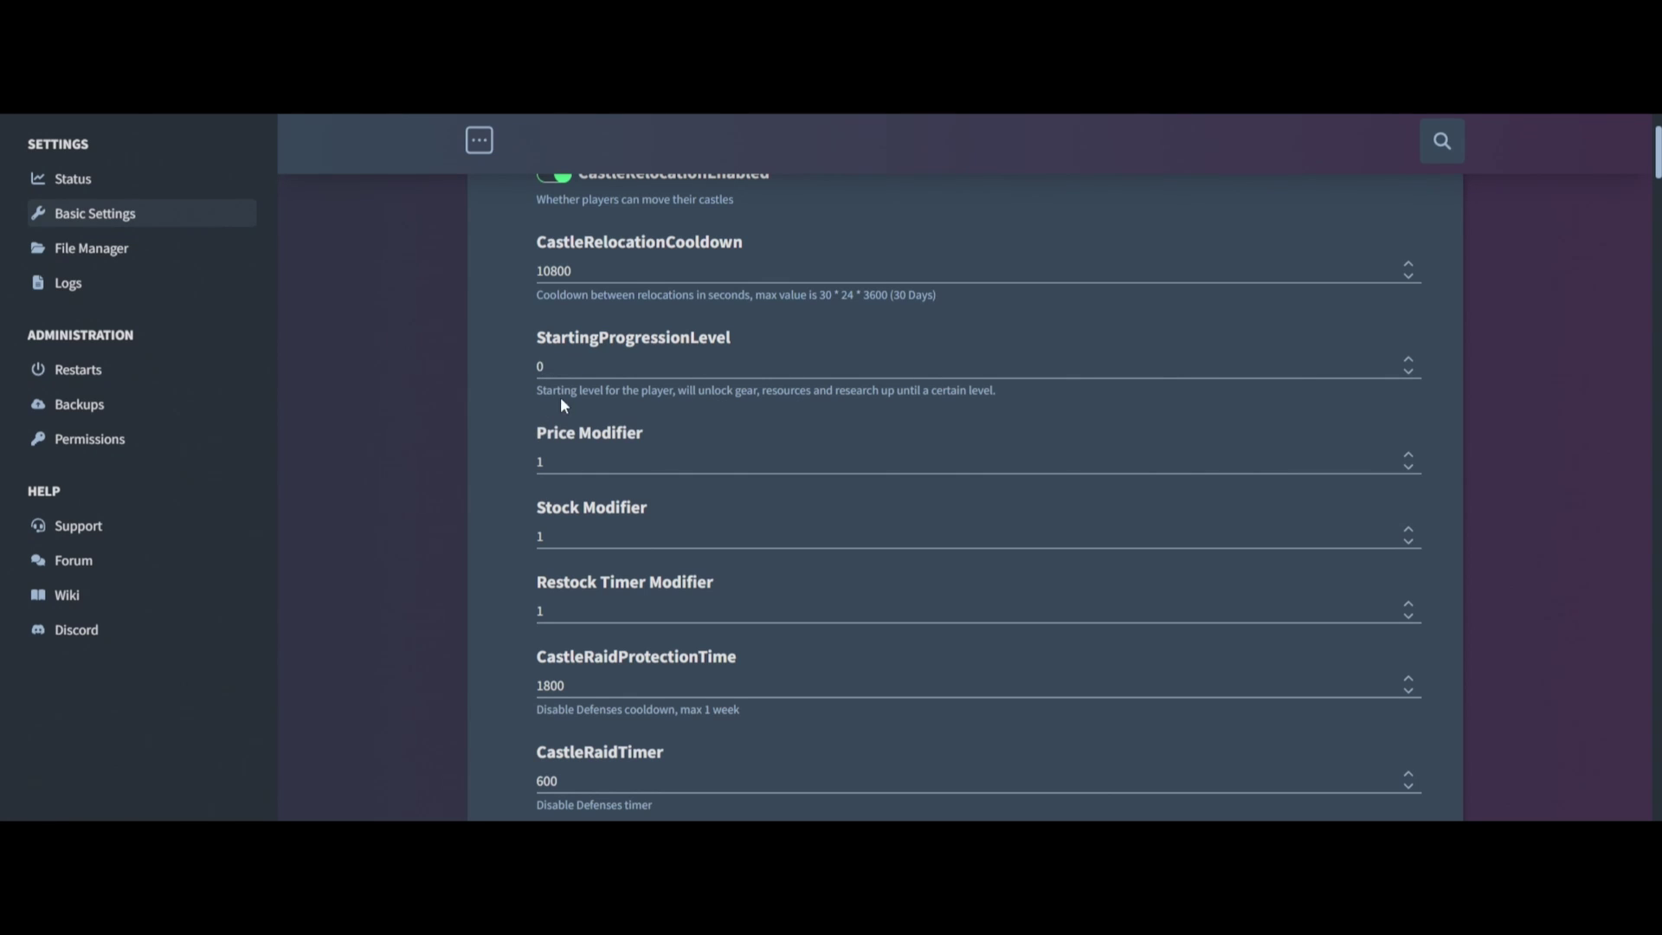
pyautogui.click(562, 369)
pyautogui.scroll(-1, 516, 530)
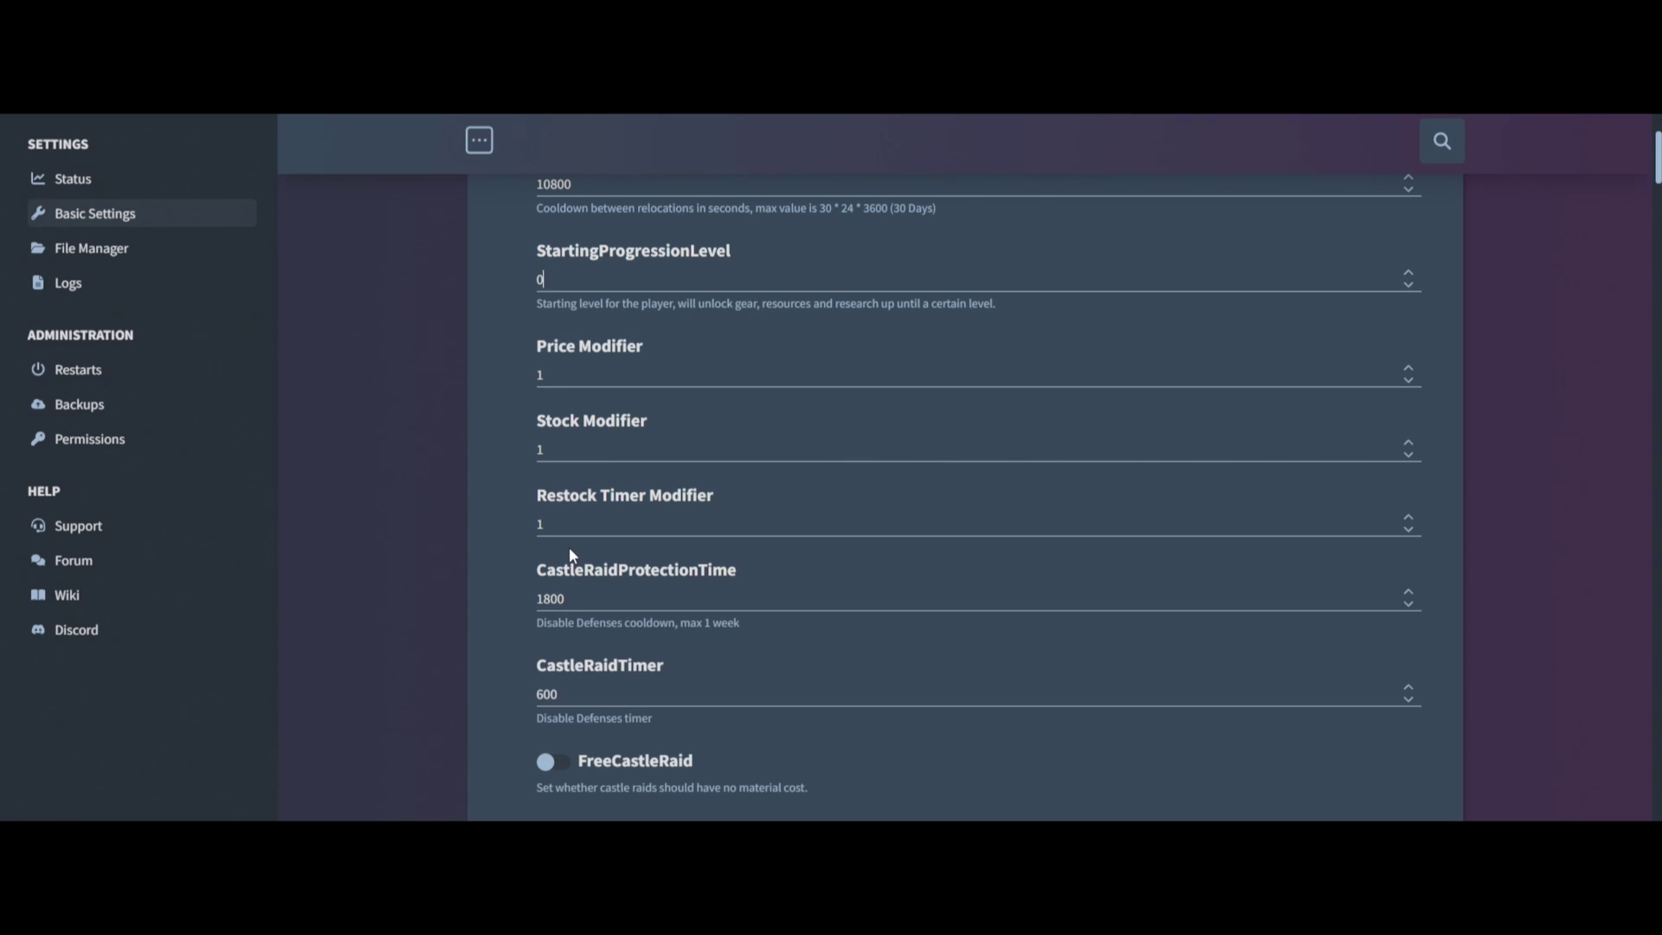
# Read the descriptions of the castle raid protection time and castle raid timer settings.
pyautogui.scroll(-2, 570, 550)
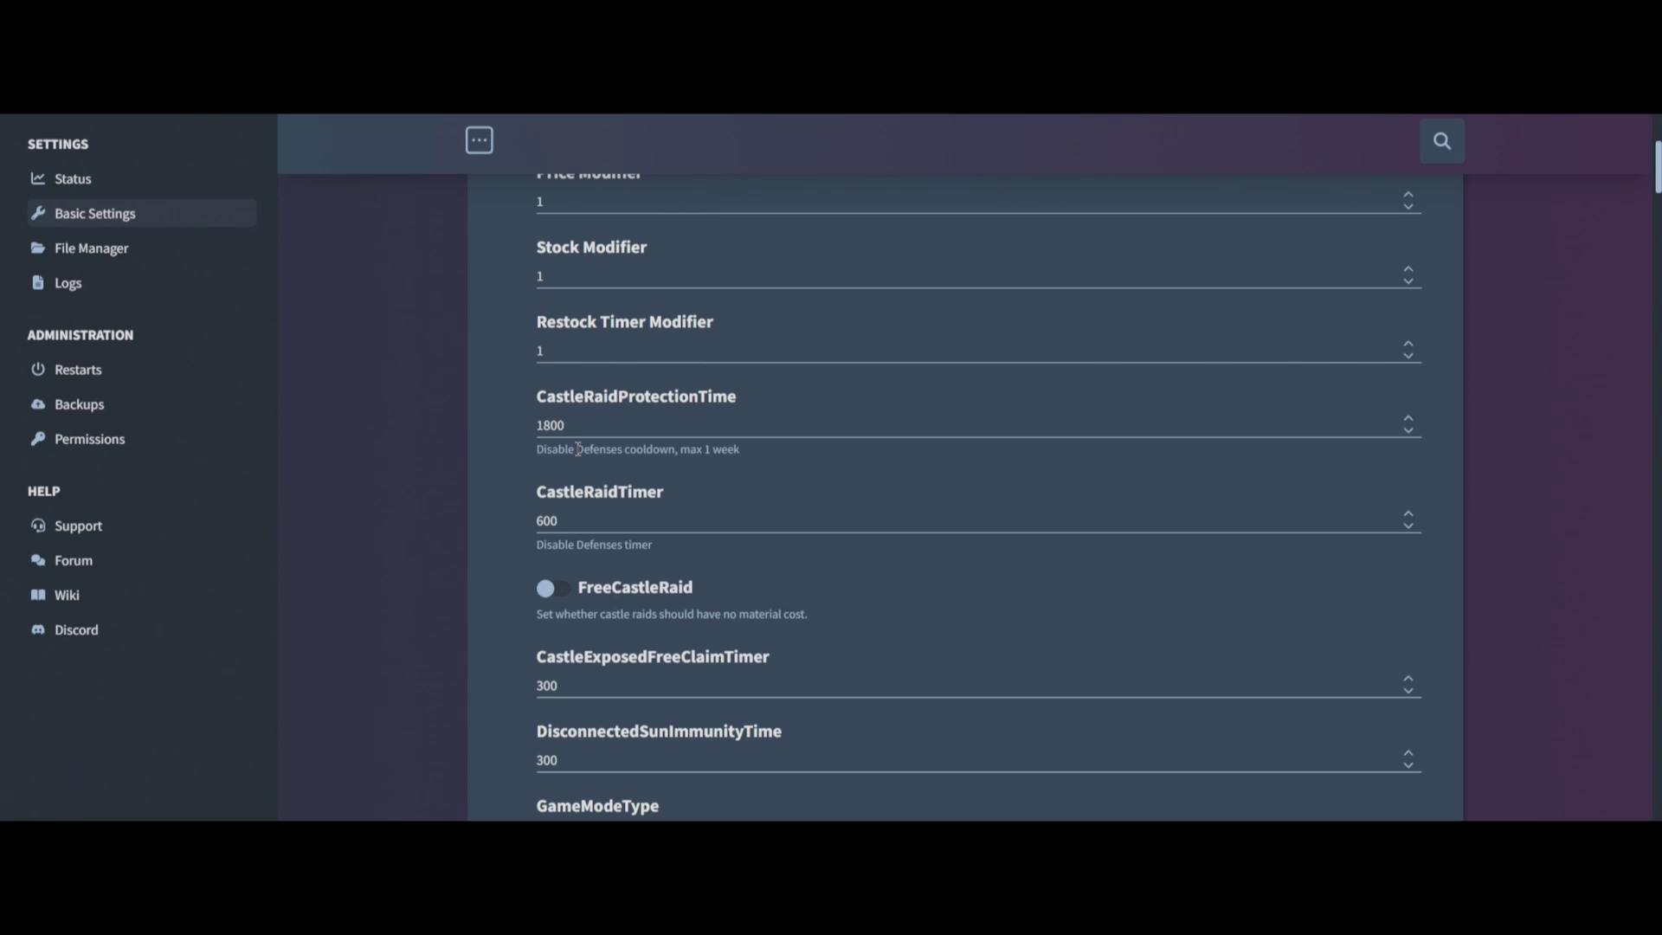
pyautogui.moveTo(743, 450); pyautogui.dragTo(522, 457)
pyautogui.click(512, 516)
pyautogui.scroll(-1, 504, 545)
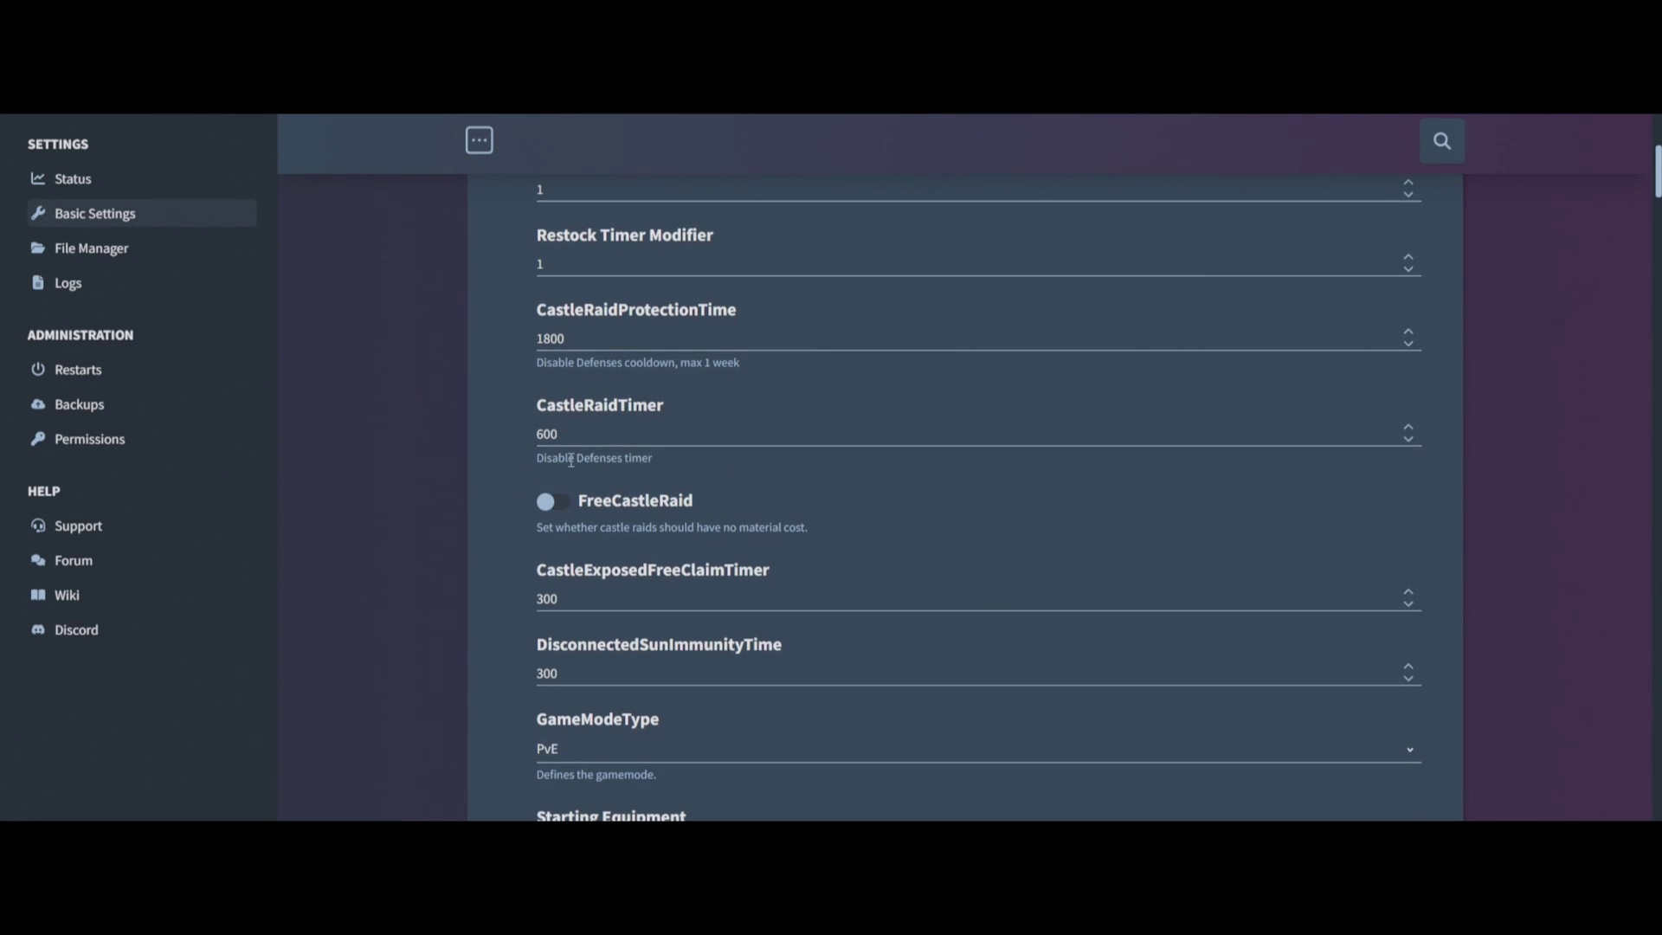
pyautogui.scroll(-2, 509, 541)
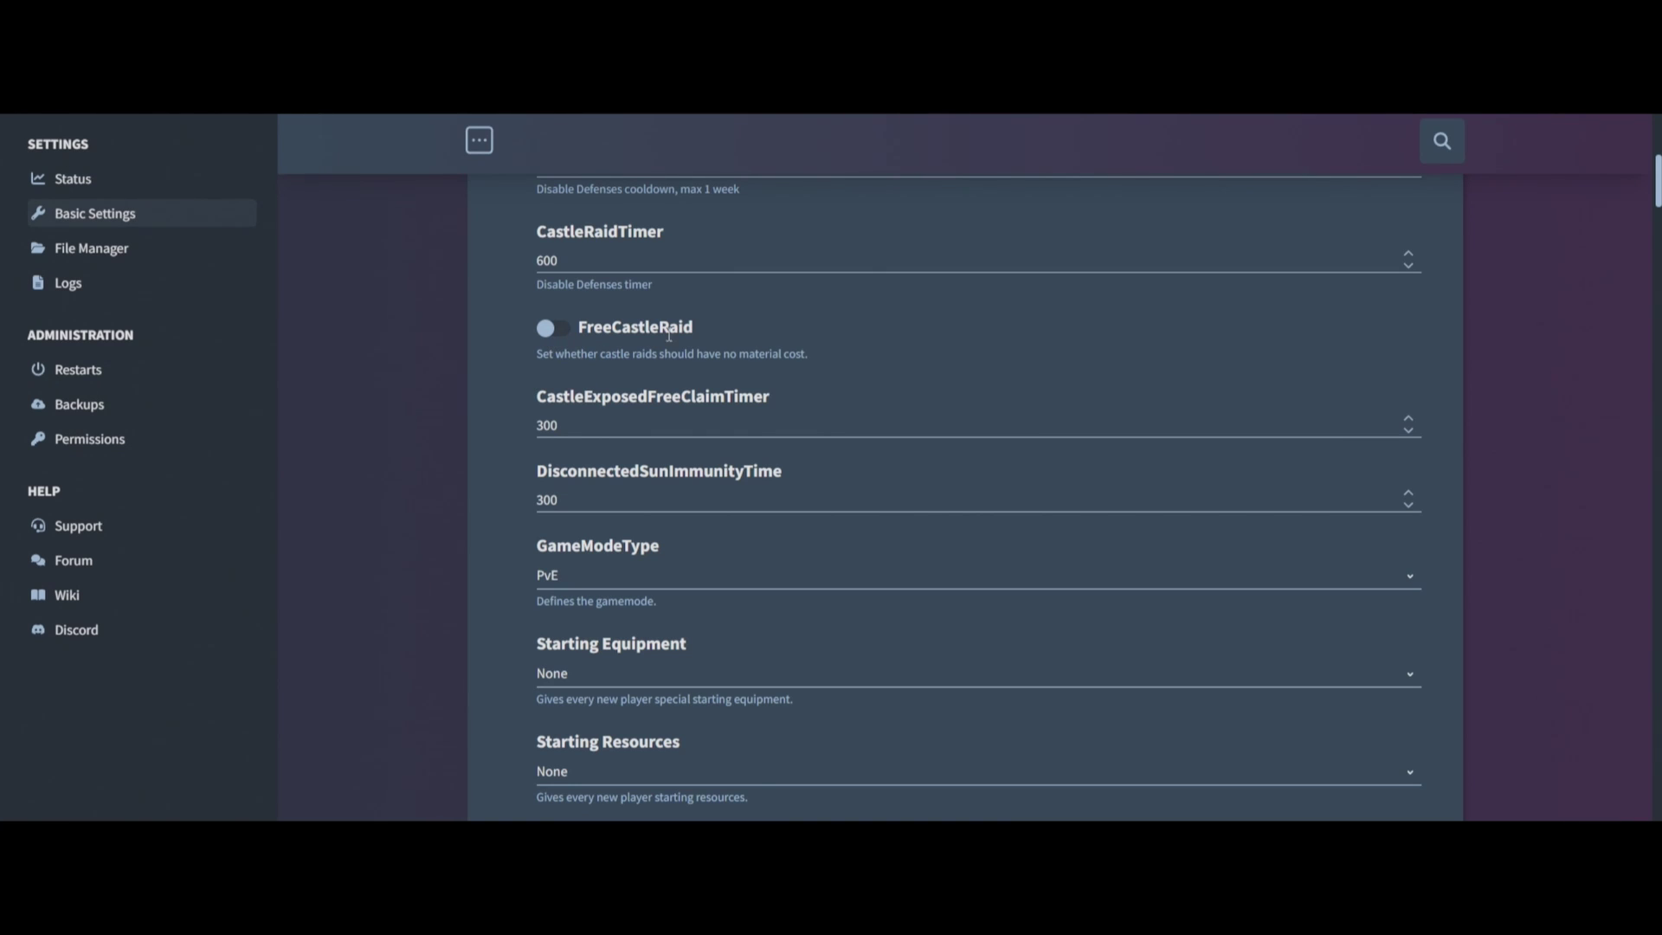
# Turn FreeCastleRaid on and back off.
pyautogui.click(549, 337)
pyautogui.click(549, 338)
pyautogui.scroll(-1, 512, 457)
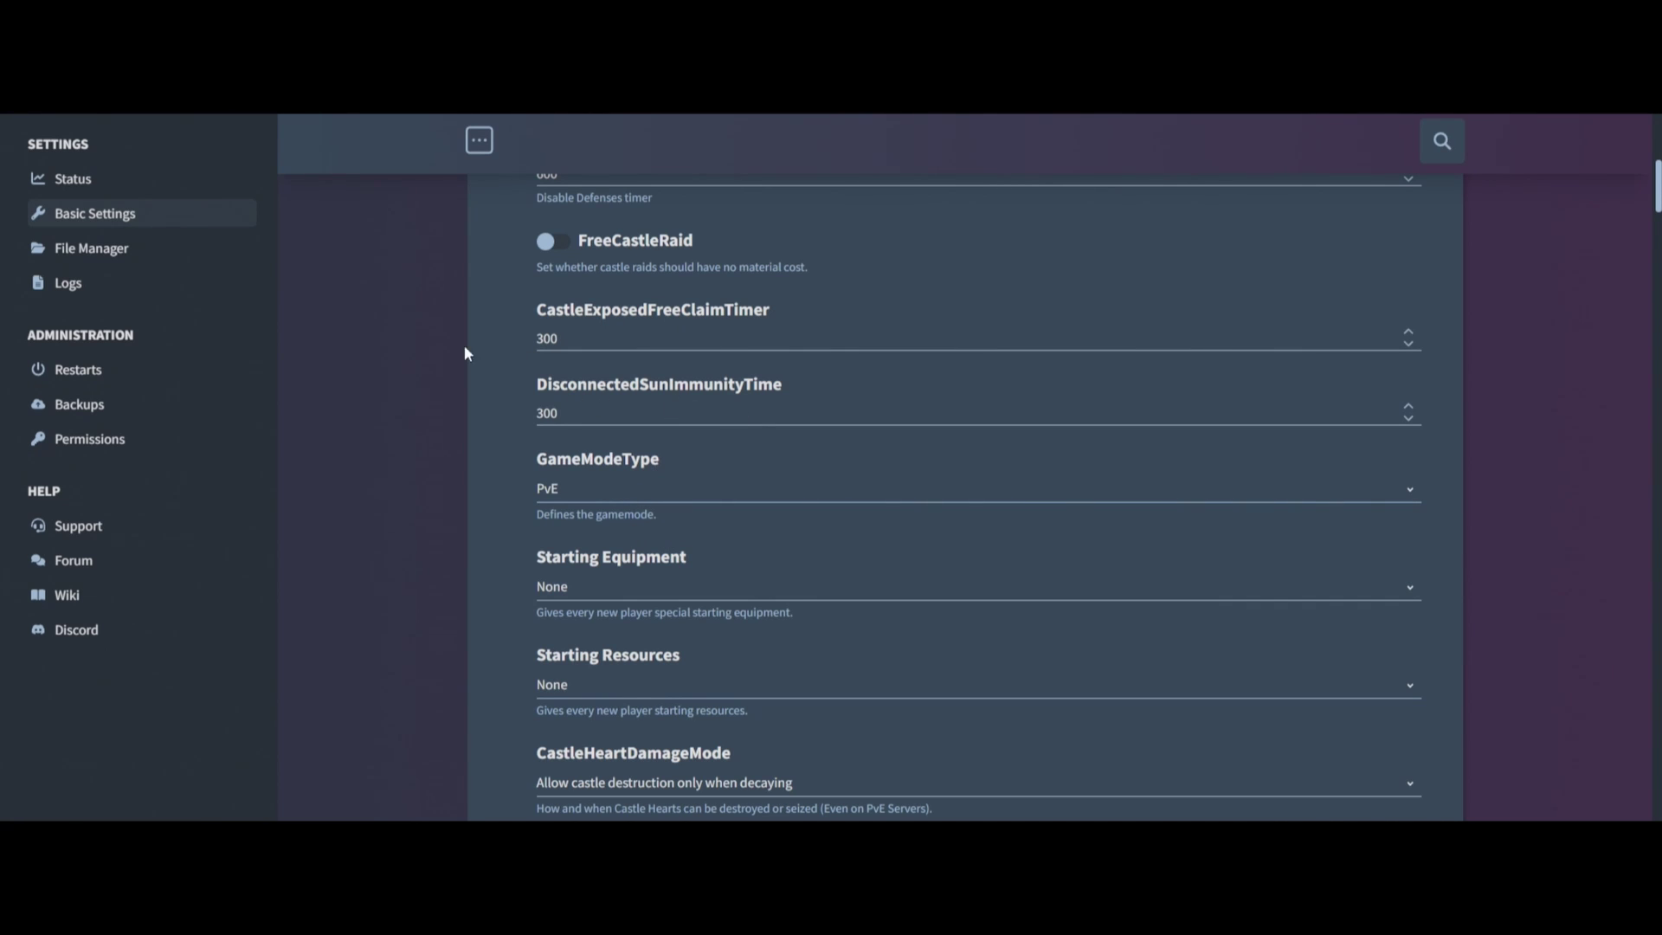
# Choose PvE as the GameModeType.
pyautogui.scroll(-1, 553, 528)
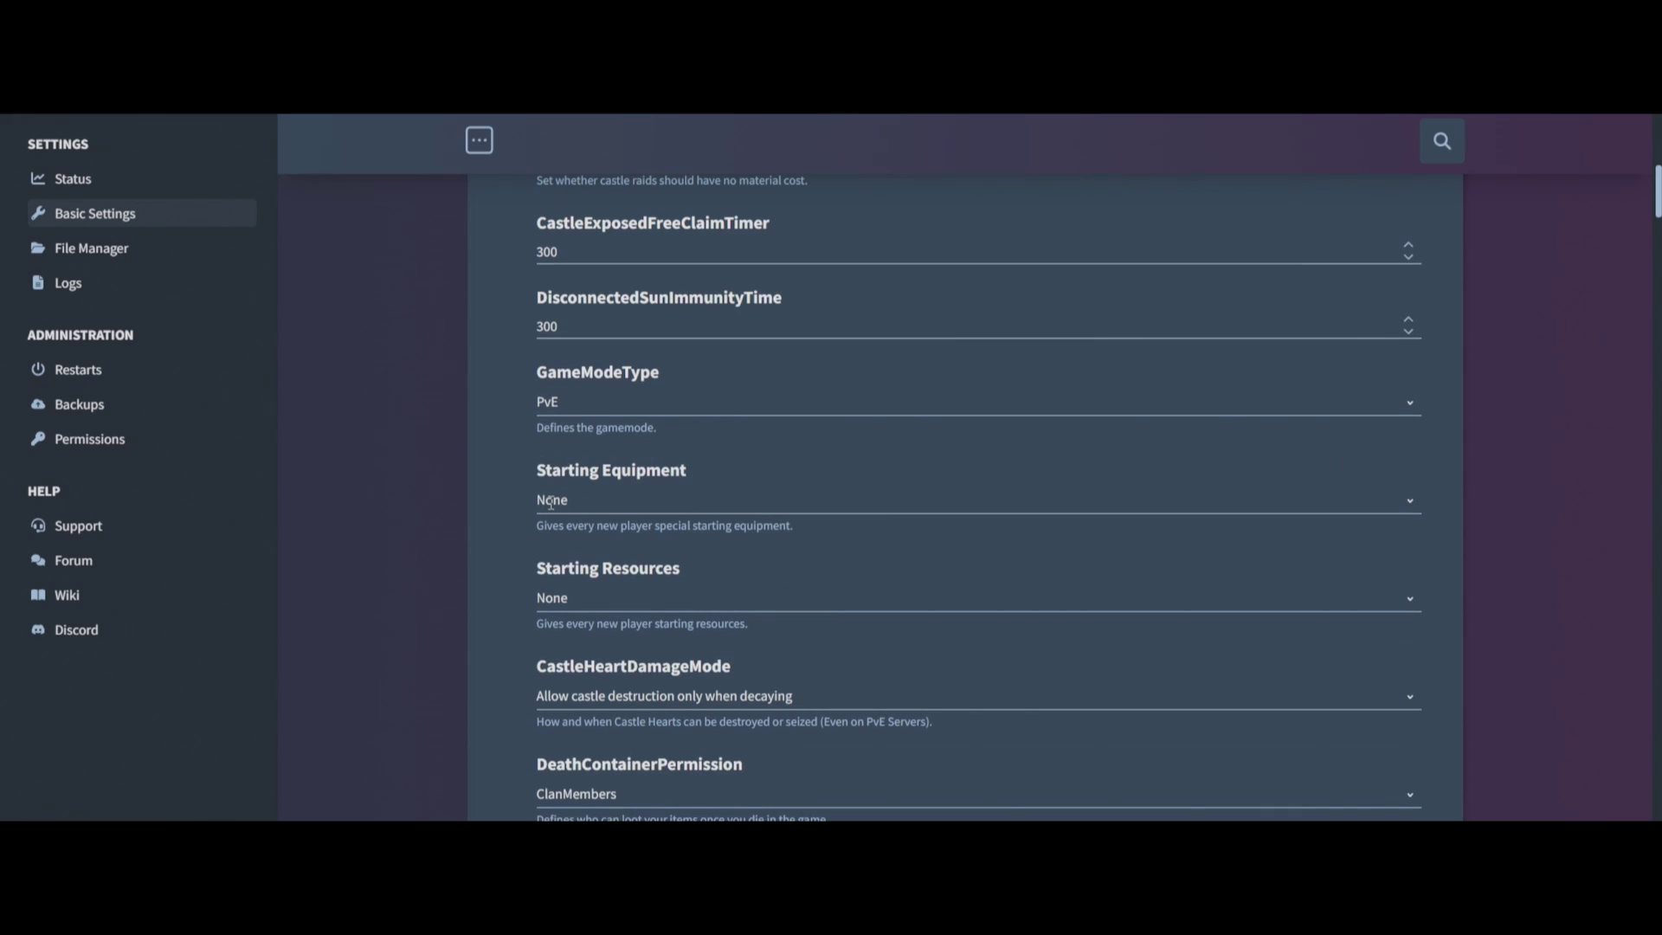
pyautogui.moveTo(664, 427); pyautogui.dragTo(530, 432)
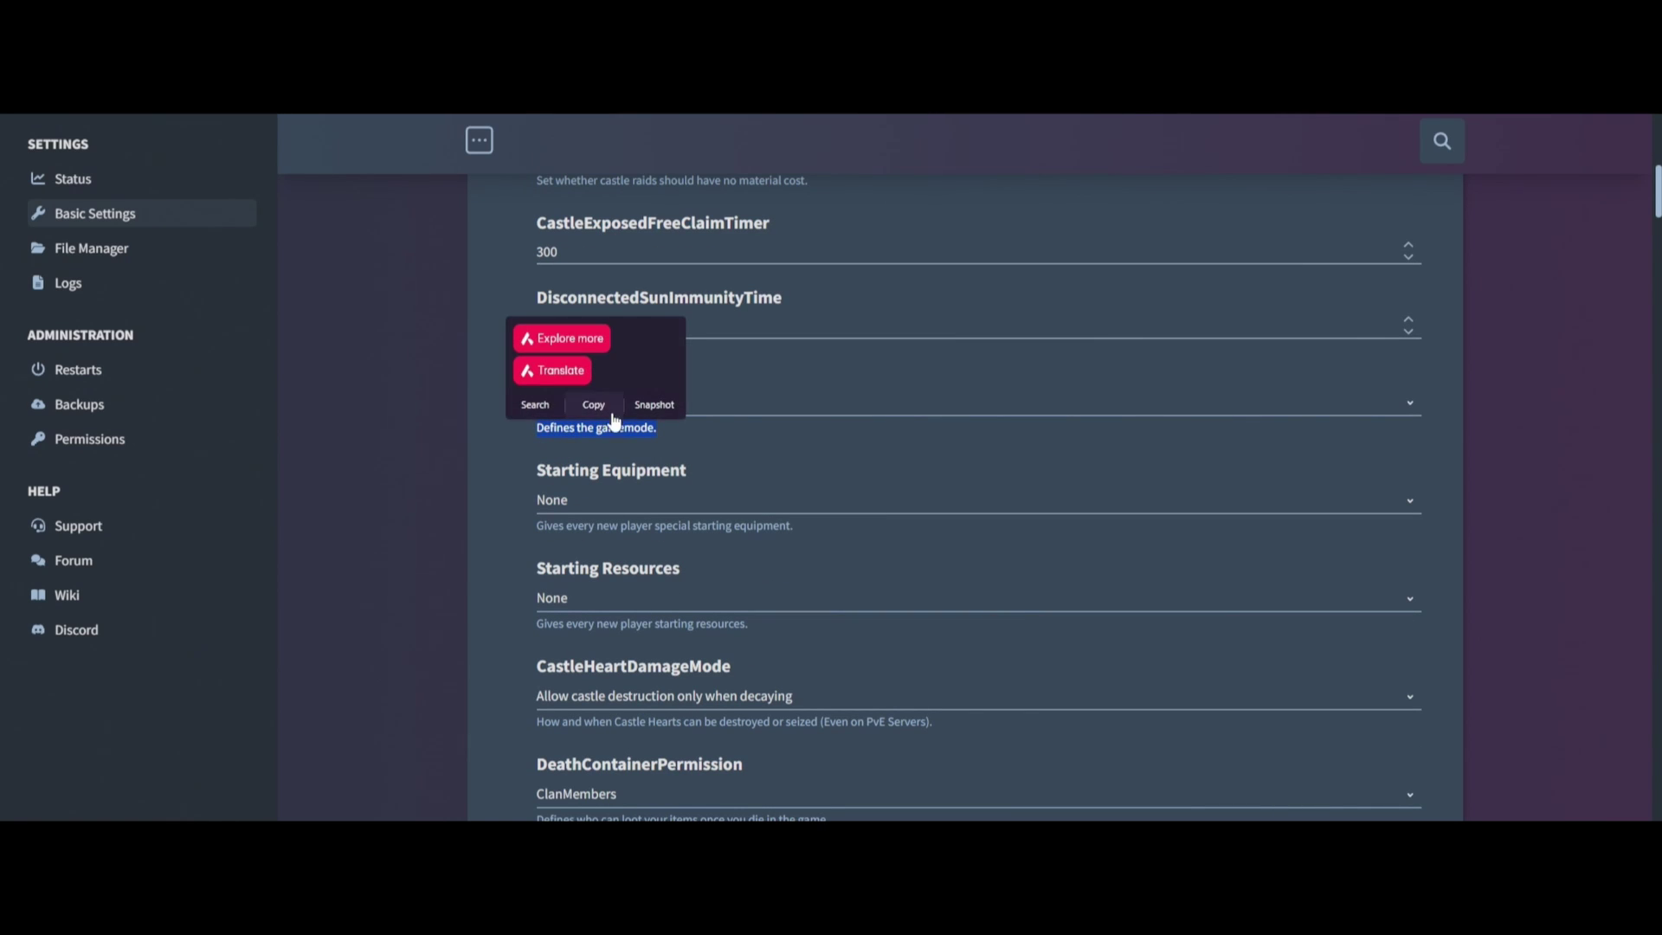
pyautogui.click(749, 407)
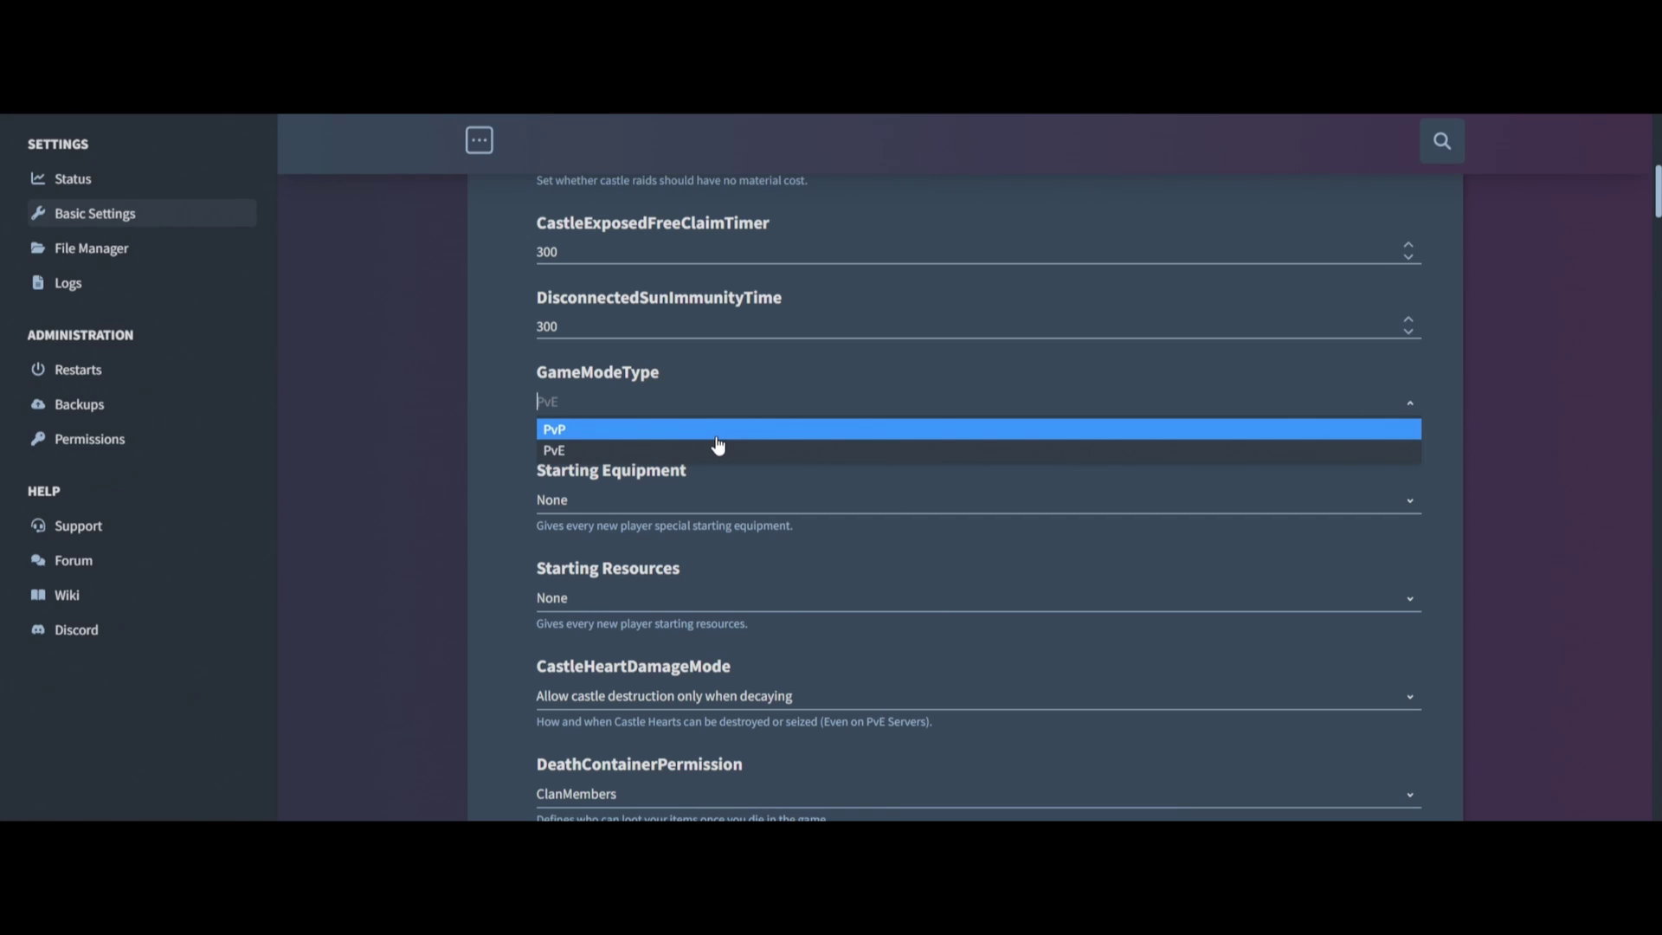
pyautogui.click(645, 451)
pyautogui.scroll(-1, 573, 523)
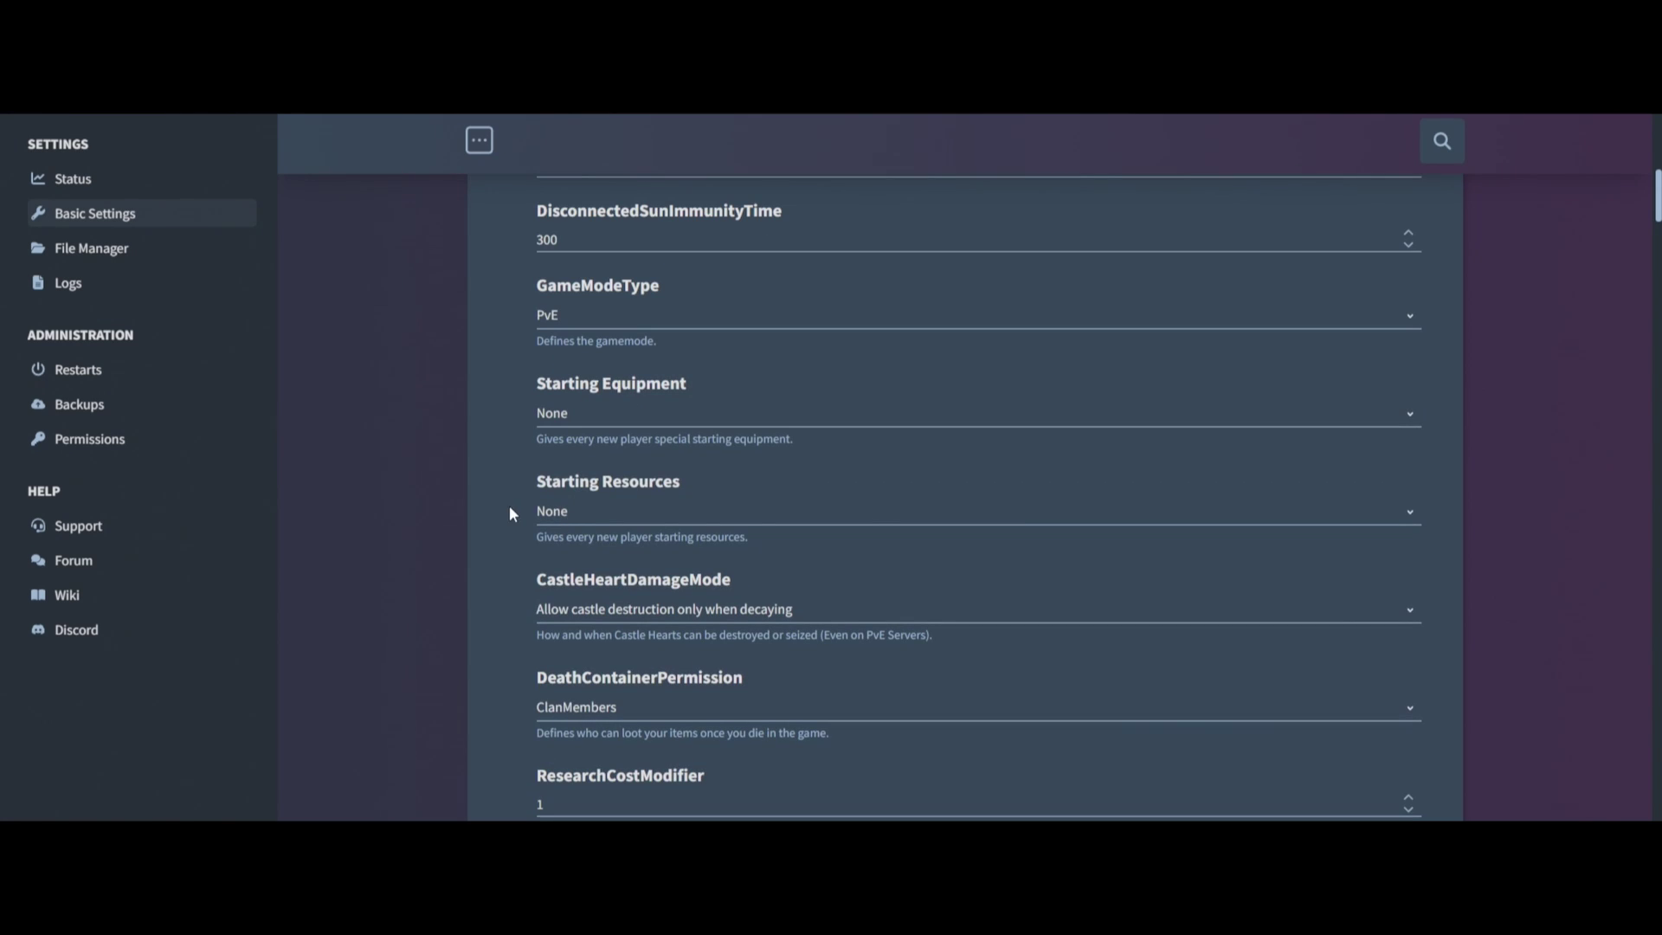
# Examine the available options for Starting Equipment and Starting Resources without changing either setting.
pyautogui.click(604, 426)
pyautogui.click(522, 534)
pyautogui.scroll(-1, 509, 548)
pyautogui.click(606, 424)
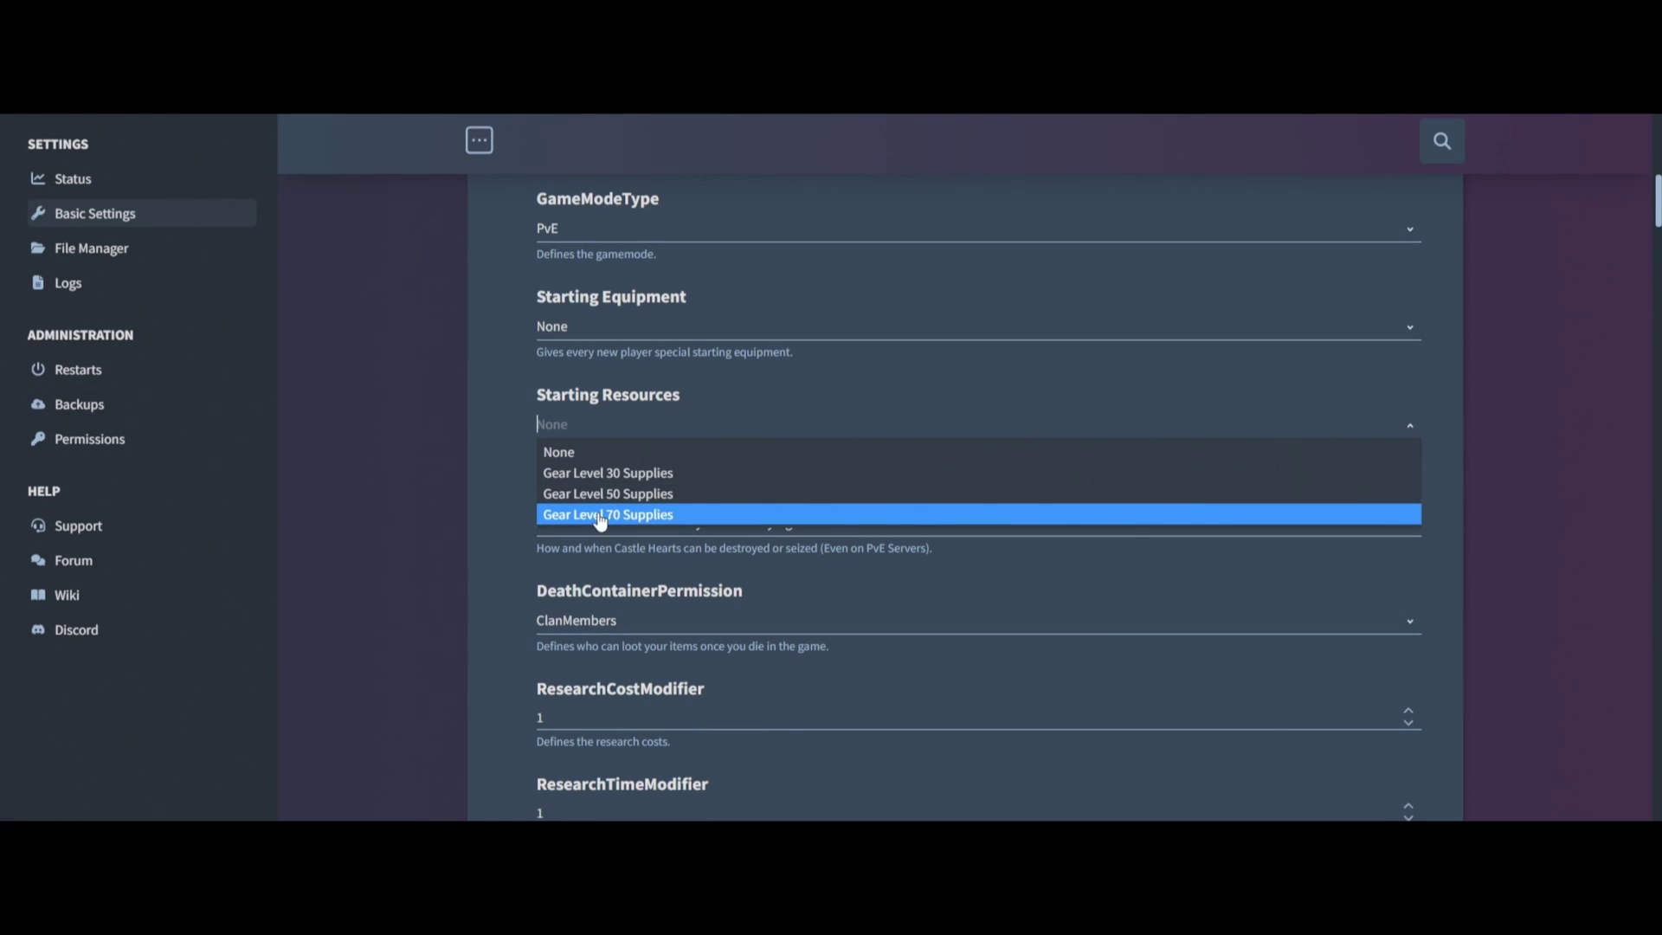
pyautogui.click(512, 527)
pyautogui.scroll(-2, 507, 539)
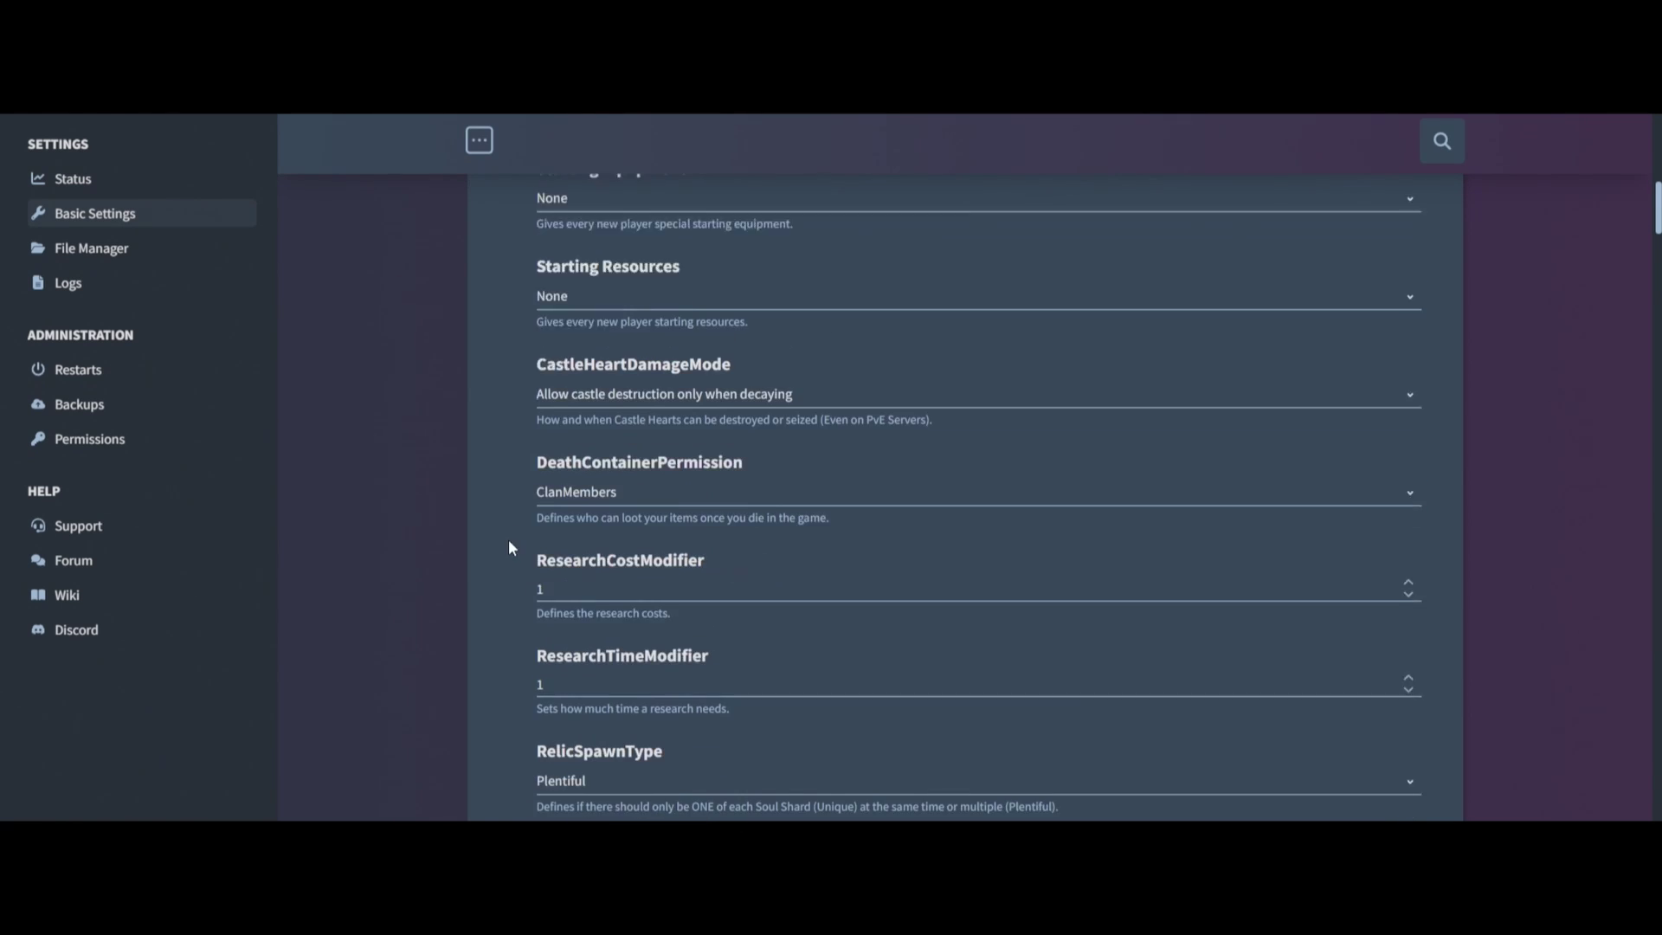
# Examine the options for CastleHeartDamageMode and DeathContainerPermission without changing either setting.
pyautogui.click(675, 355)
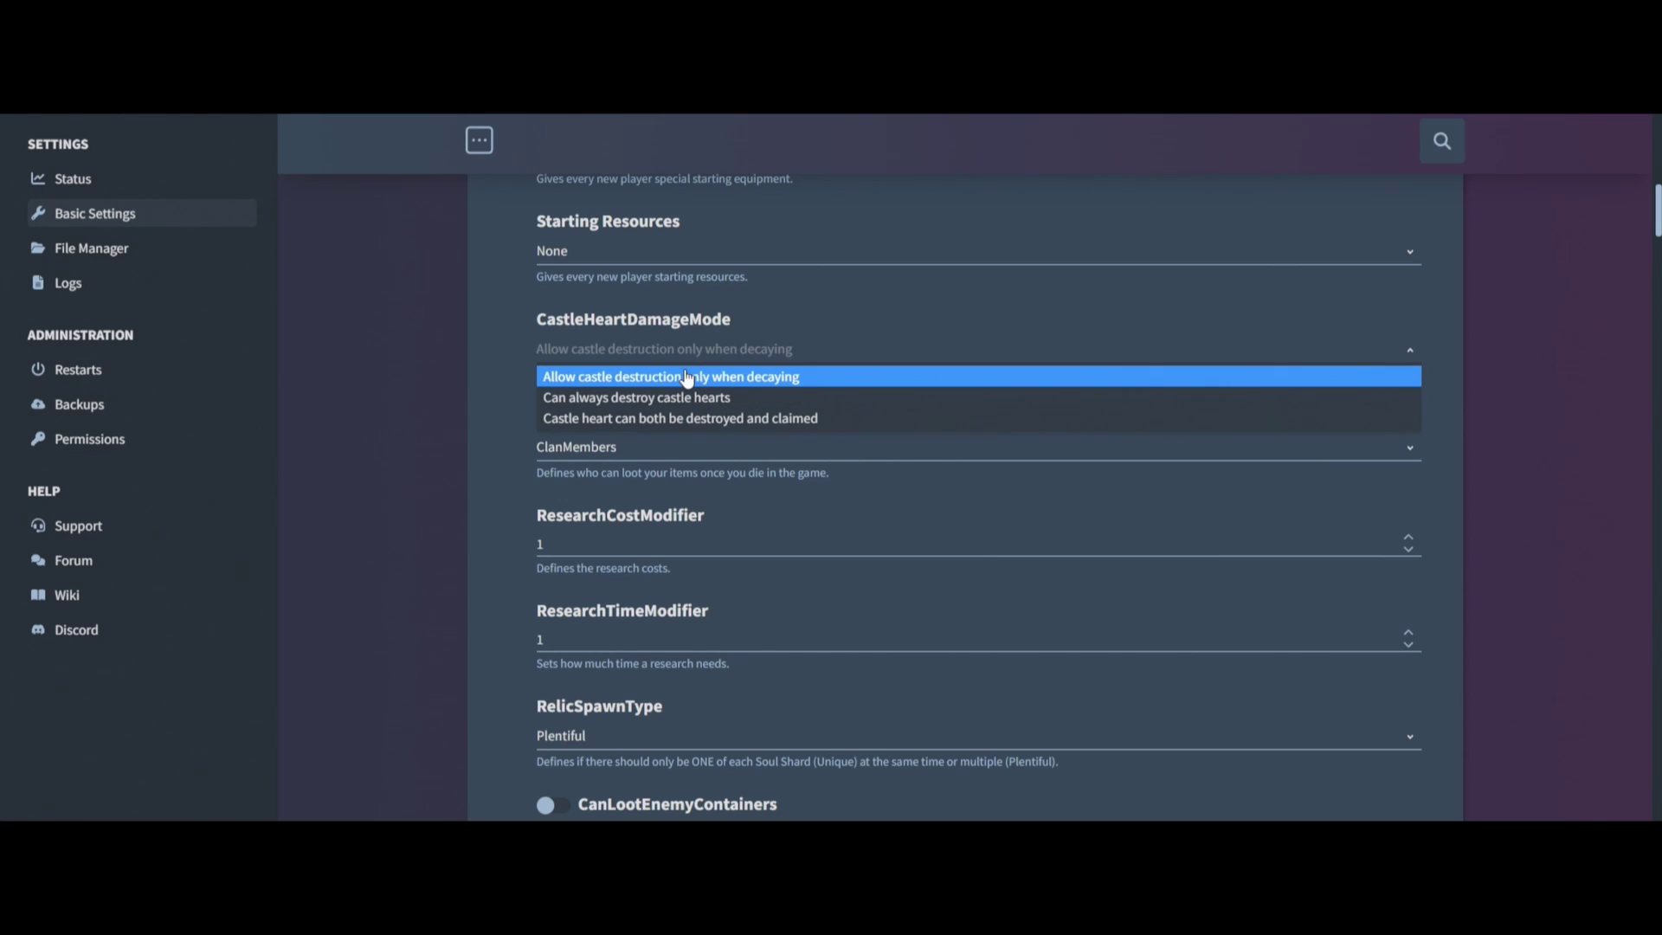
pyautogui.click(489, 363)
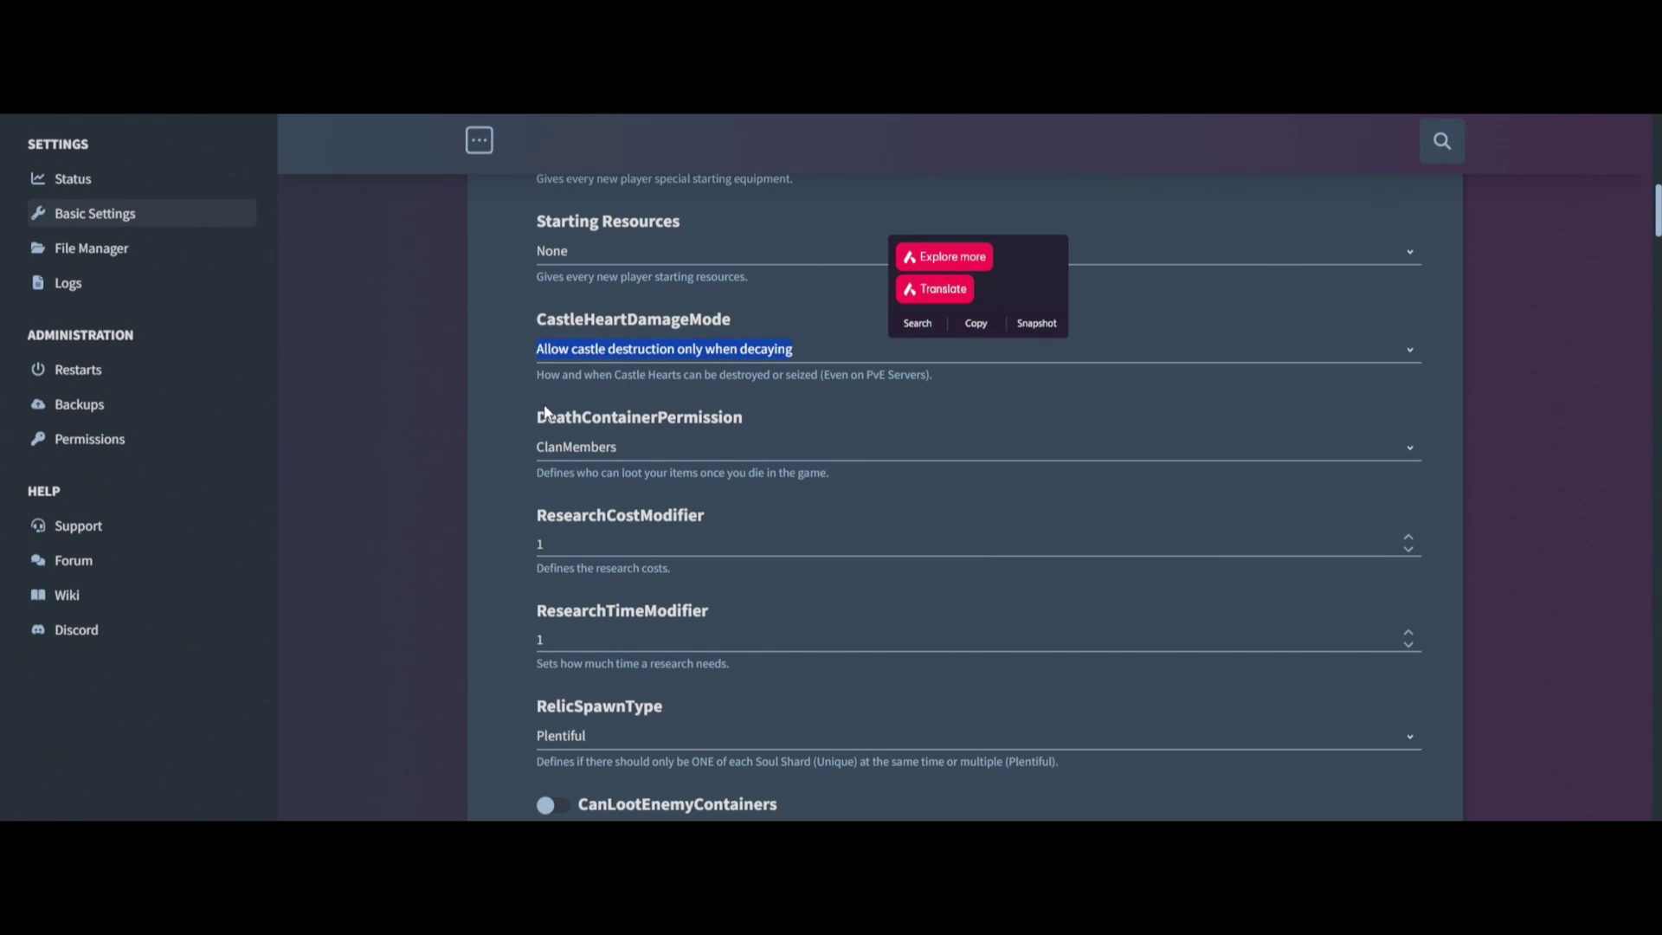
pyautogui.click(502, 419)
pyautogui.scroll(-1, 506, 439)
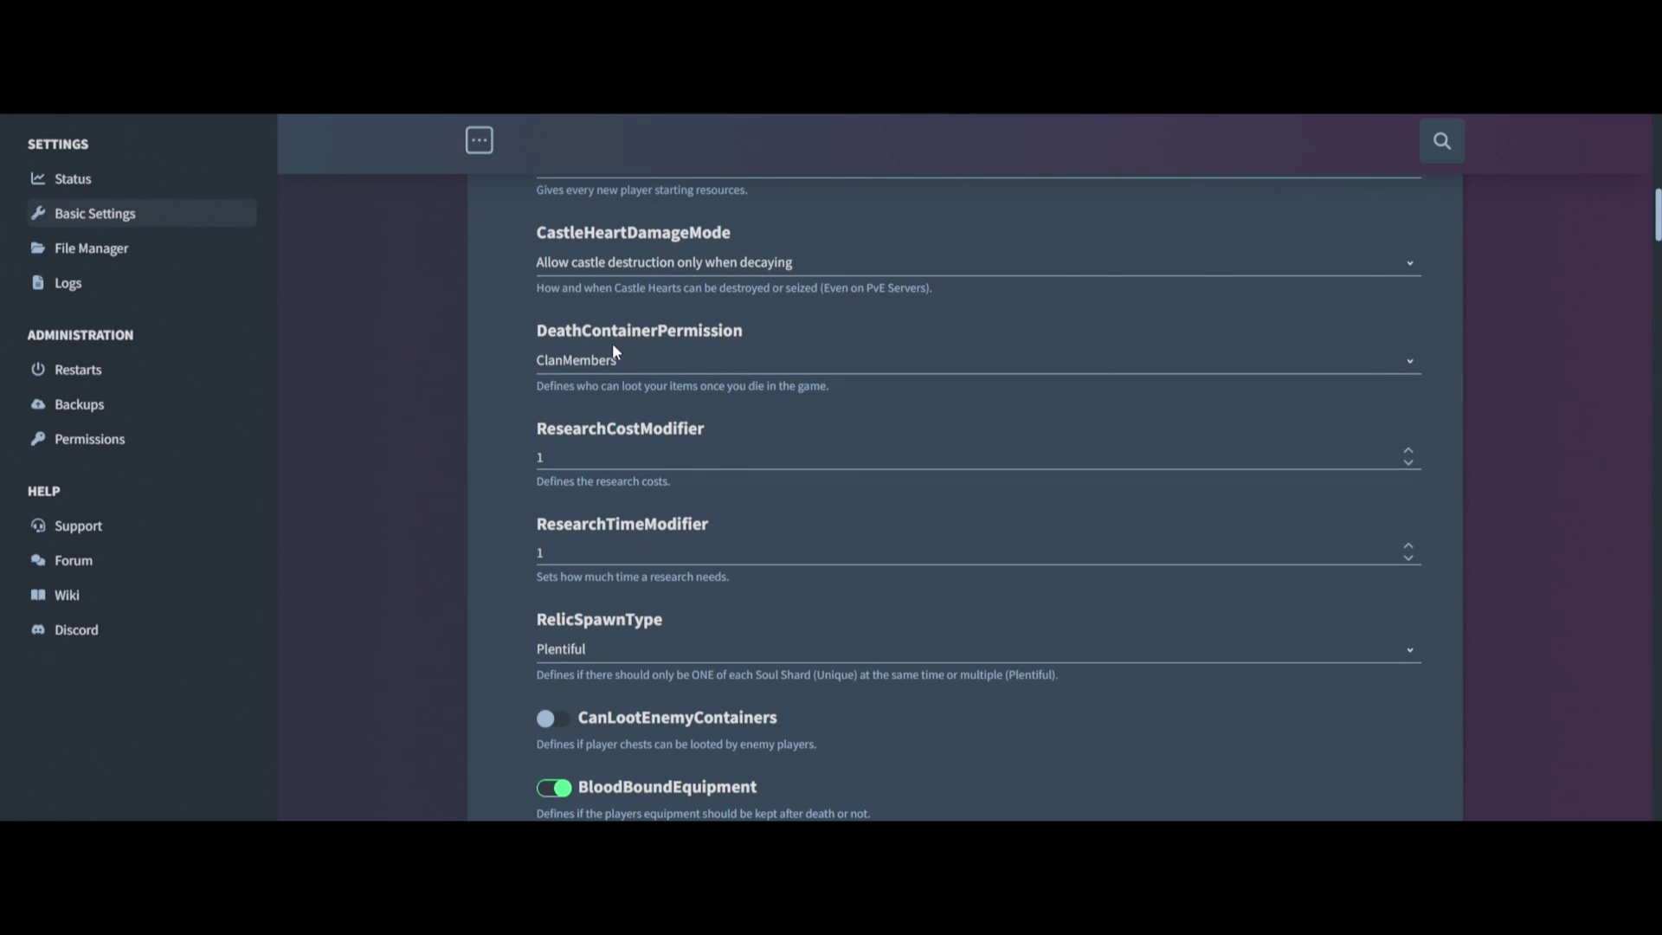
pyautogui.click(661, 367)
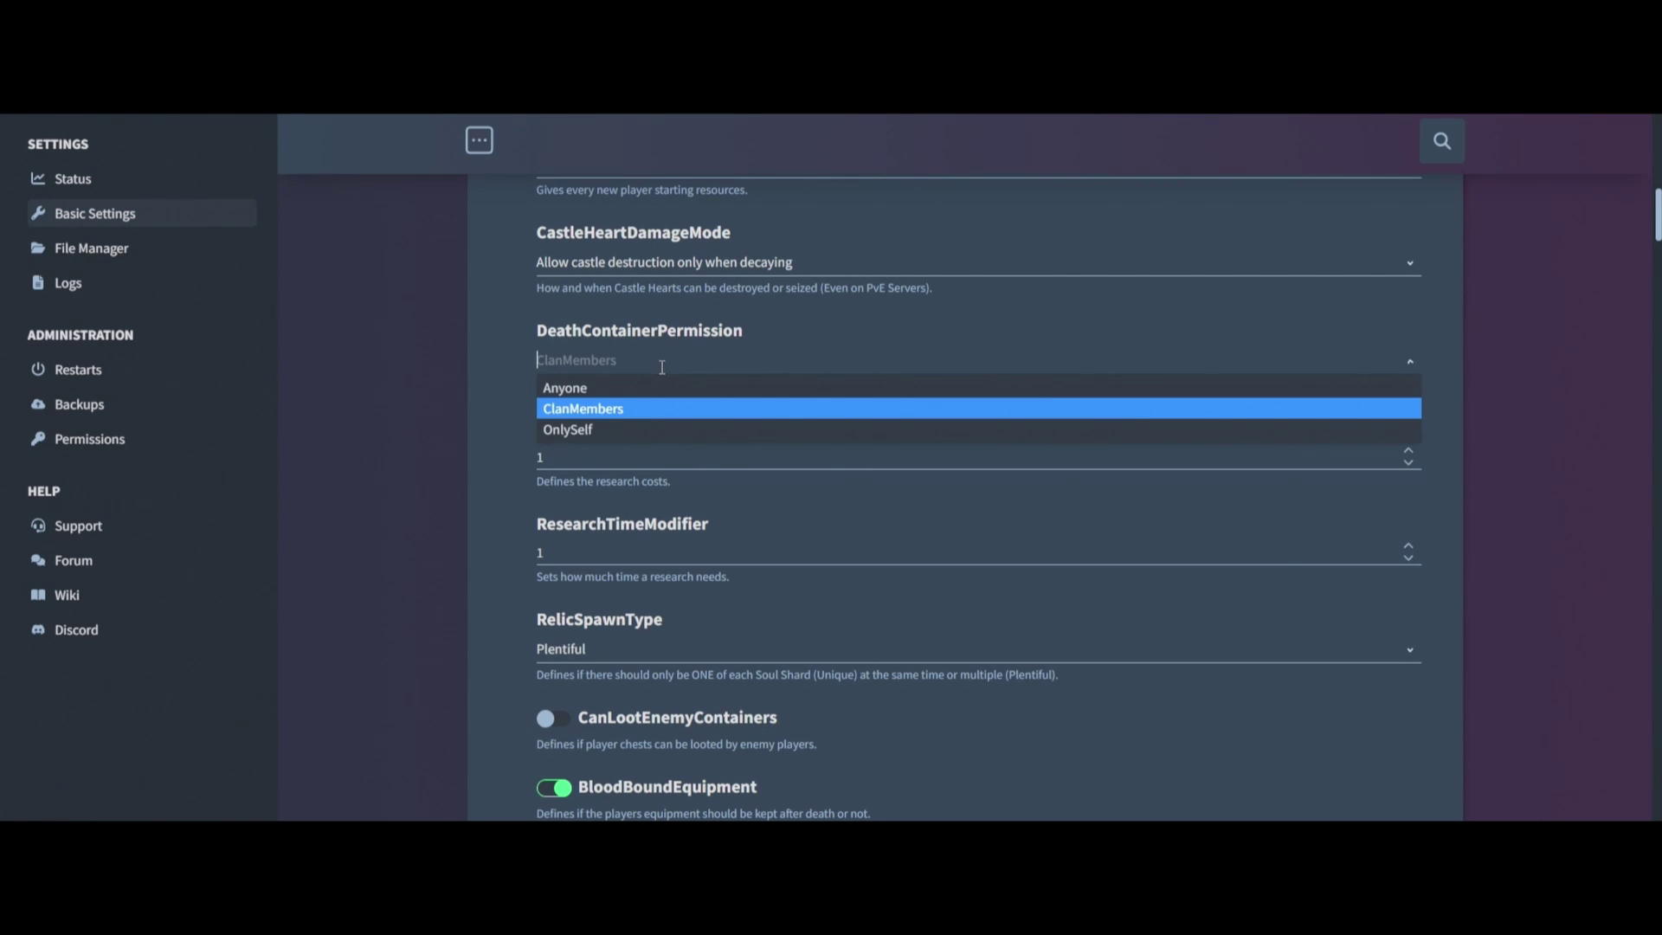
pyautogui.click(507, 421)
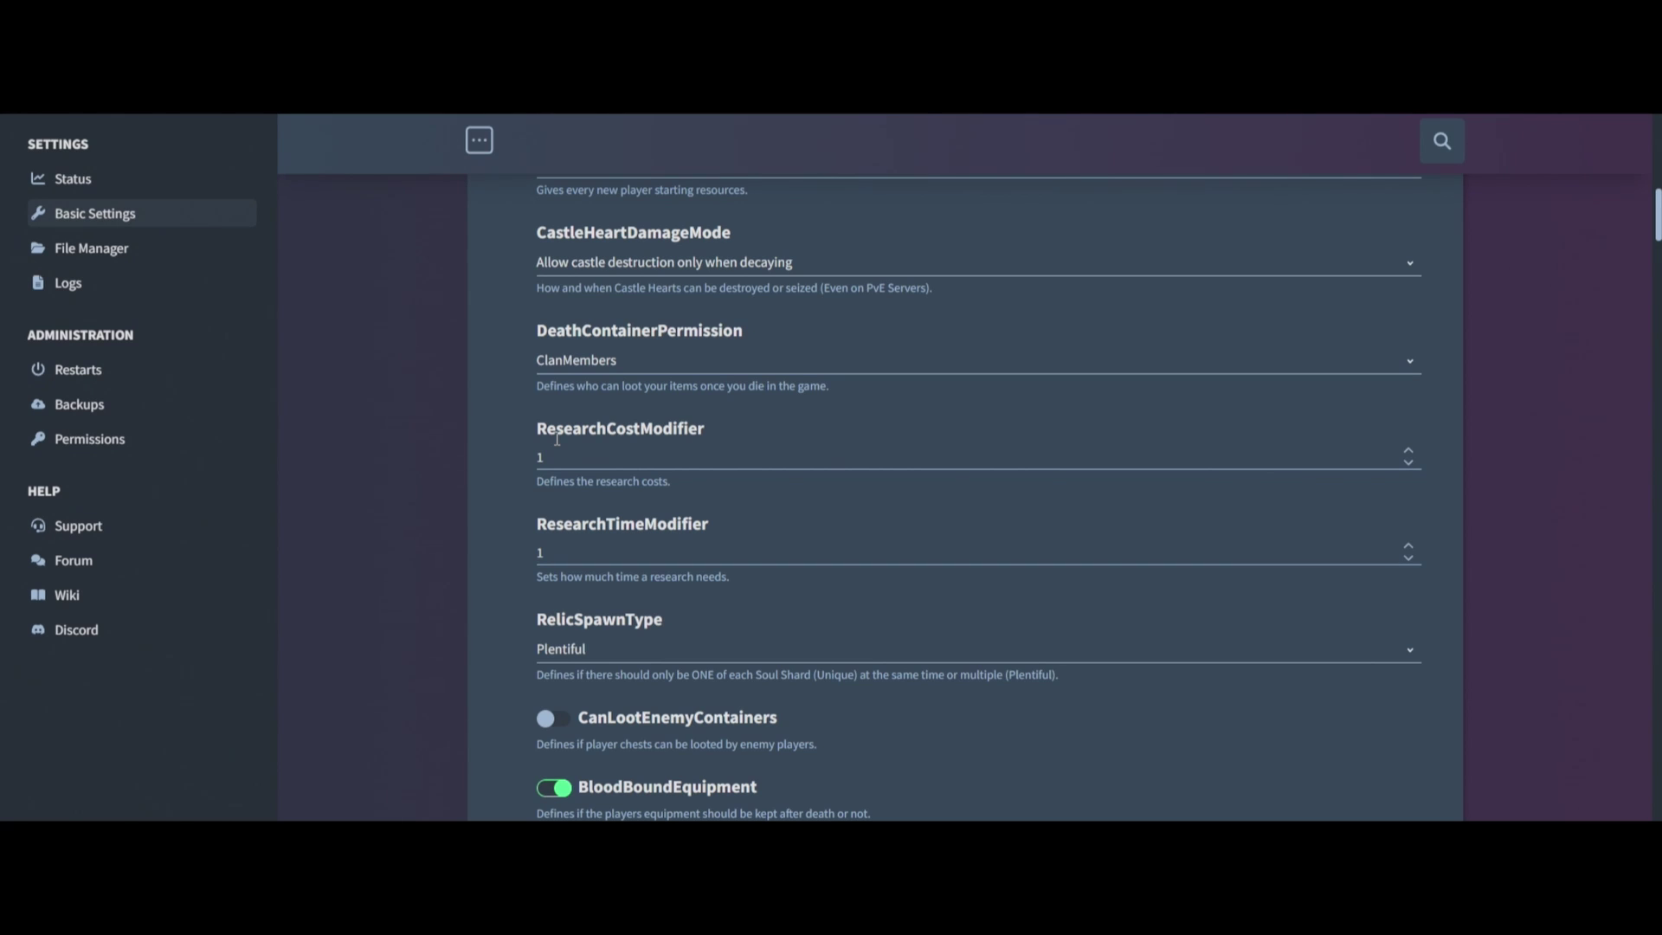
pyautogui.click(629, 362)
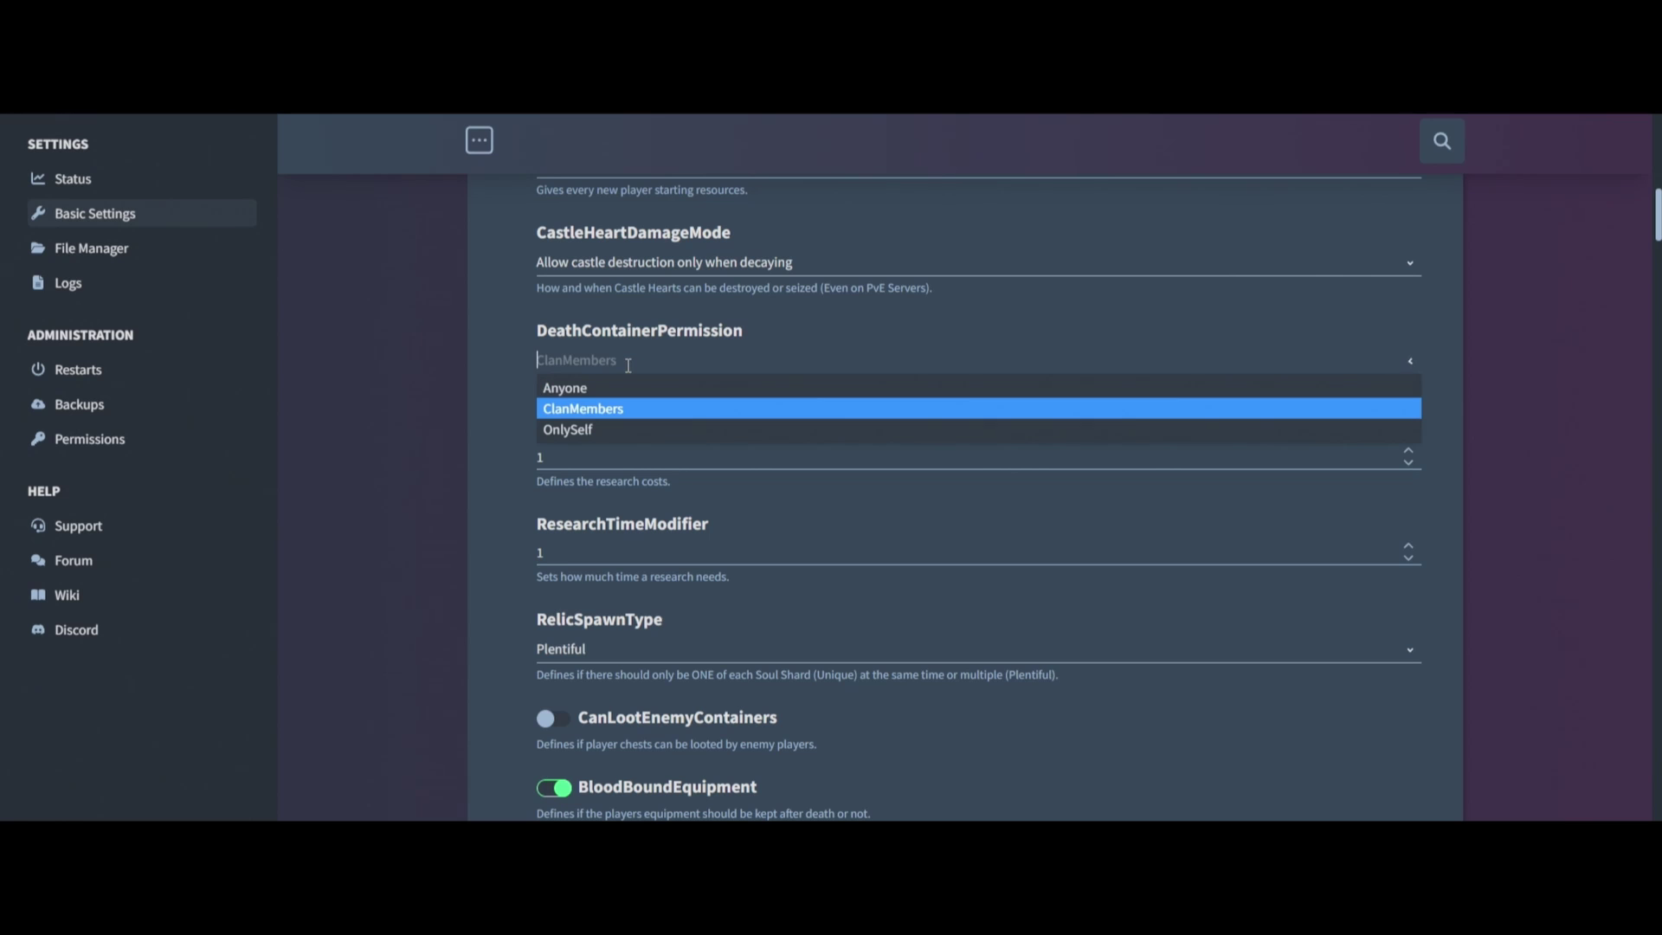
pyautogui.click(521, 375)
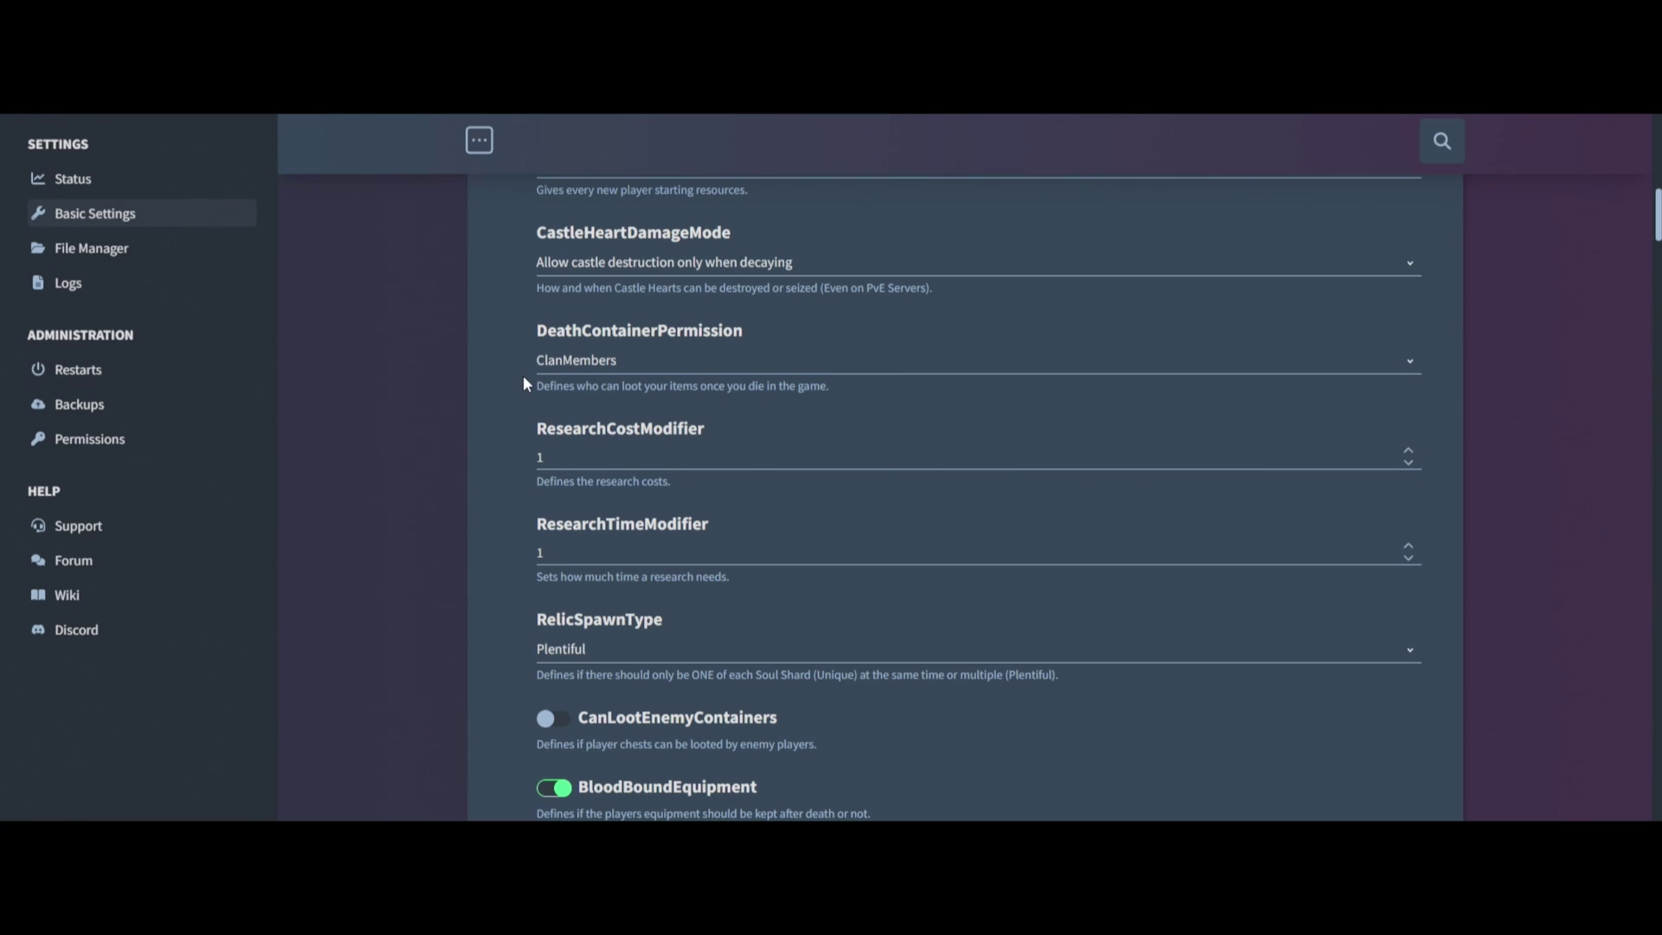
pyautogui.scroll(-1, 518, 437)
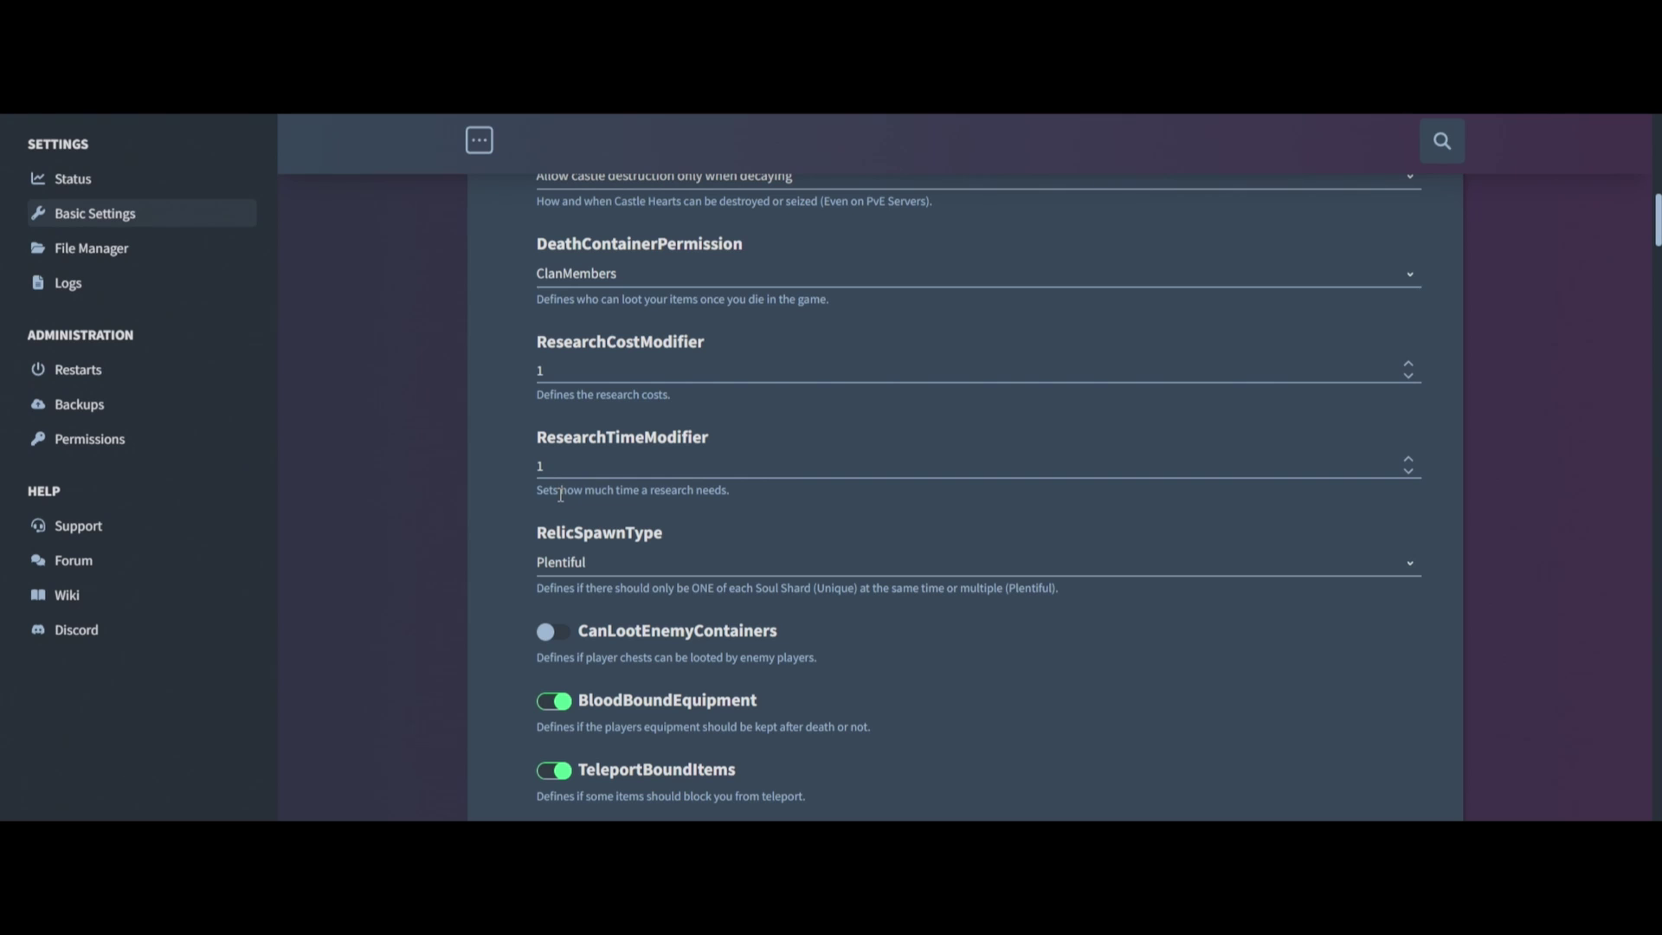
# Review the research modifiers and choose Plentiful as the RelicSpawnType.
pyautogui.scroll(-2, 560, 494)
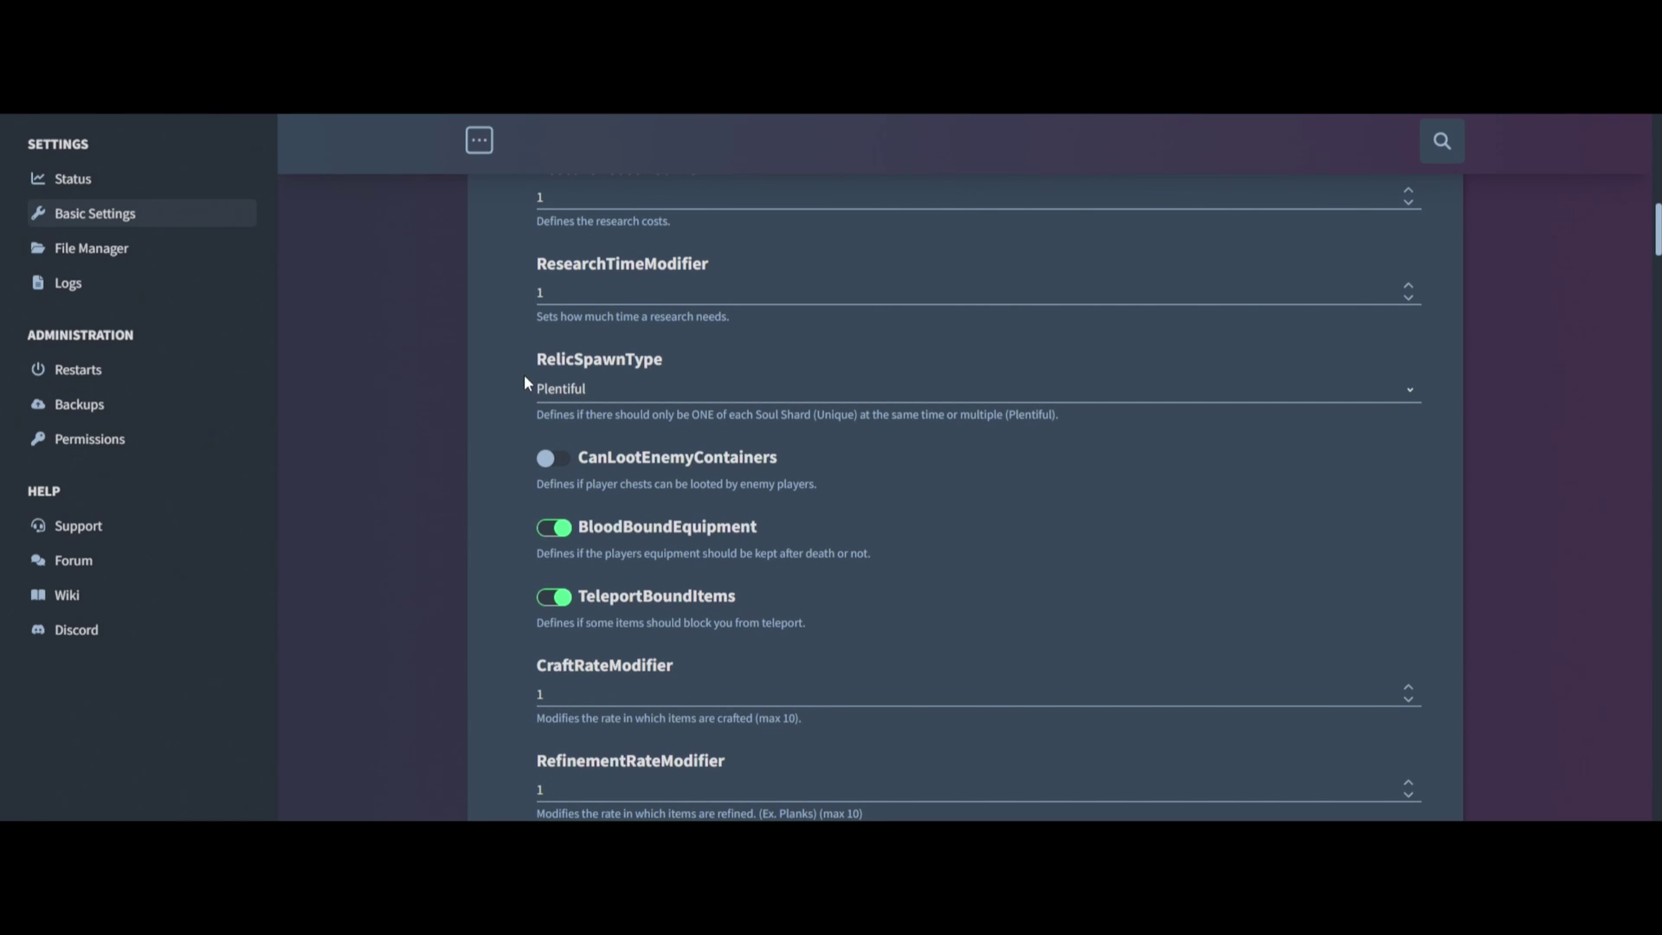
pyautogui.scroll(2, 554, 346)
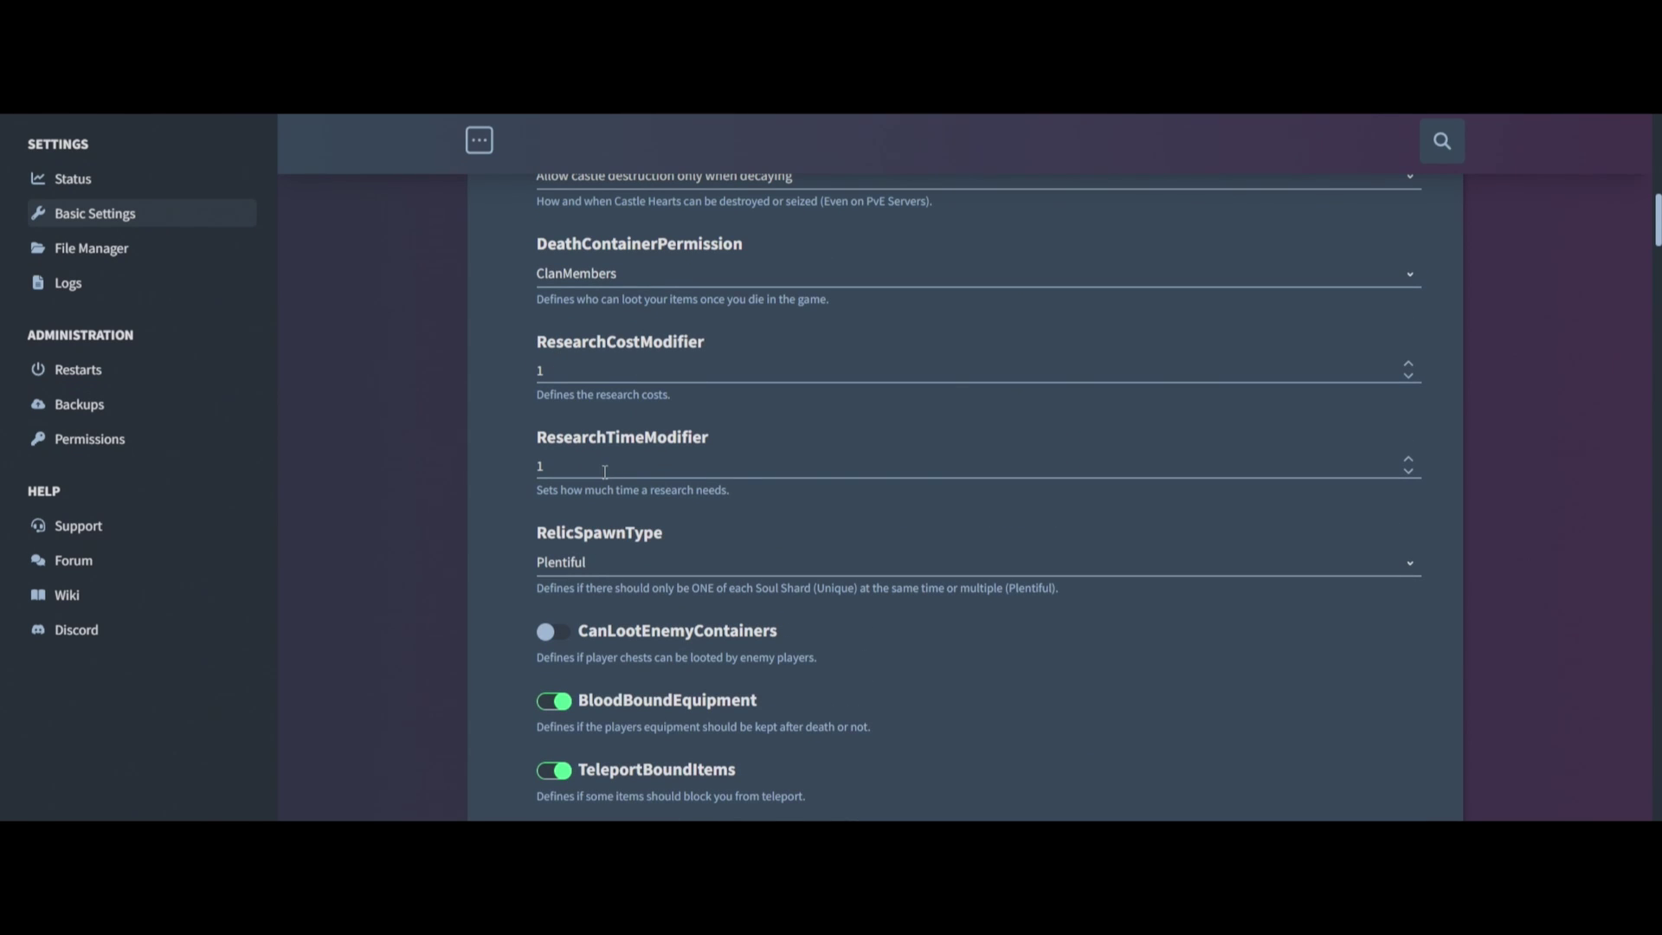
pyautogui.scroll(-4, 655, 489)
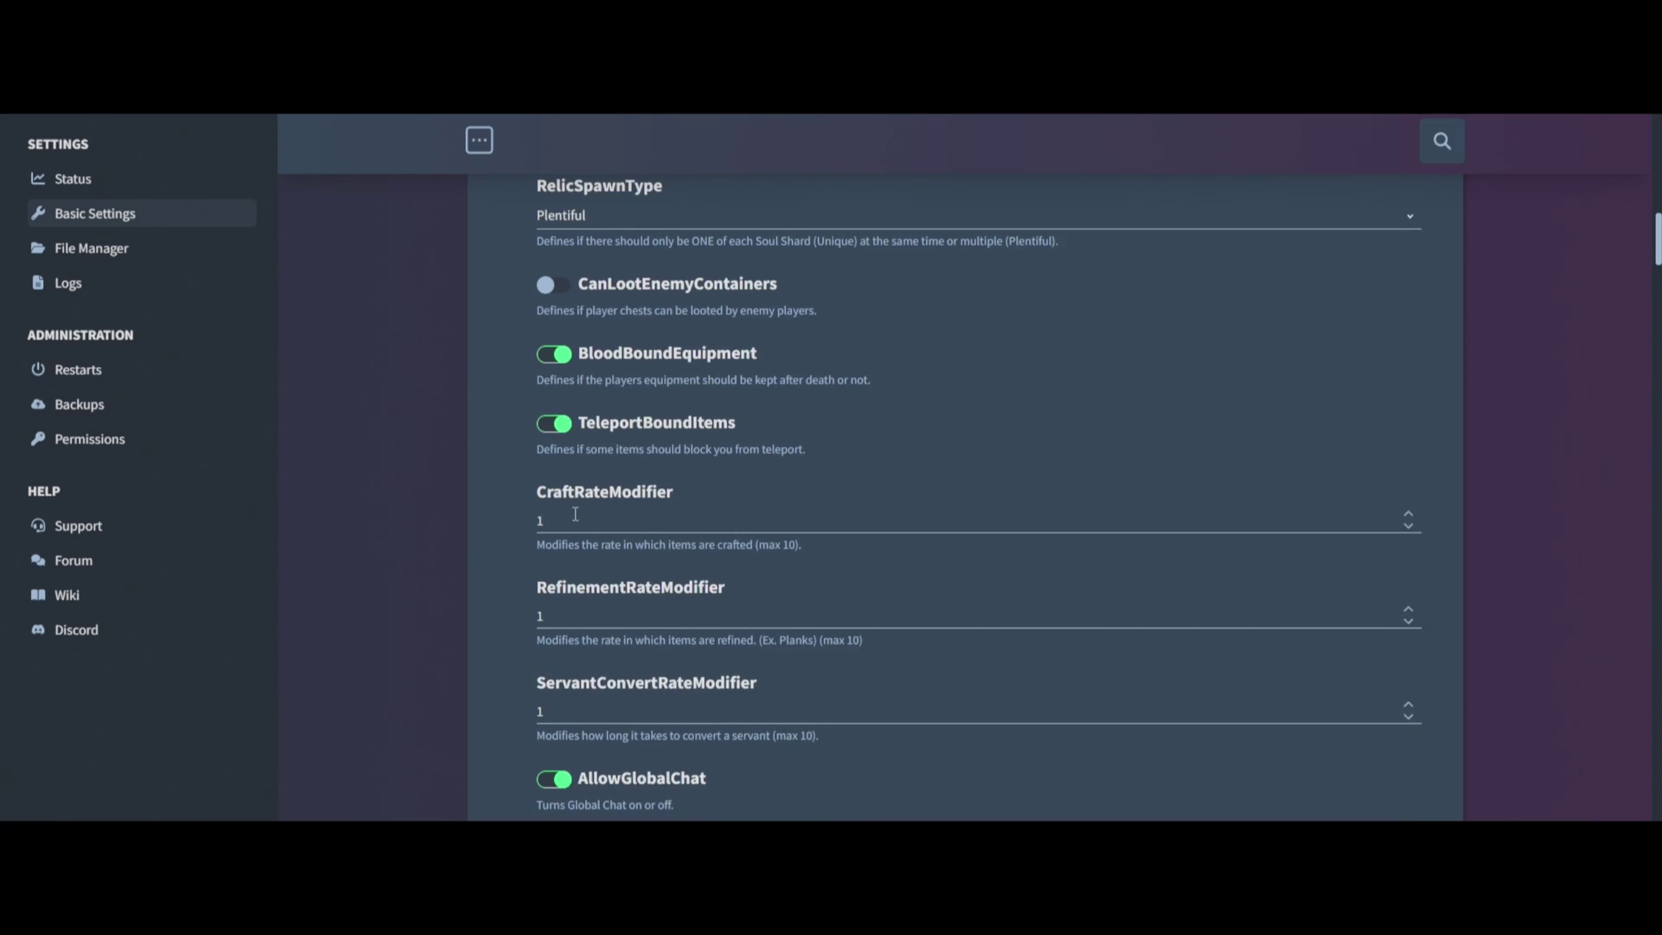
pyautogui.scroll(2, 623, 391)
pyautogui.click(623, 390)
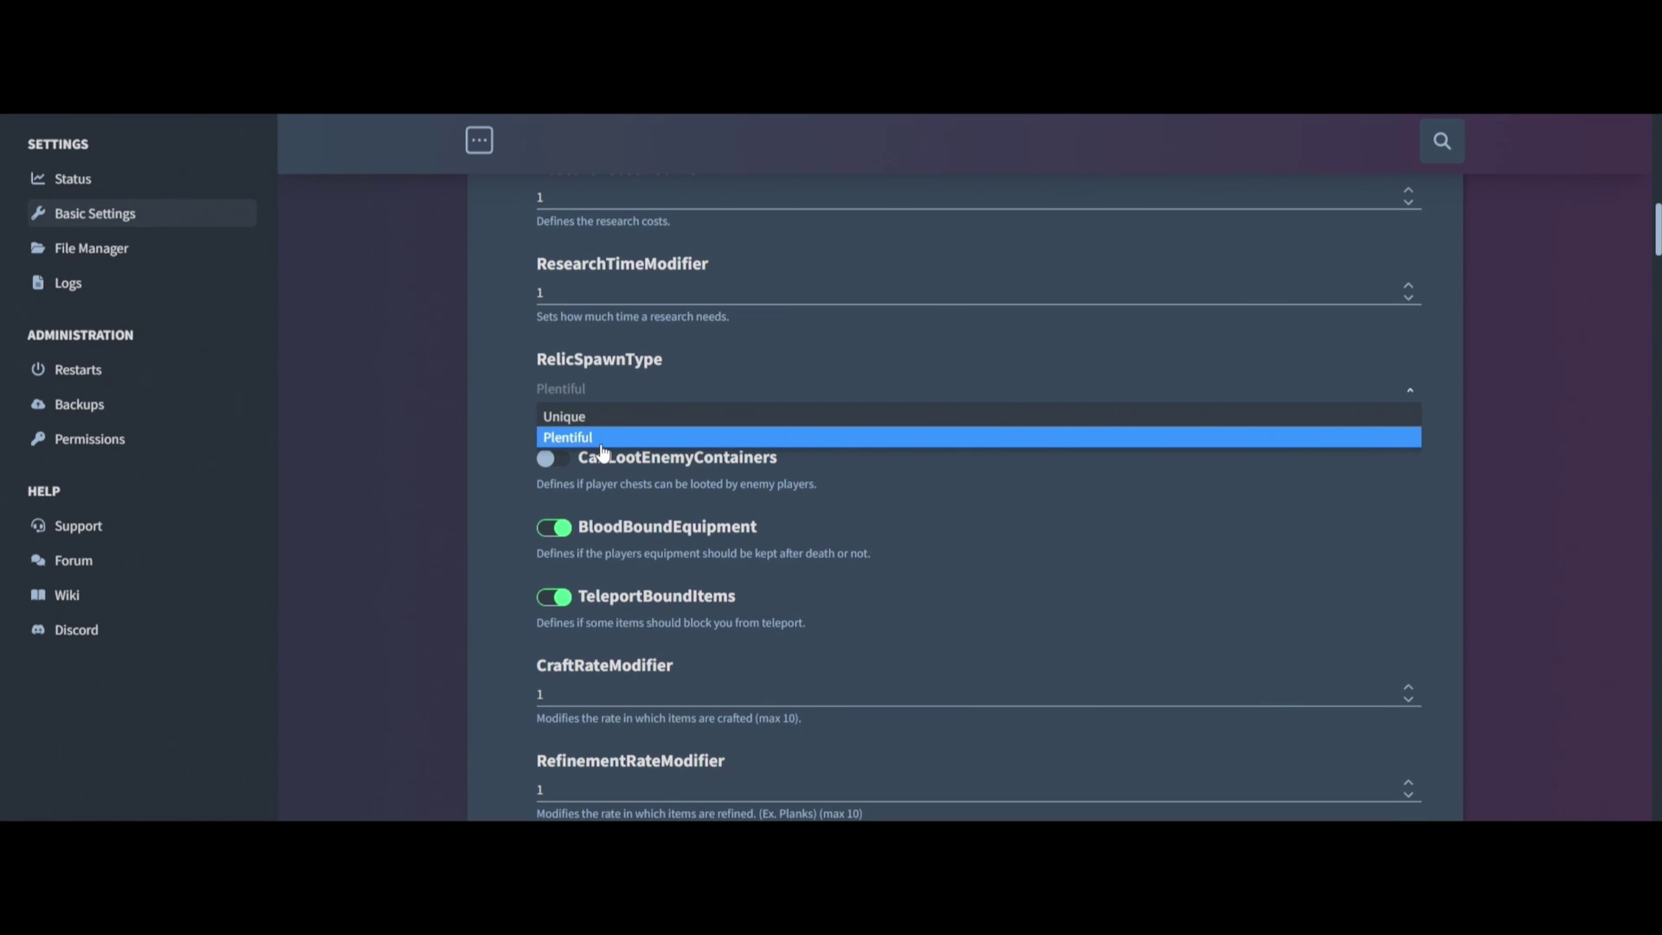
pyautogui.click(601, 445)
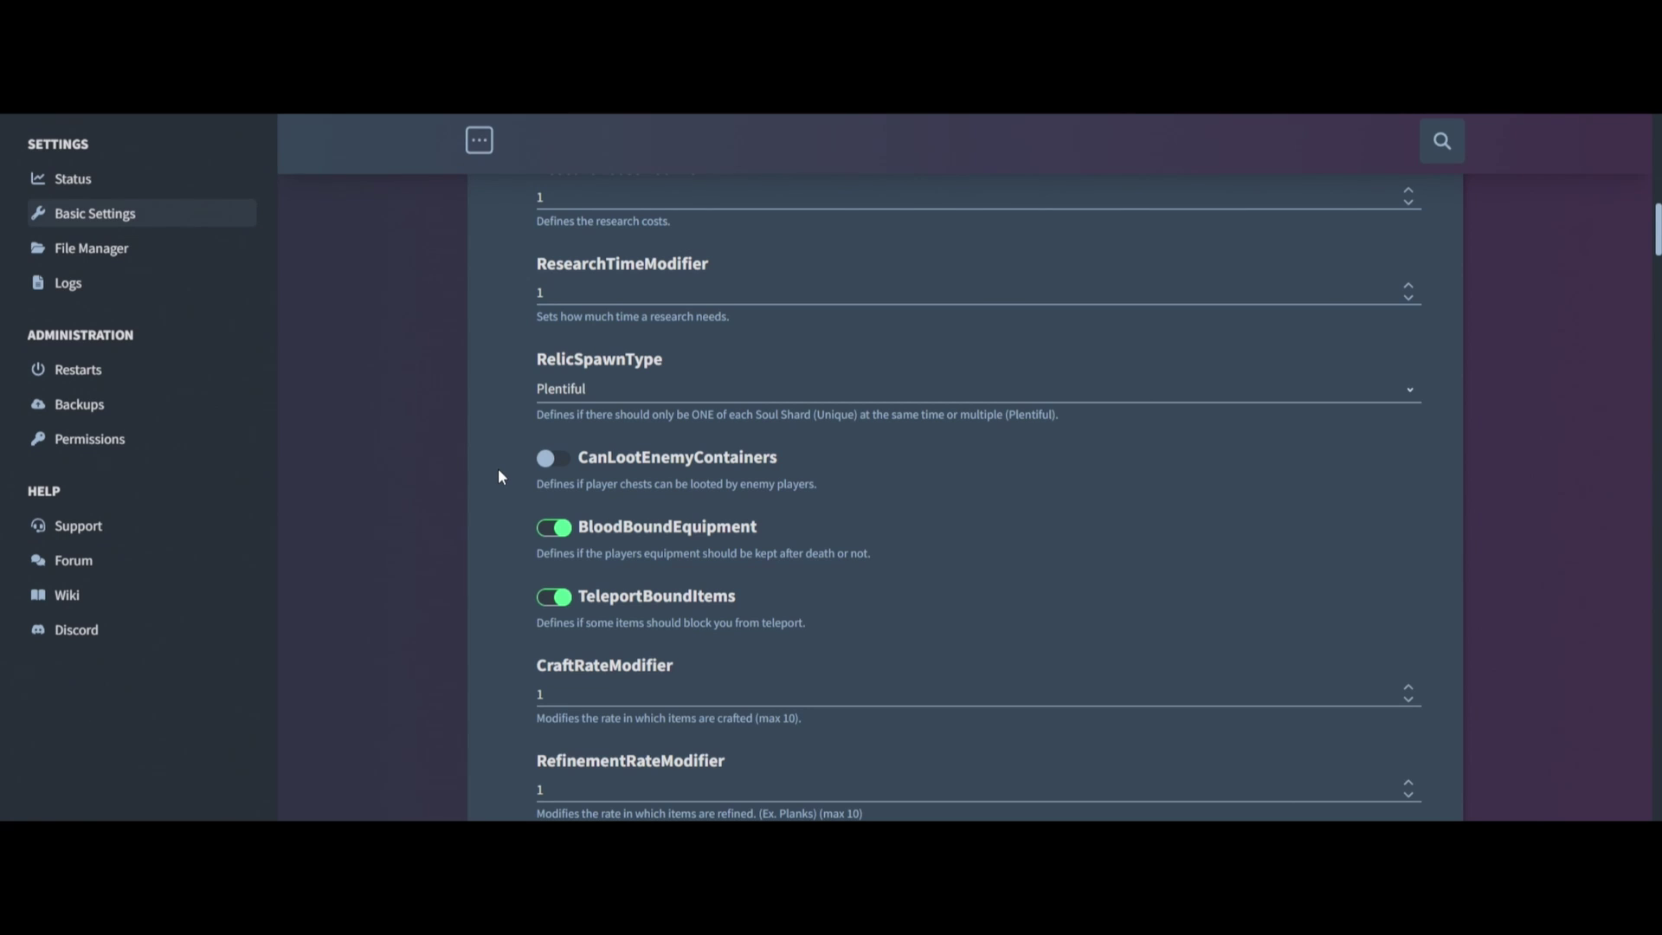
# Turn CanLootEnemyContainers on and back off.
pyautogui.scroll(-2, 499, 476)
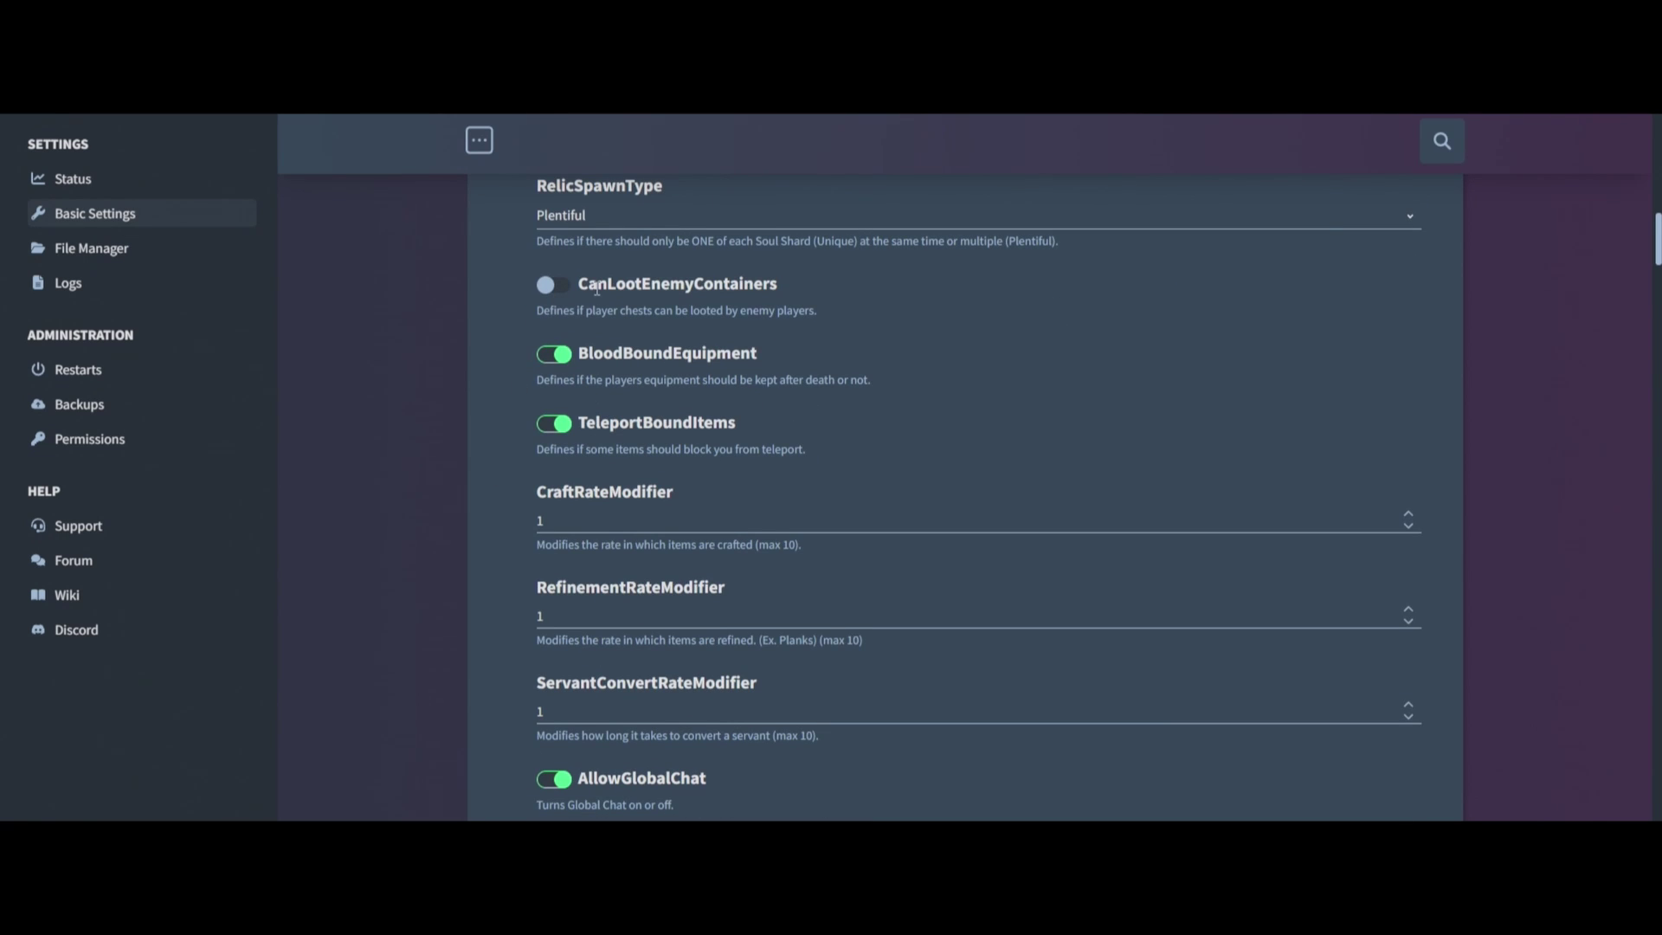
pyautogui.click(554, 293)
pyautogui.click(559, 286)
pyautogui.scroll(-1, 507, 379)
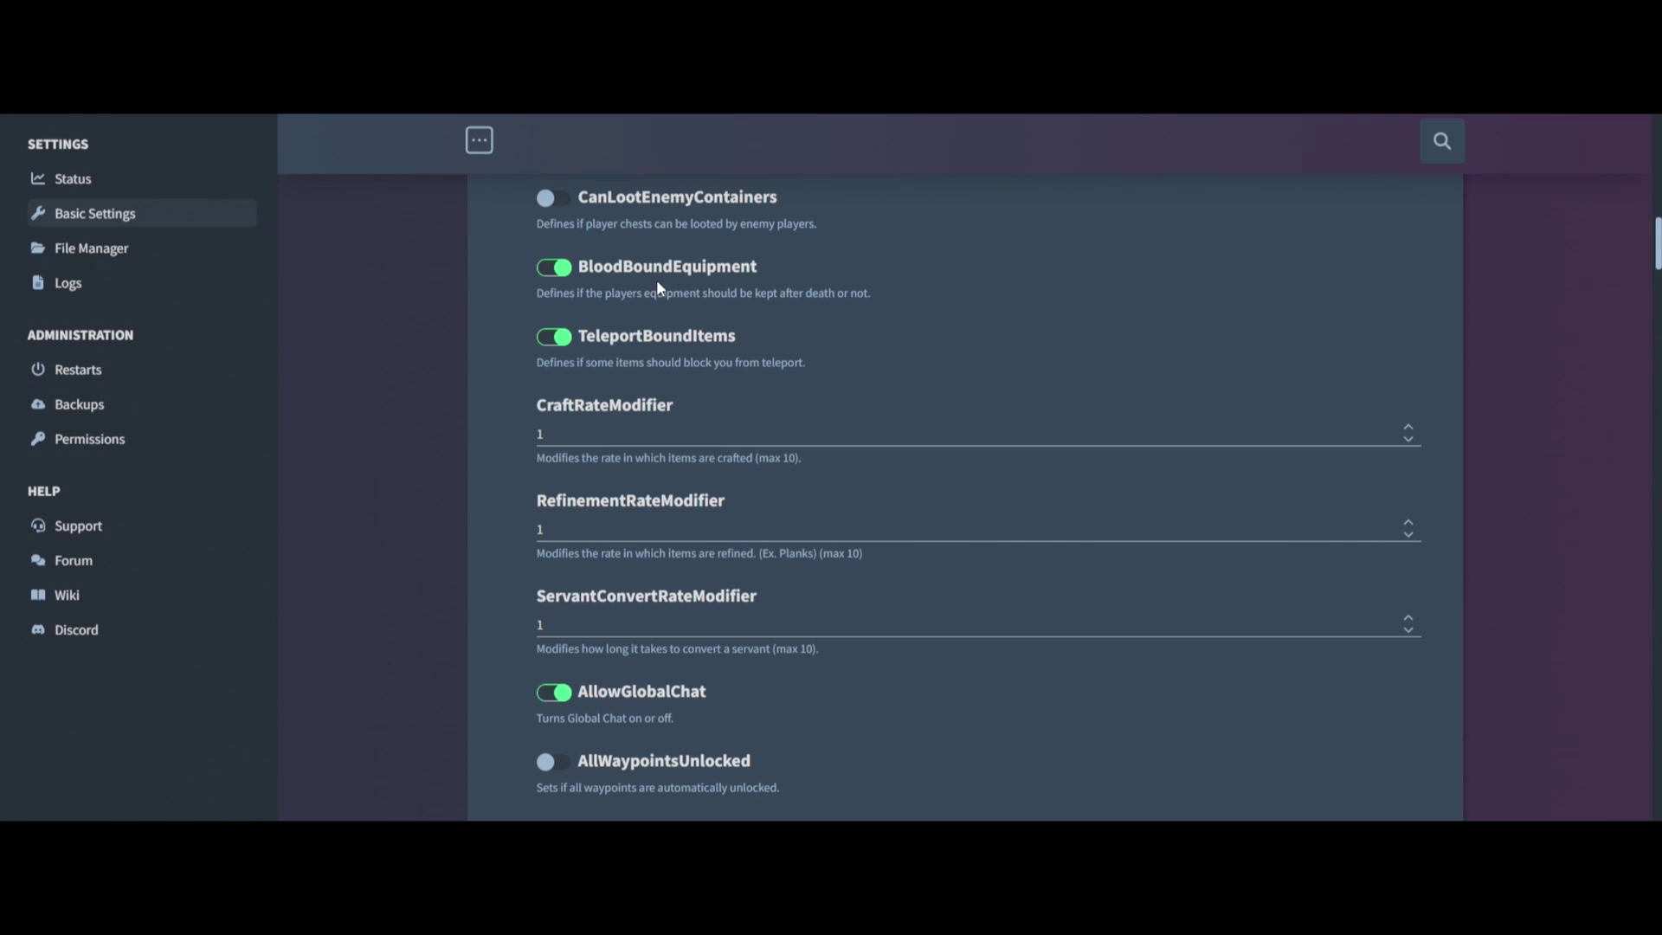
# Turn BloodBoundEquipment off and back on, and switch off TeleportBoundItems.
pyautogui.click(552, 270)
pyautogui.click(552, 270)
pyautogui.click(550, 341)
pyautogui.scroll(-2, 485, 454)
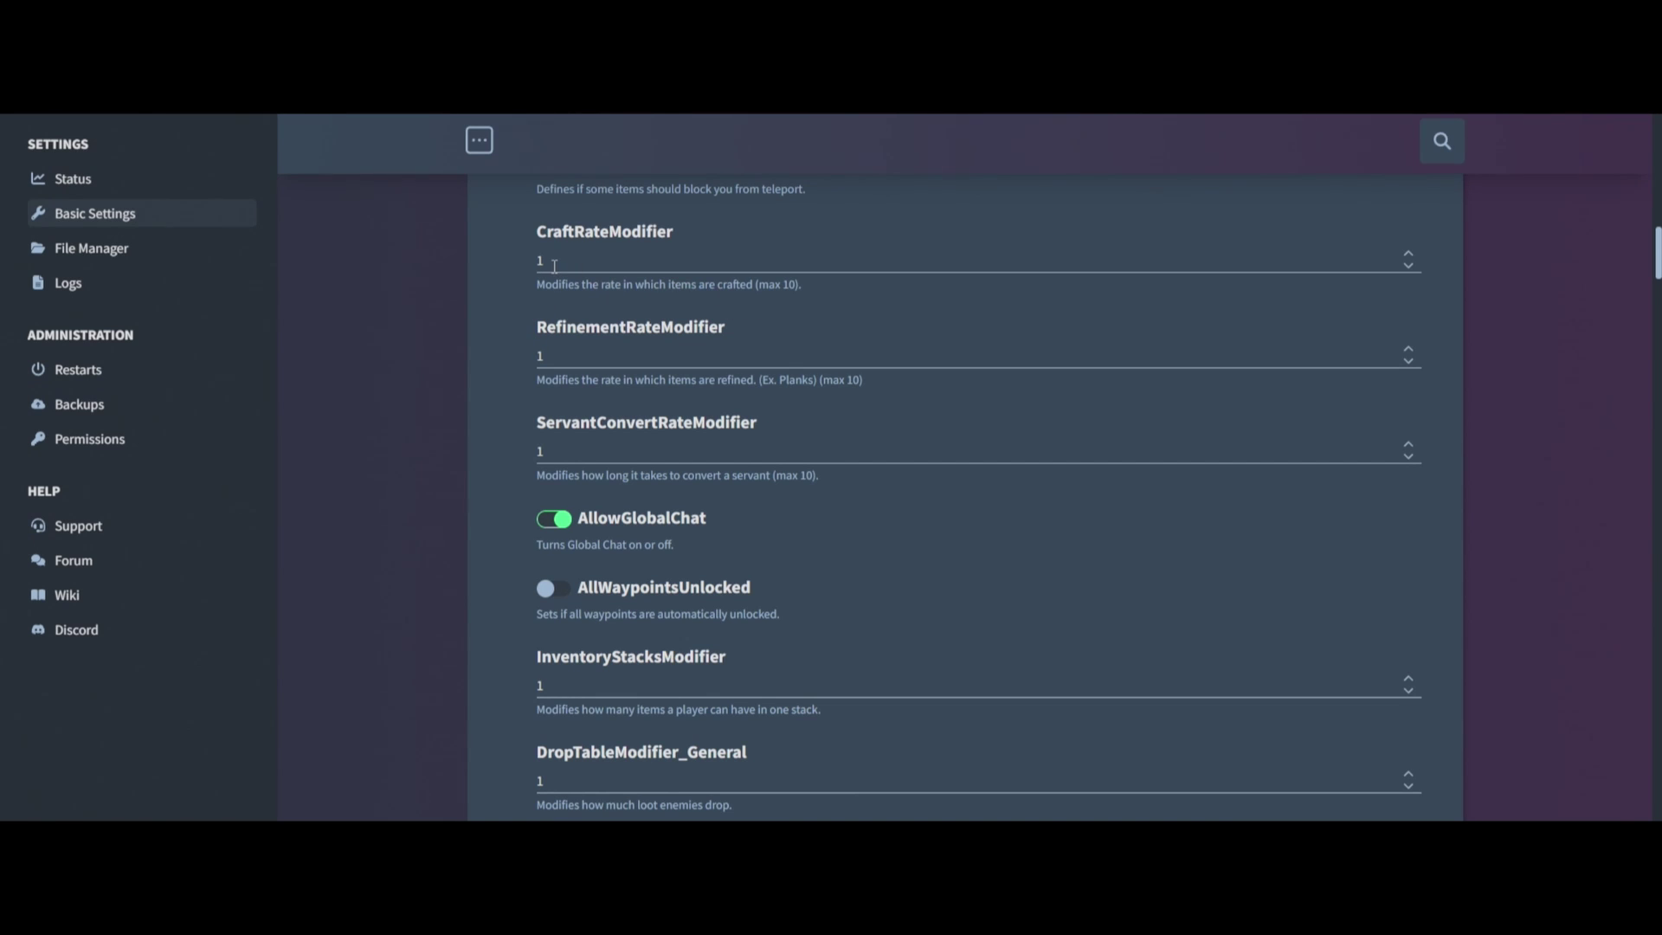
# Set CraftRateModifier, RefinementRateModifier and ServantConvertRateModifier to 5 each.
pyautogui.moveTo(549, 260); pyautogui.dragTo(511, 265)
pyautogui.write('5')
pyautogui.moveTo(576, 355); pyautogui.dragTo(485, 359)
pyautogui.write('5')
pyautogui.moveTo(560, 454); pyautogui.dragTo(495, 454)
pyautogui.write('5')
# Review the global chat and waypoint unlock options, down to the inventory stack, drop table and material yield modifiers.
pyautogui.scroll(-2, 516, 481)
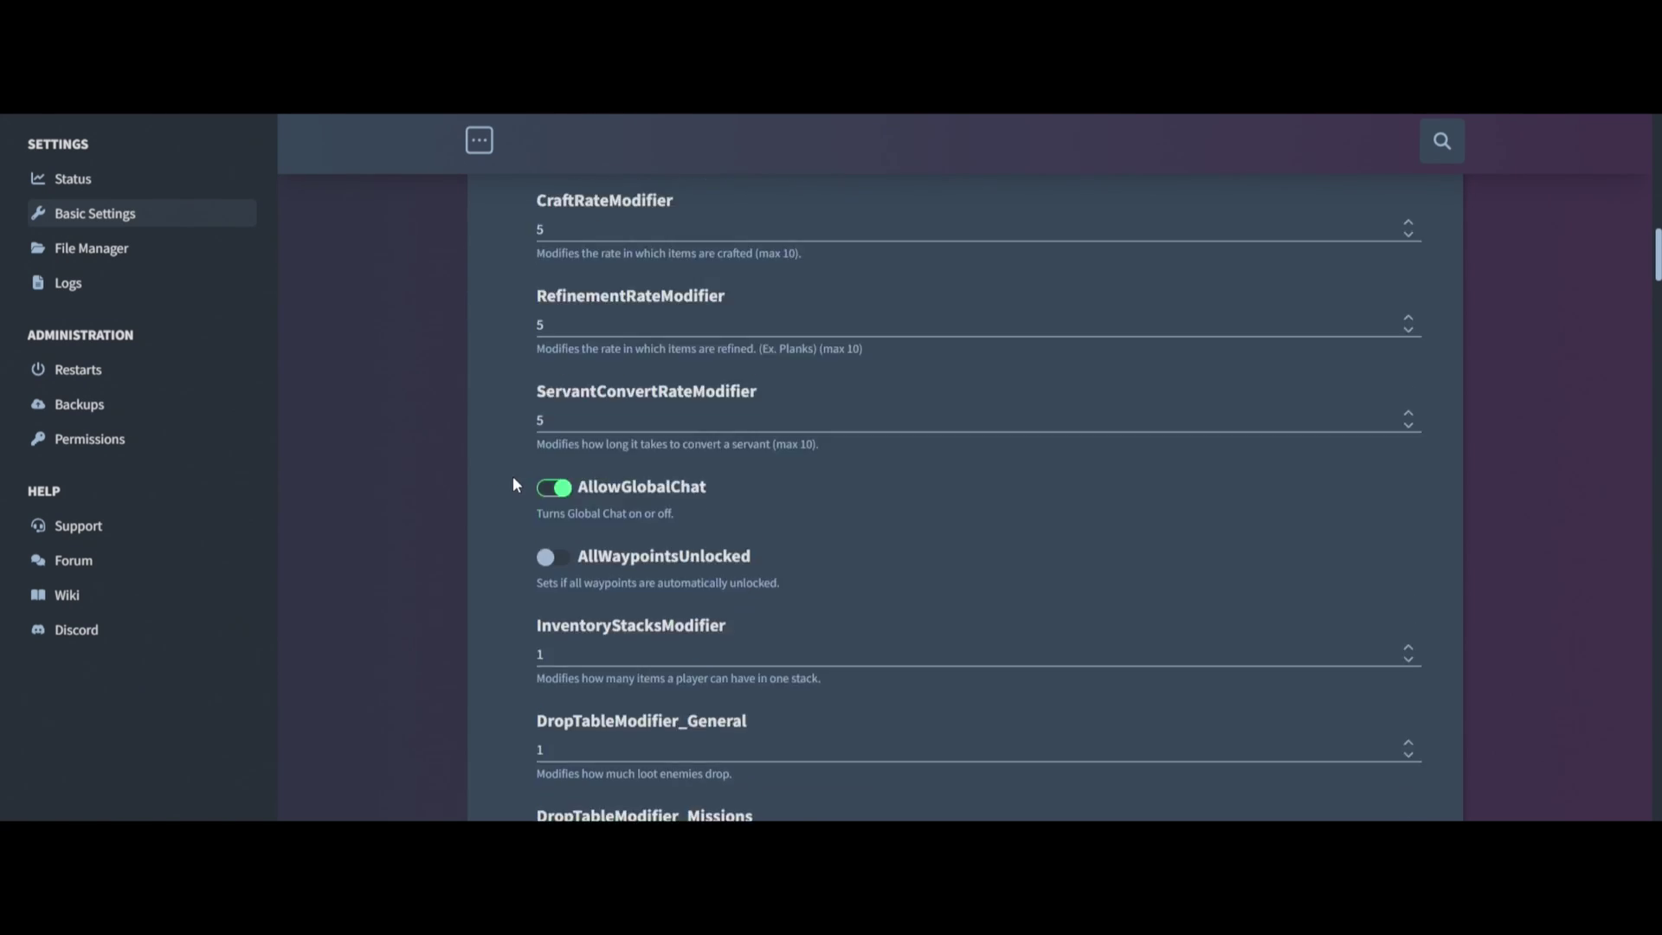
pyautogui.scroll(2, 542, 470)
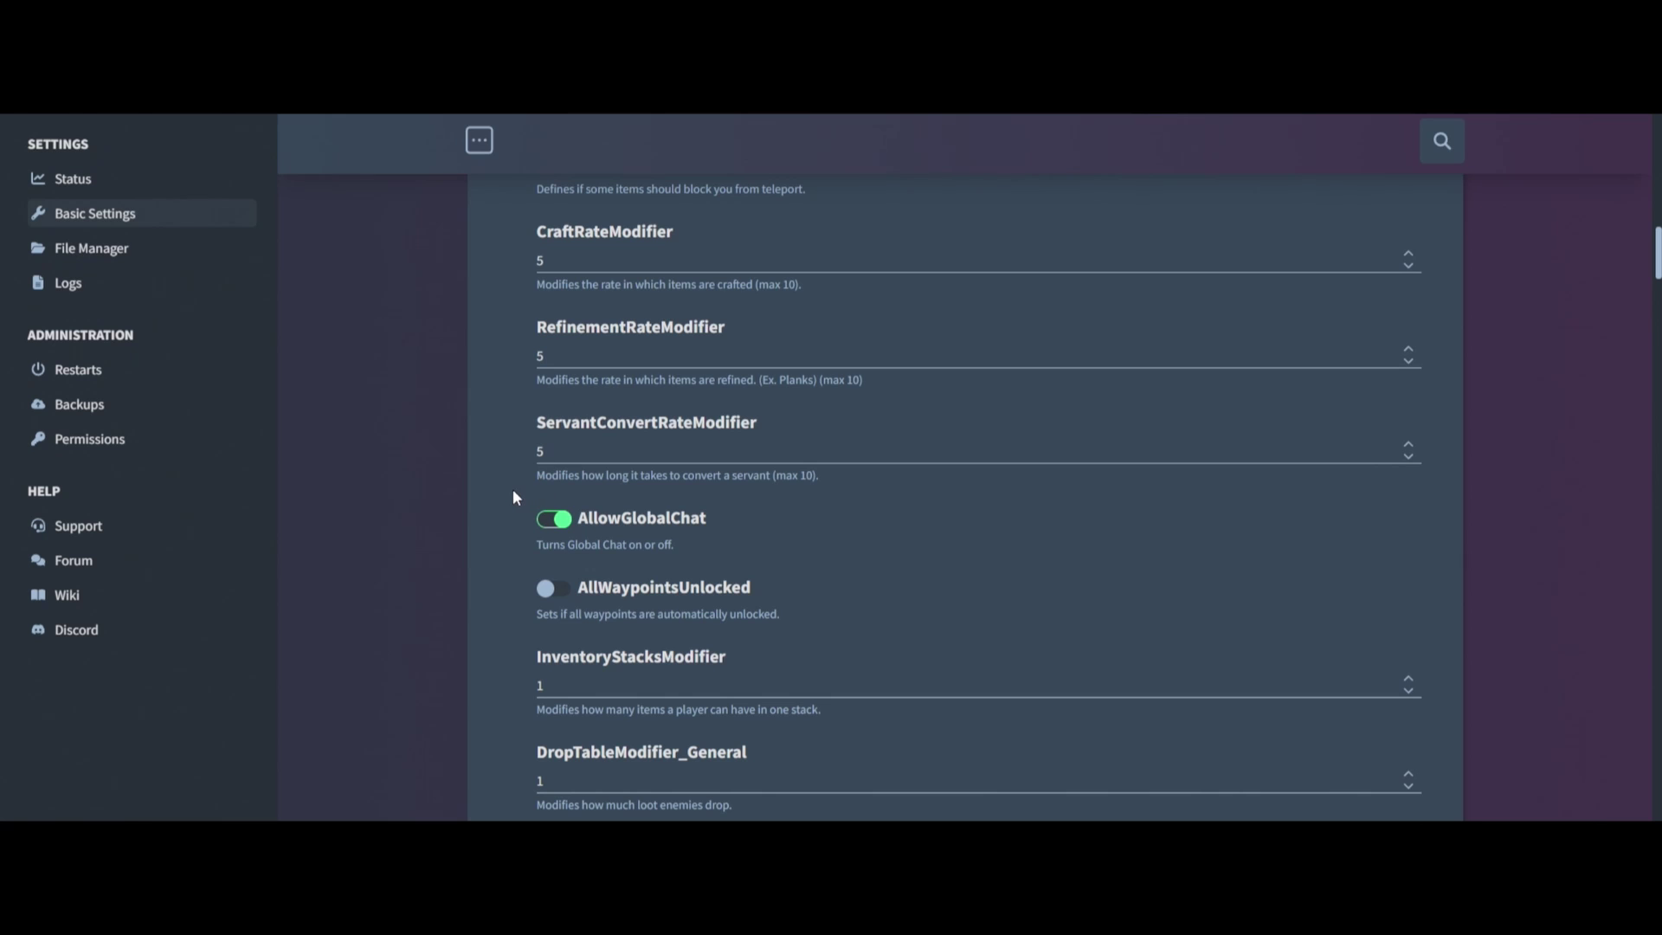
pyautogui.scroll(-3, 509, 494)
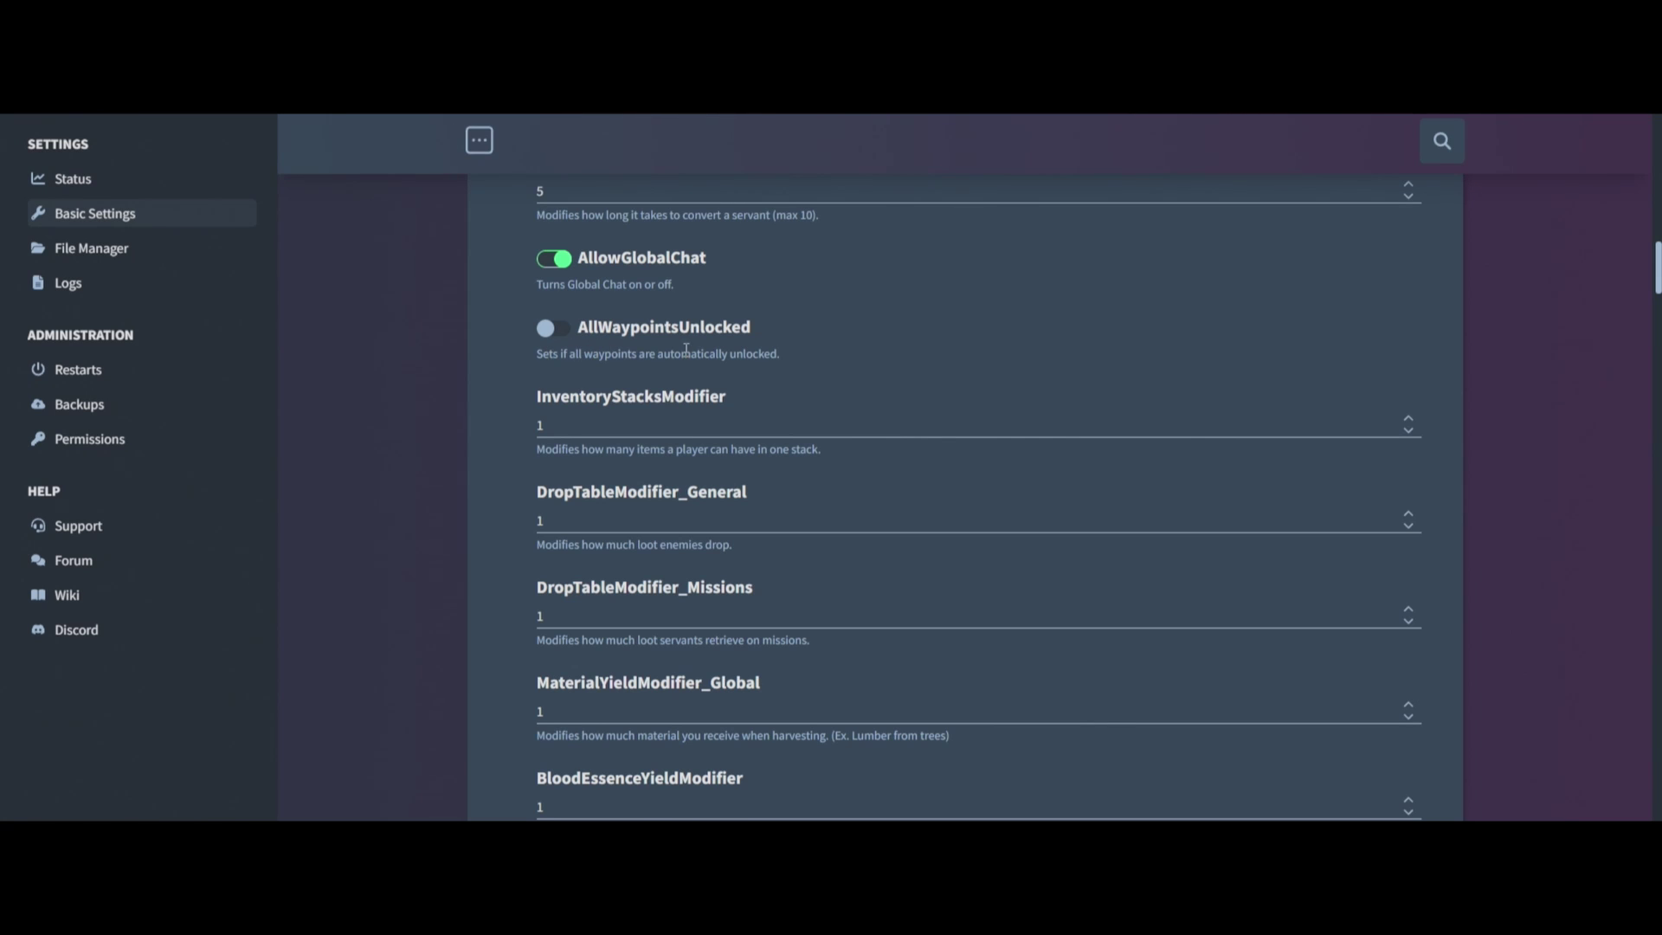
pyautogui.scroll(-2, 344, 402)
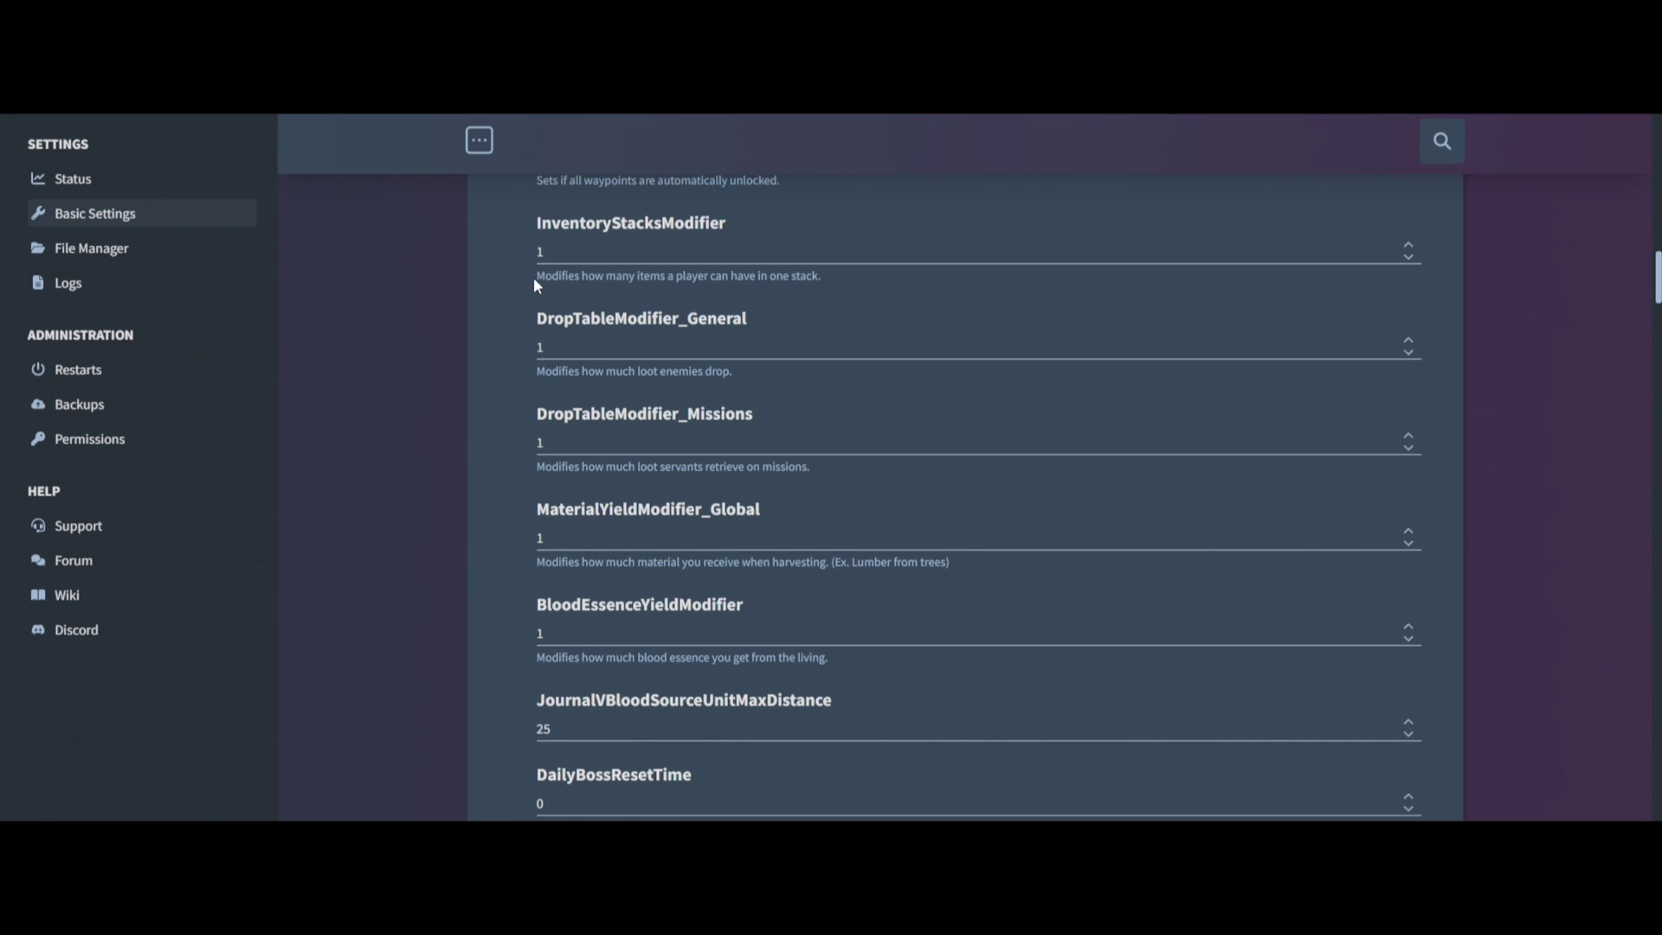
# Set ClanSize to 10 players per clan in the extended settings.
pyautogui.moveTo(534, 277); pyautogui.dragTo(866, 278)
pyautogui.click(865, 278)
pyautogui.scroll(-3, 514, 666)
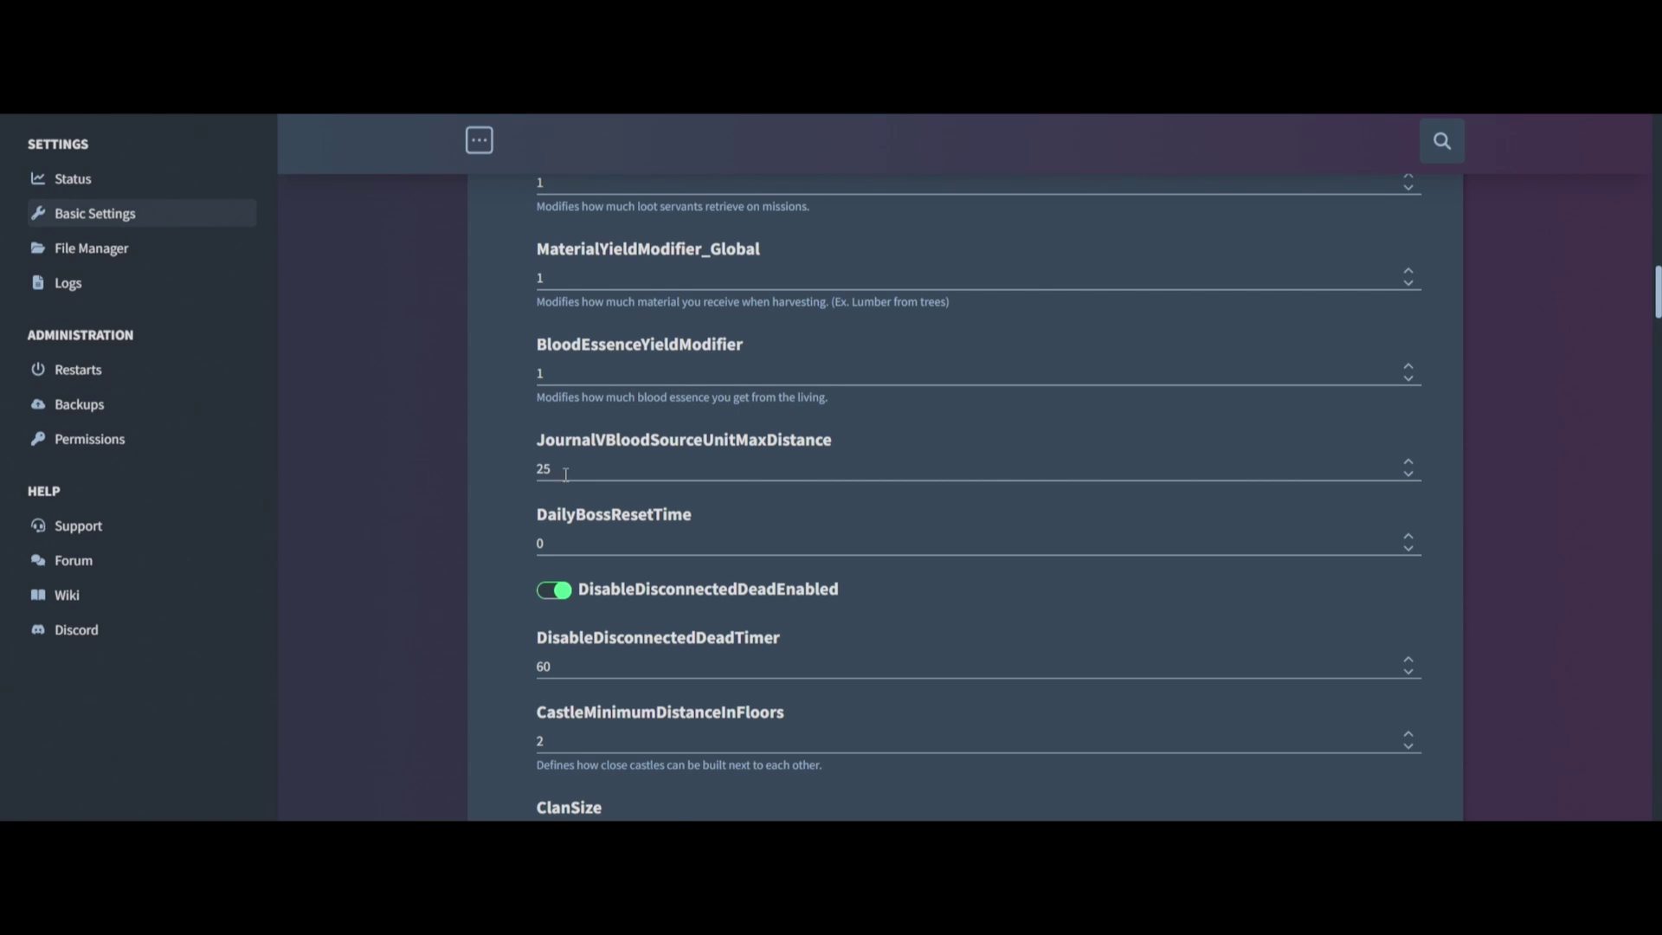
pyautogui.scroll(-1, 533, 485)
pyautogui.scroll(-1, 532, 486)
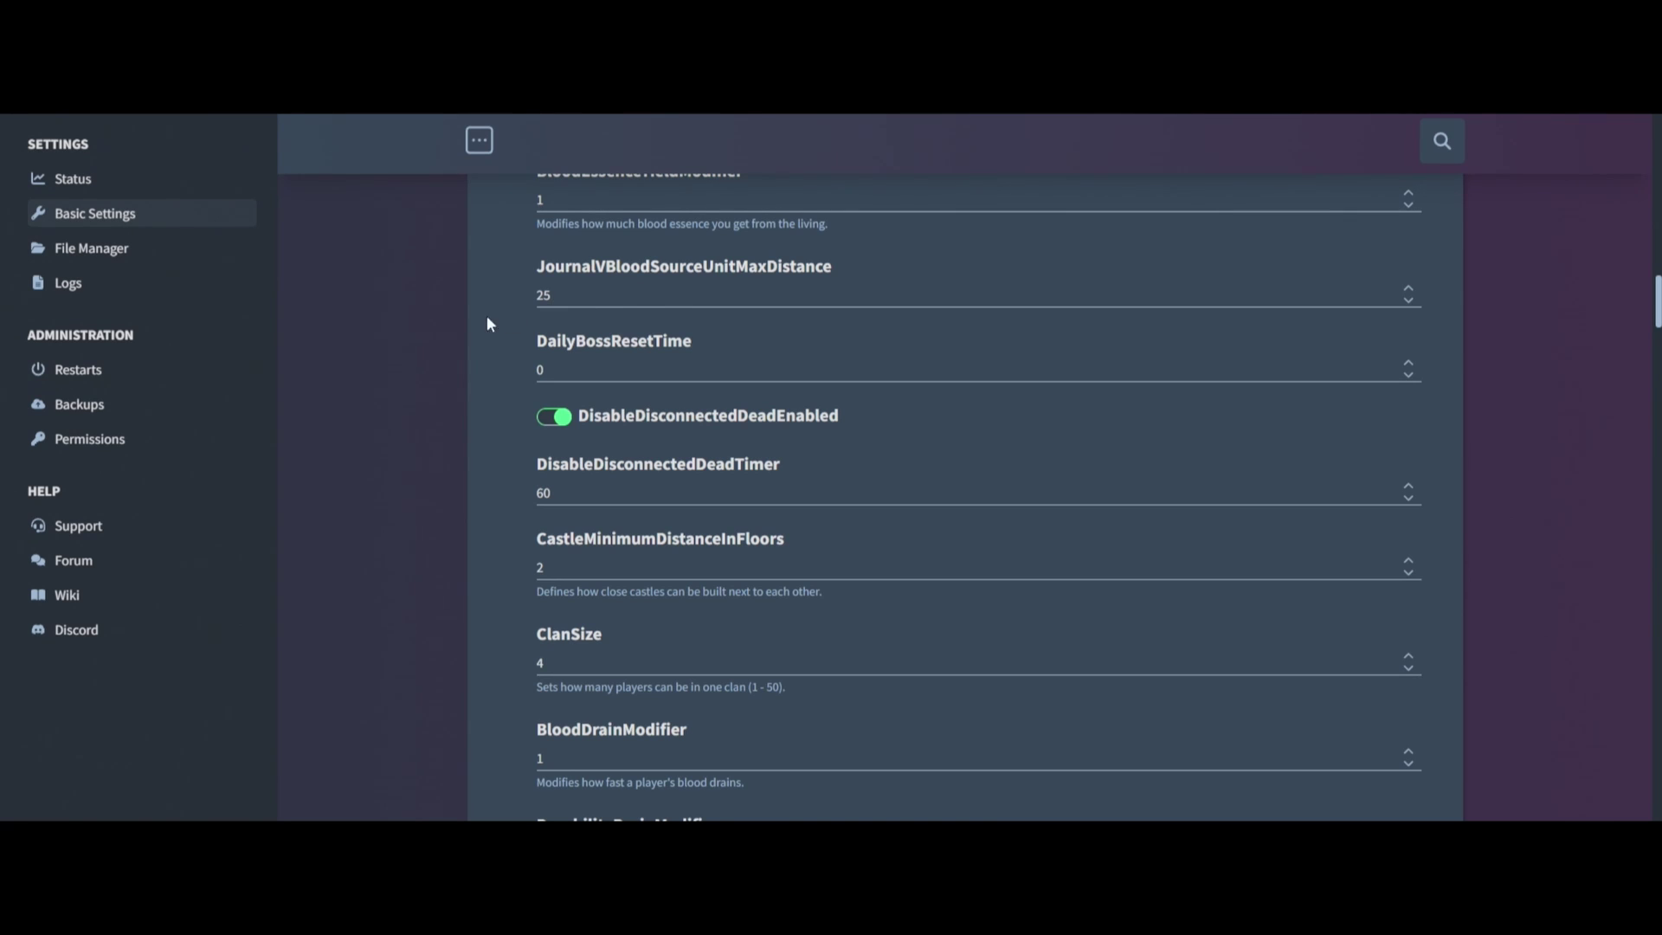
pyautogui.scroll(-1, 484, 476)
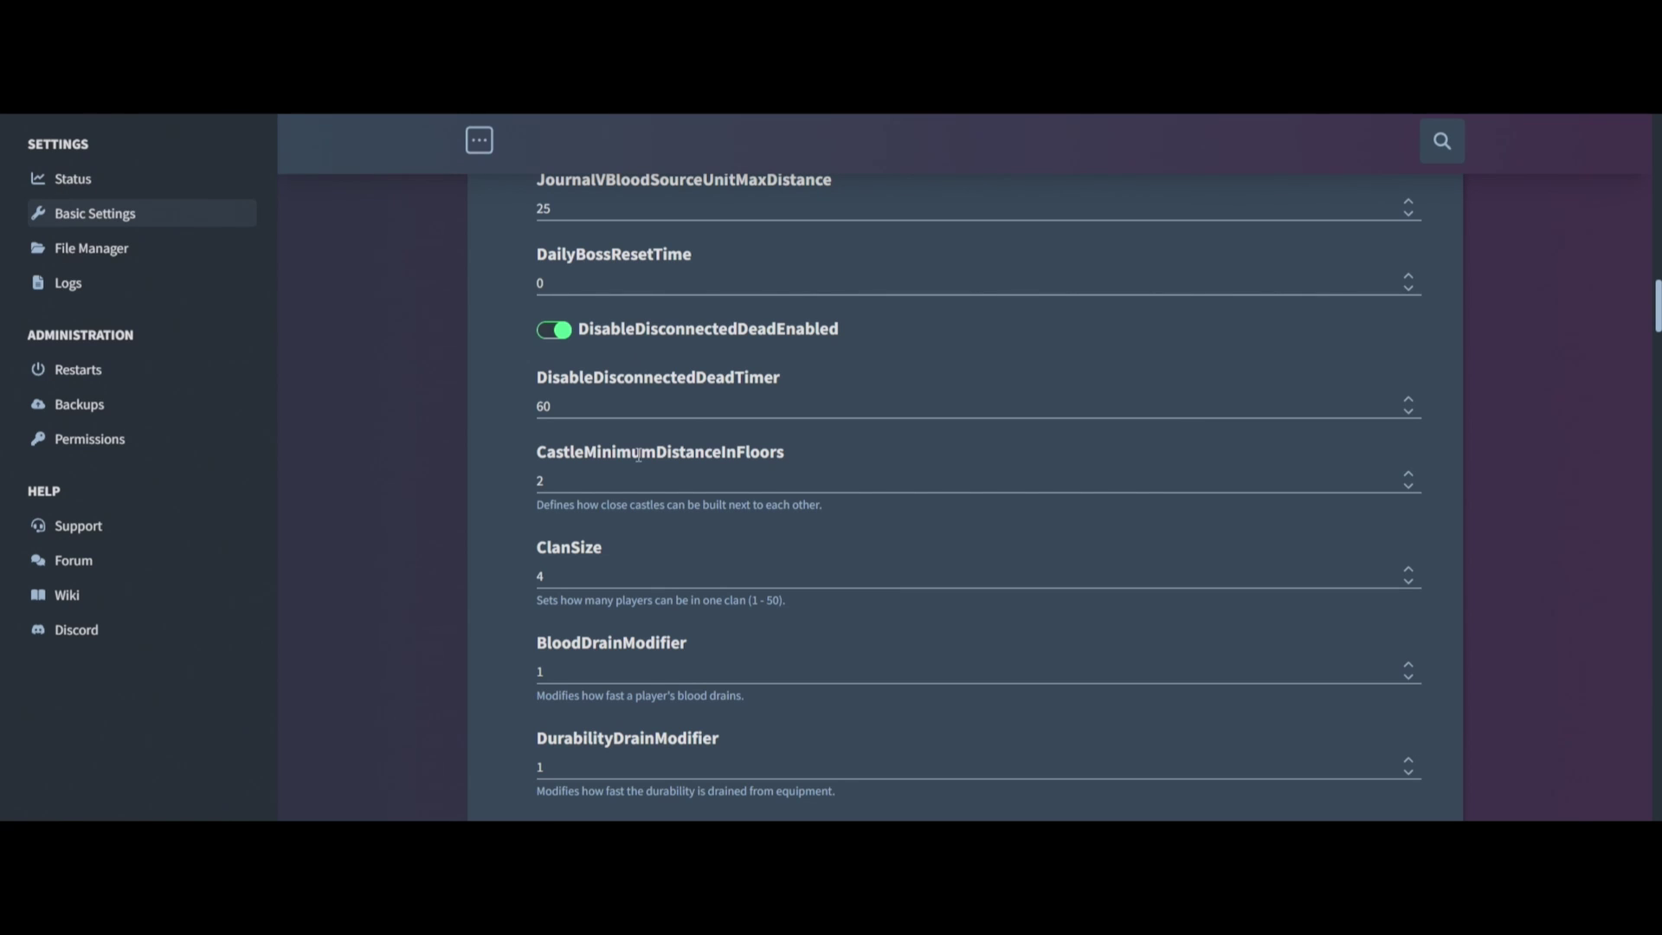
pyautogui.scroll(-1, 554, 466)
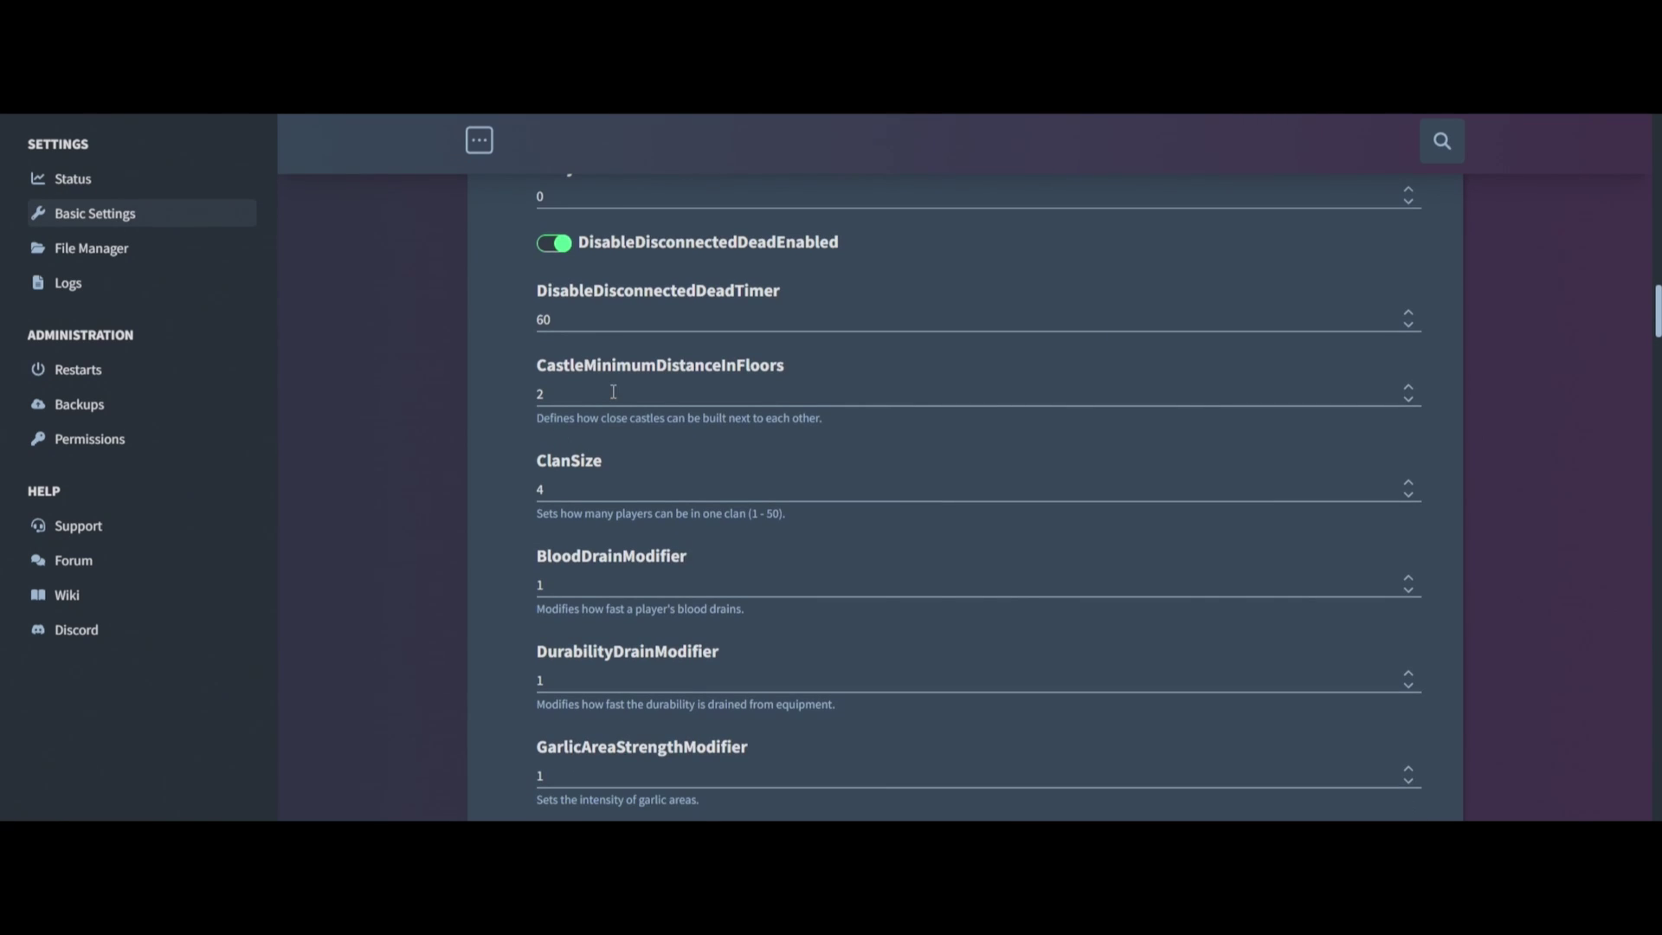
pyautogui.scroll(-1, 621, 434)
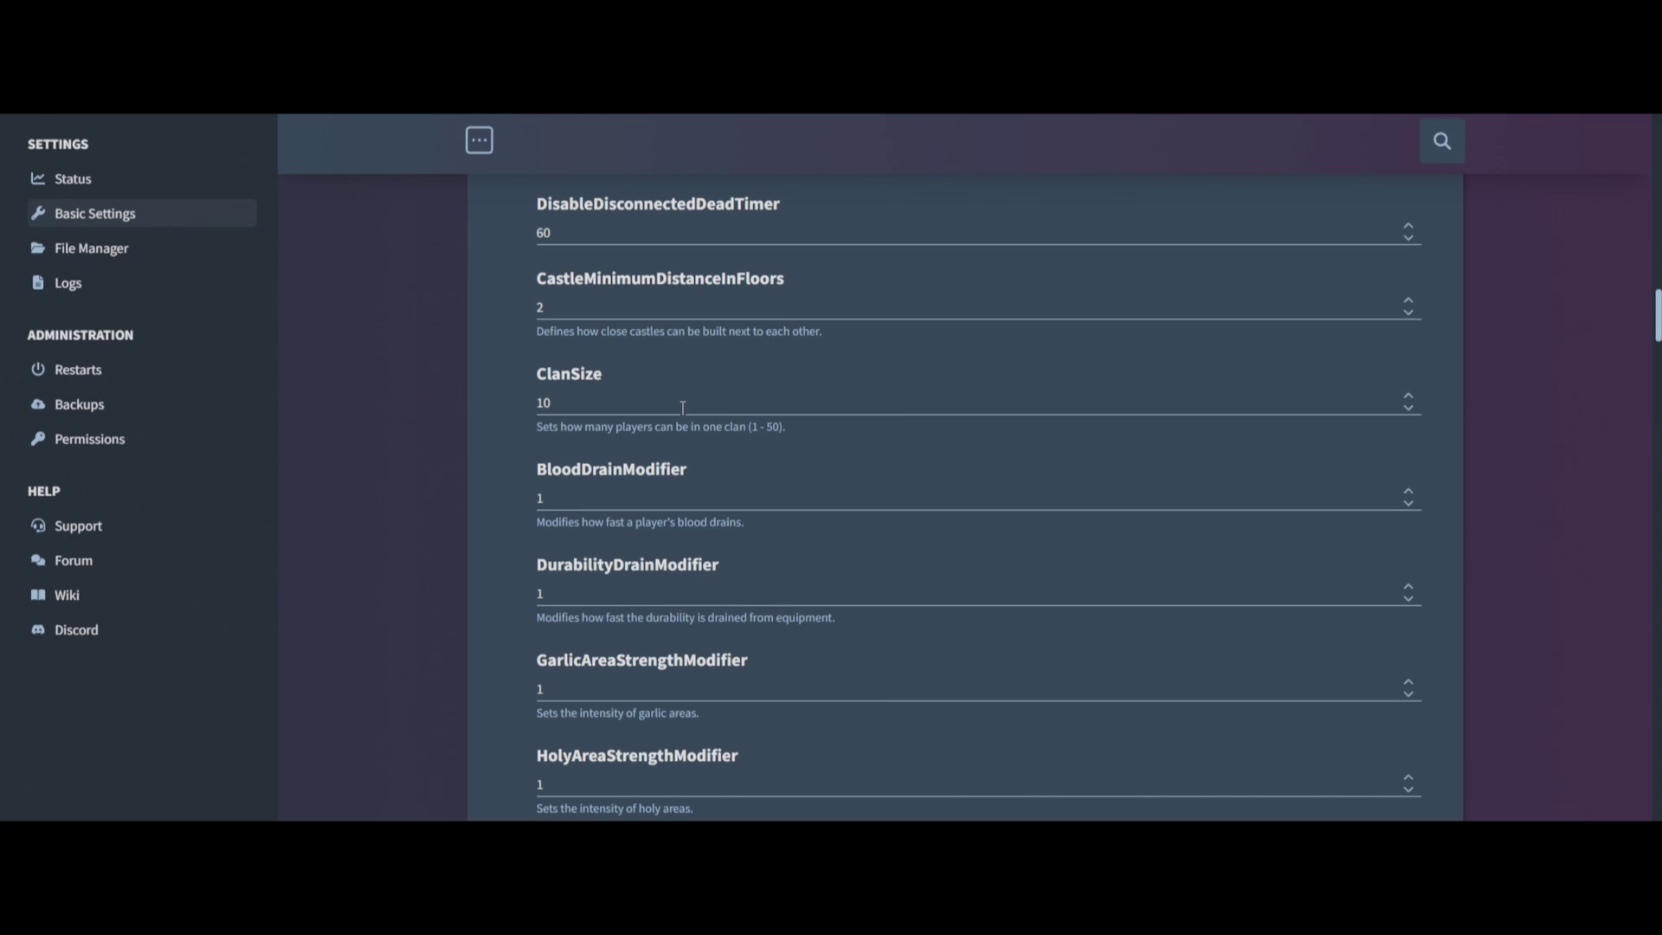
pyautogui.moveTo(568, 406); pyautogui.dragTo(542, 404)
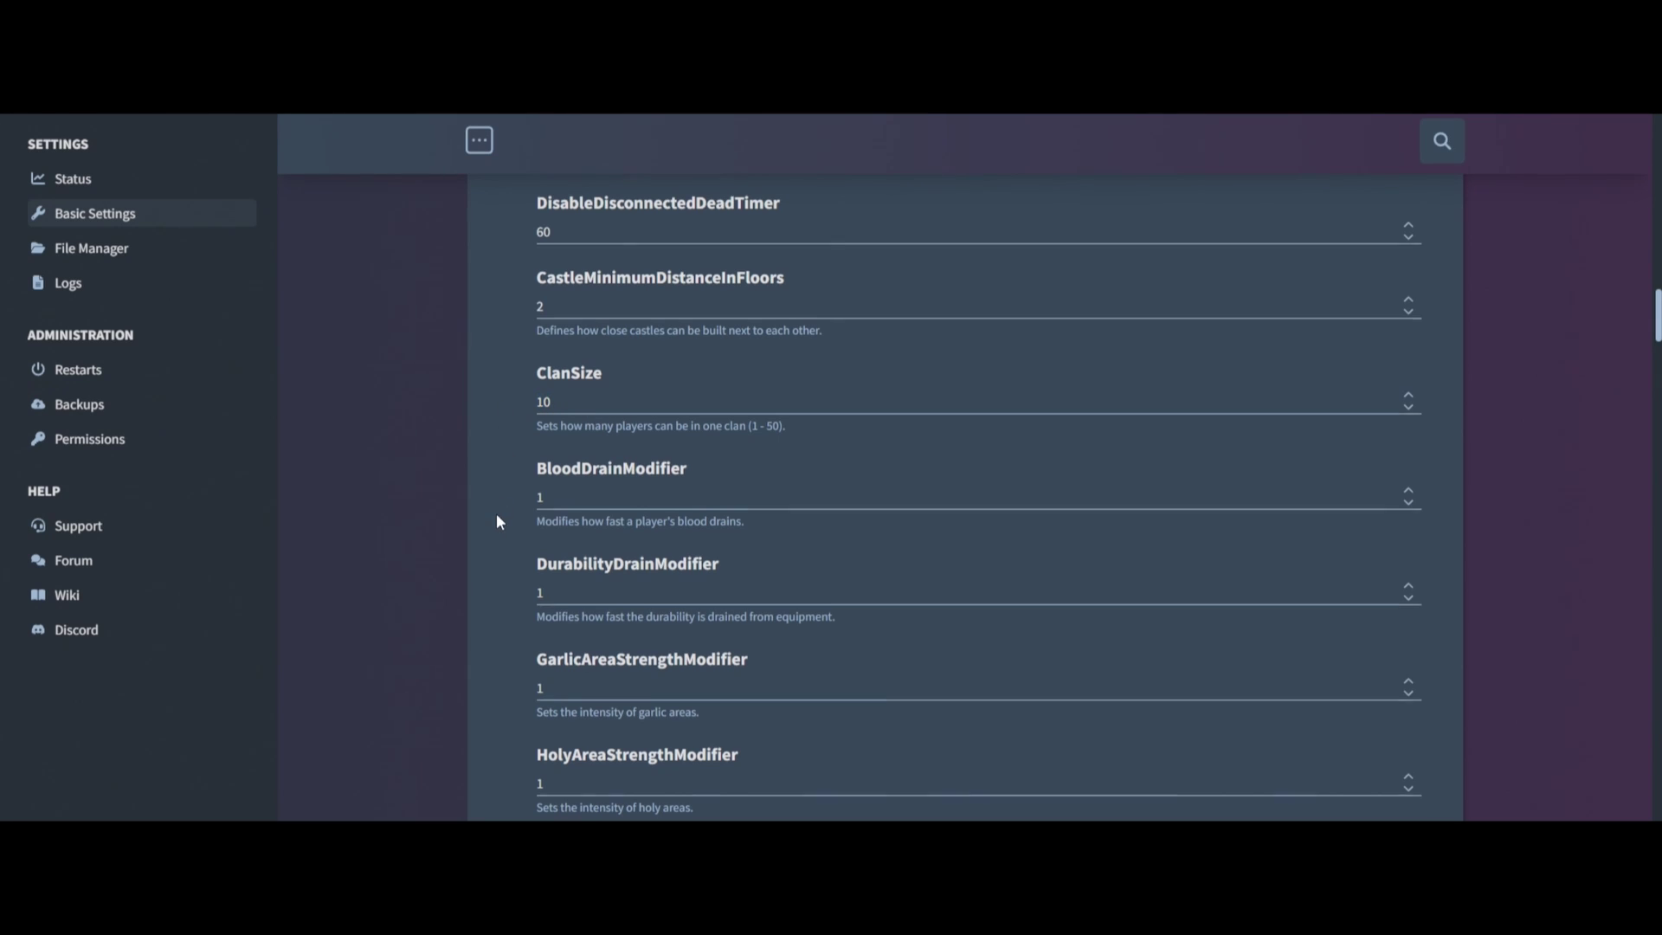
# Review the blood and durability drain, garlic, holy, silver, sun damage and castle decay modifiers.
pyautogui.scroll(-1, 497, 520)
pyautogui.scroll(-5, 496, 519)
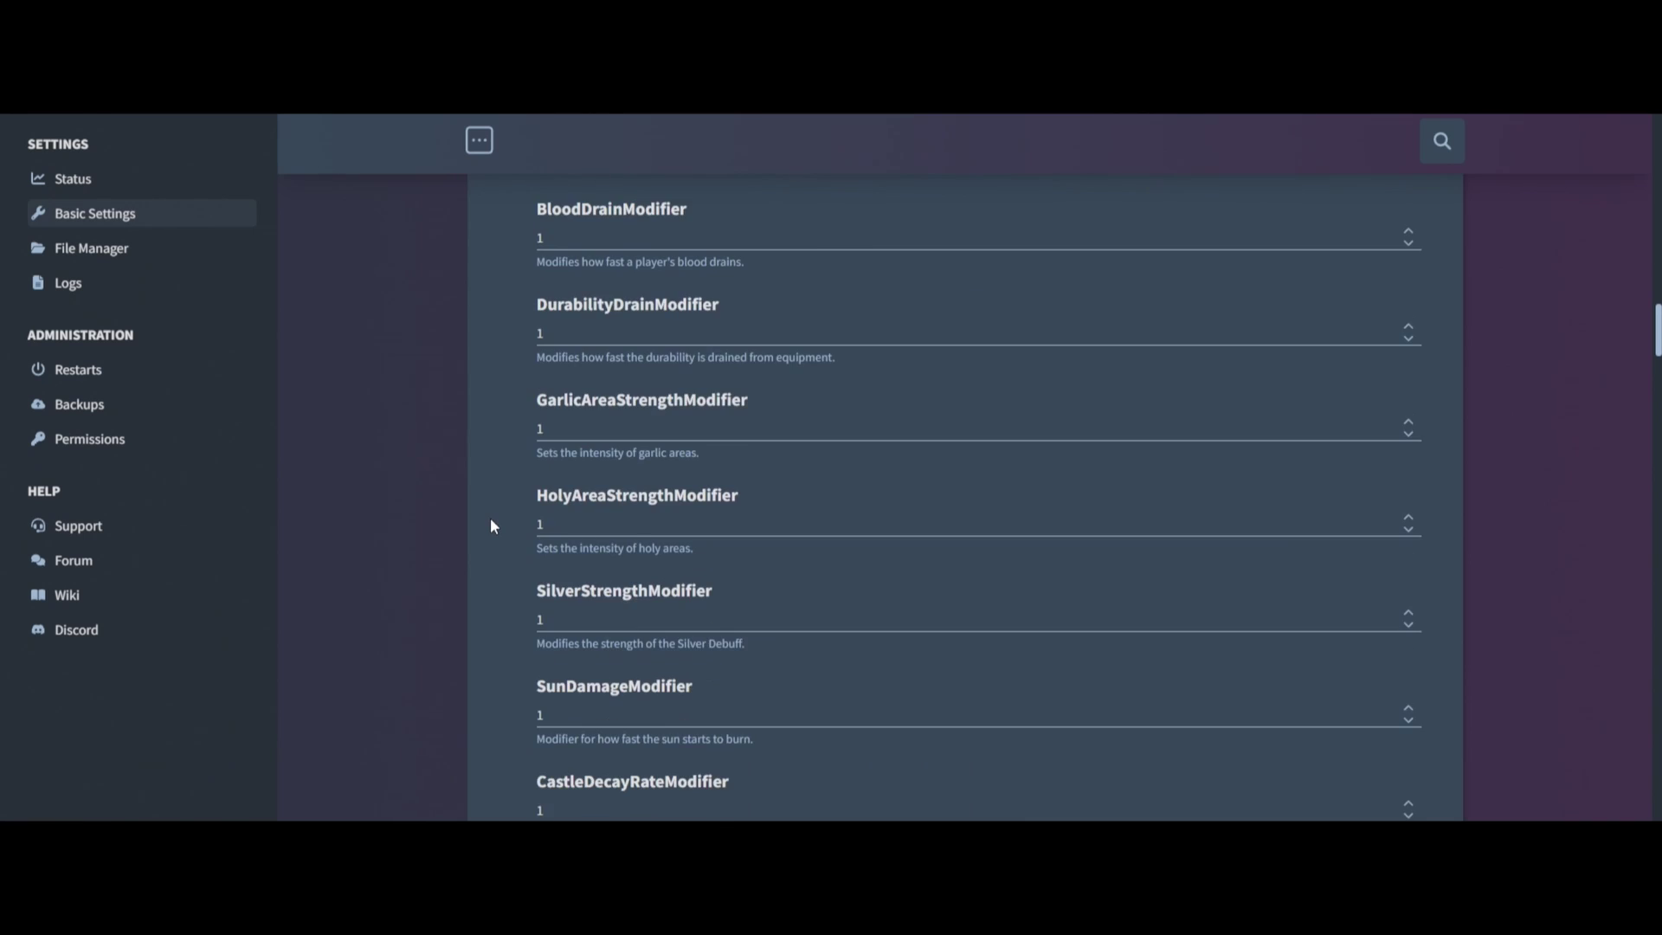
pyautogui.scroll(-3, 490, 523)
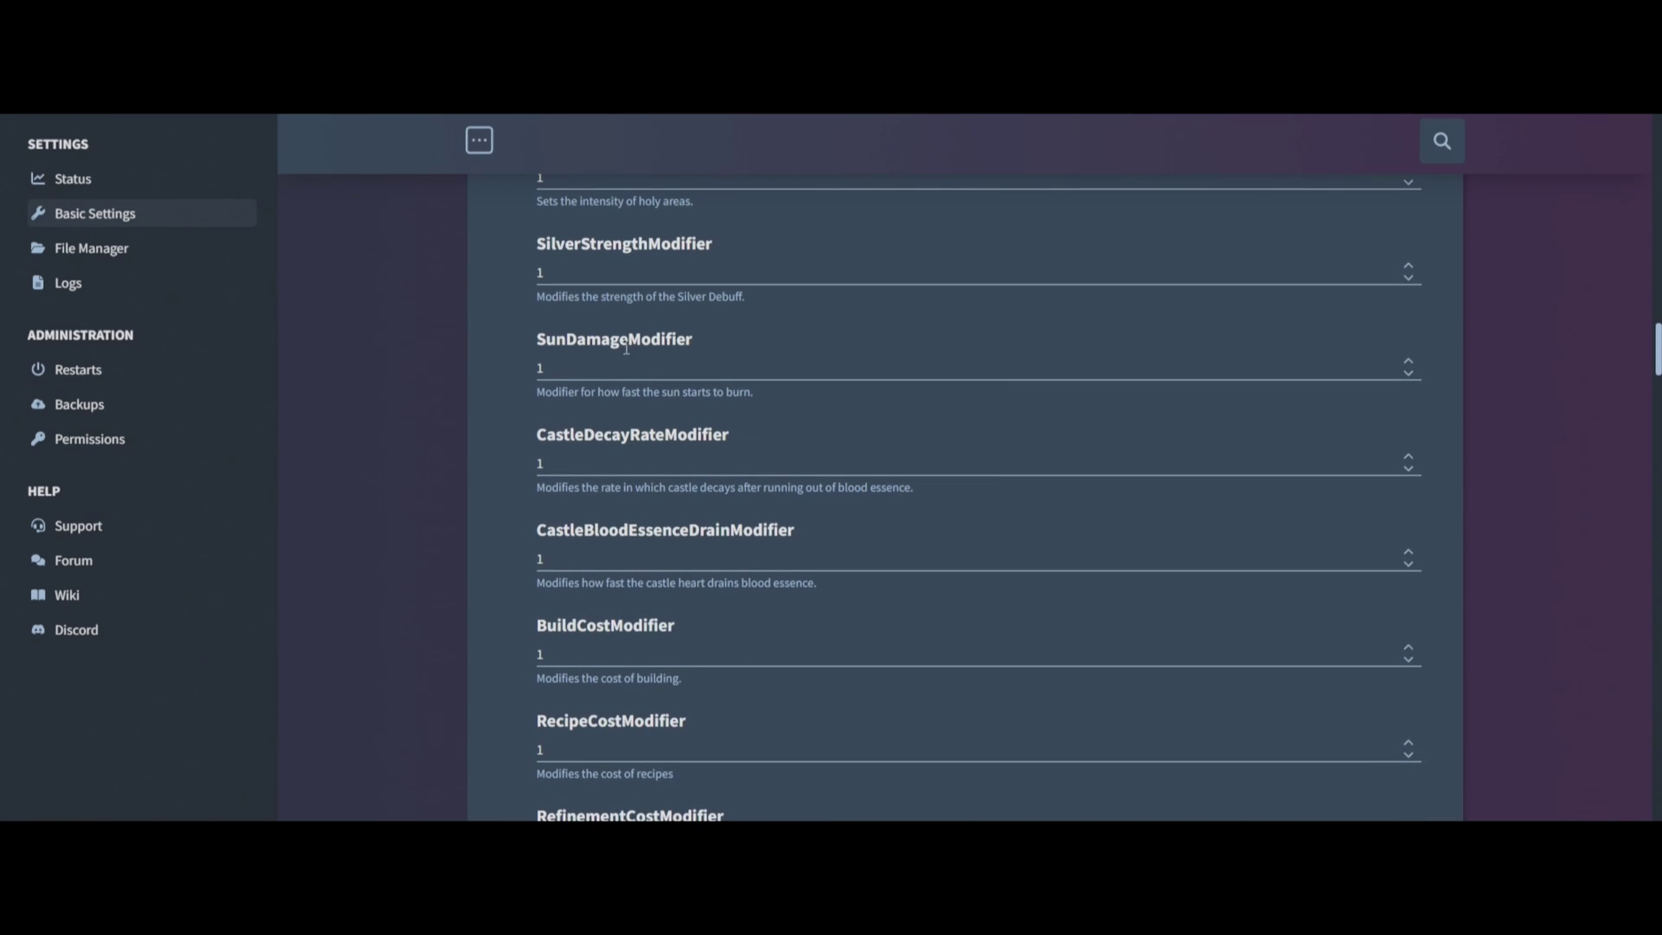
pyautogui.scroll(-1, 521, 446)
pyautogui.scroll(3, 521, 446)
pyautogui.click(573, 368)
pyautogui.scroll(-2, 510, 443)
pyautogui.scroll(-2, 508, 445)
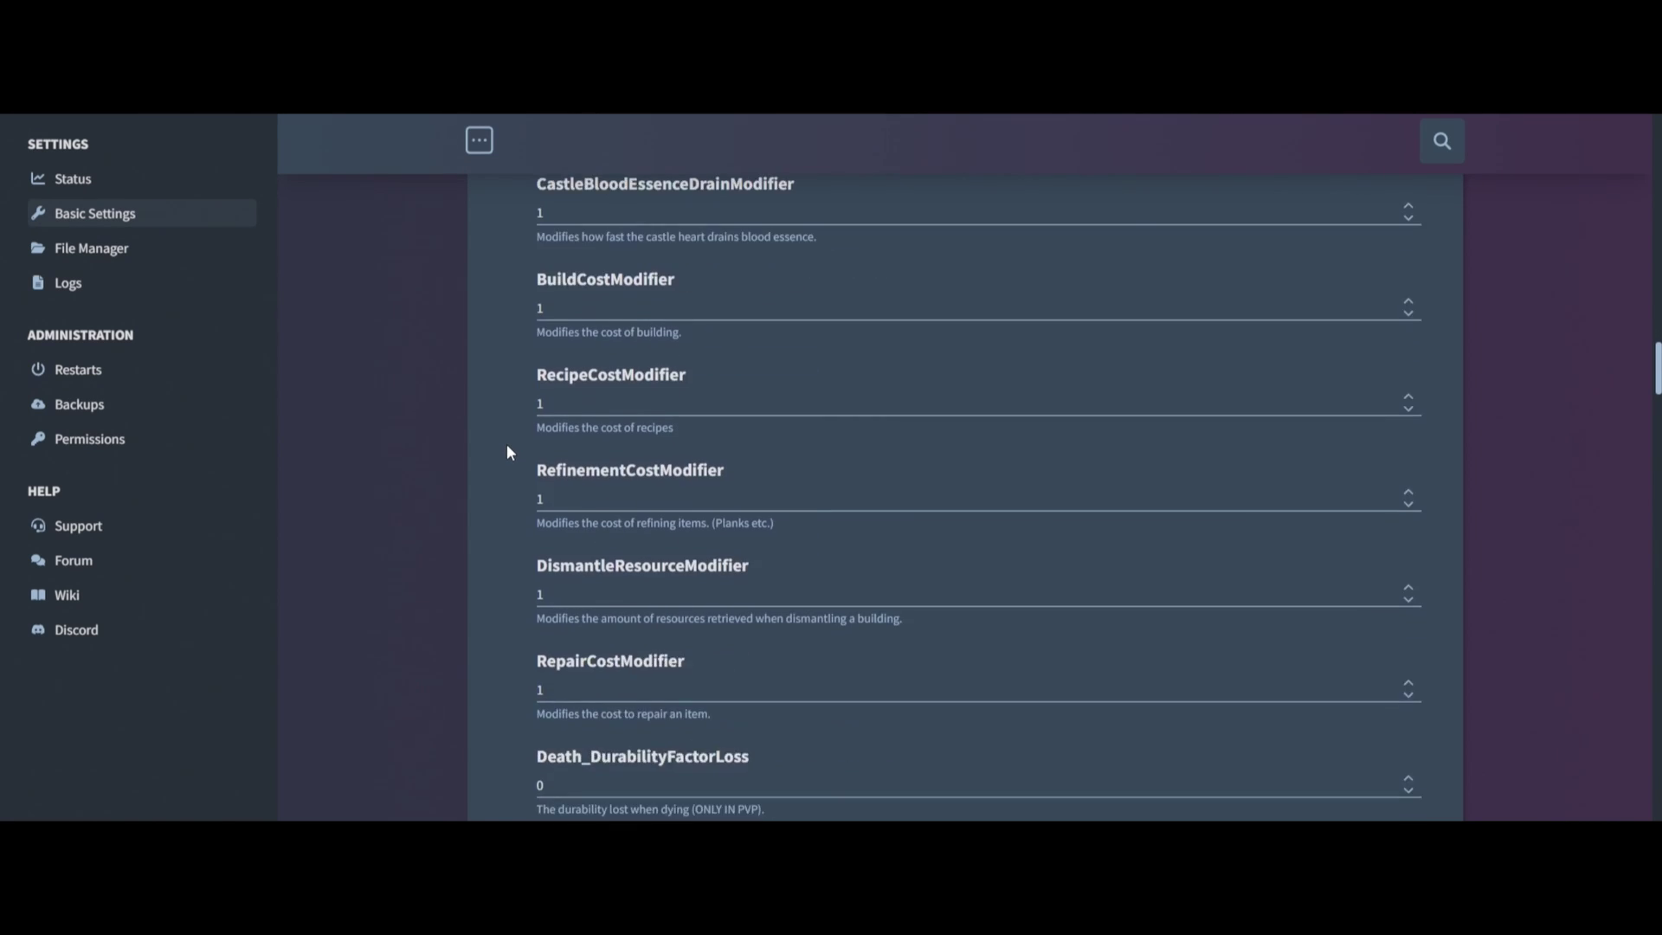
# Review the recipe, refinement, dismantle and repair modifiers, the death durability losses, and the day and Blood Moon settings.
pyautogui.scroll(-1, 506, 445)
pyautogui.scroll(-1, 497, 434)
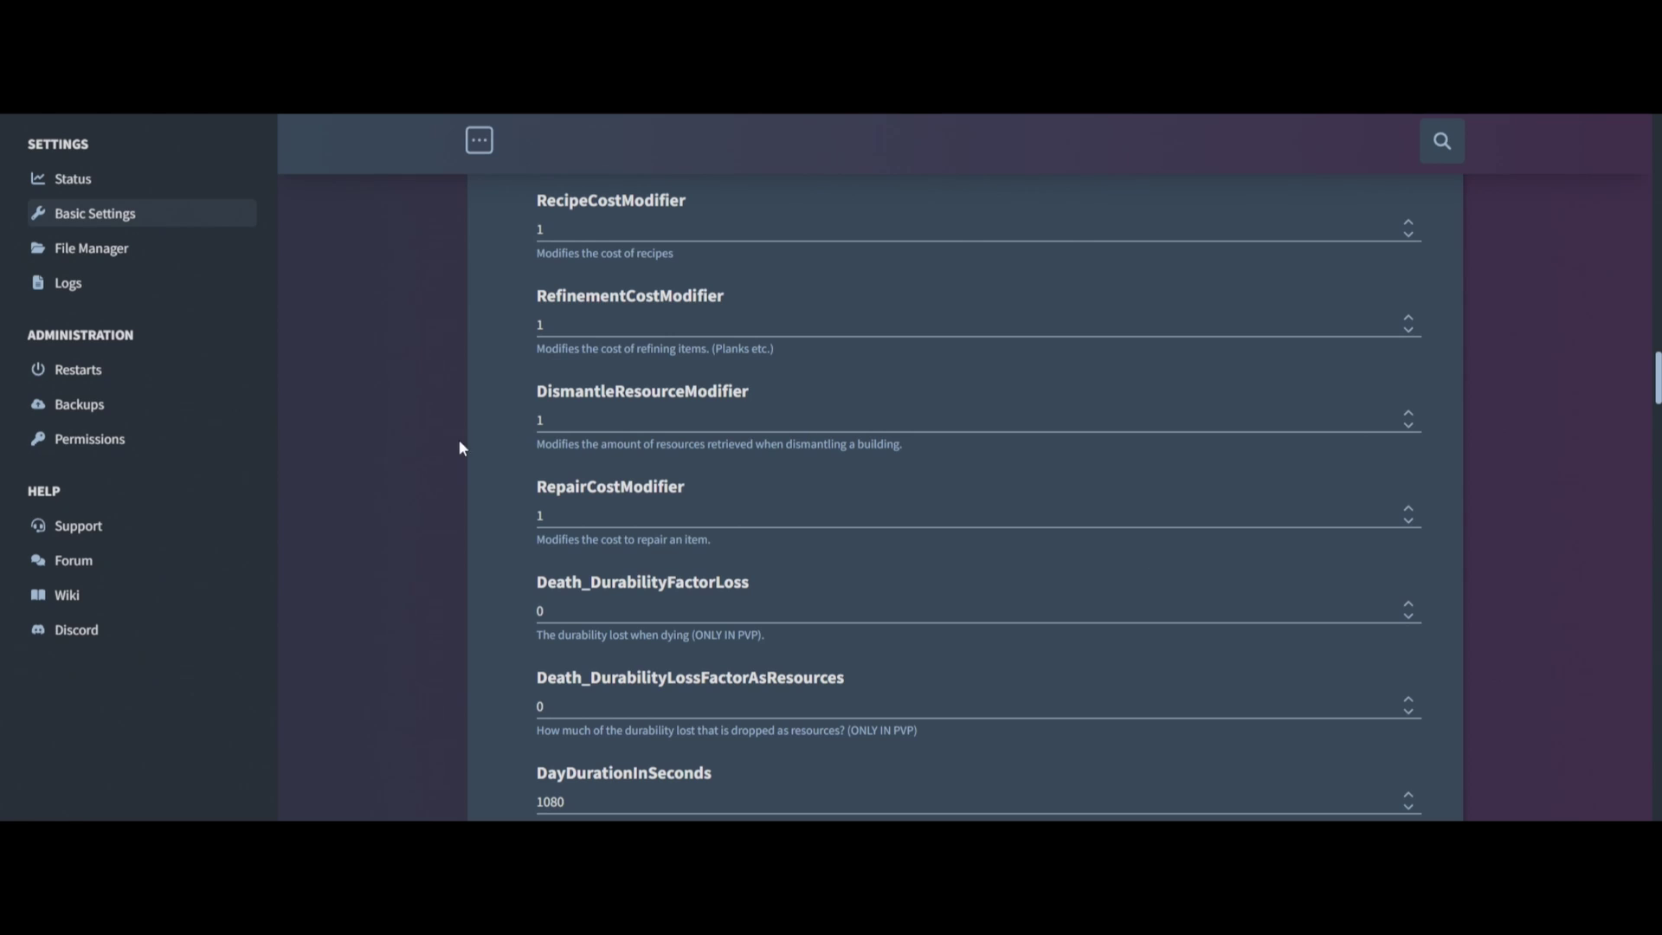
pyautogui.scroll(-4, 459, 447)
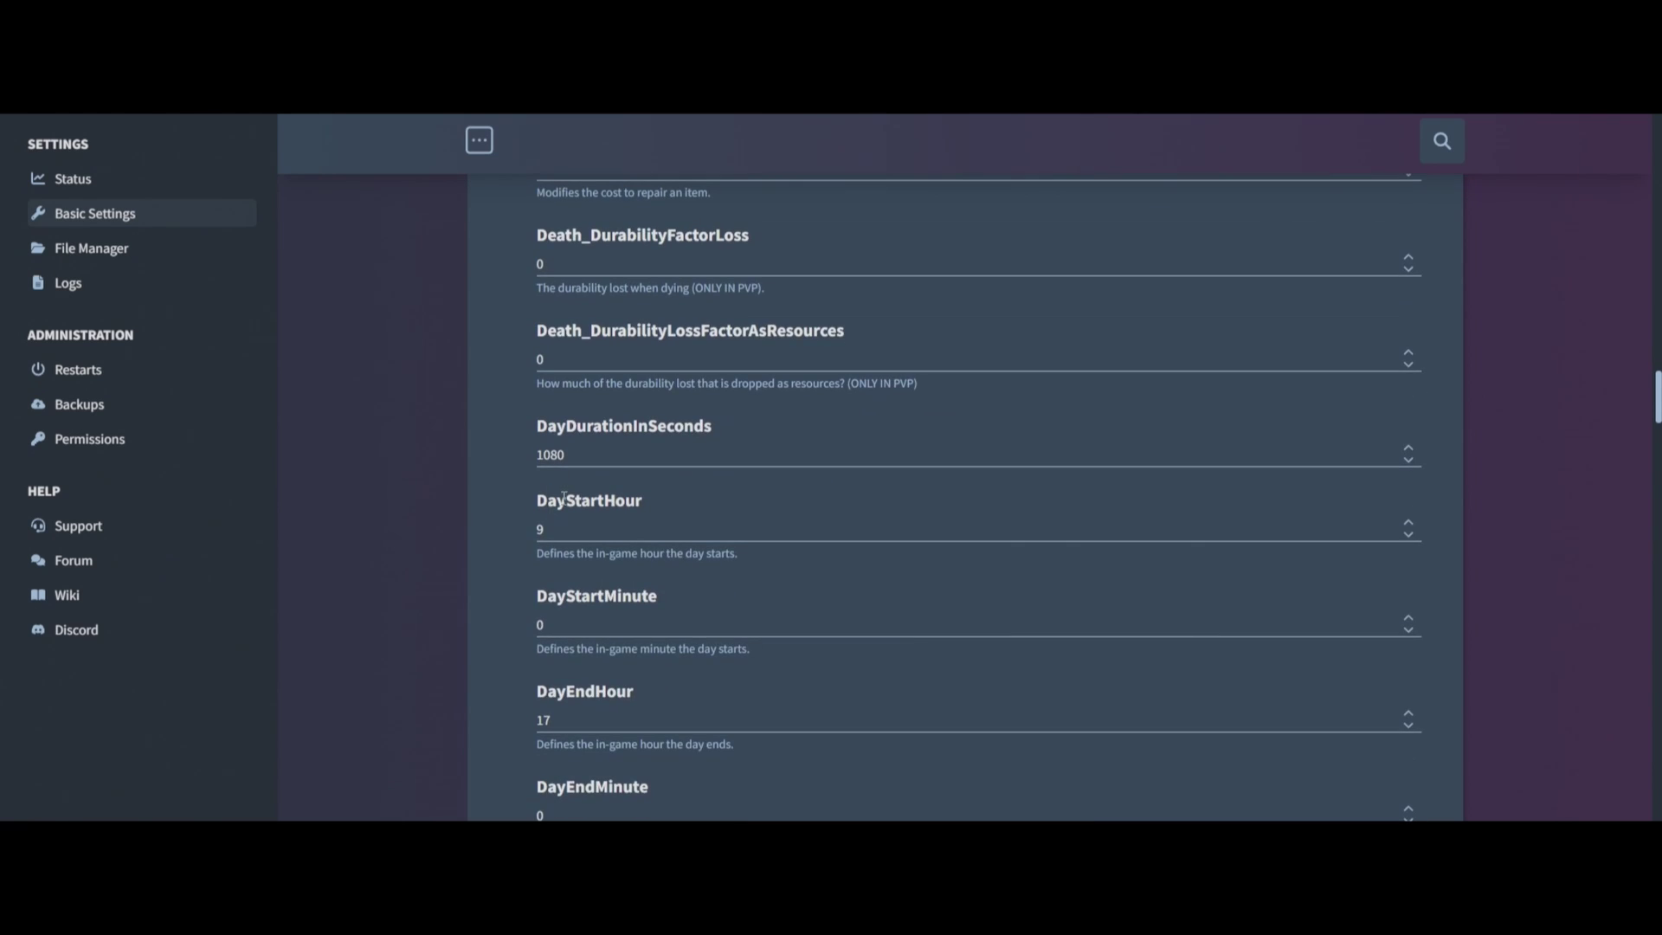
pyautogui.scroll(-1, 564, 498)
pyautogui.moveTo(928, 298); pyautogui.dragTo(630, 319)
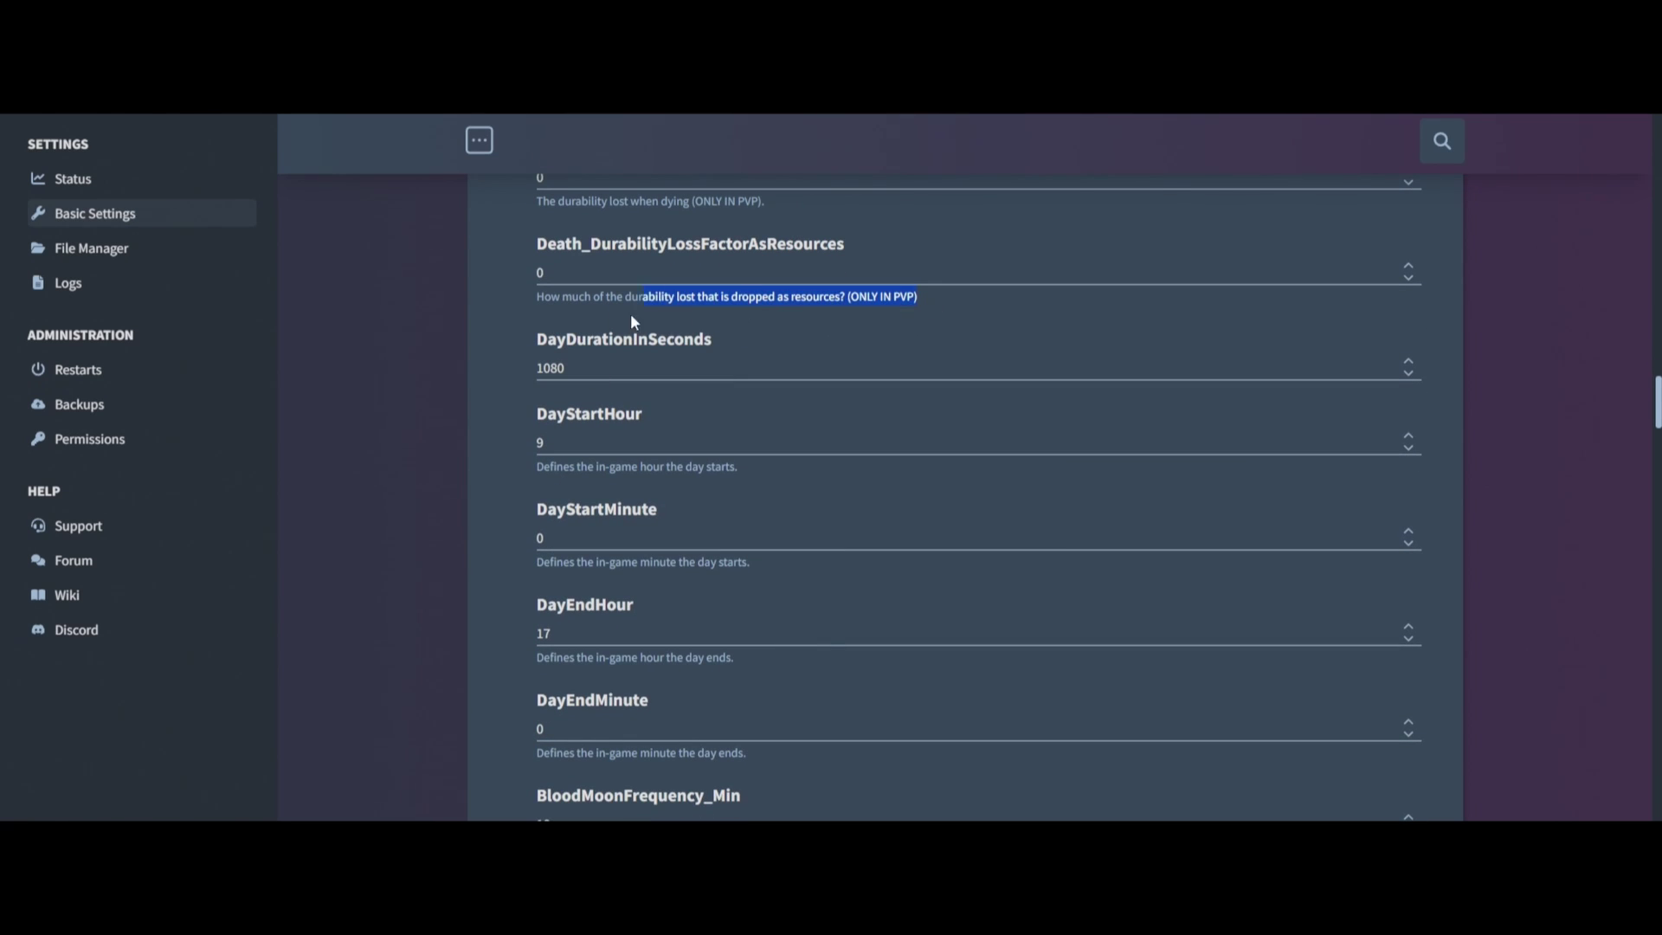
pyautogui.click(505, 459)
pyautogui.scroll(-2, 506, 458)
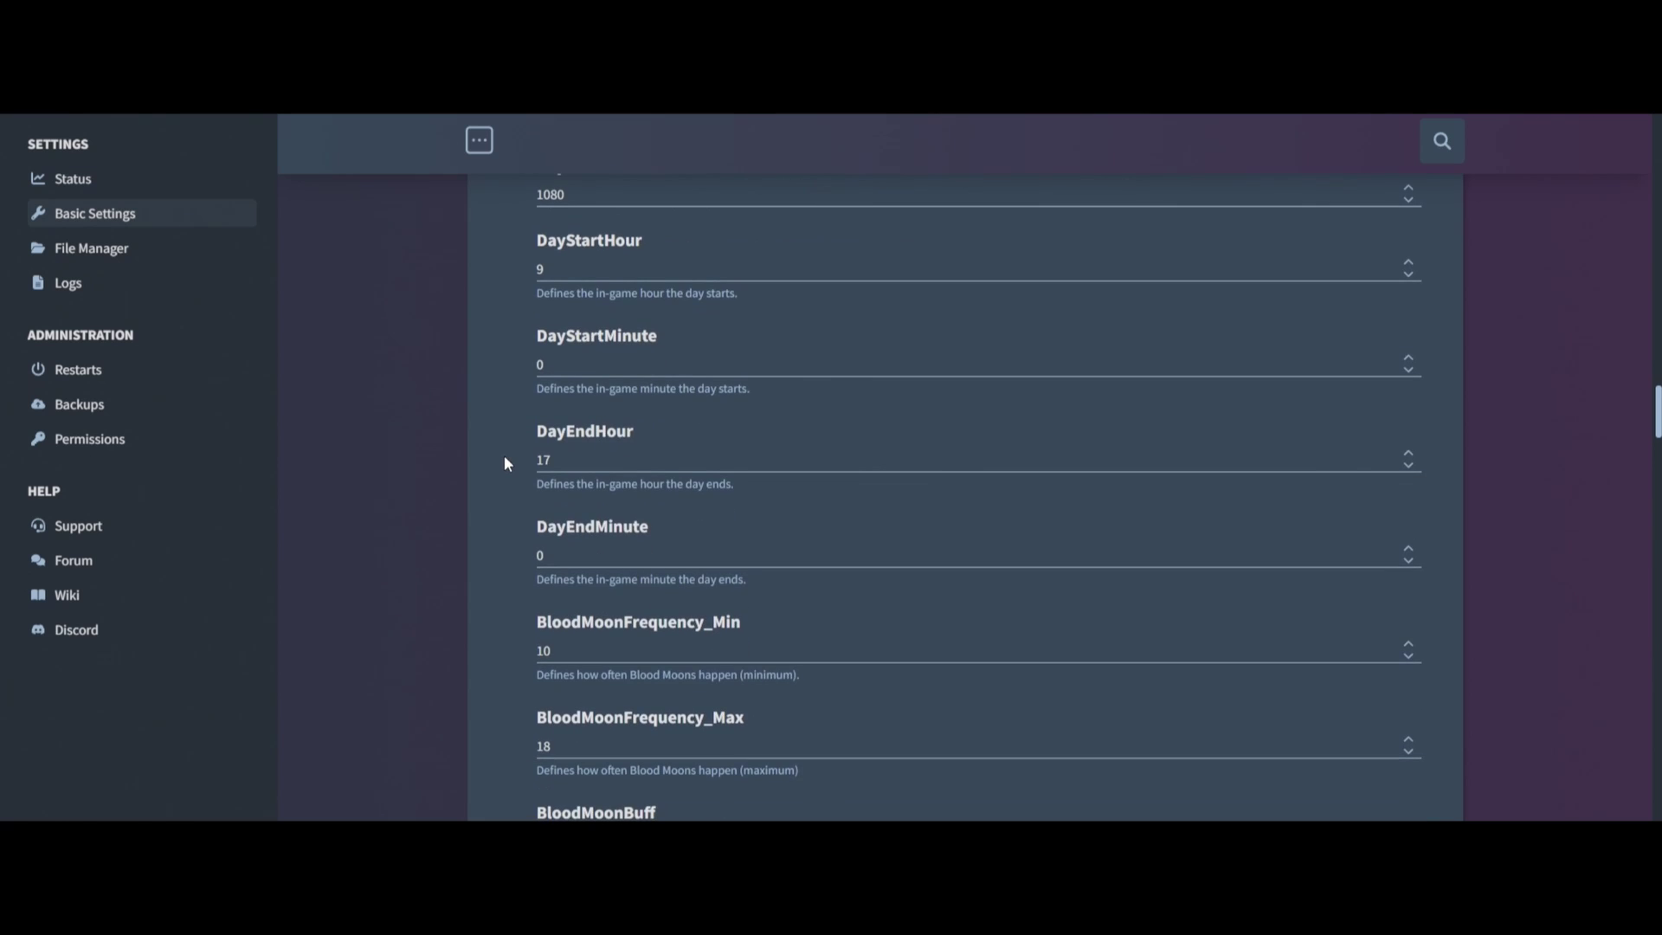
pyautogui.scroll(-3, 494, 459)
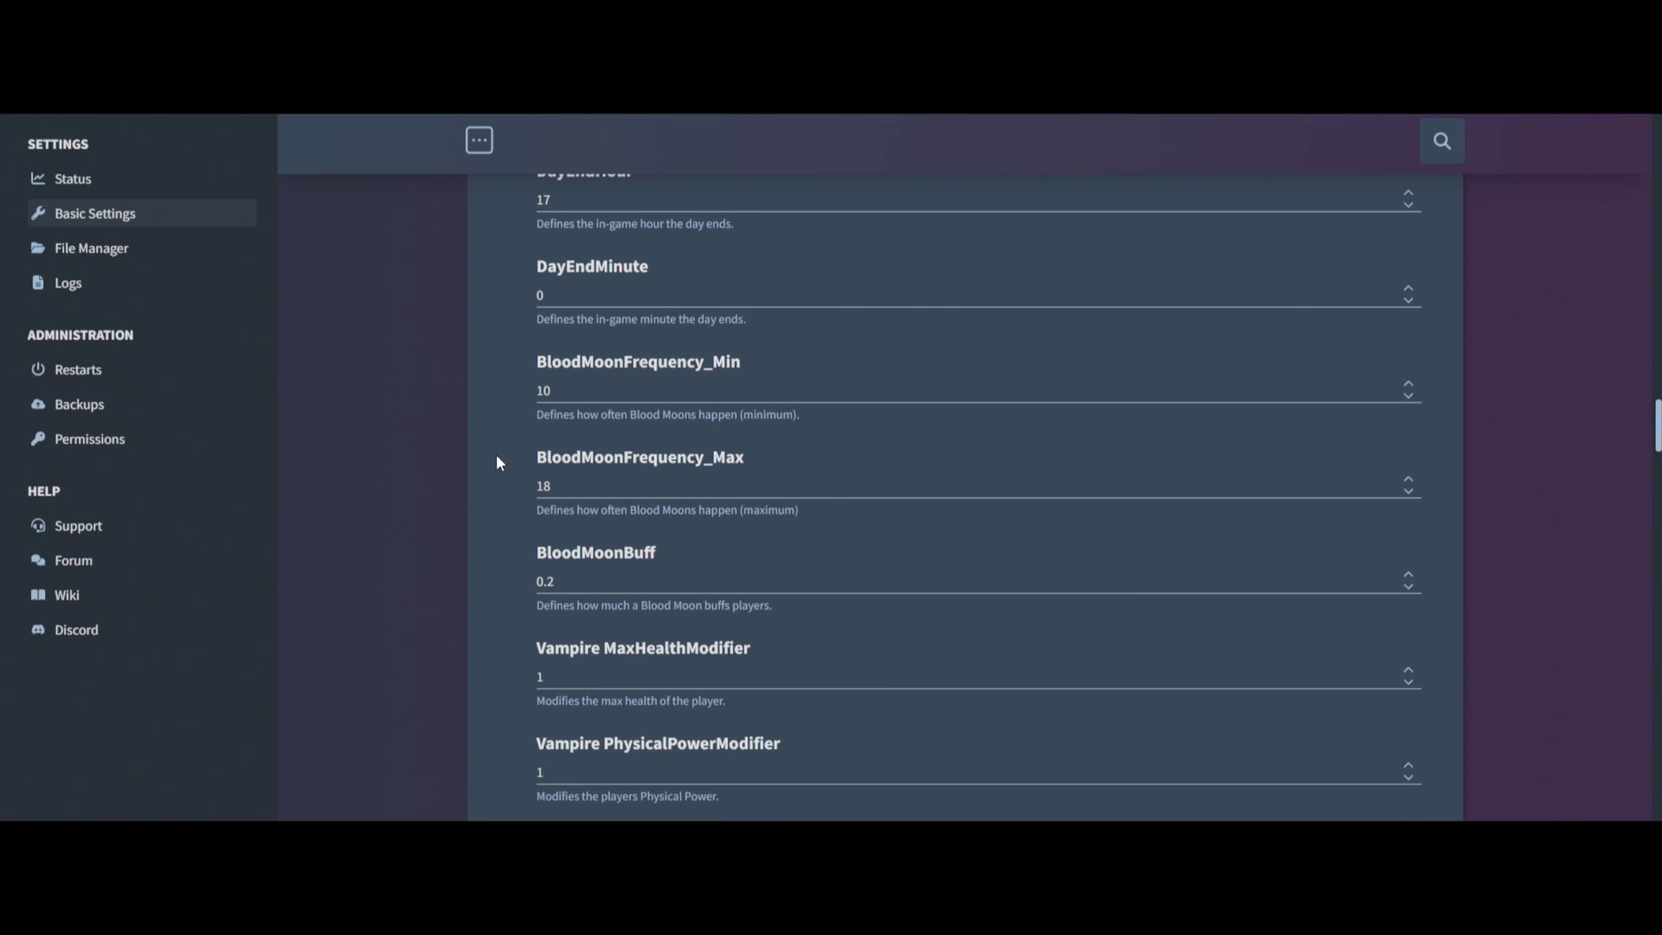
pyautogui.scroll(-1, 496, 458)
# Set both DayStartHour and DayEndHour to 7.
pyautogui.scroll(3, 507, 449)
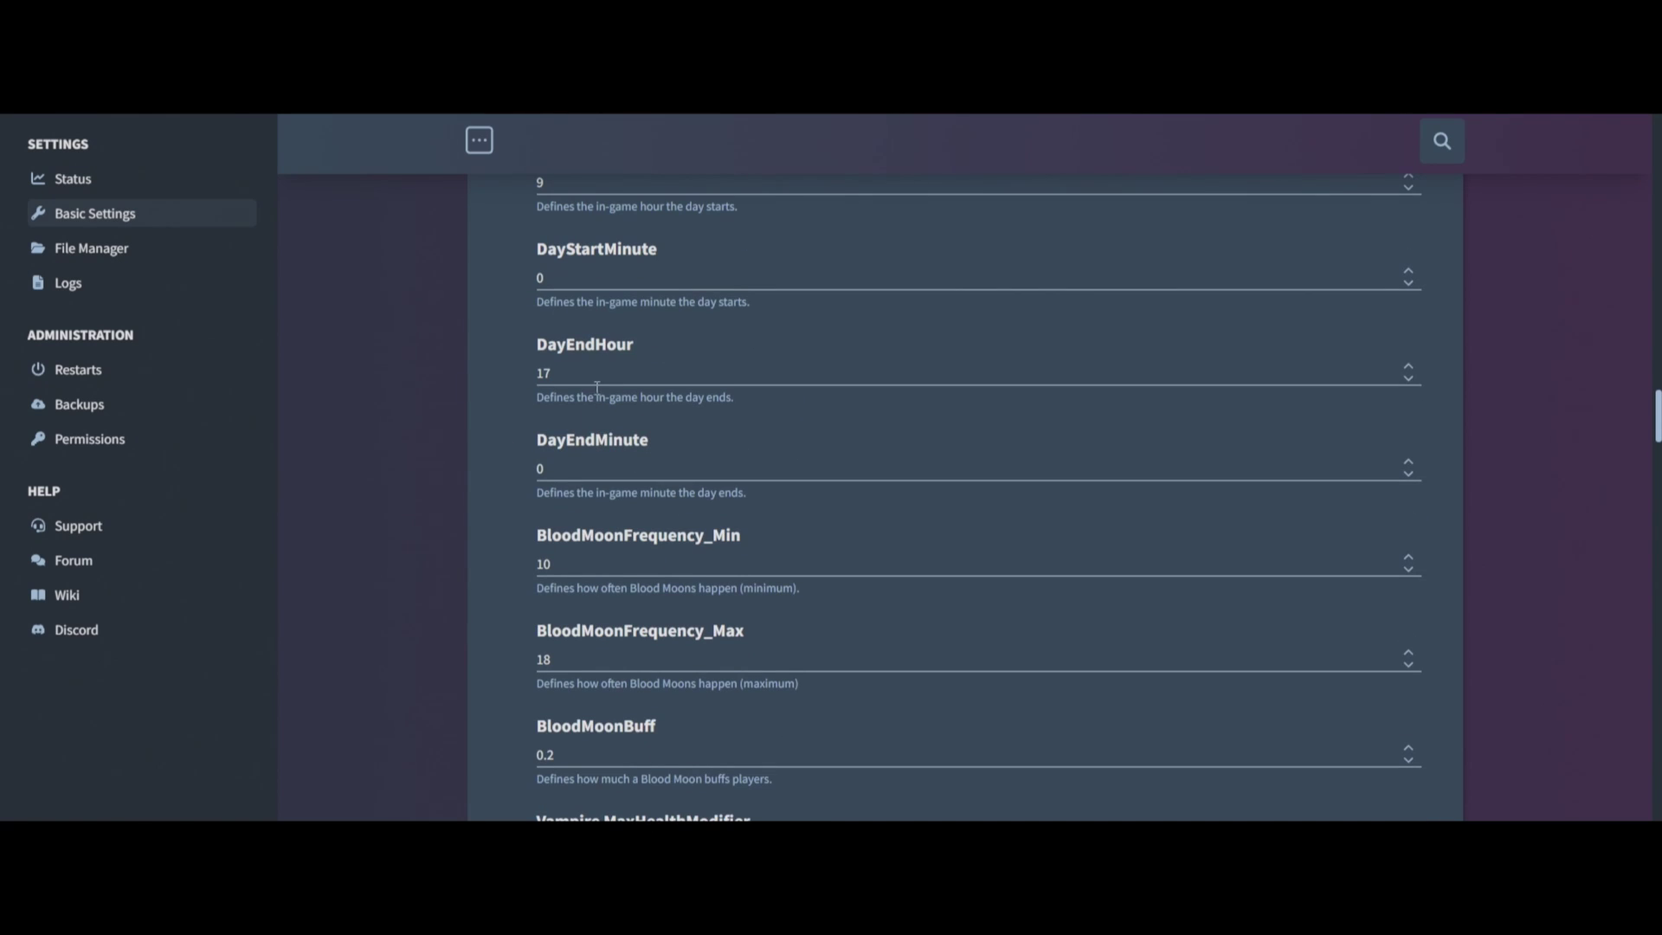
pyautogui.scroll(1, 615, 356)
pyautogui.scroll(1, 607, 345)
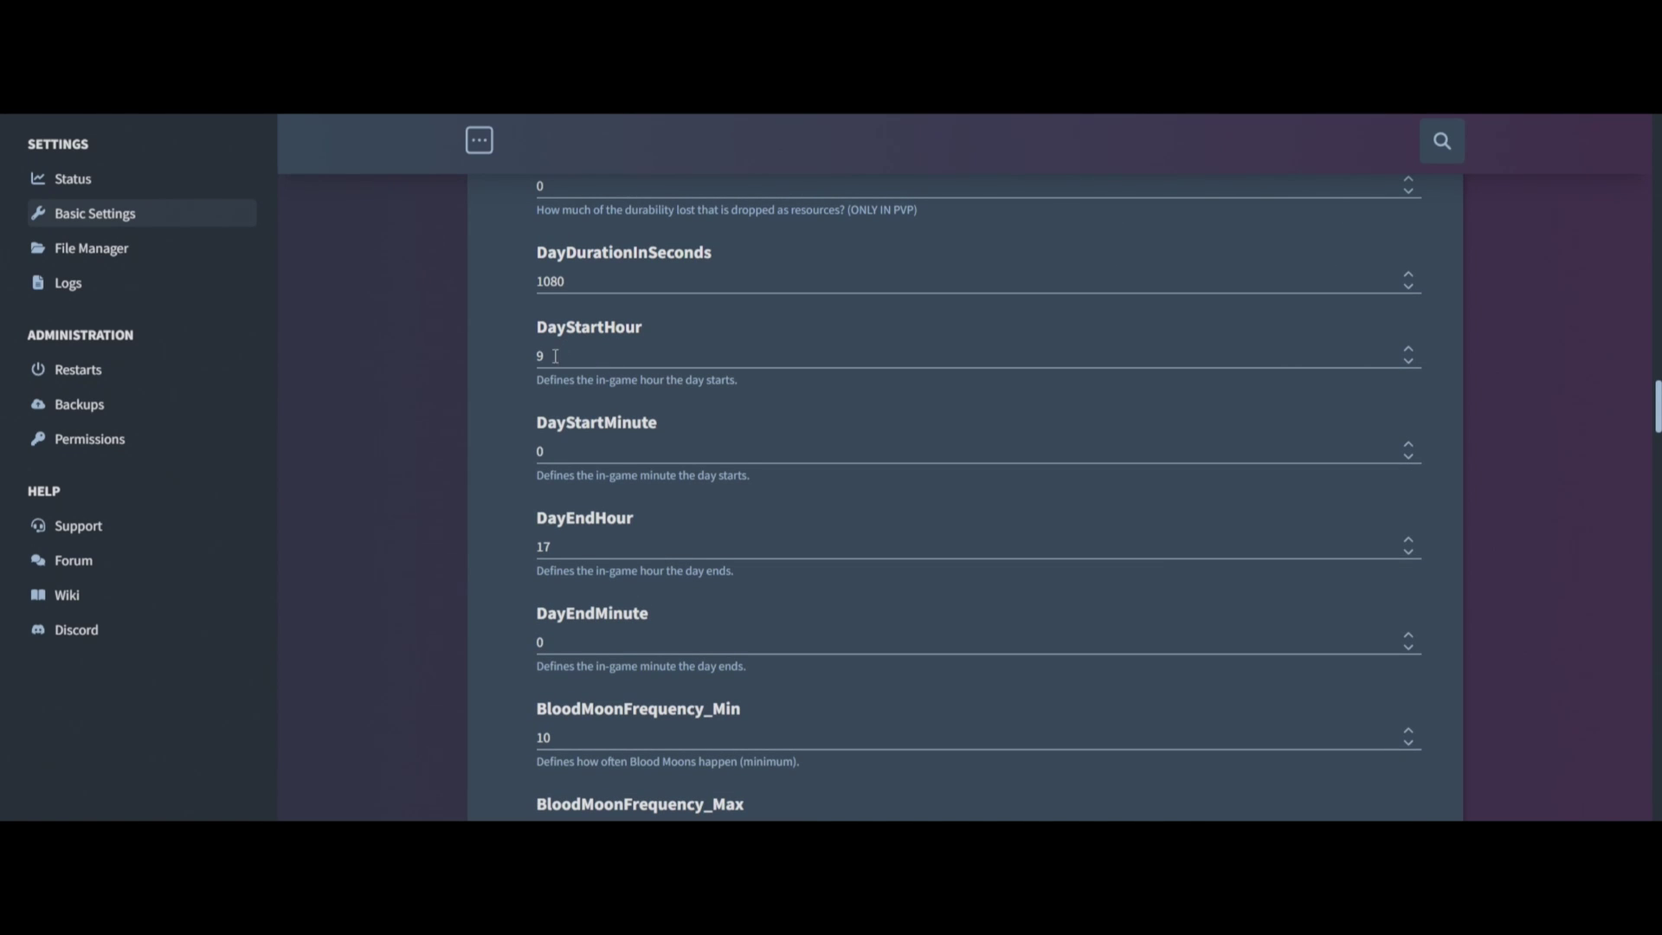
pyautogui.scroll(1, 559, 355)
pyautogui.click(576, 361)
pyautogui.click(569, 433)
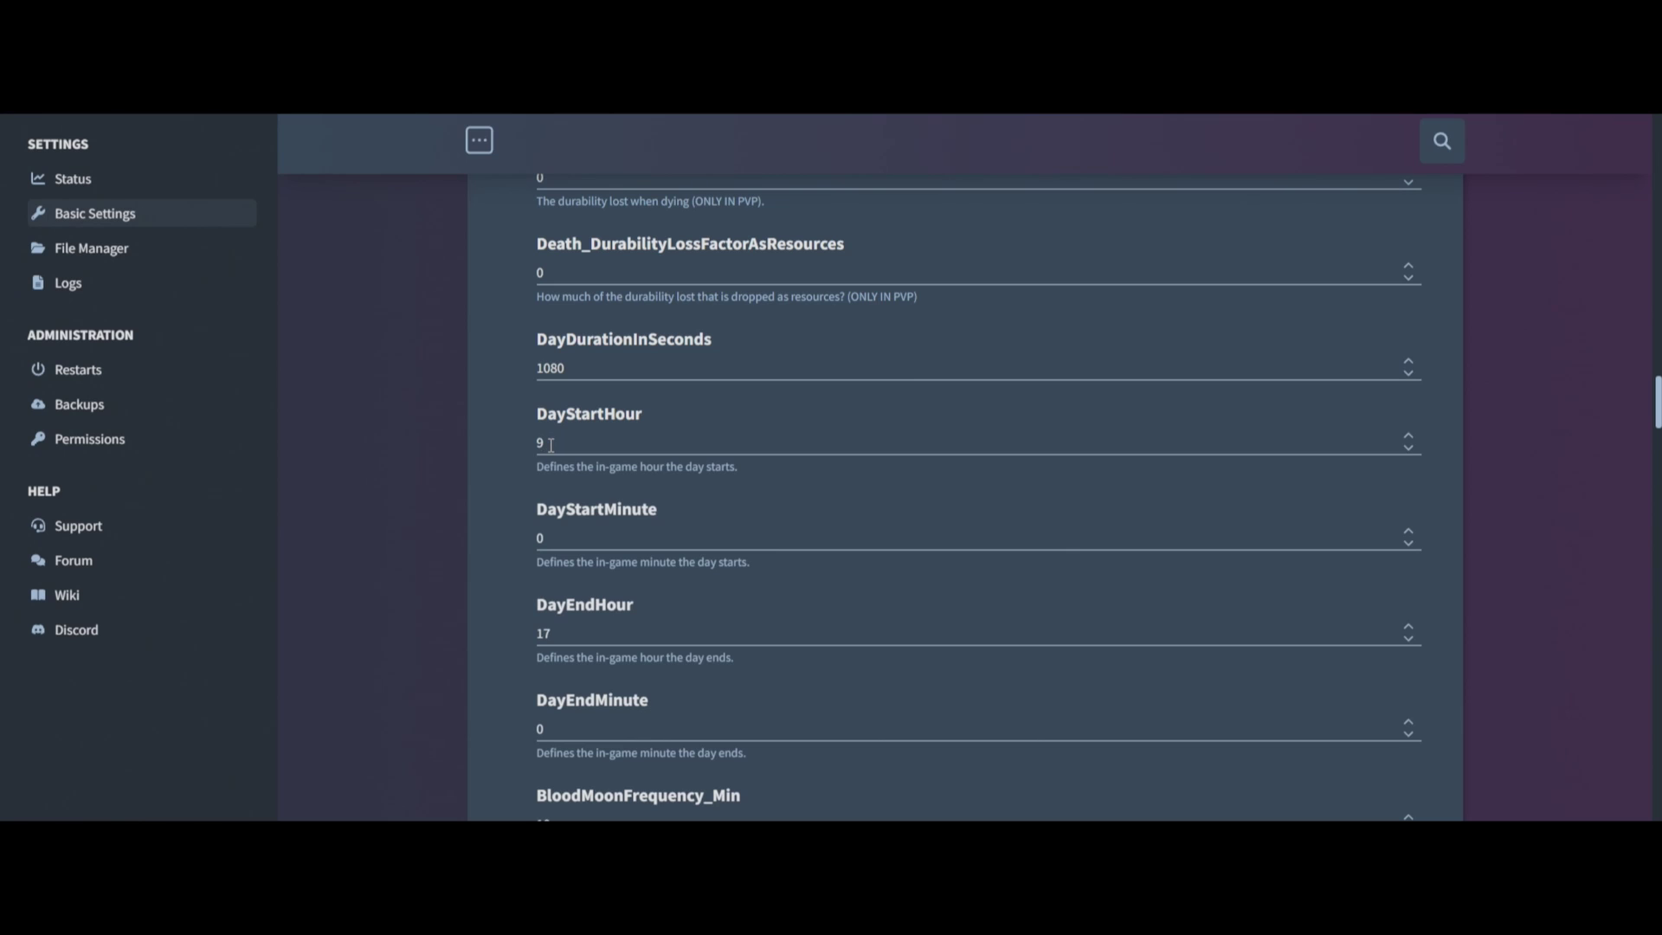
pyautogui.moveTo(567, 446); pyautogui.dragTo(525, 459)
pyautogui.scroll(-1, 603, 561)
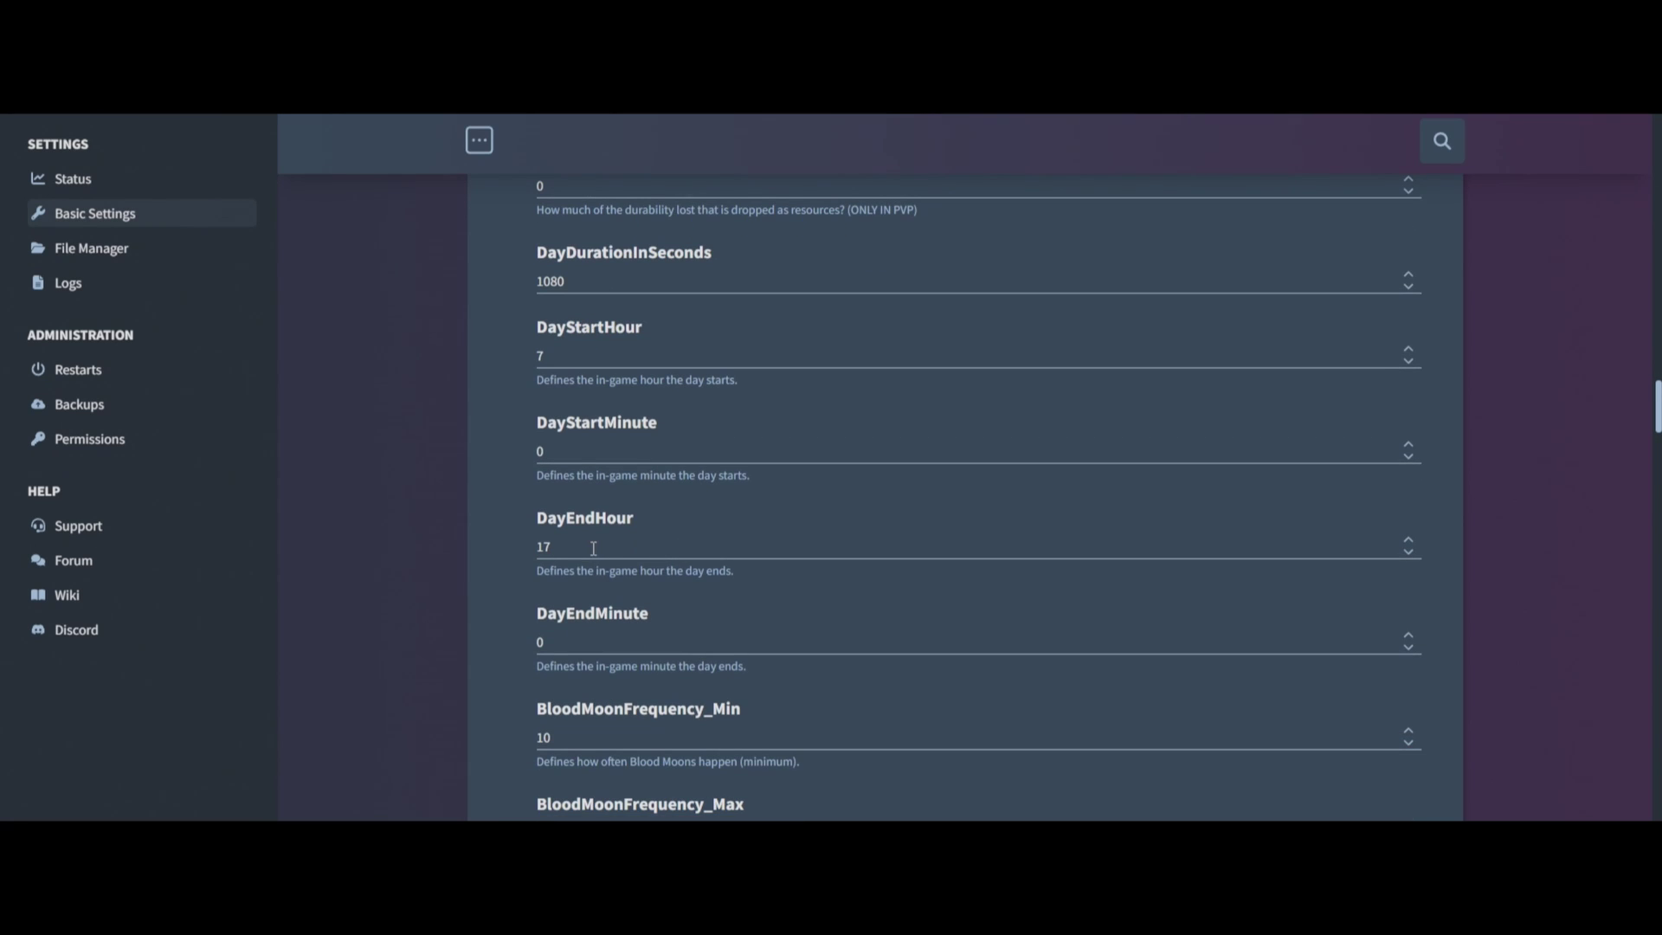
pyautogui.click(560, 552)
pyautogui.write('7')
pyautogui.scroll(-1, 519, 584)
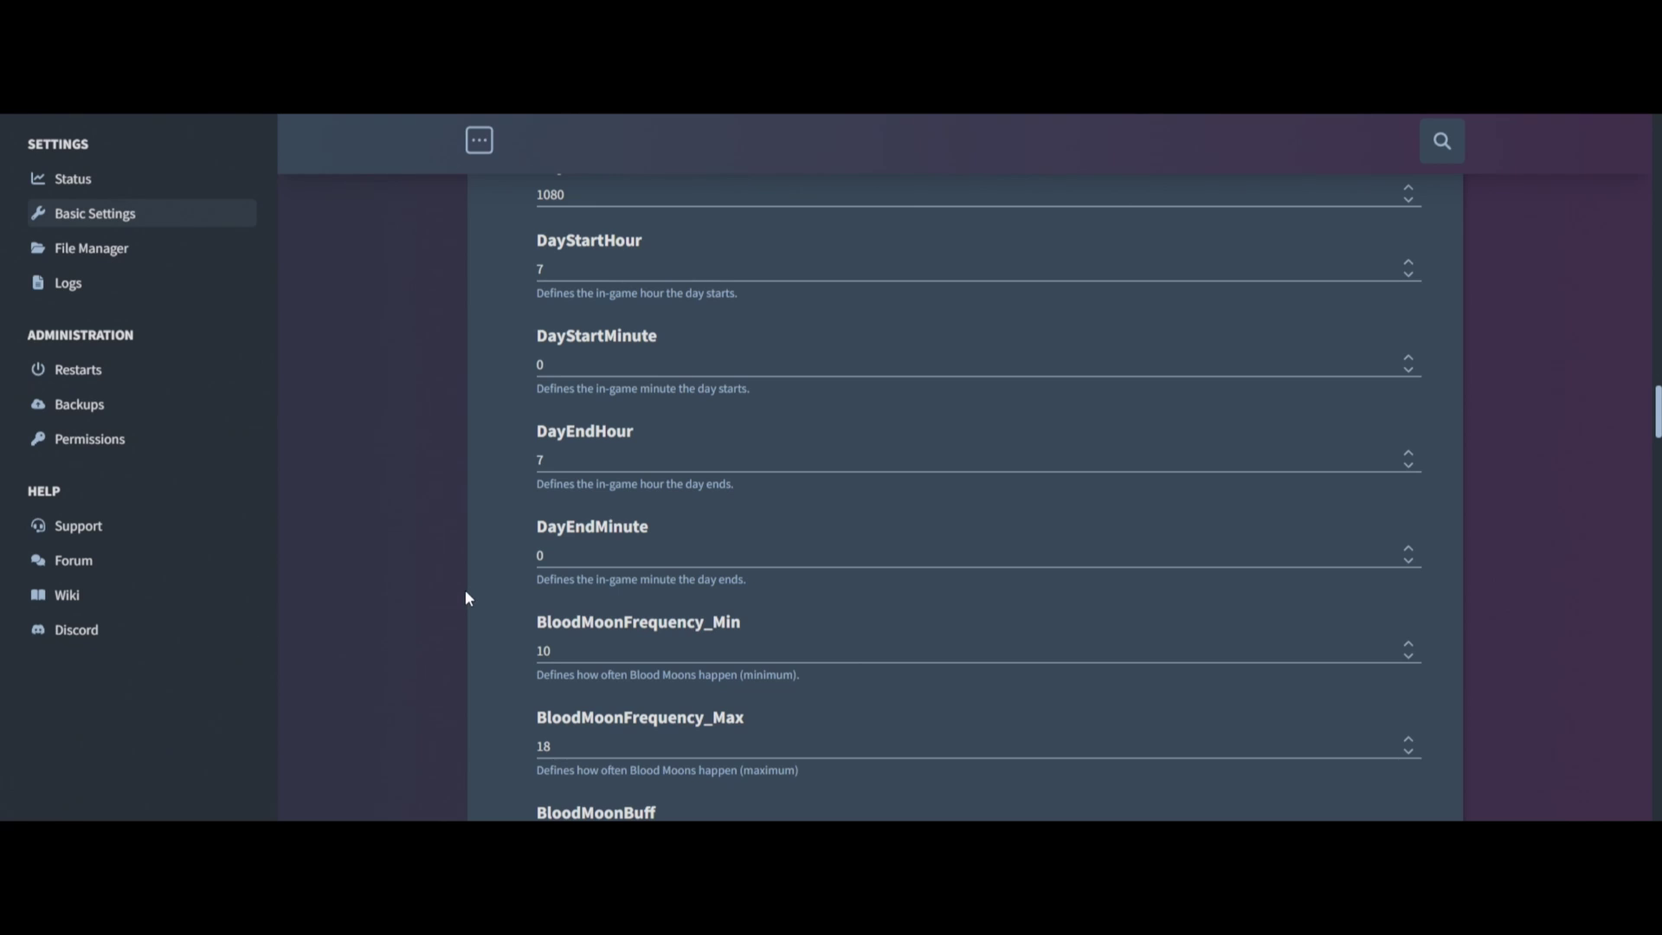
# Review the Blood Moon, Vampire, Global, VBlood and Equipment modifiers, and collapse the Extended settings section.
pyautogui.scroll(-1, 464, 589)
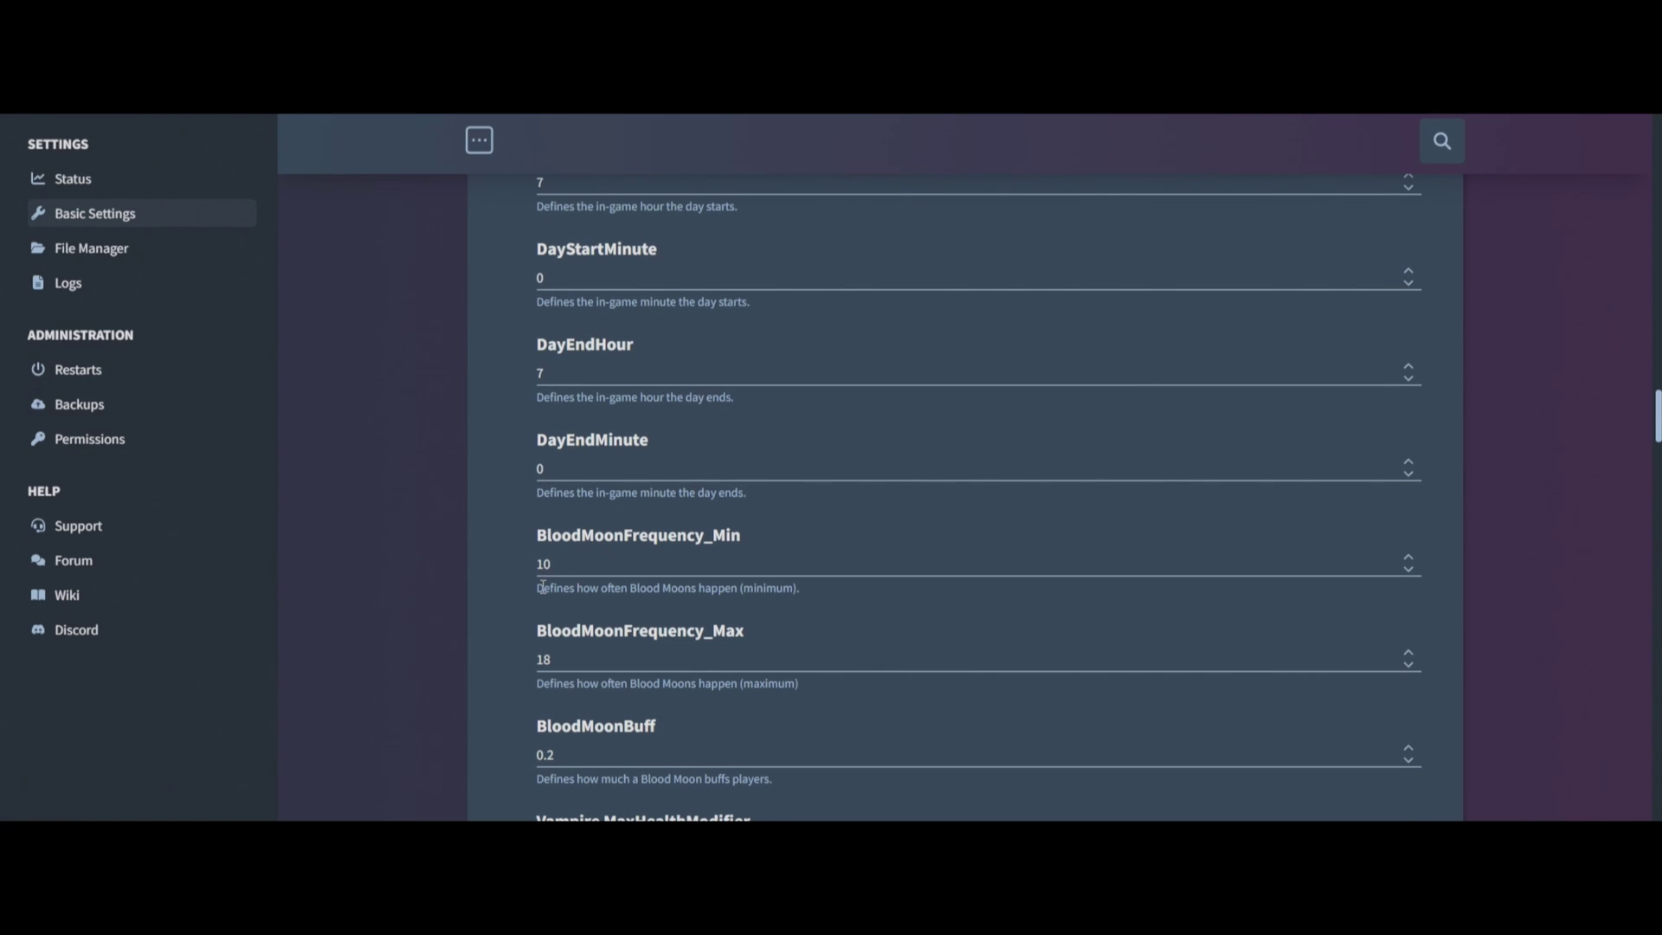
pyautogui.scroll(-1, 543, 588)
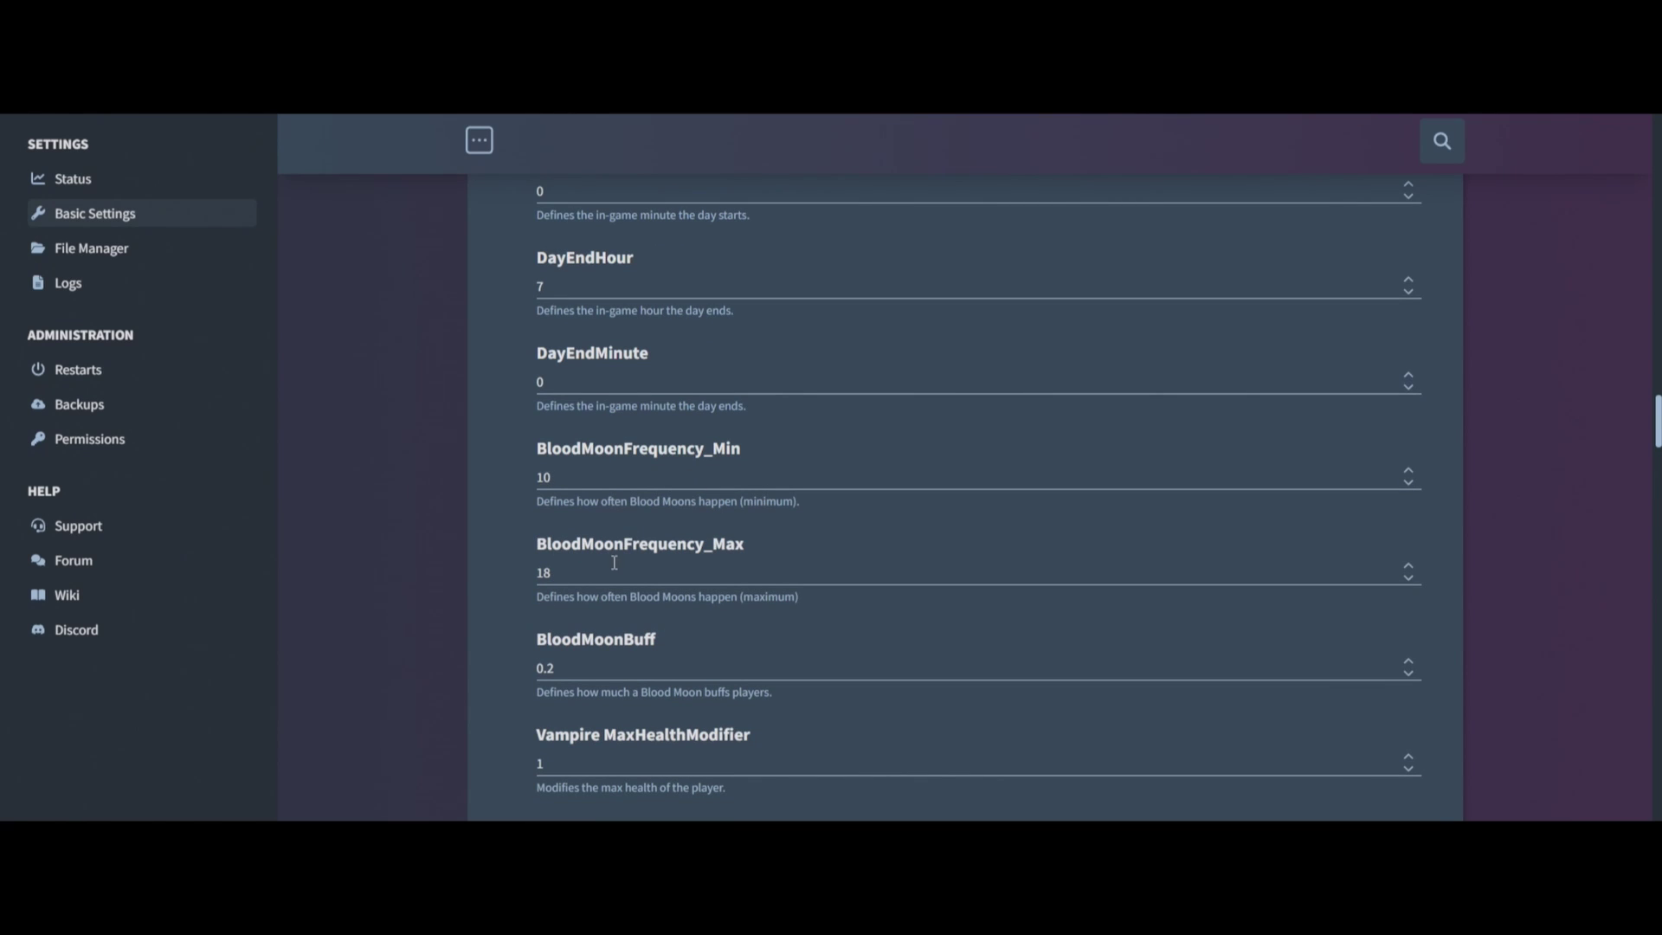
pyautogui.scroll(-2, 603, 580)
pyautogui.scroll(-5, 604, 580)
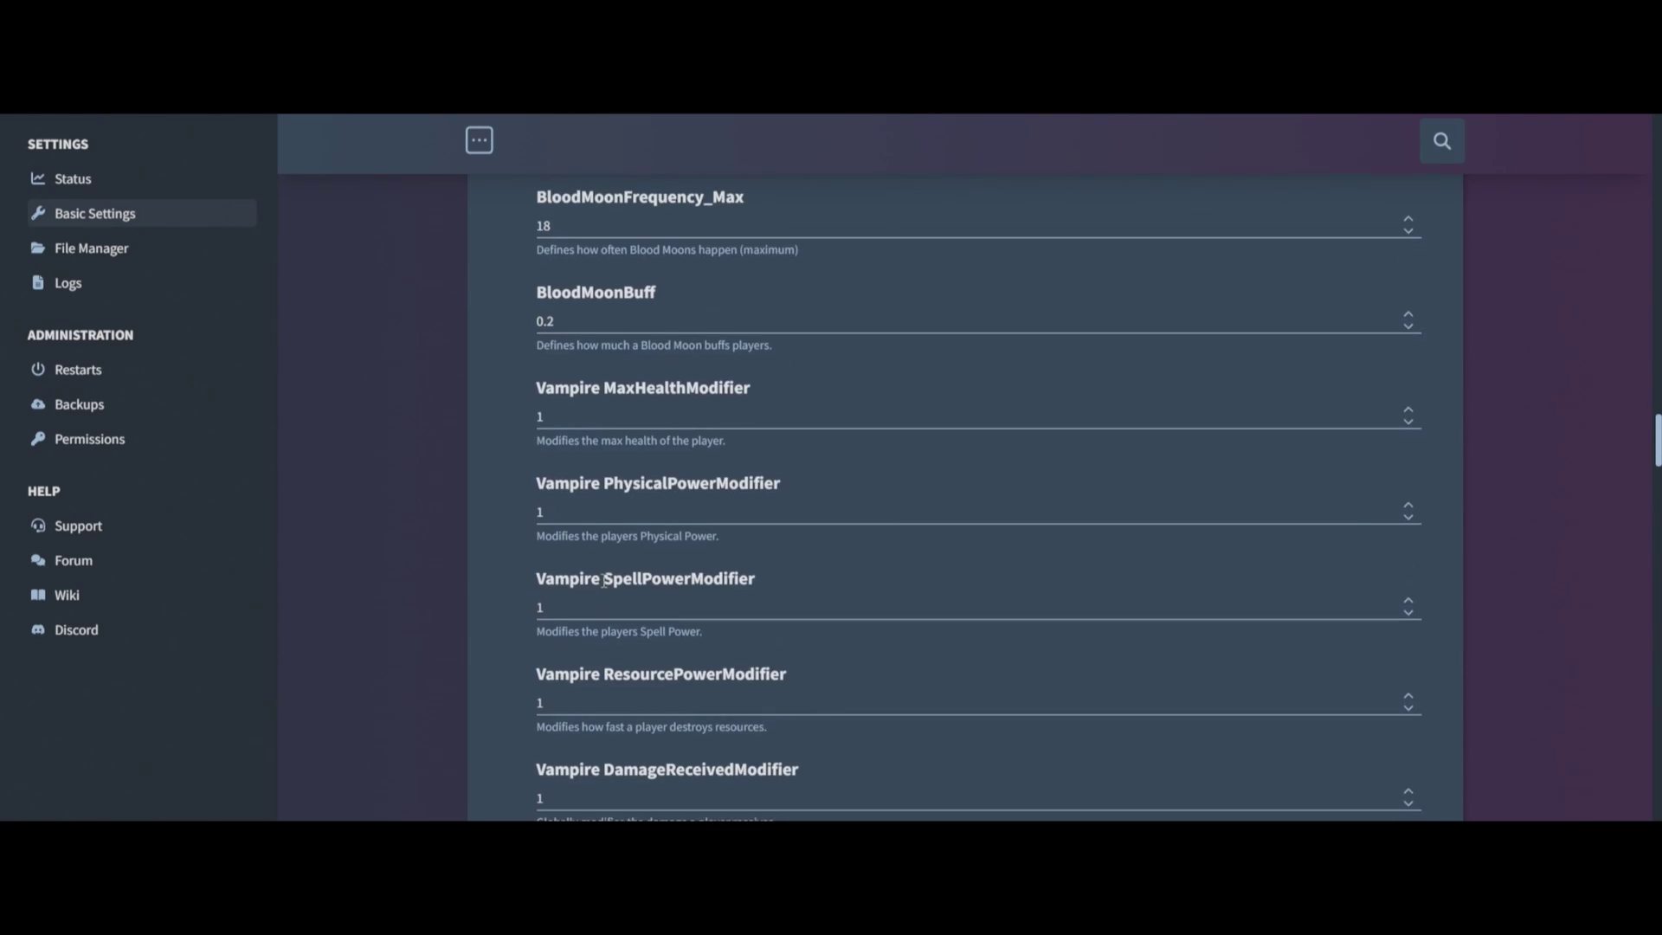
pyautogui.scroll(-5, 594, 480)
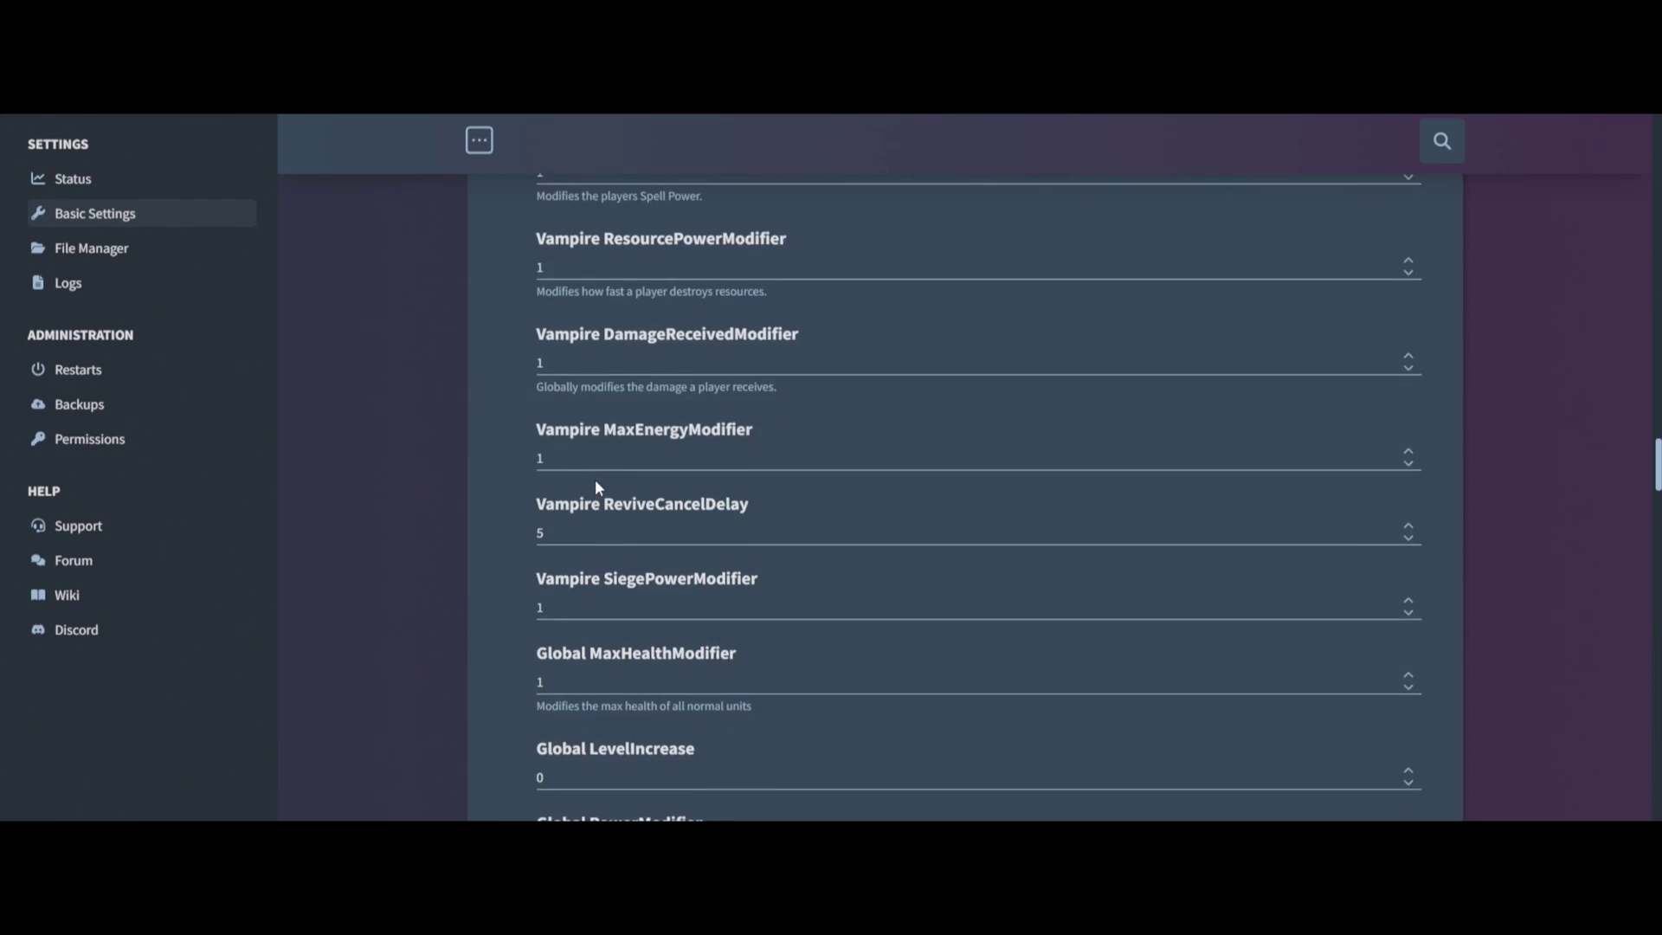
pyautogui.scroll(-6, 597, 480)
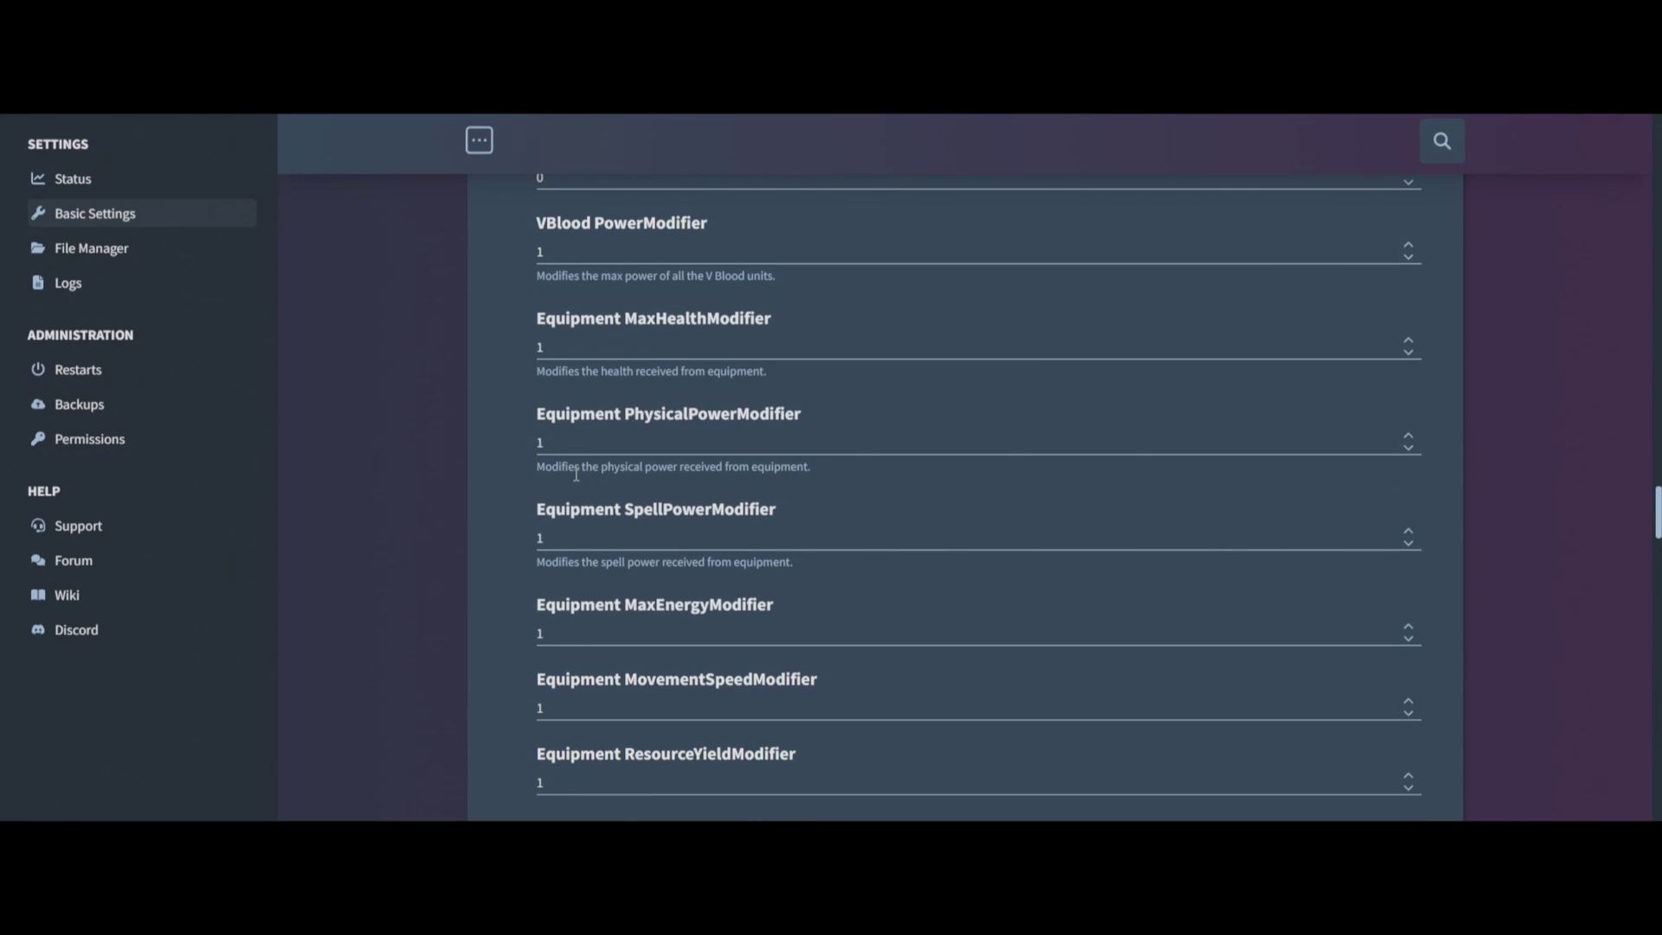
pyautogui.scroll(-5, 544, 459)
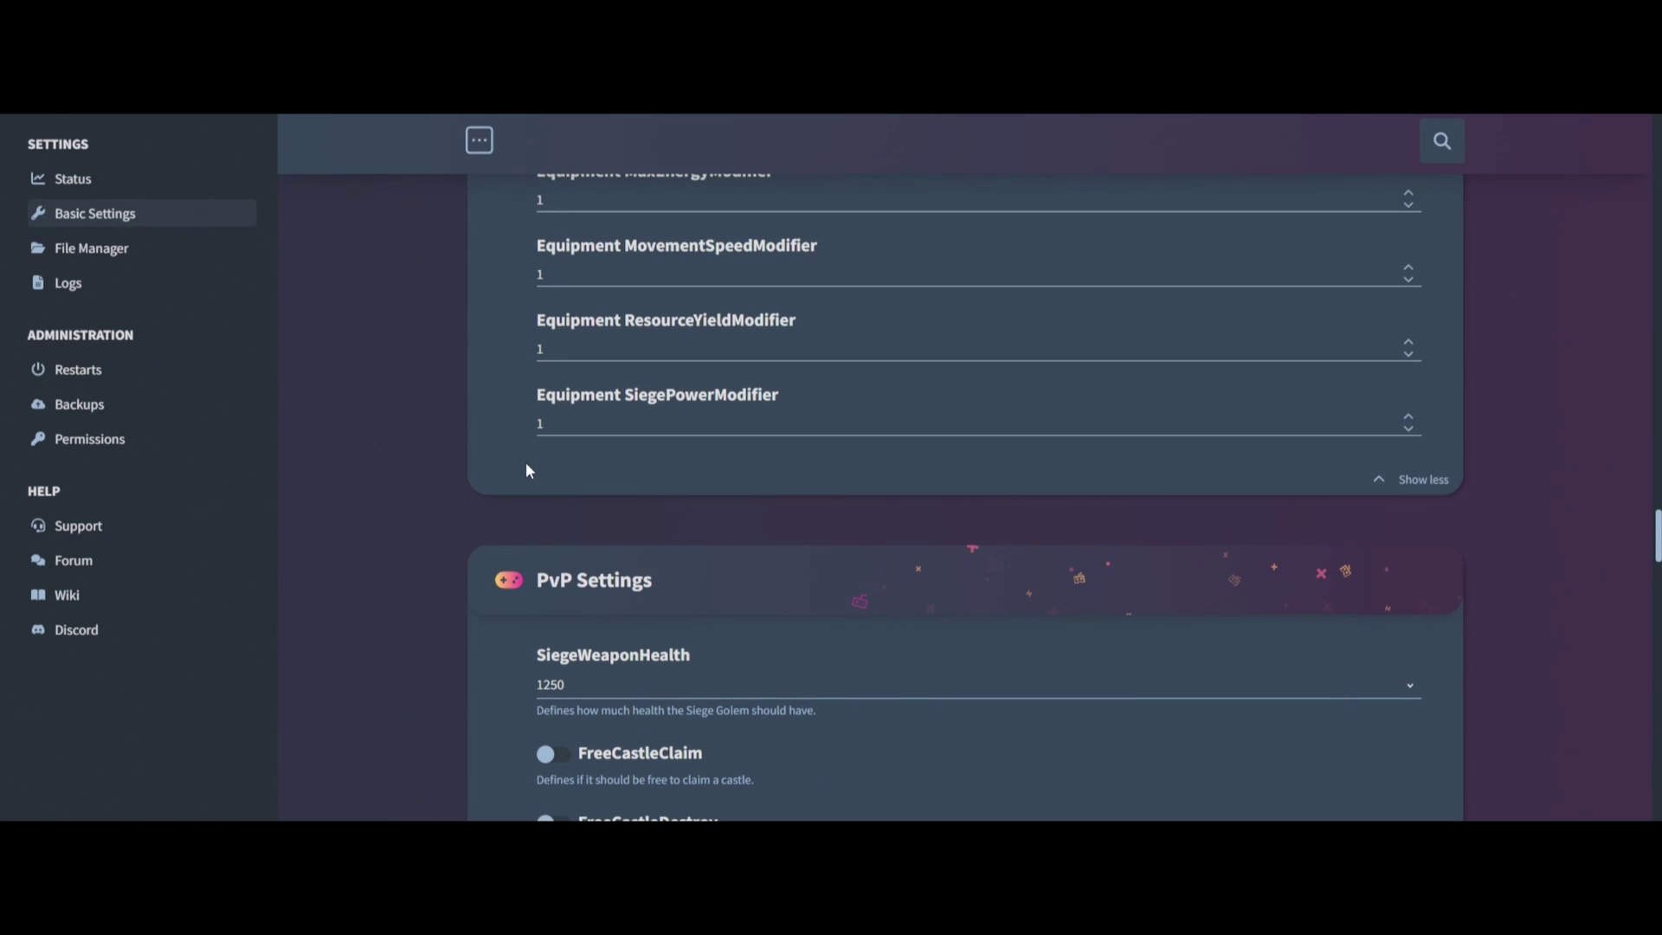
pyautogui.click(1437, 480)
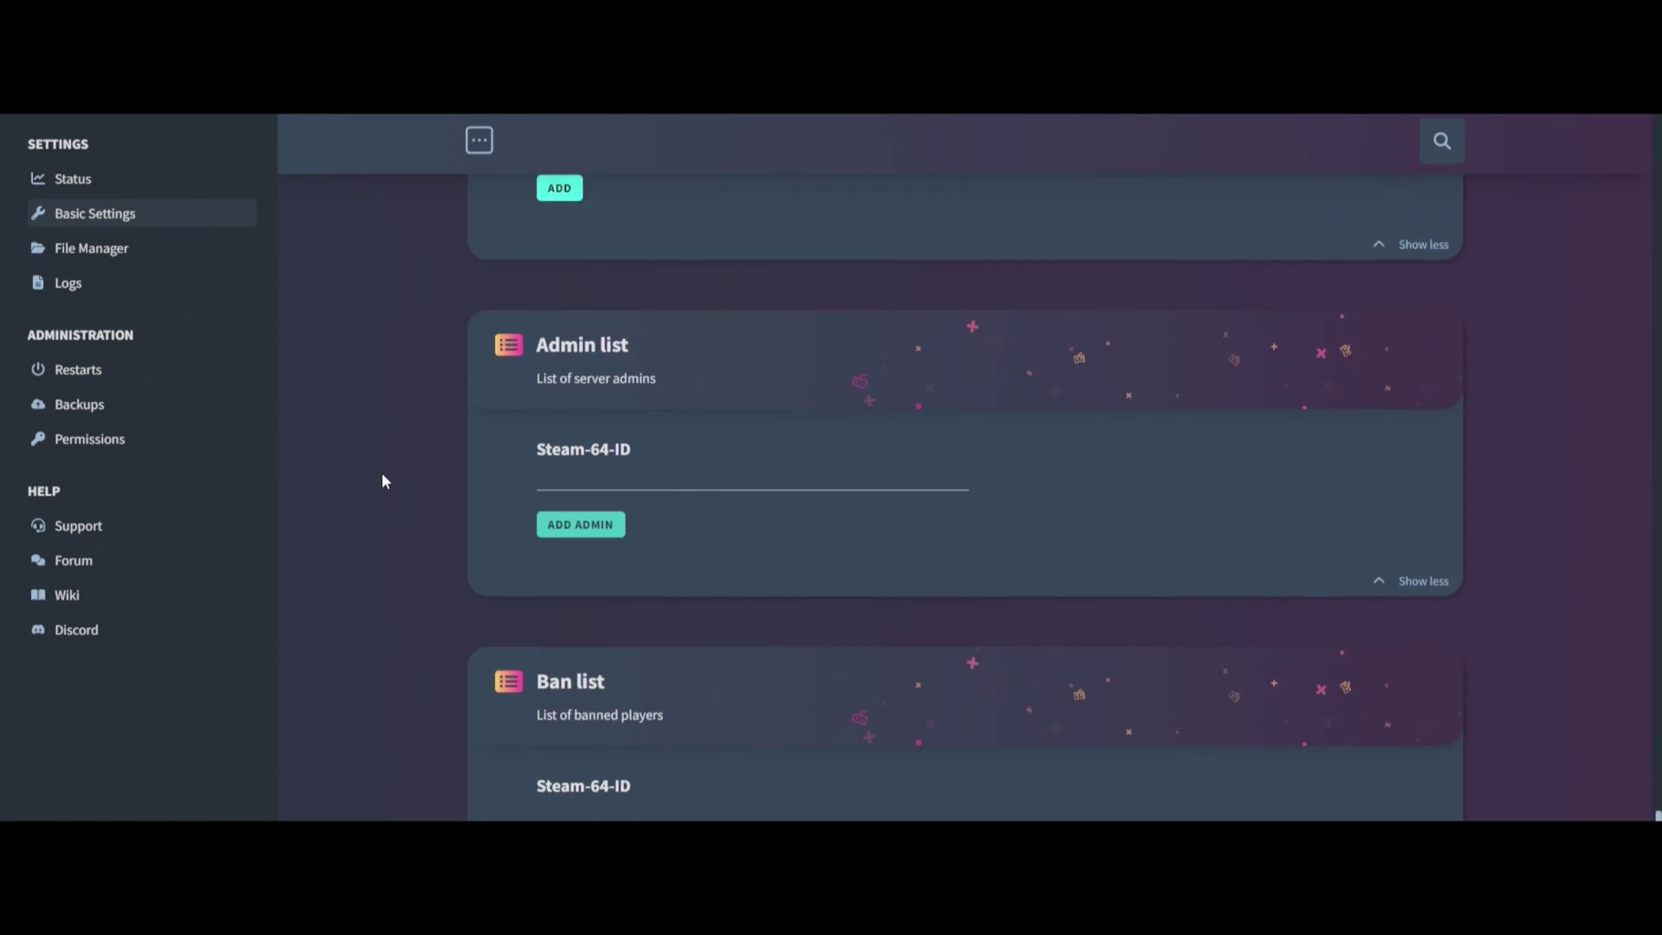
# Return to the start of the PvP Settings and review SiegeWeaponHealth, the free castle claim and destroy options, and InactivityKillEnabled.
pyautogui.scroll(20, 385, 481)
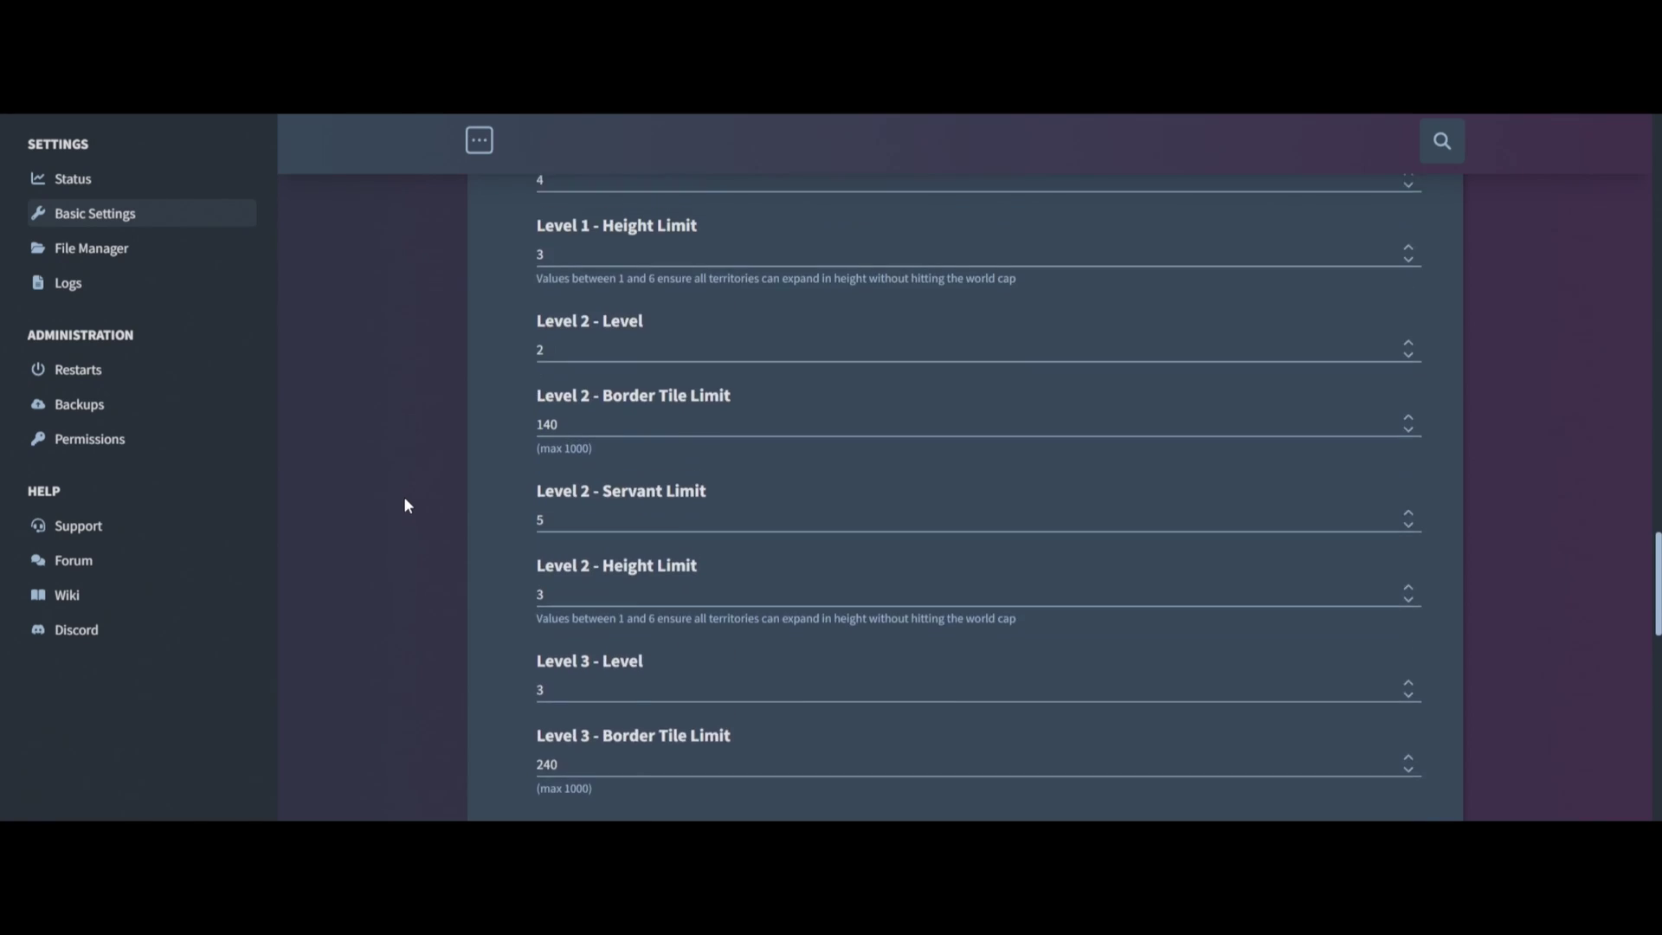
pyautogui.scroll(15, 404, 499)
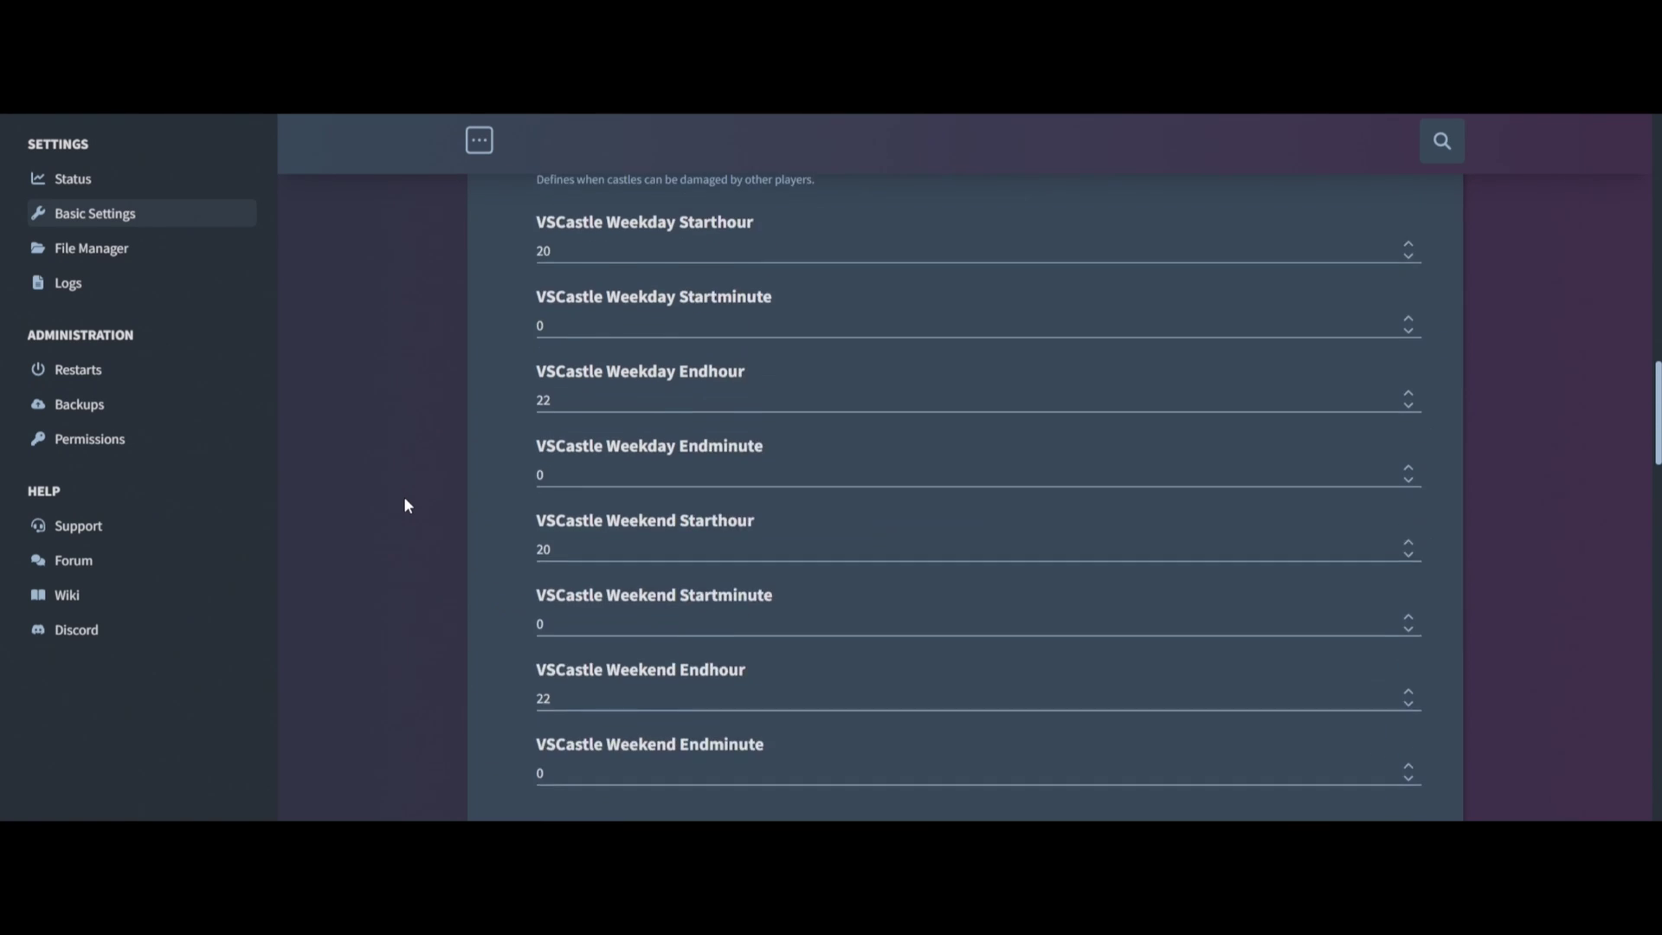
pyautogui.scroll(15, 405, 506)
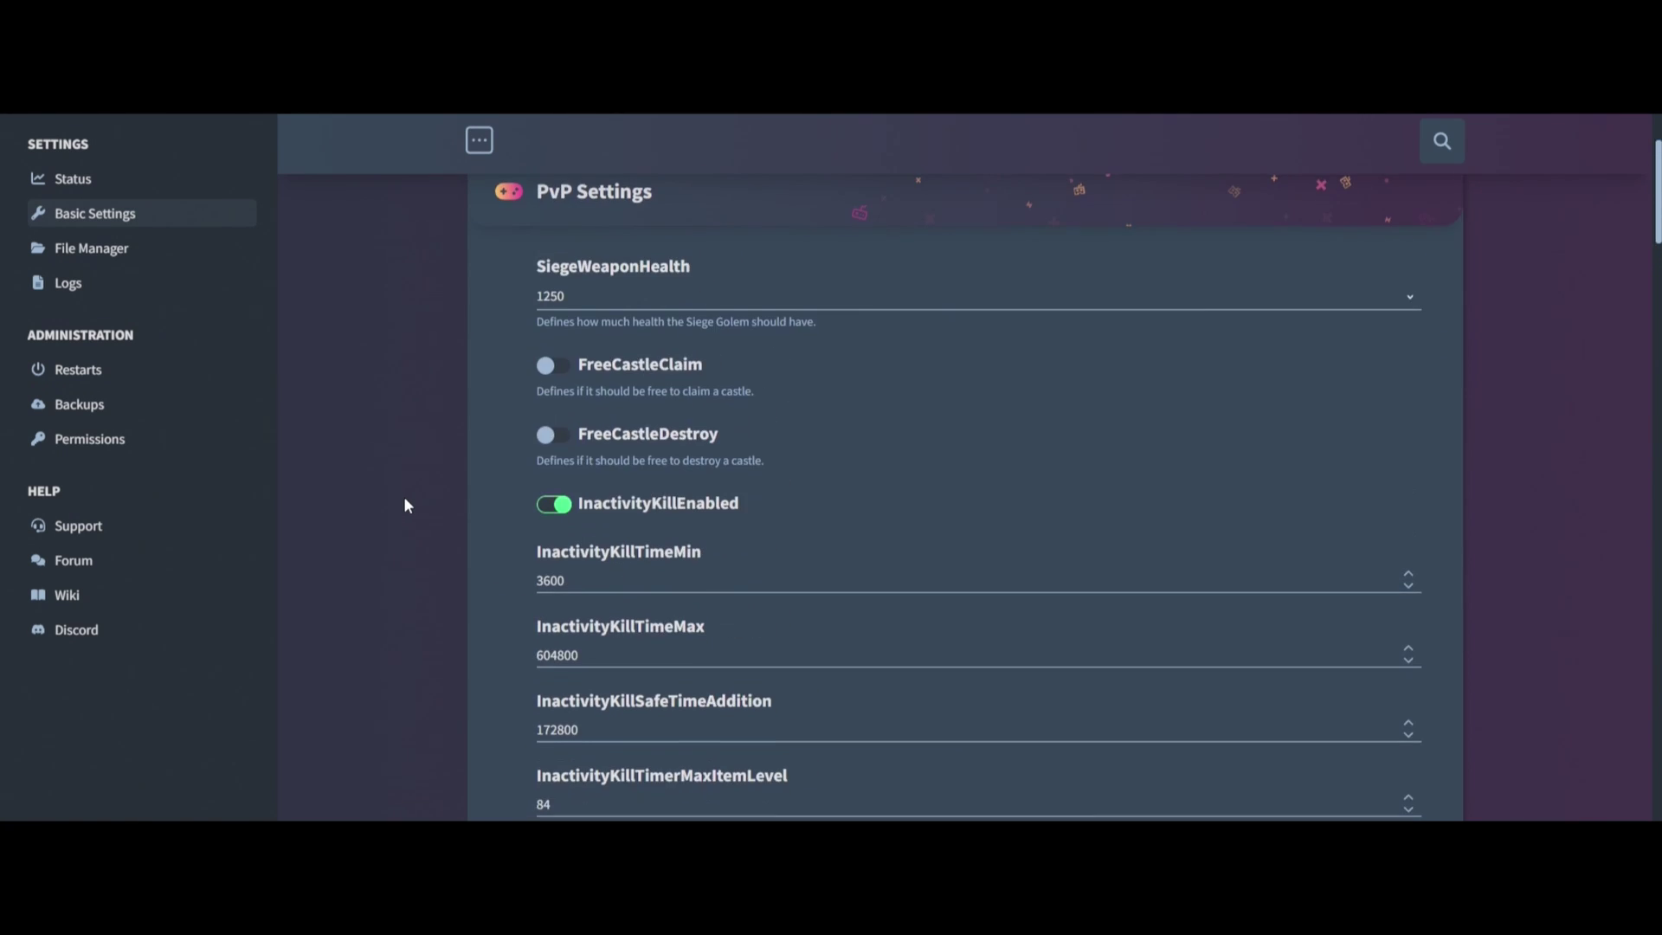
pyautogui.scroll(4, 405, 499)
pyautogui.scroll(-2, 422, 493)
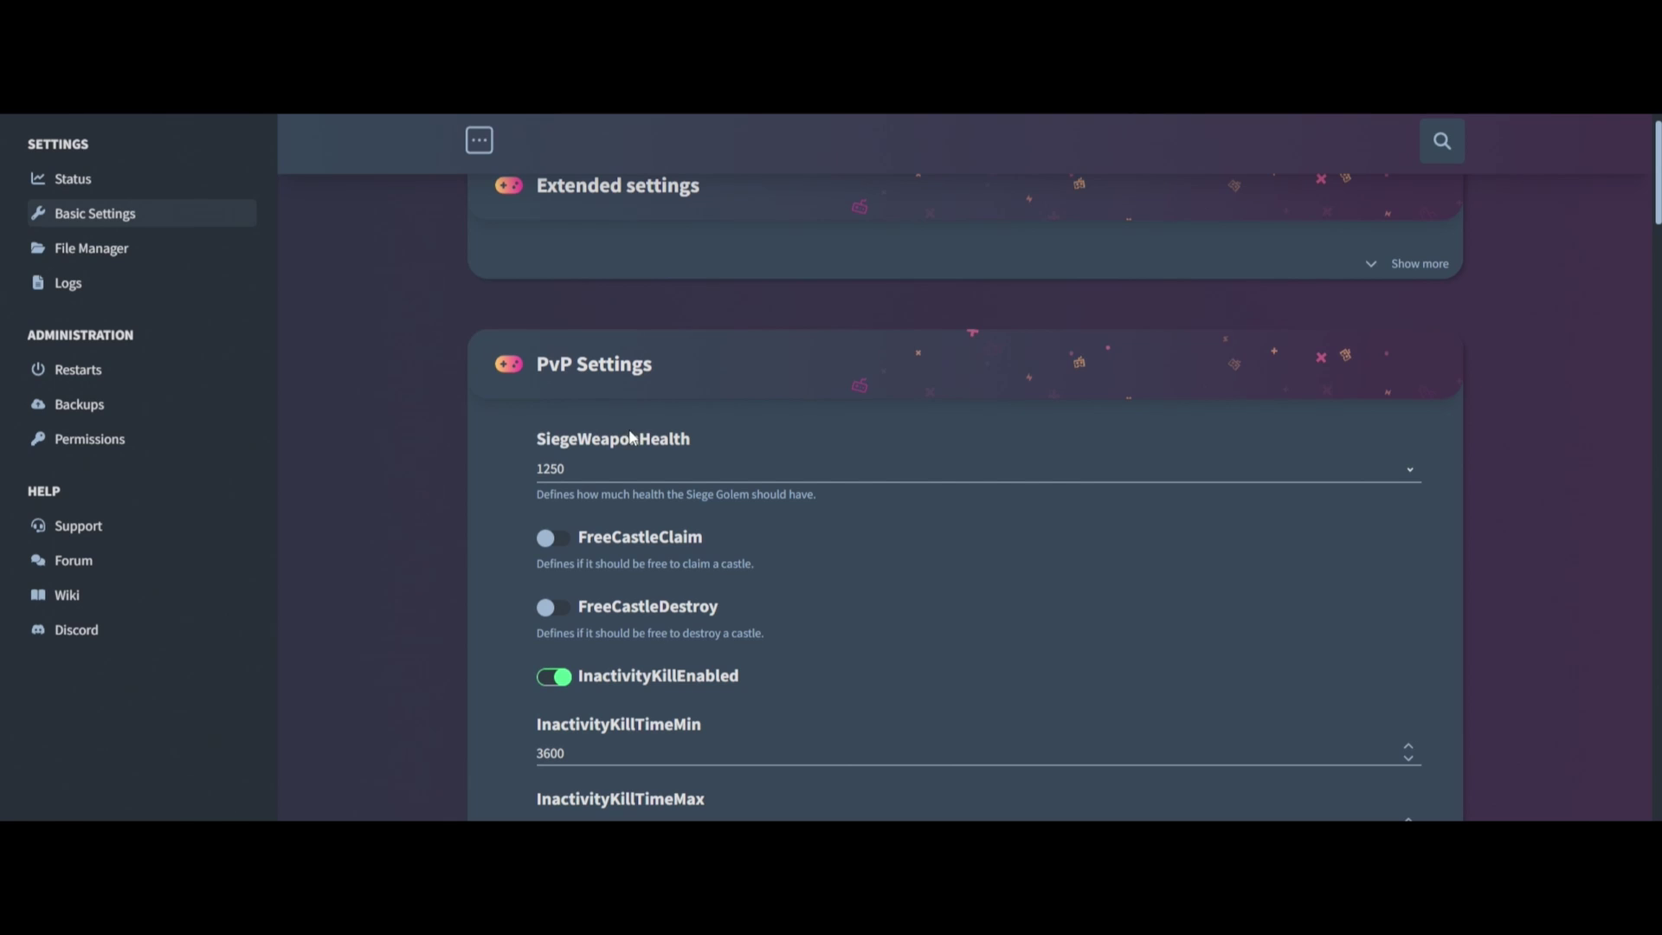
pyautogui.scroll(-1, 506, 483)
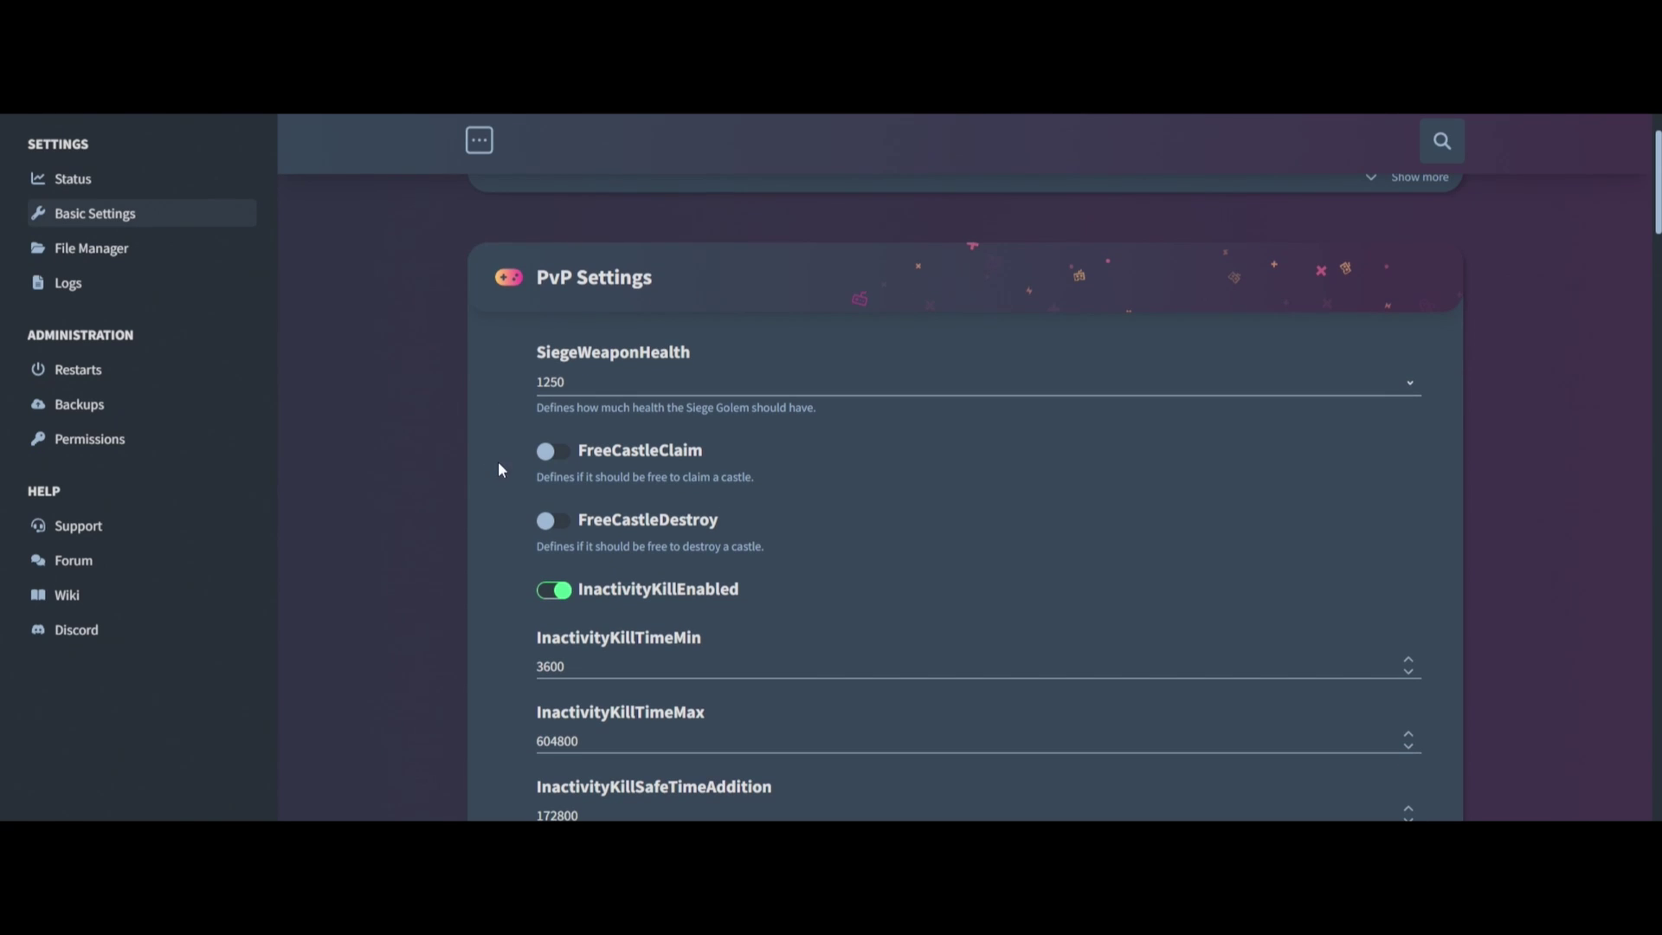
pyautogui.scroll(-1, 485, 468)
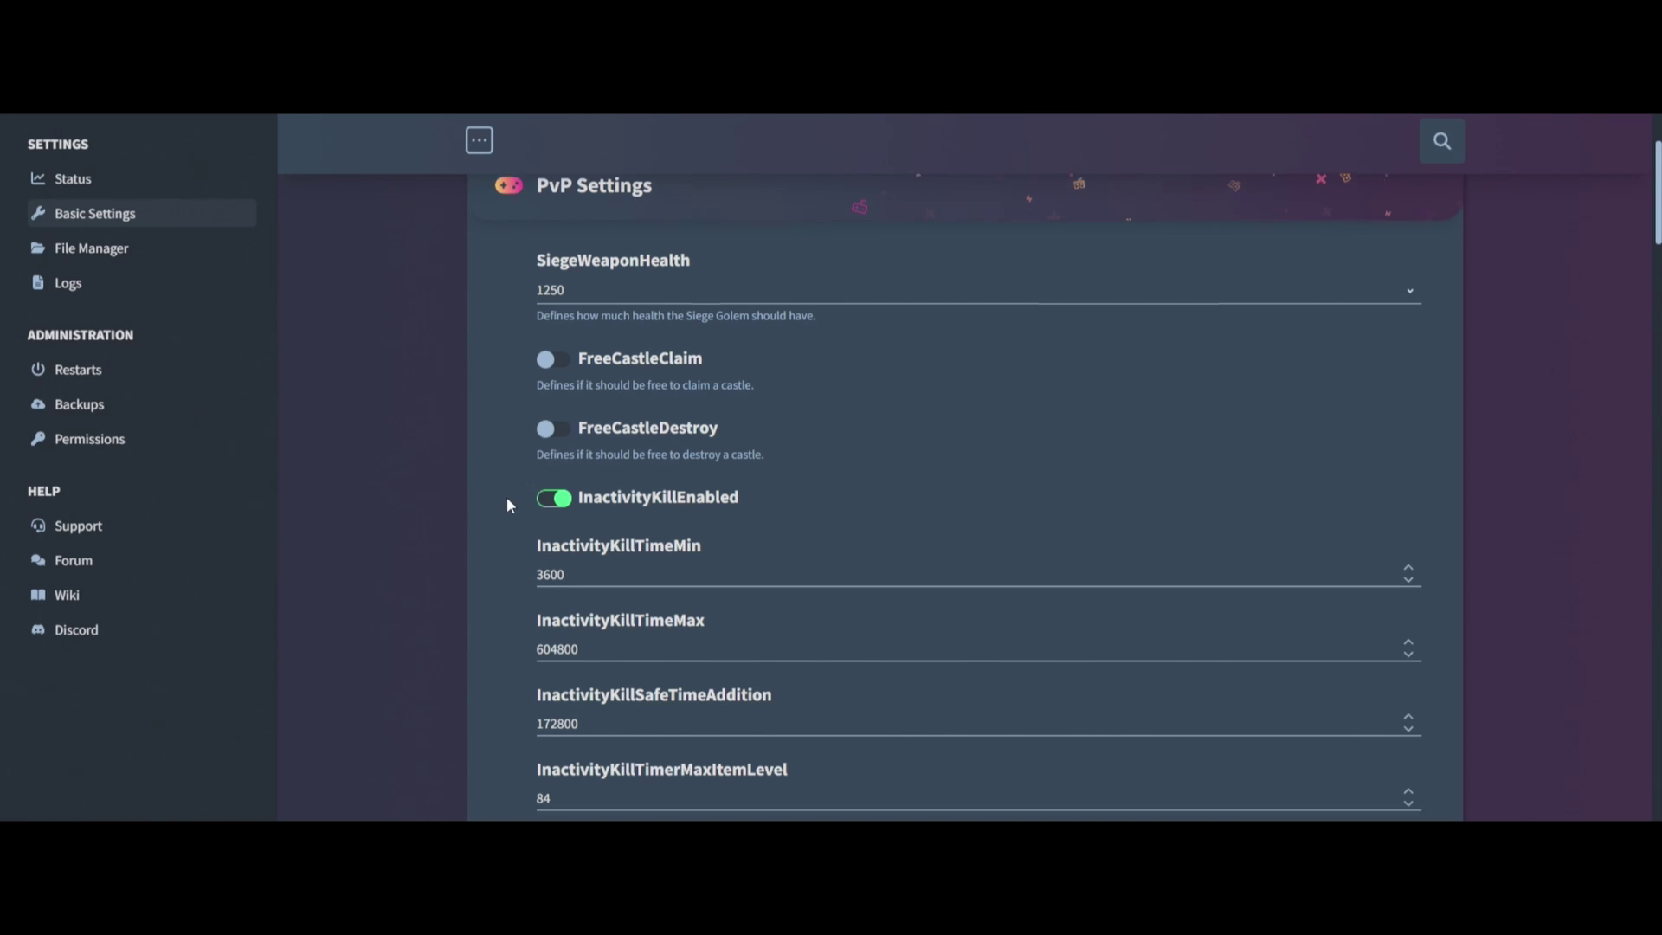
pyautogui.scroll(-2, 509, 494)
pyautogui.scroll(2, 485, 483)
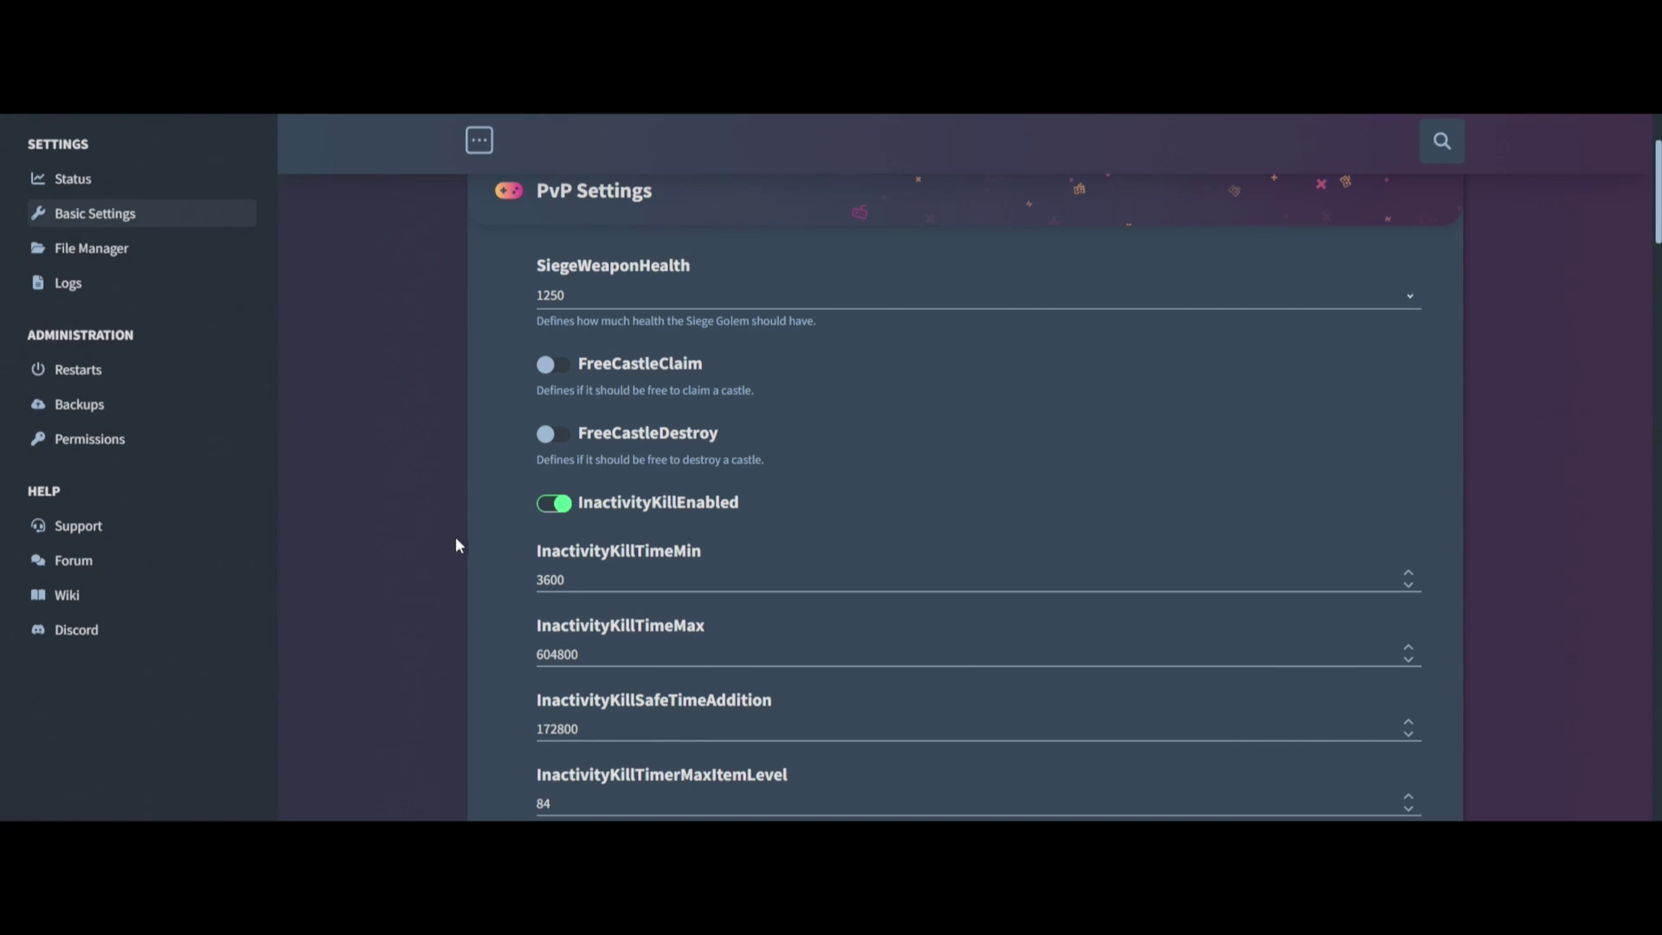
# Review the PvP inactivity kill values, respawn modifier, castle siege timers, siege weapon options, protection mode and player damage mode.
pyautogui.scroll(-3, 456, 541)
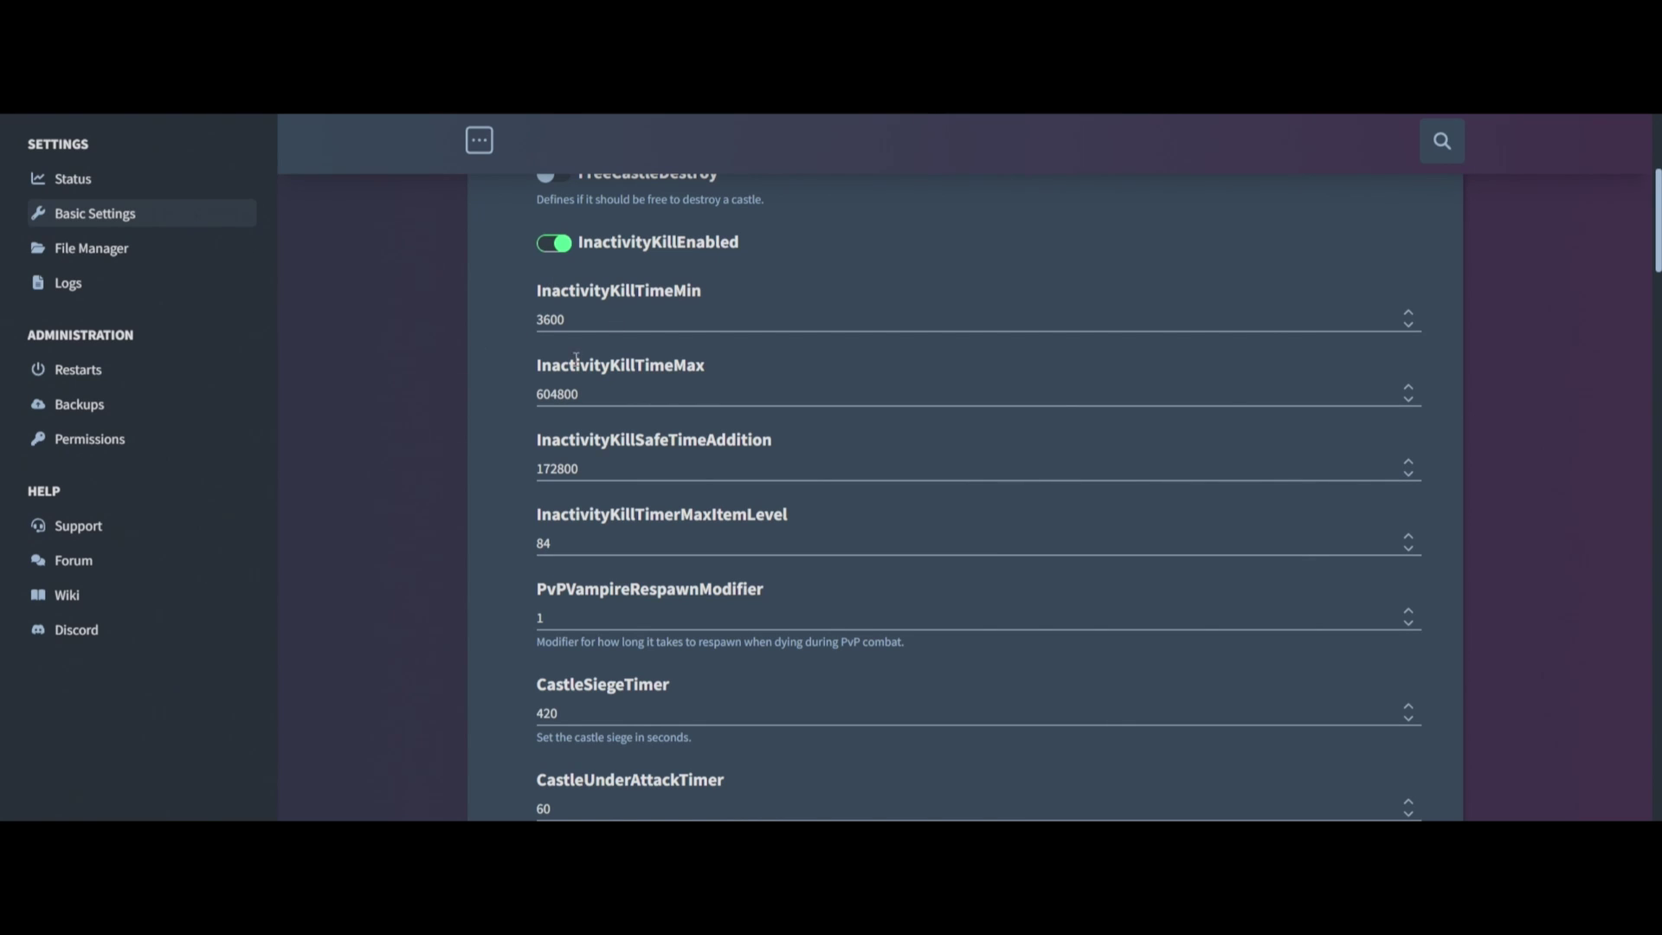
pyautogui.scroll(-1, 524, 682)
pyautogui.scroll(-3, 525, 674)
pyautogui.scroll(3, 532, 548)
pyautogui.scroll(-2, 567, 625)
pyautogui.scroll(-2, 561, 676)
pyautogui.scroll(-2, 562, 459)
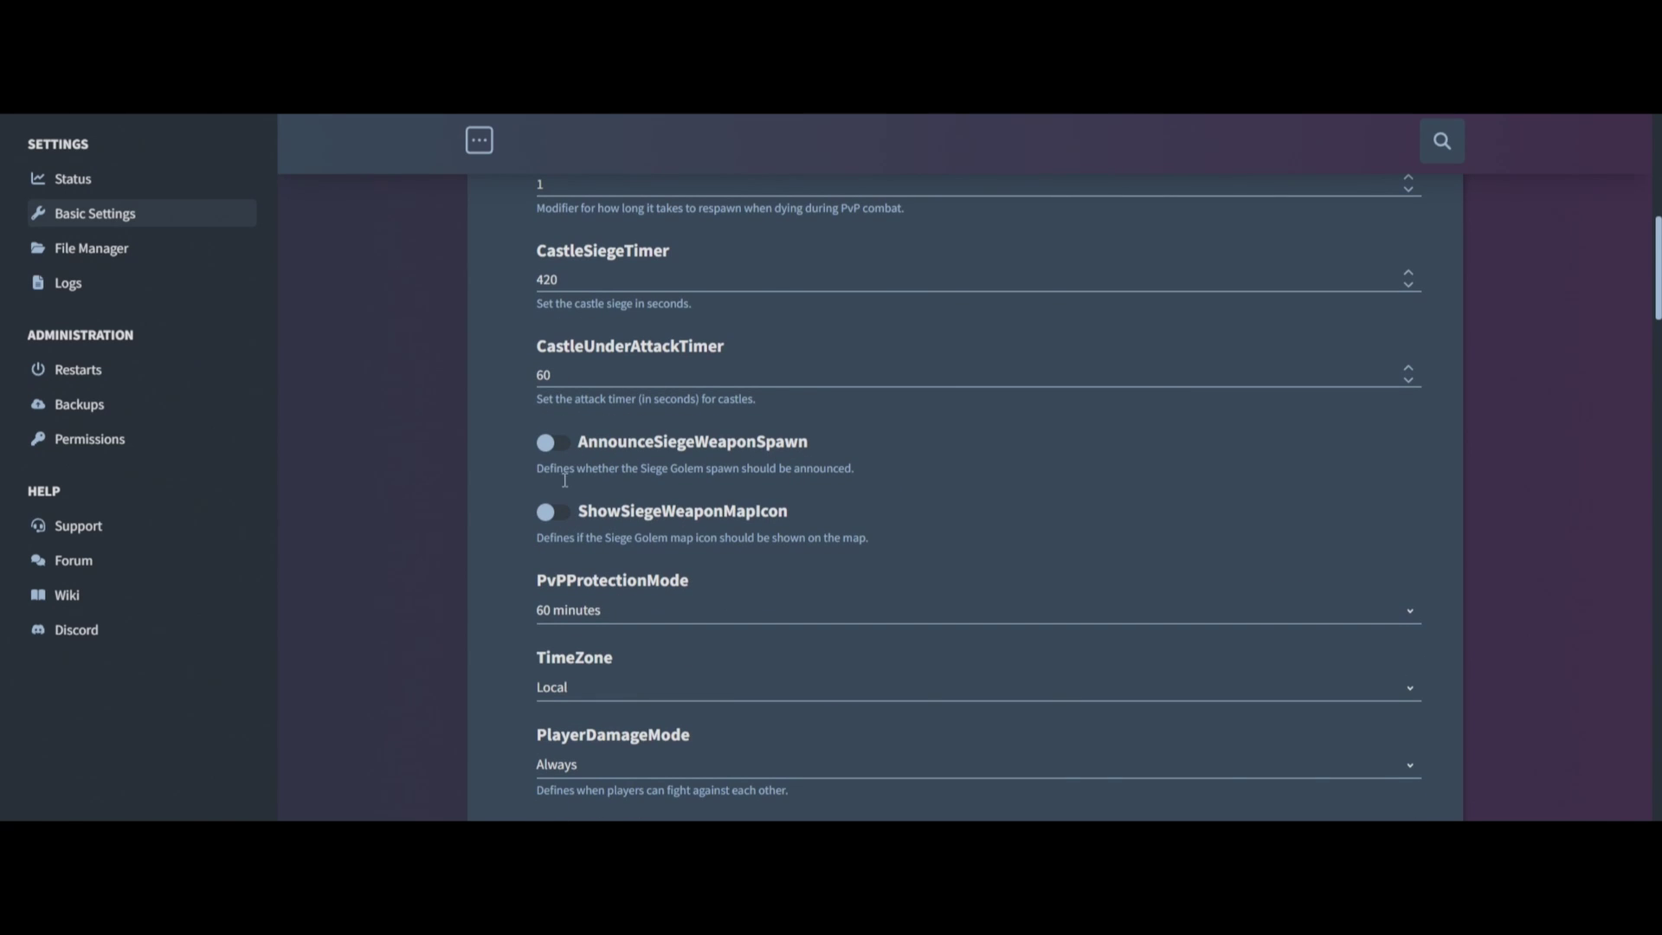
# Toggle AnnounceSiegeWeaponSpawn and ShowSiegeWeaponMapIcon on and back off.
pyautogui.click(553, 443)
pyautogui.click(552, 513)
pyautogui.click(554, 513)
pyautogui.click(554, 443)
# Set PvPProtectionMode to Disabled.
pyautogui.scroll(-3, 464, 568)
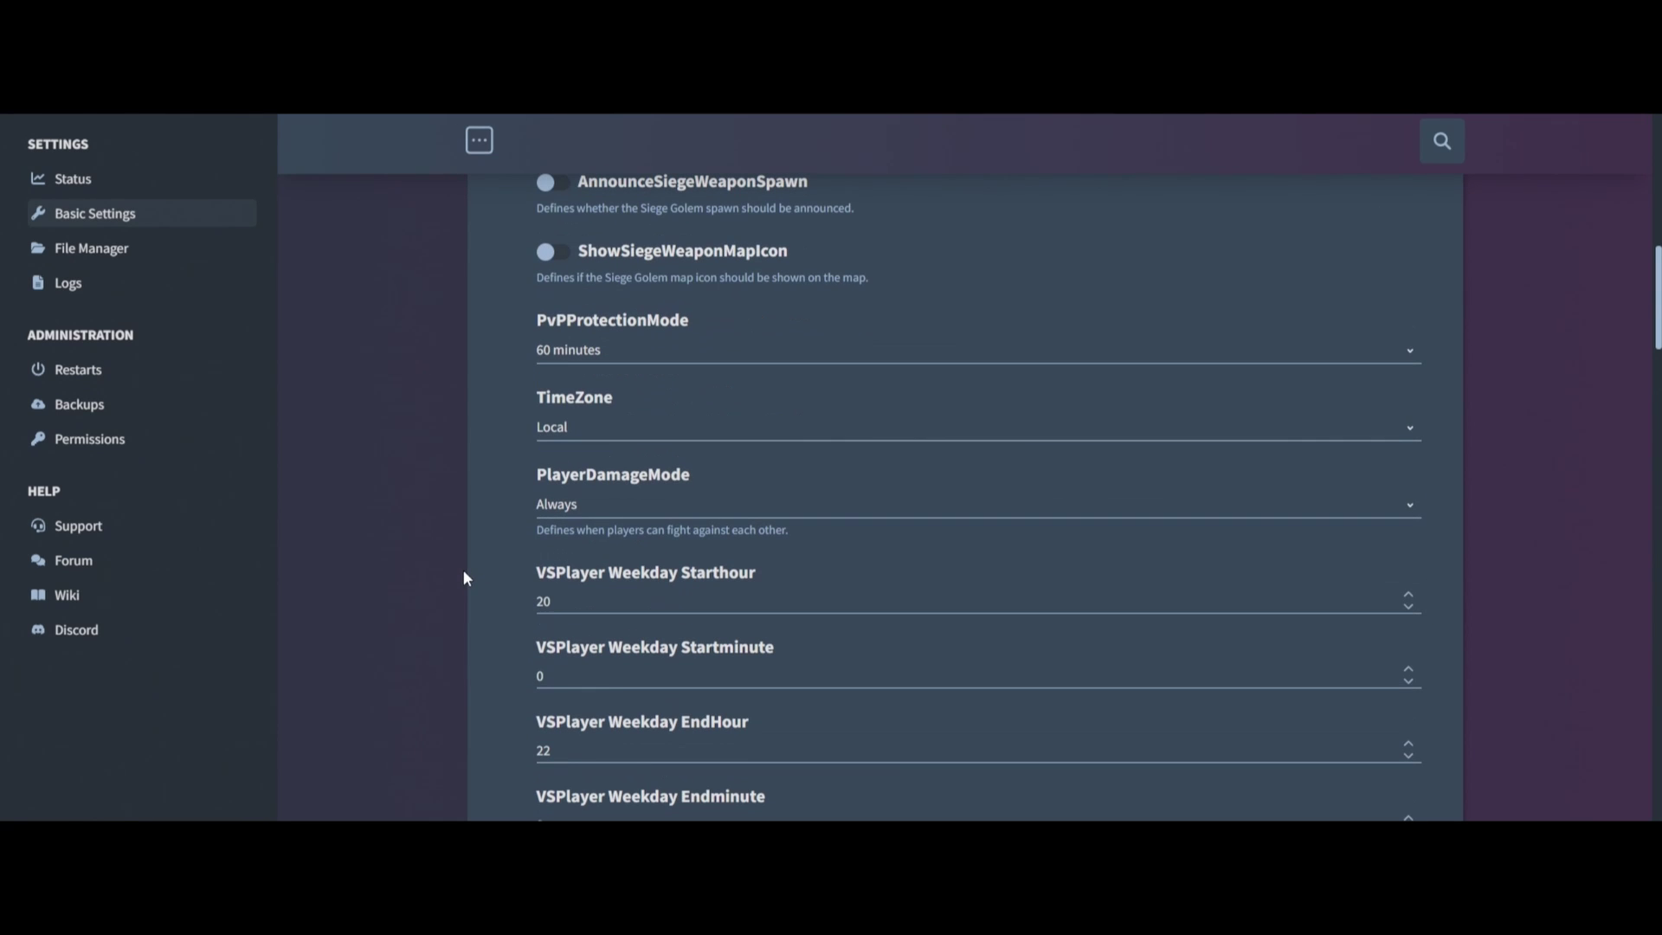
pyautogui.click(683, 353)
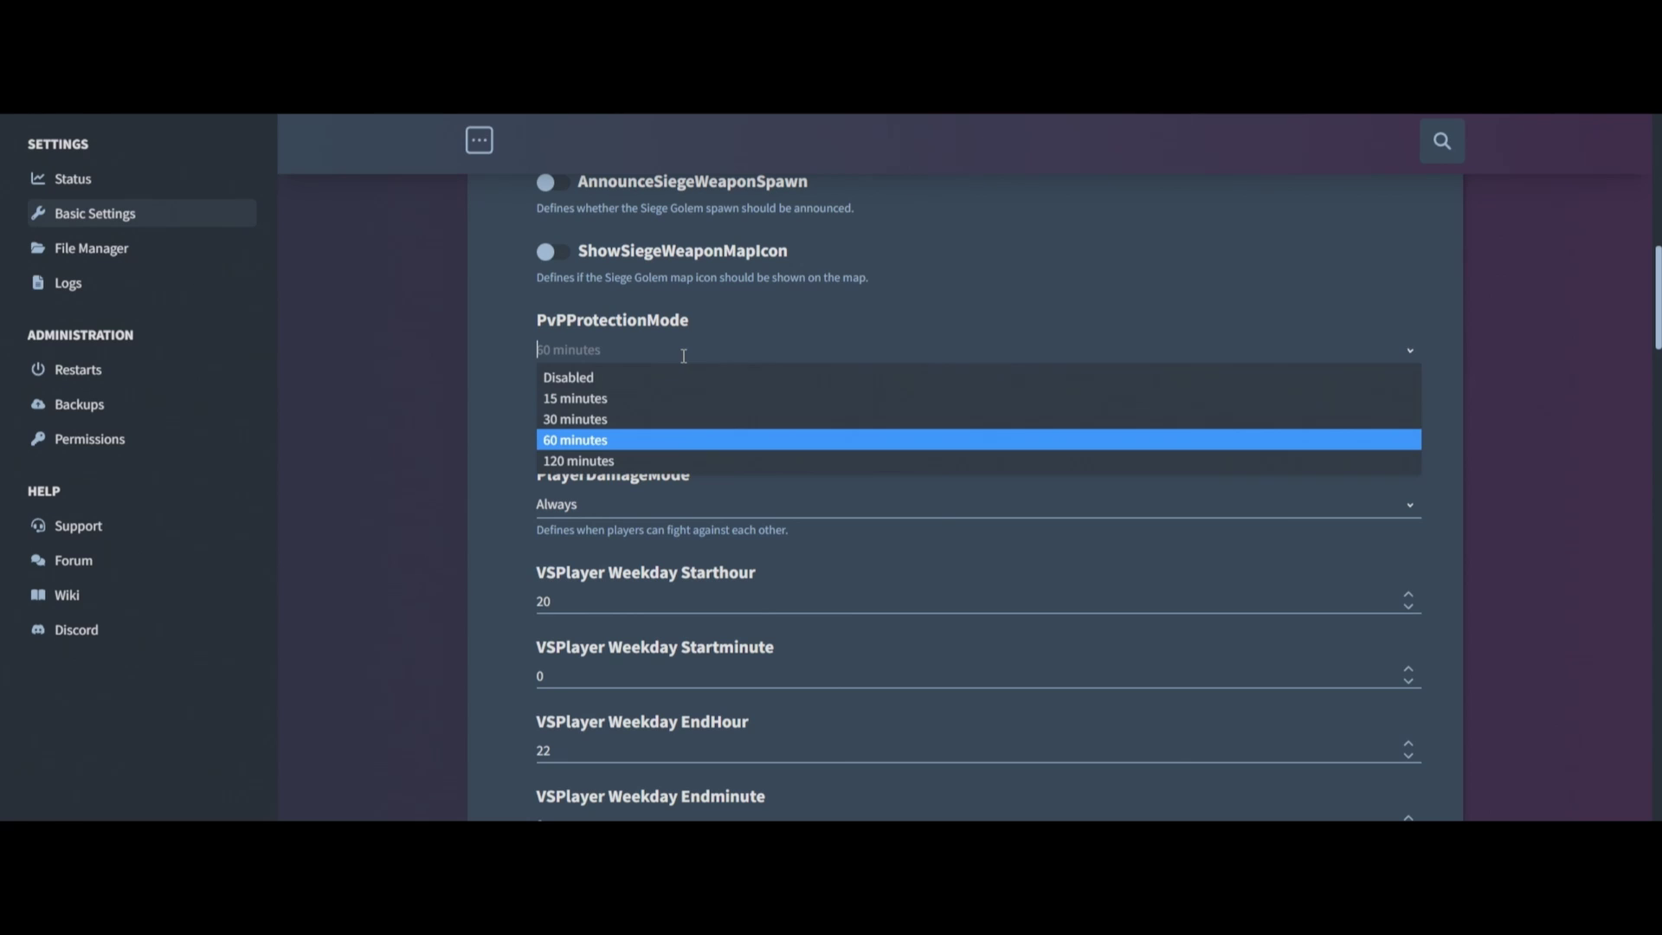
pyautogui.click(645, 378)
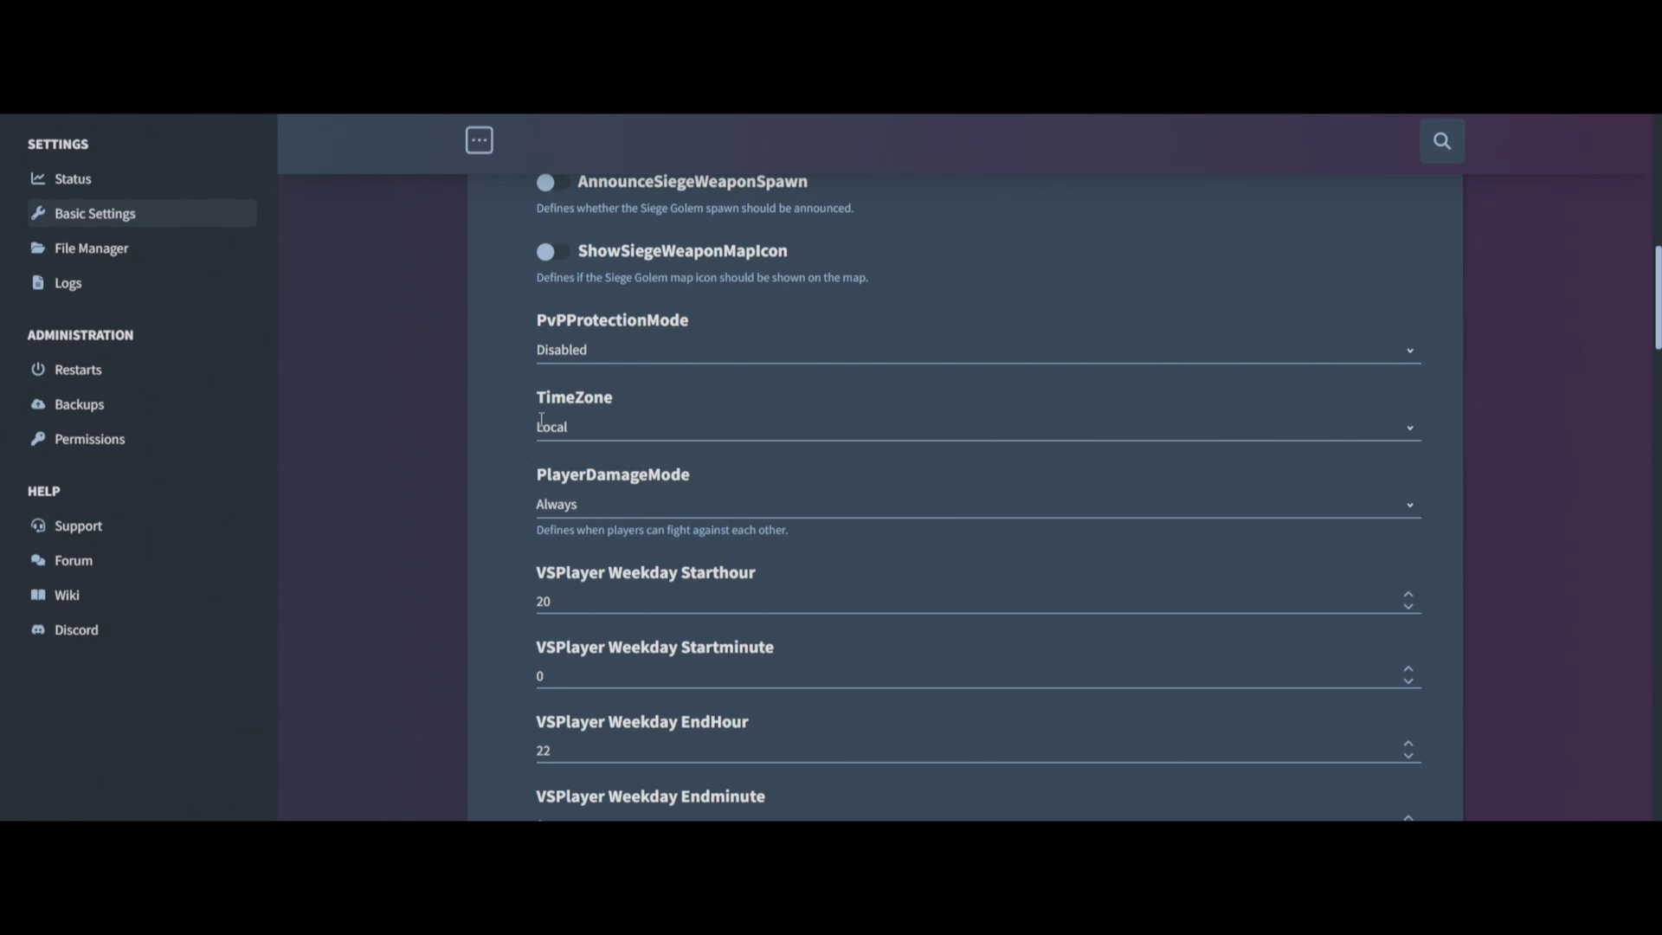
# Check the available TimeZone and PlayerDamageMode options and review the VSPlayer weekday and weekend times.
pyautogui.click(594, 425)
pyautogui.click(495, 464)
pyautogui.click(571, 506)
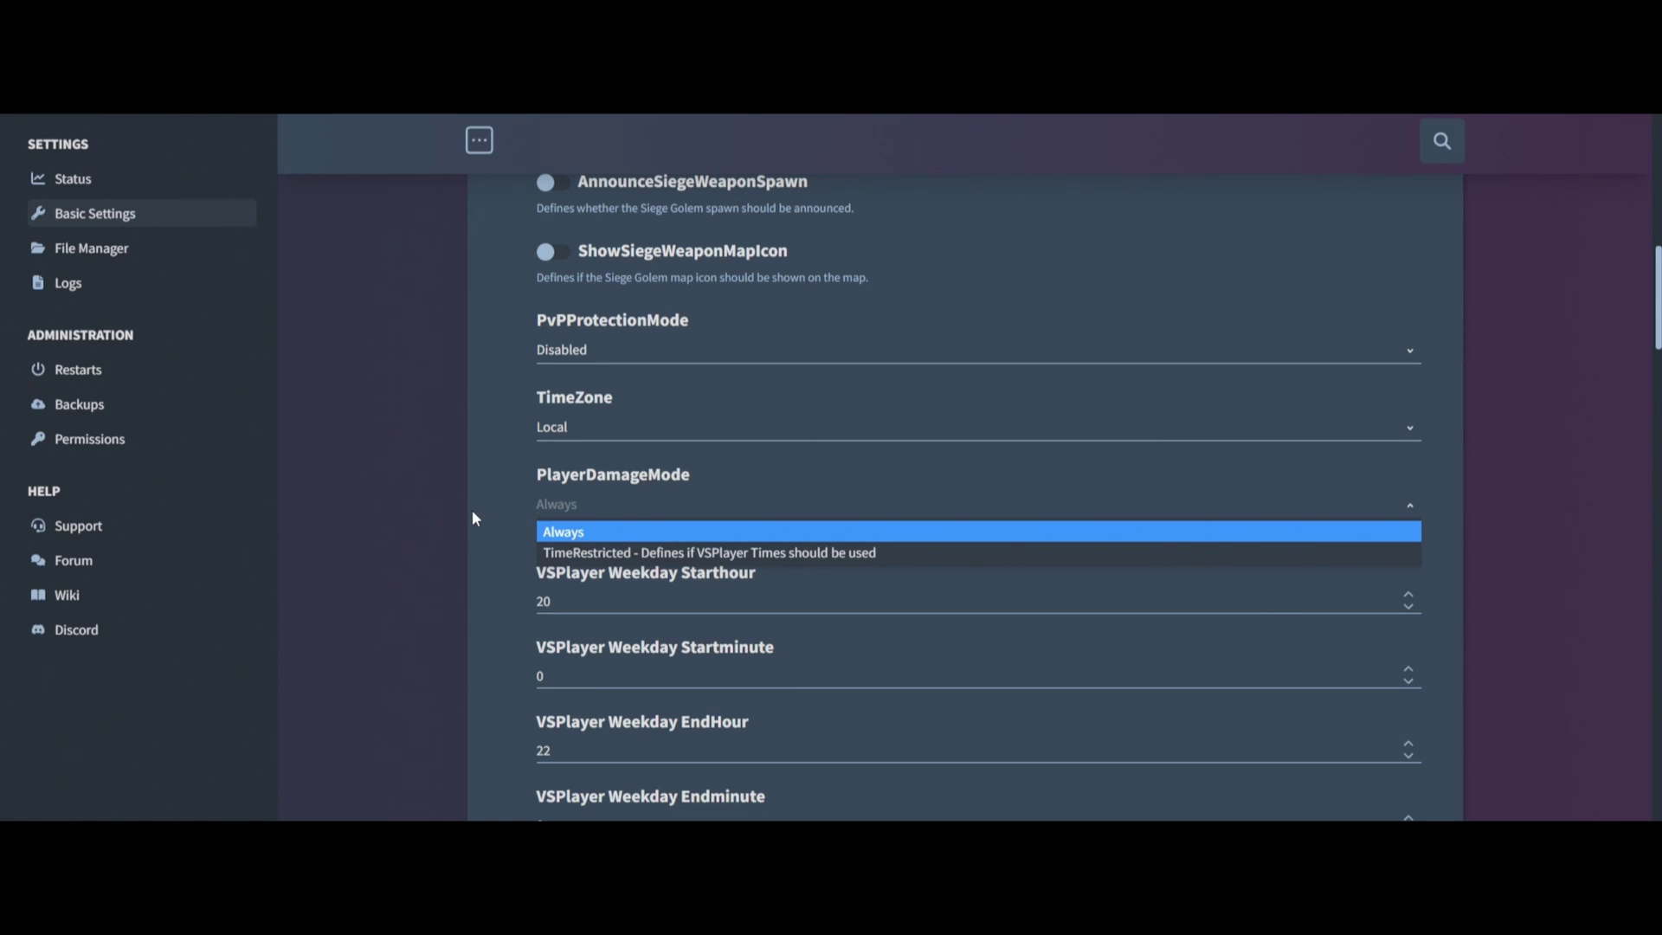
pyautogui.click(519, 606)
pyautogui.scroll(-1, 519, 606)
pyautogui.scroll(-2, 475, 565)
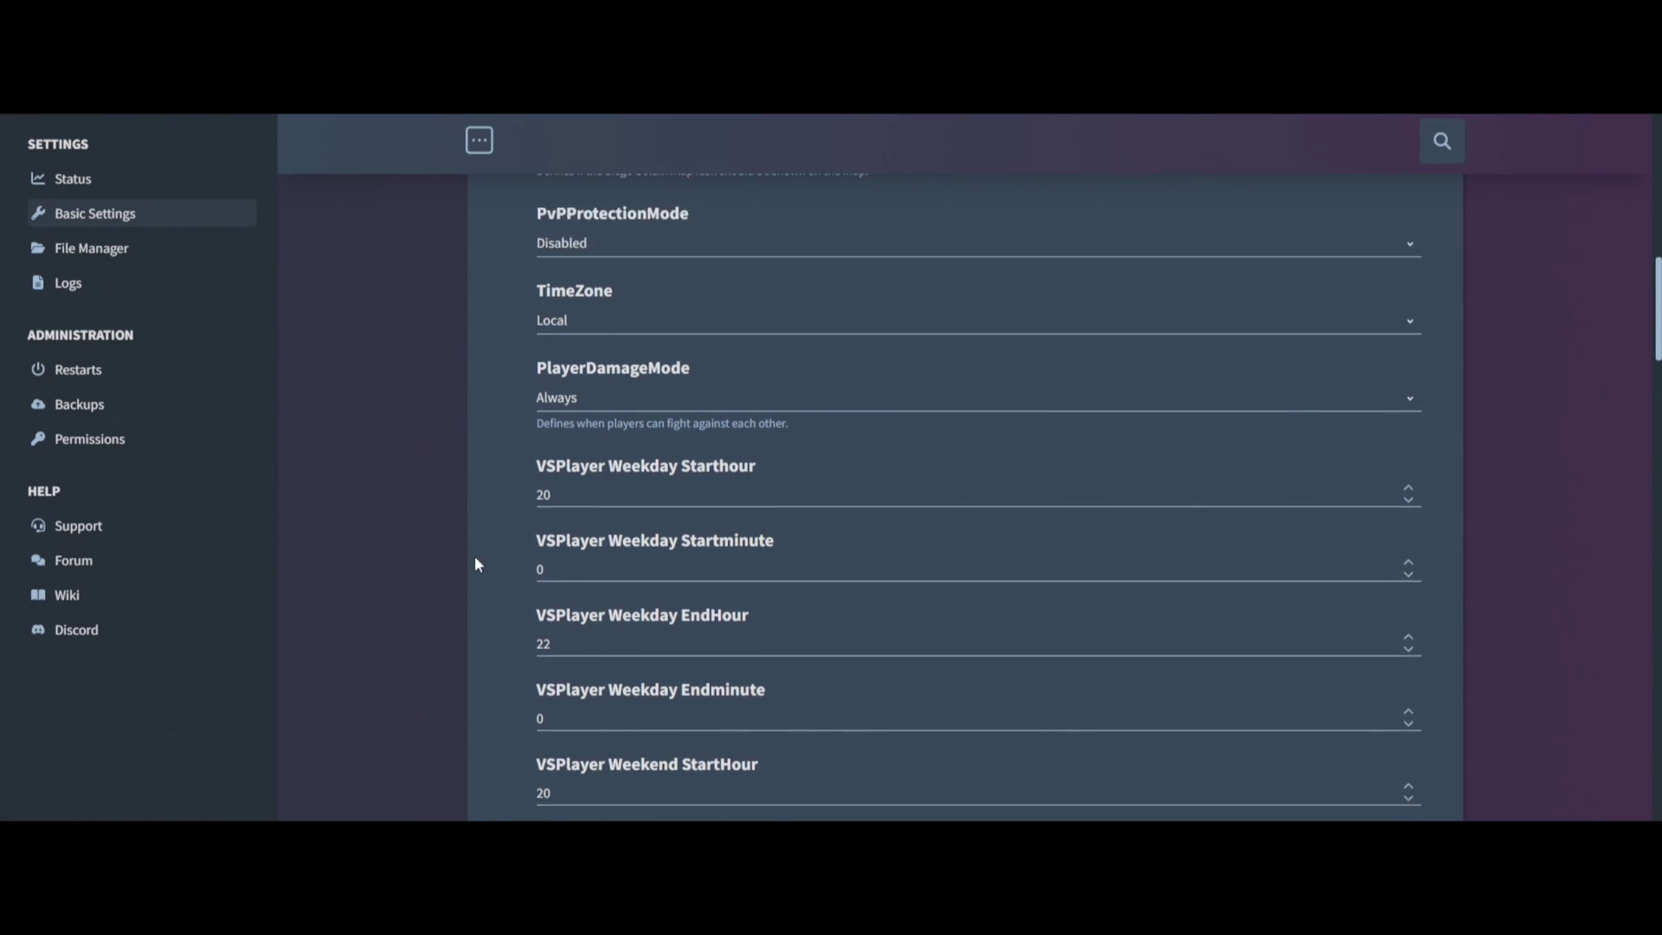
pyautogui.scroll(-3, 717, 516)
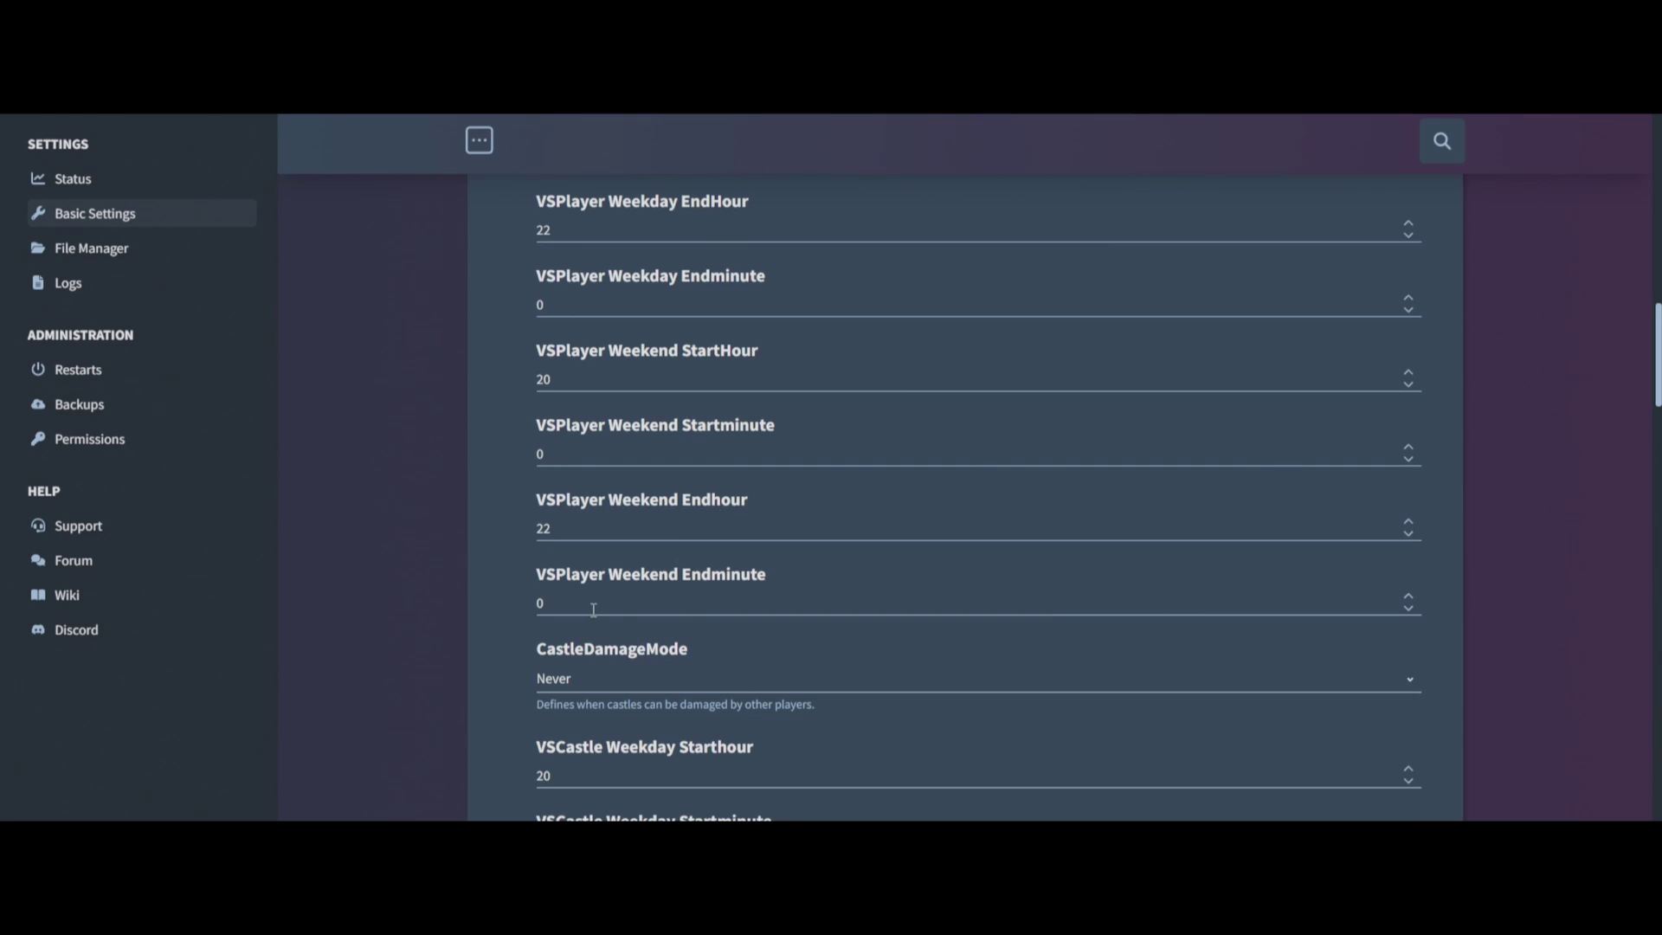
# Set CastleDamageMode to Always in the PvP Settings.
pyautogui.scroll(-3, 593, 610)
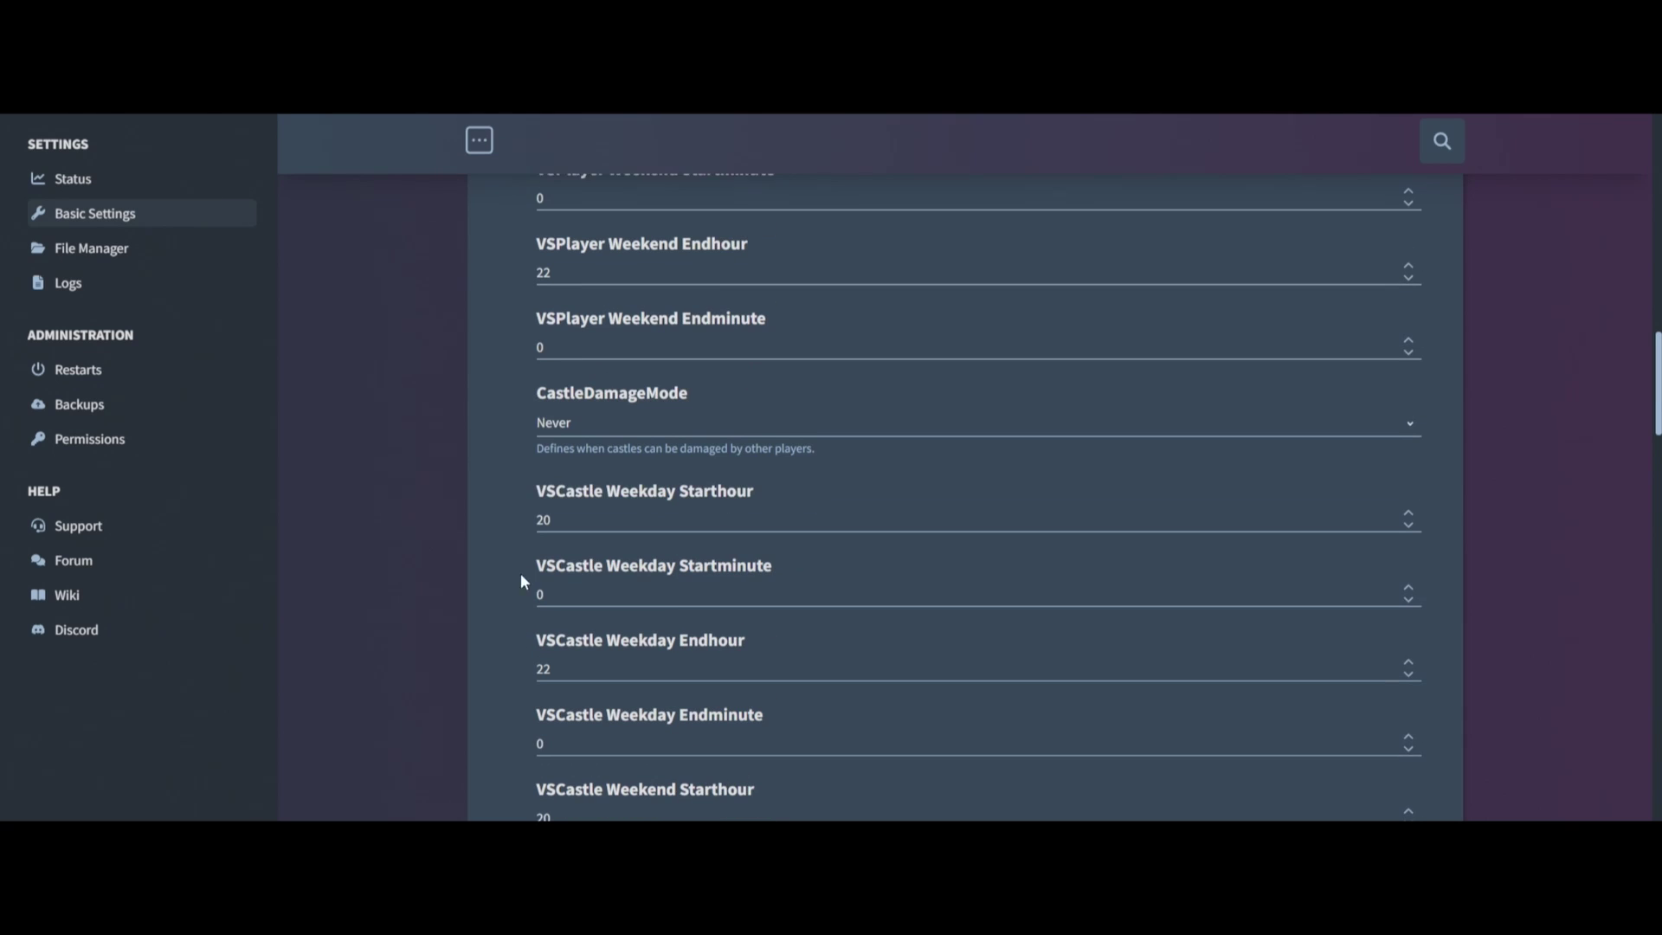
pyautogui.click(659, 424)
pyautogui.click(636, 445)
# Review the VSCastle weekday and weekend start and end times, and collapse the PvP Settings section.
pyautogui.scroll(-2, 502, 446)
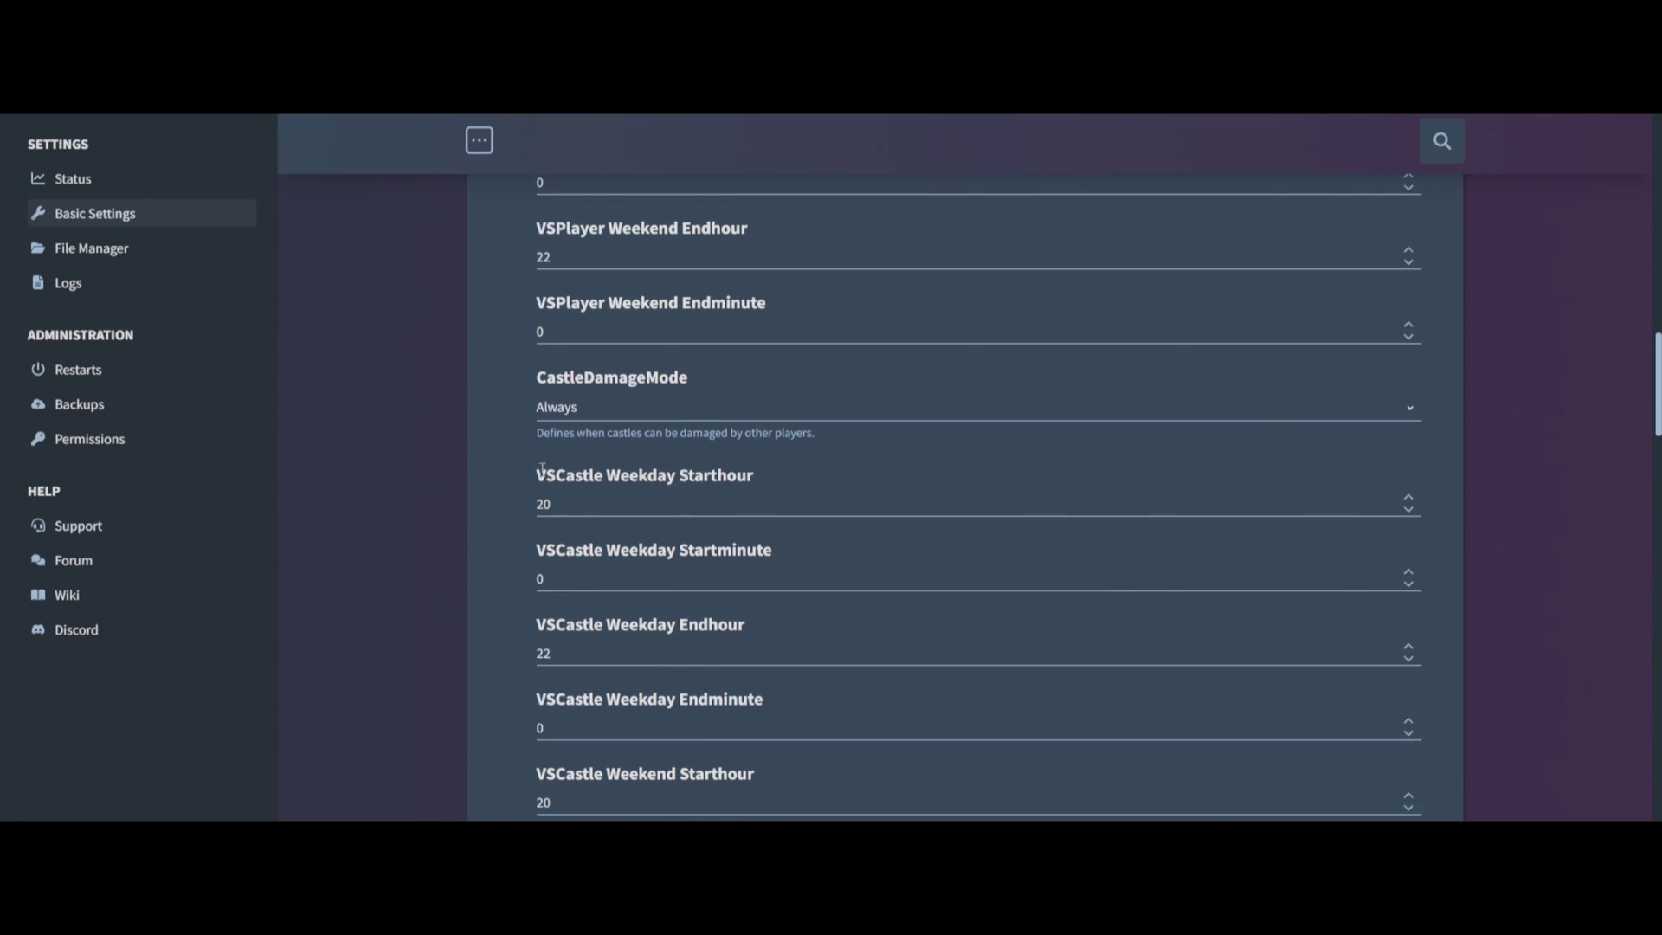
pyautogui.scroll(-2, 532, 432)
pyautogui.scroll(-2, 532, 440)
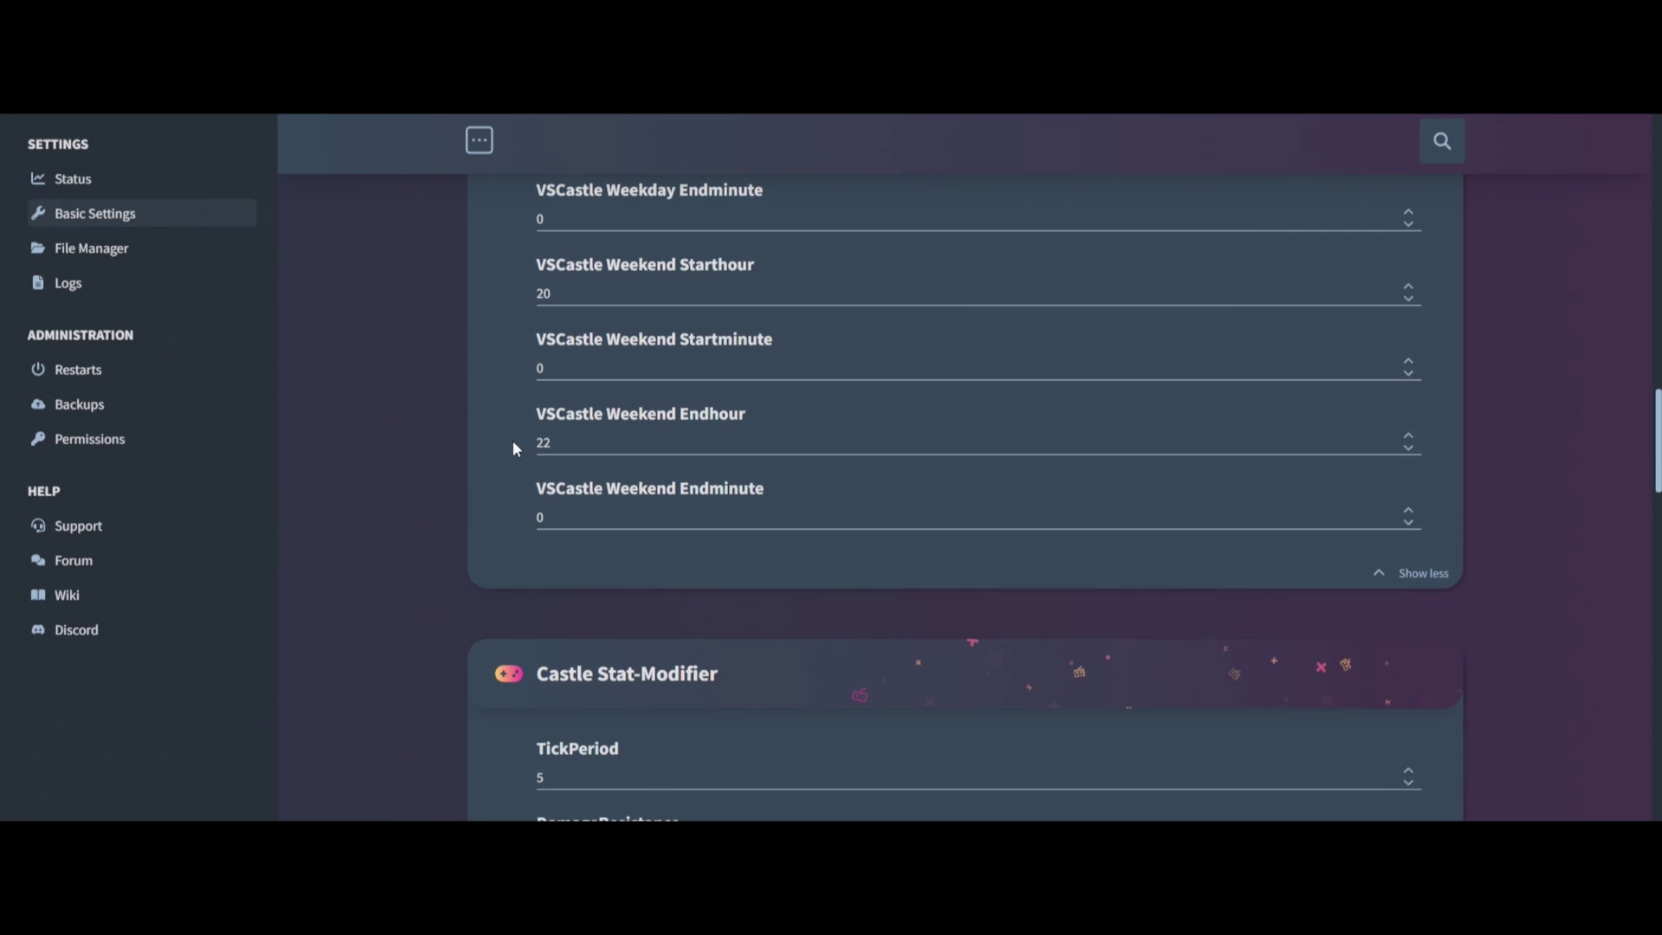
pyautogui.scroll(-1, 487, 471)
pyautogui.scroll(-3, 548, 344)
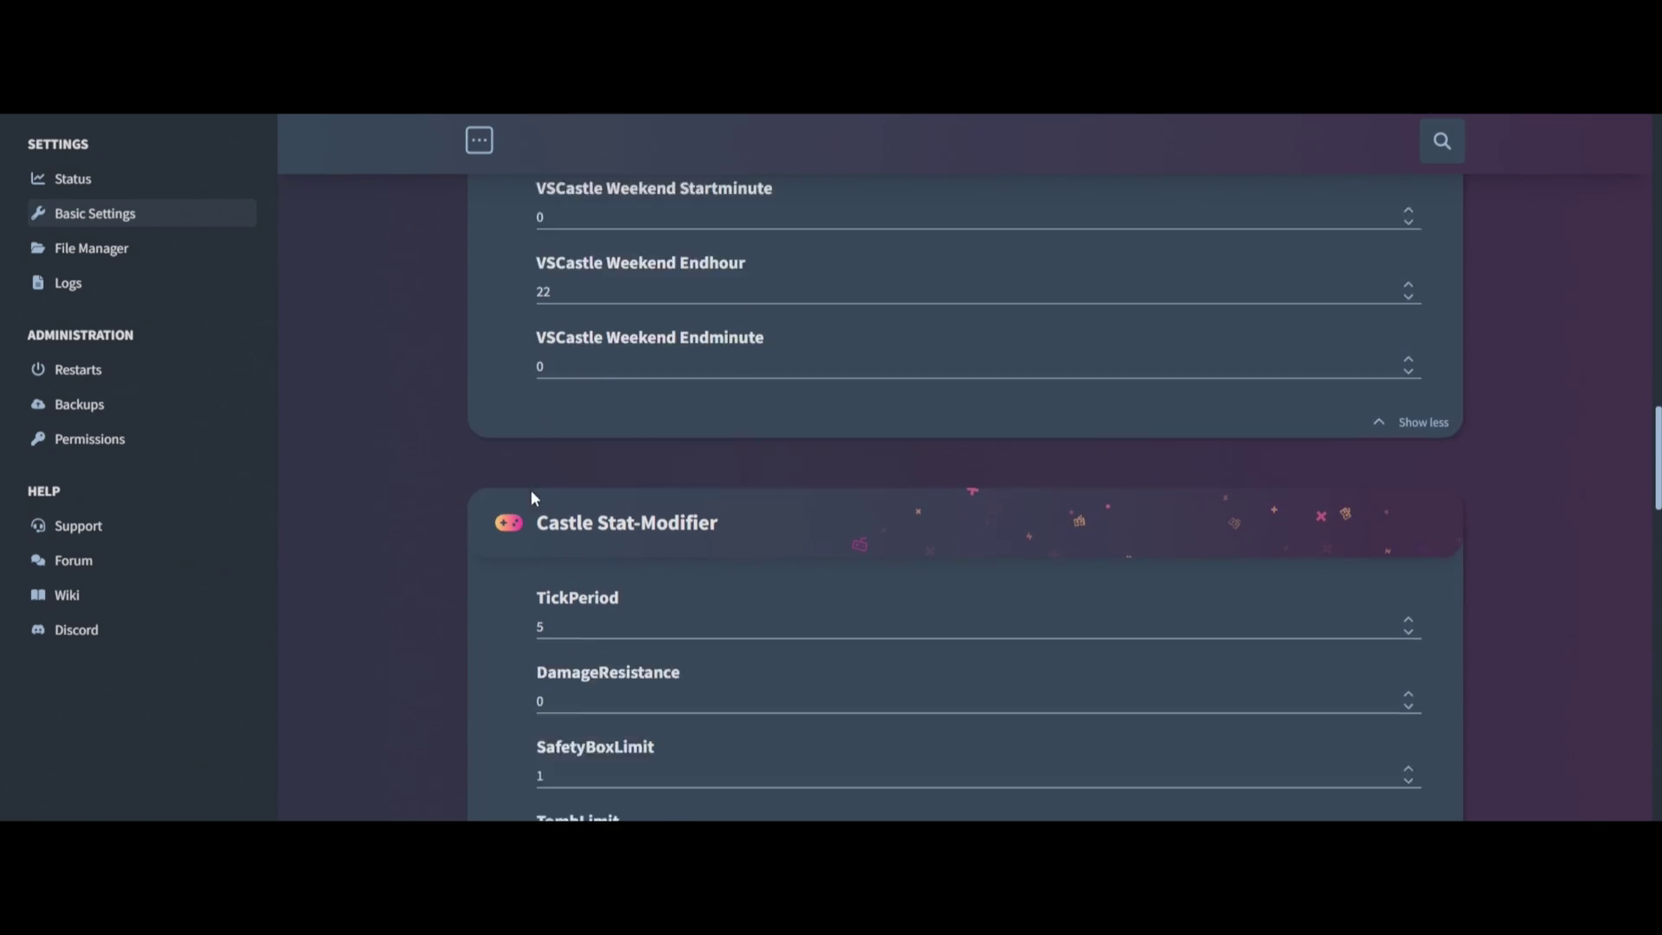
pyautogui.scroll(5, 1504, 744)
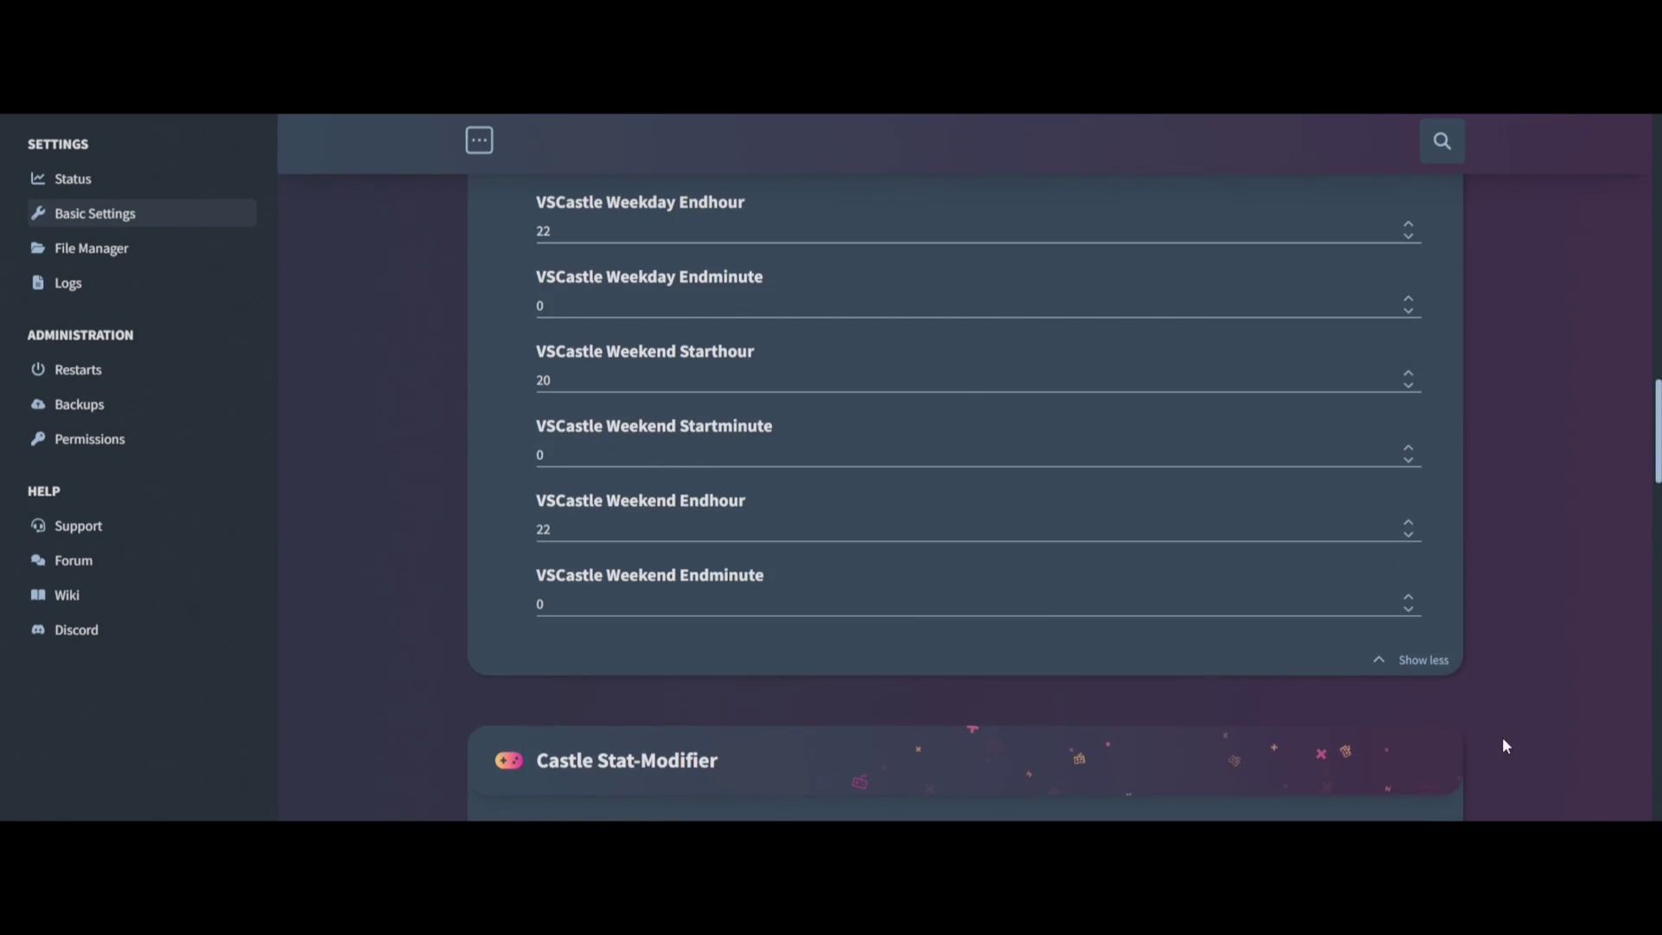
pyautogui.click(1423, 661)
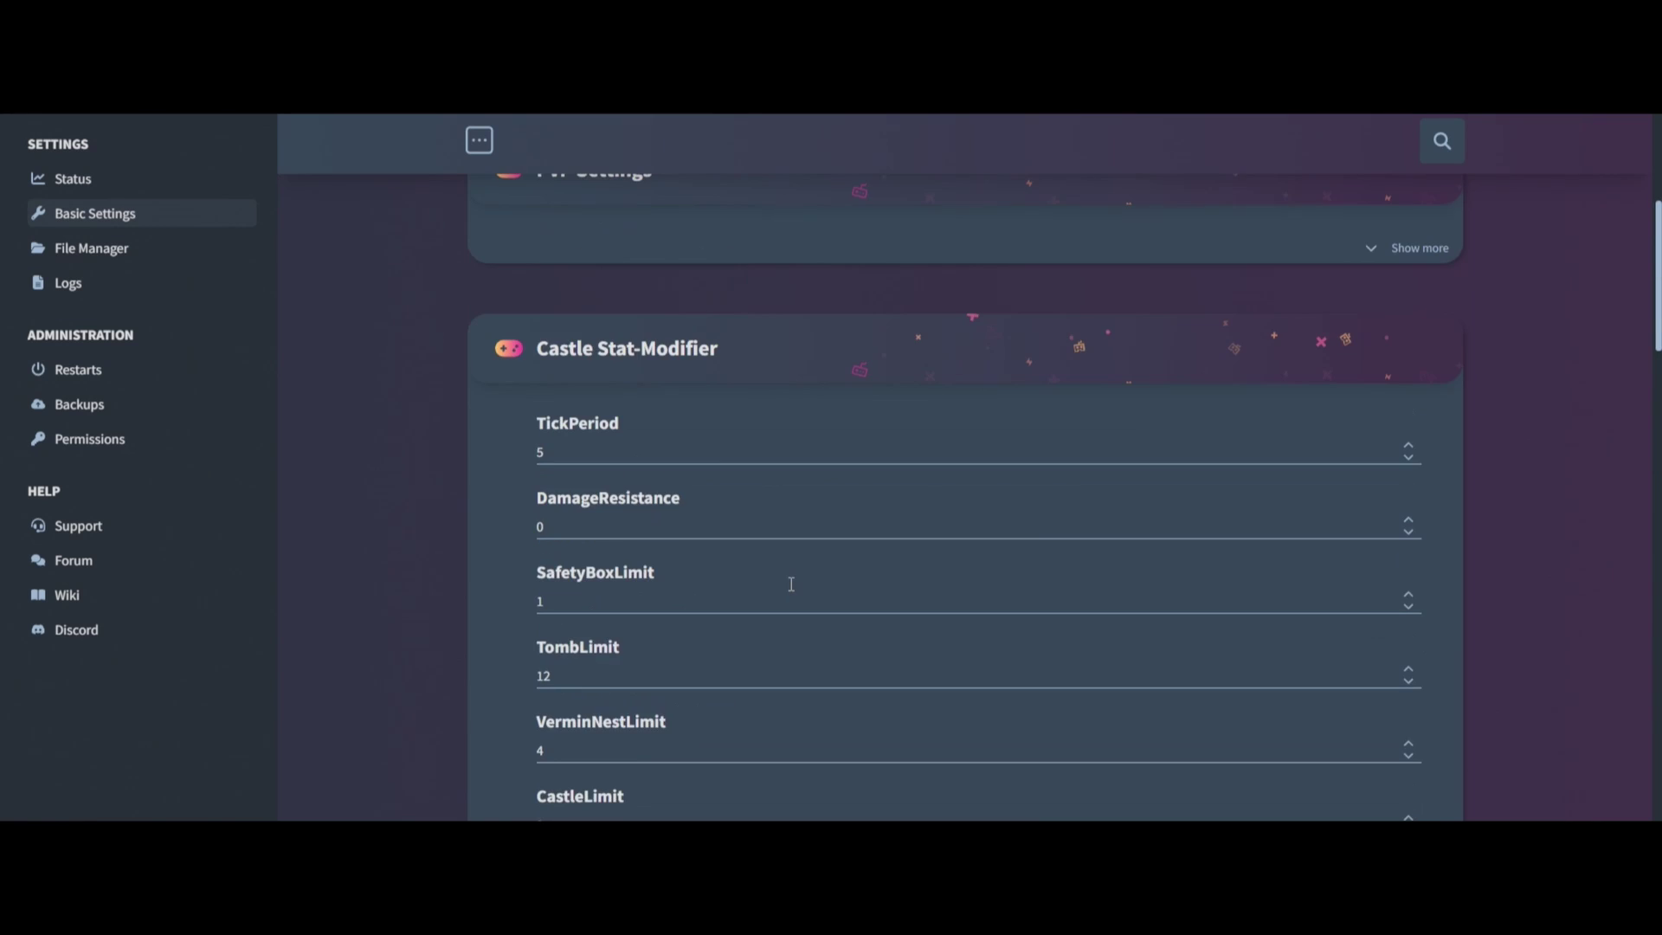
# Review the Castle Stat-Modifier values, including the tile, servant and height limits for castle levels 1 to 5.
pyautogui.scroll(5, 791, 582)
pyautogui.scroll(-5, 745, 516)
pyautogui.scroll(-10, 468, 518)
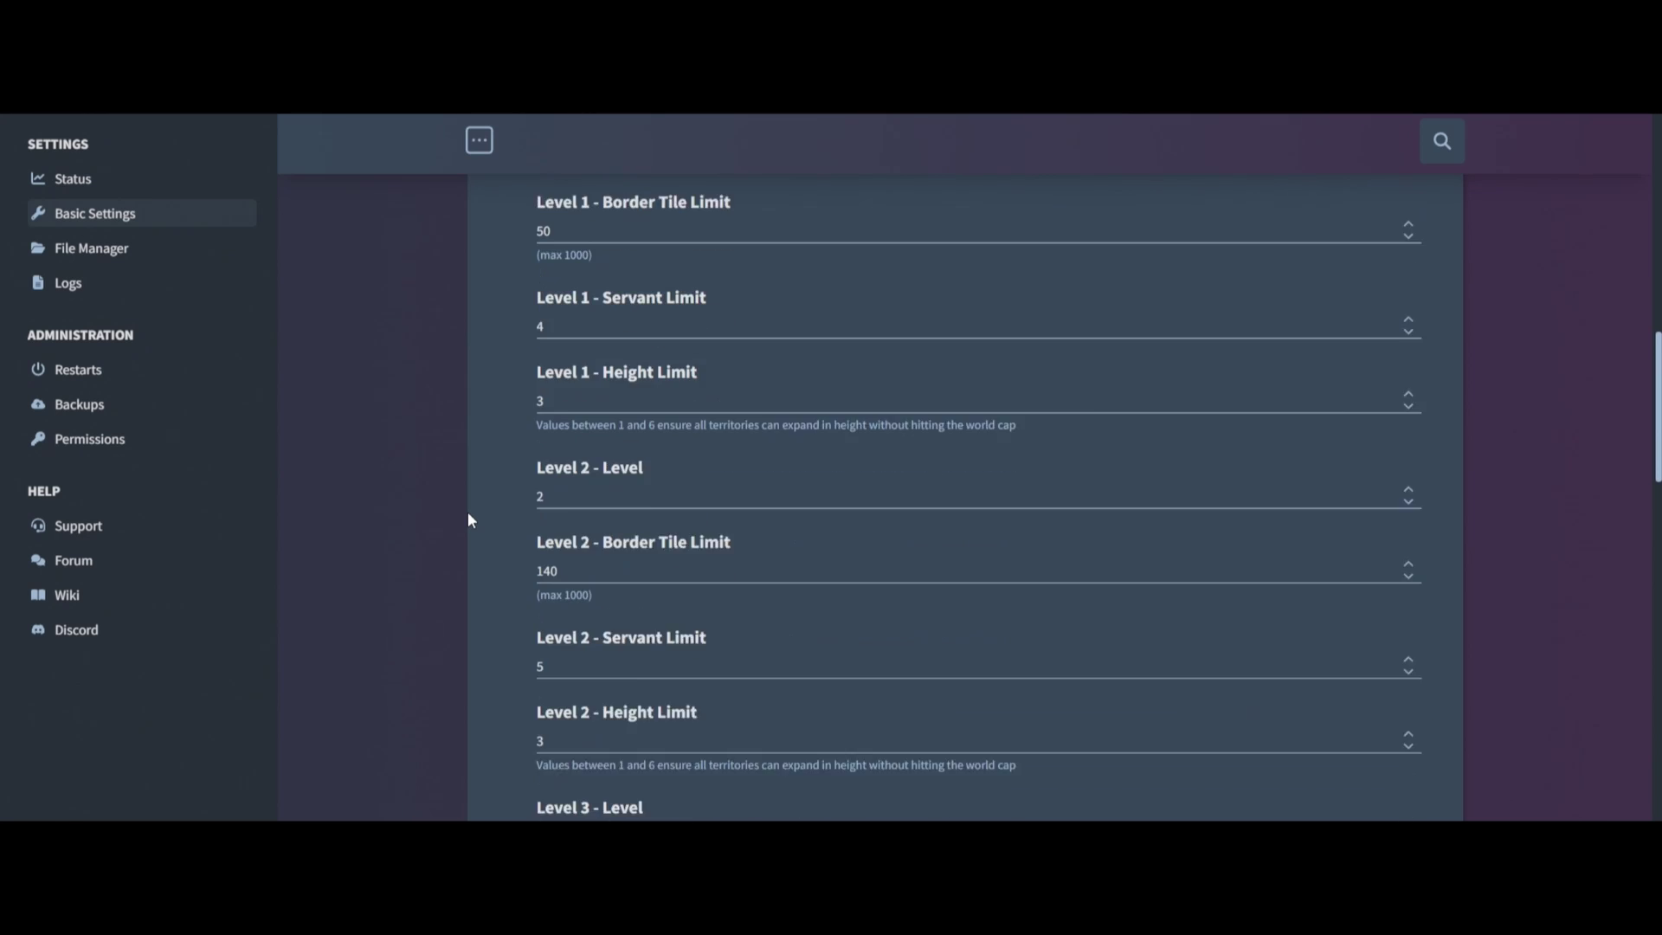
pyautogui.scroll(-8, 468, 515)
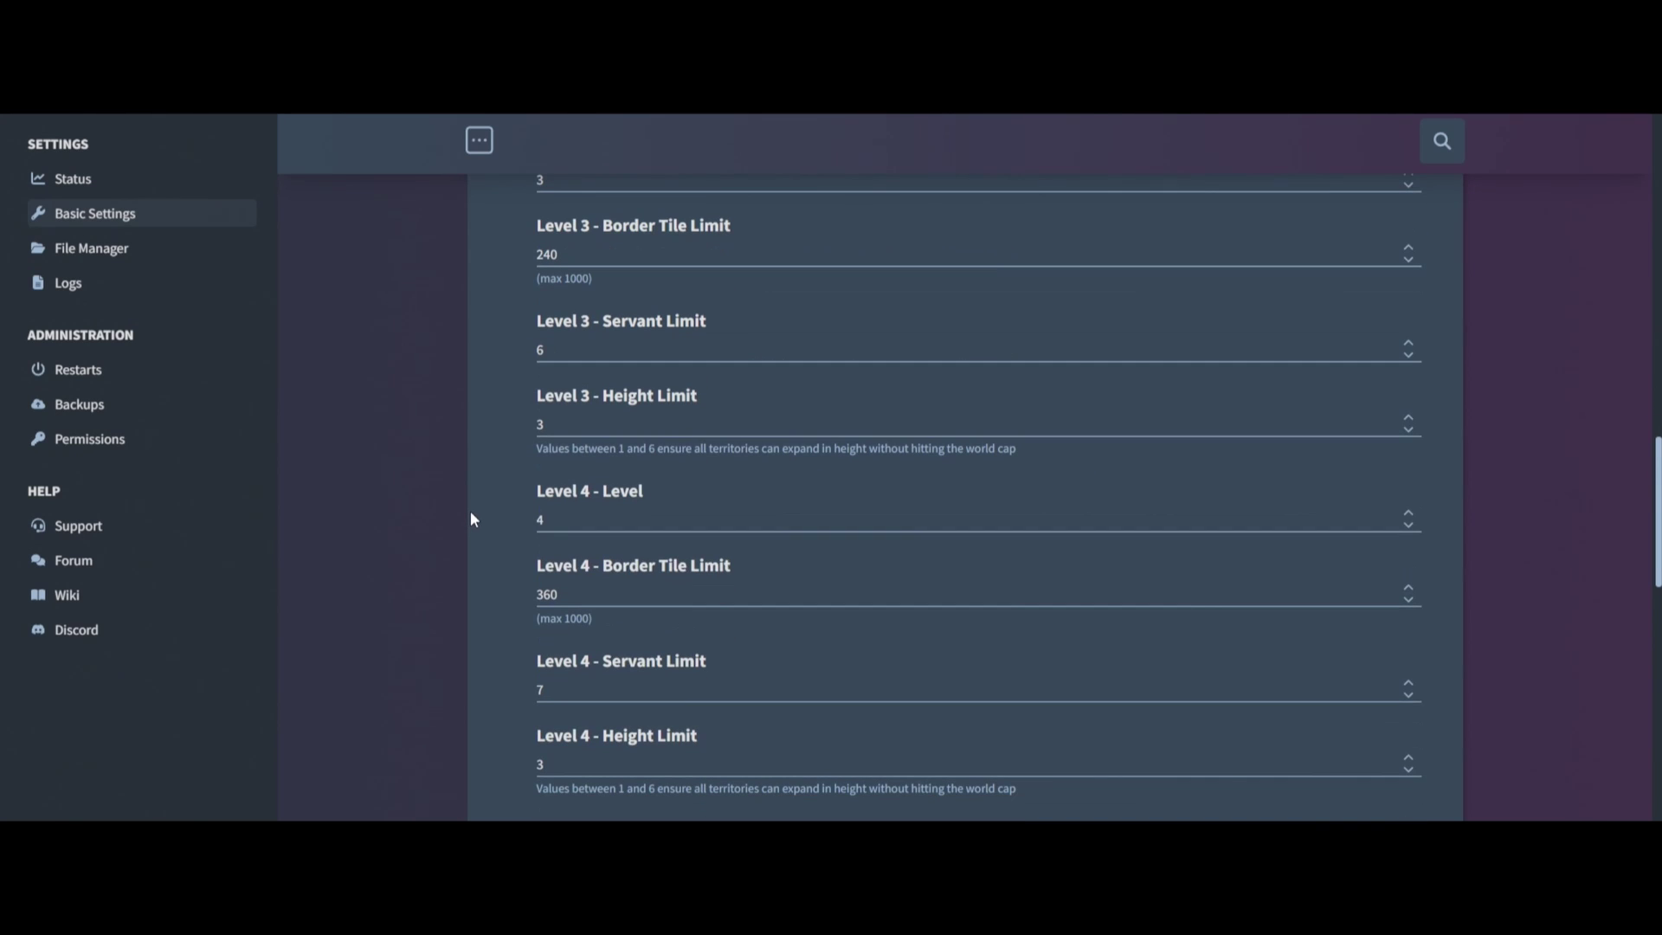
pyautogui.scroll(-4, 472, 518)
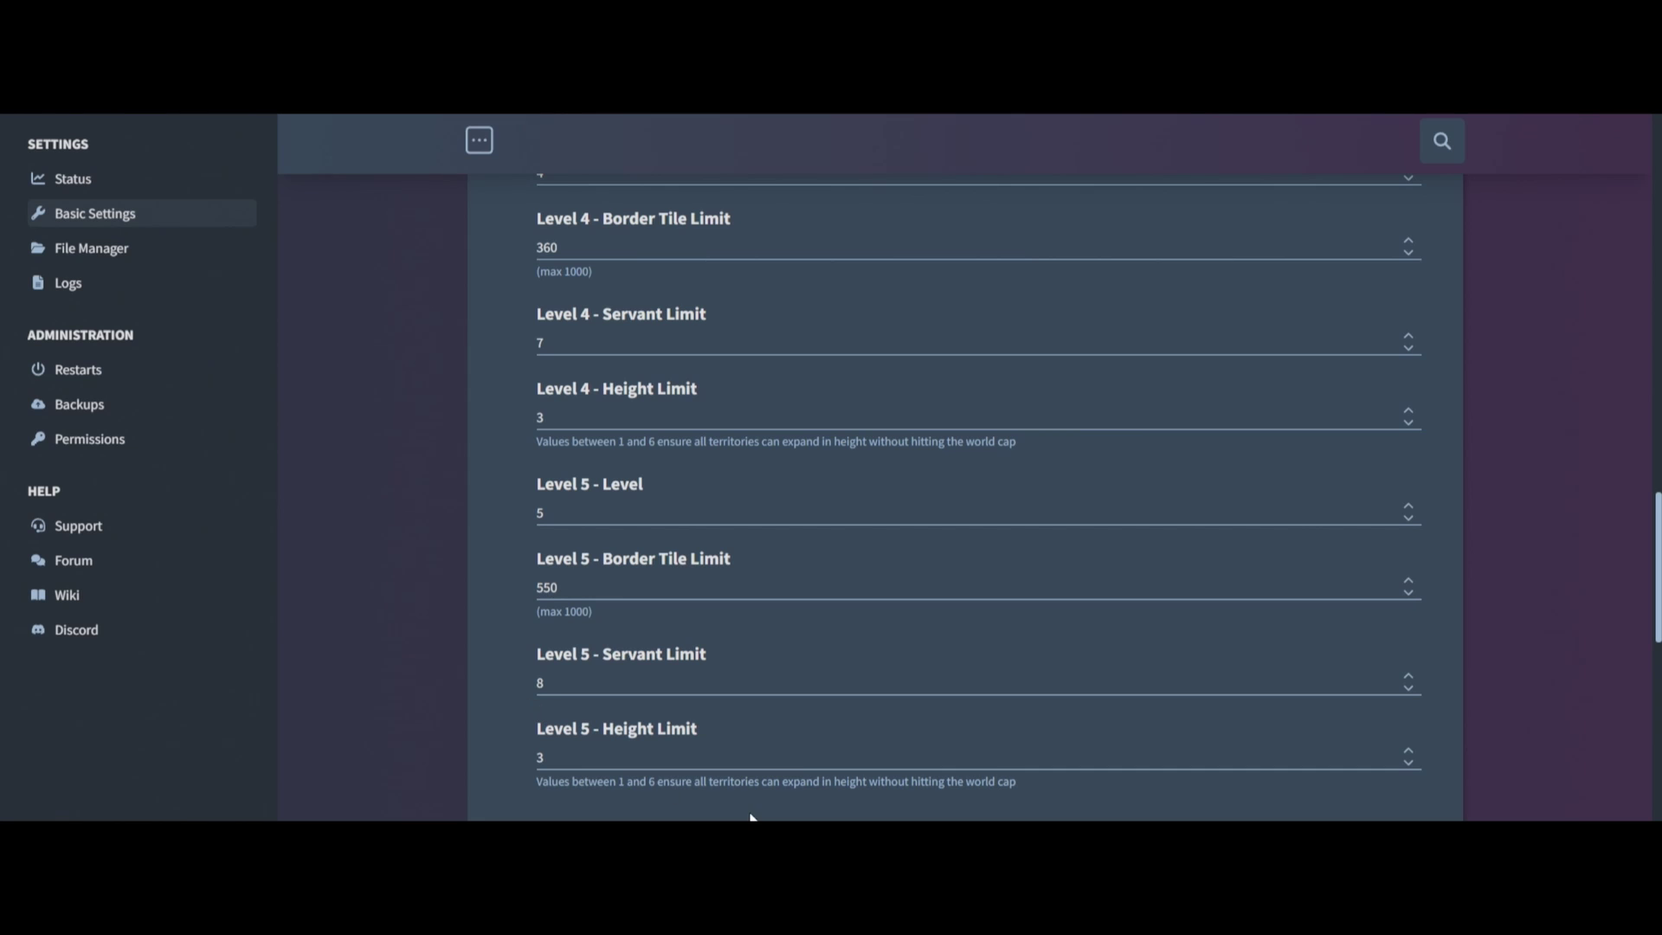
pyautogui.scroll(2, 1262, 815)
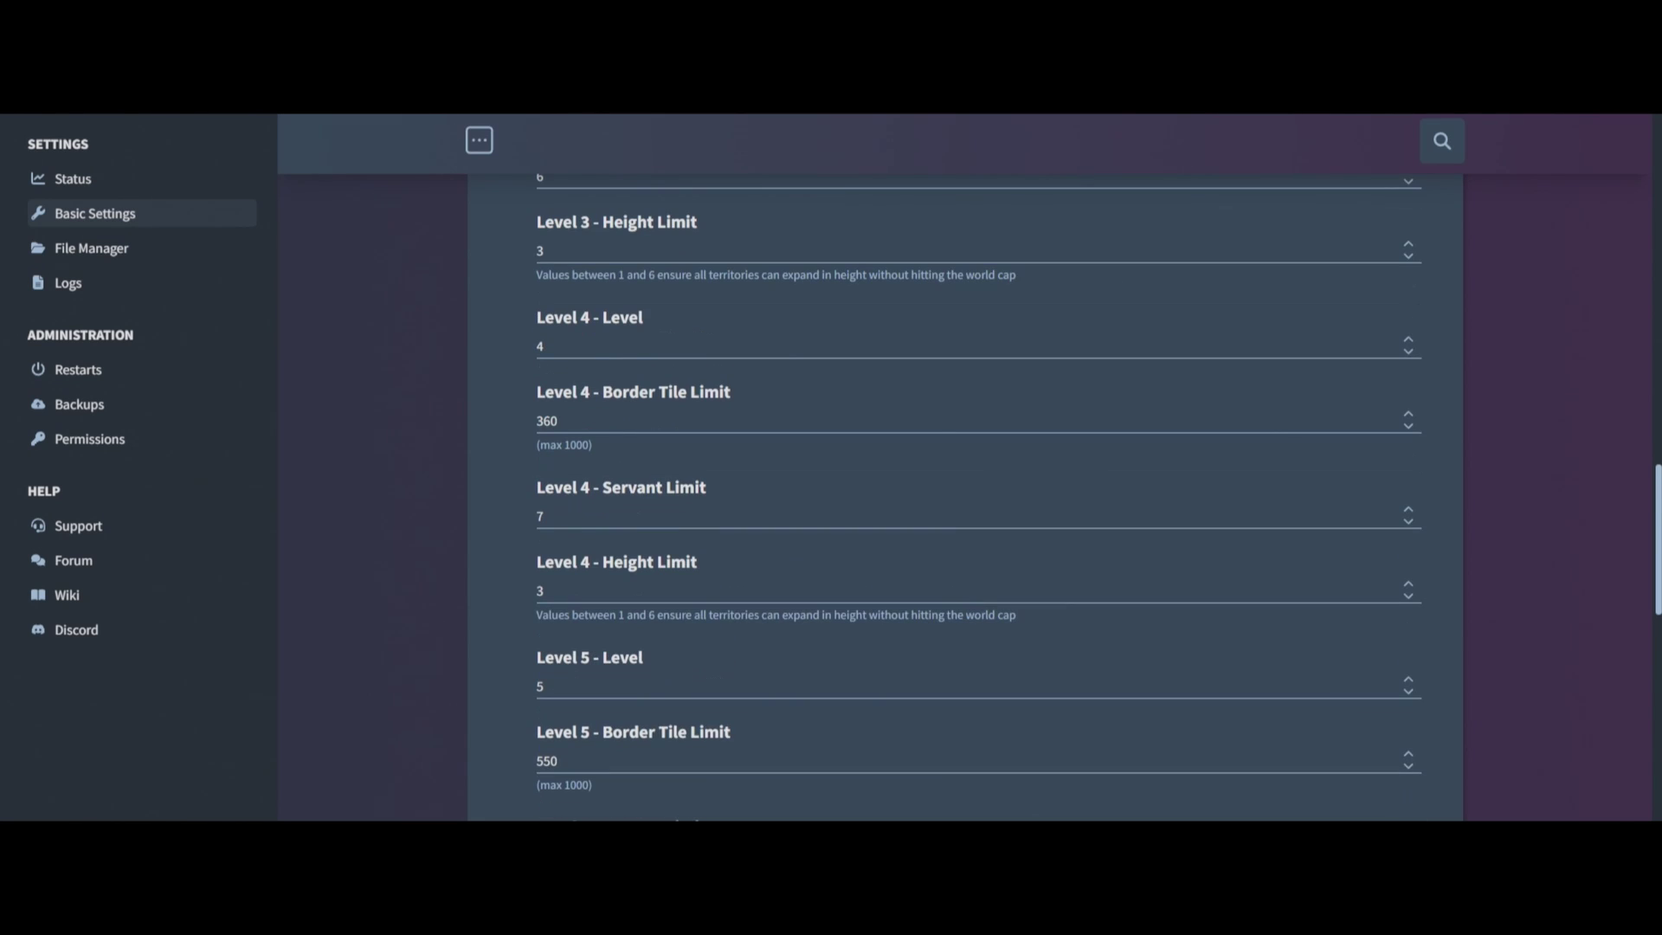
pyautogui.scroll(-1, 1261, 816)
pyautogui.scroll(-1, 1273, 816)
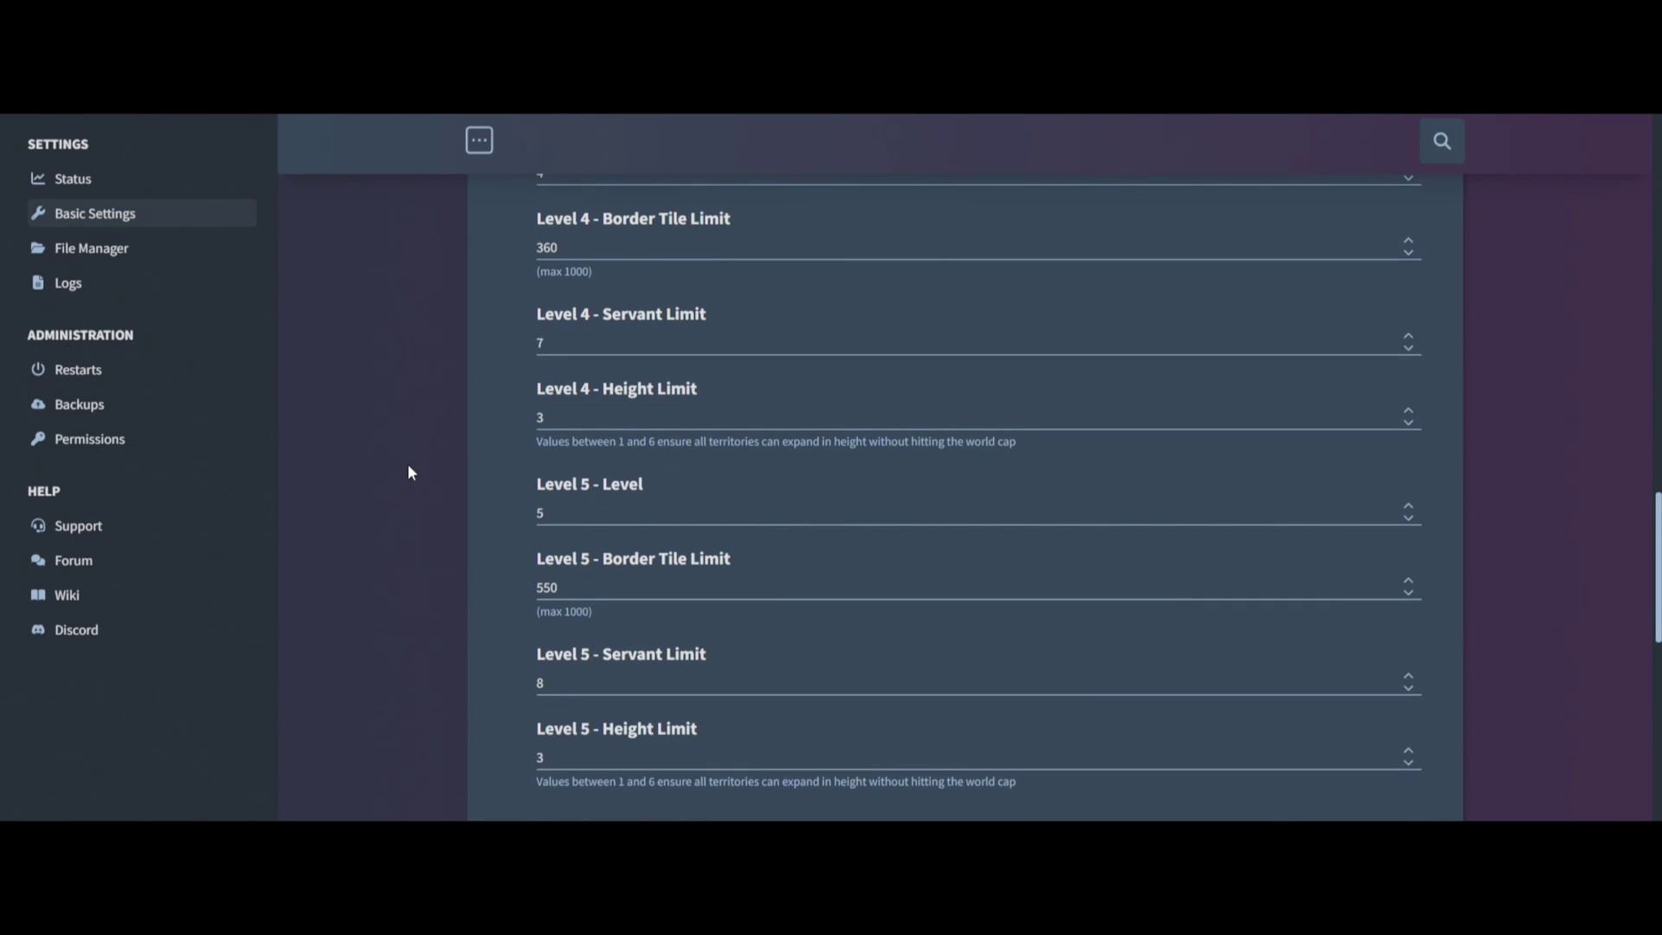
# Compare the Border Tile Limit across castle levels 1 to 5, and collapse the Castle Stat-Modifier section.
pyautogui.click(618, 586)
pyautogui.scroll(6, 653, 766)
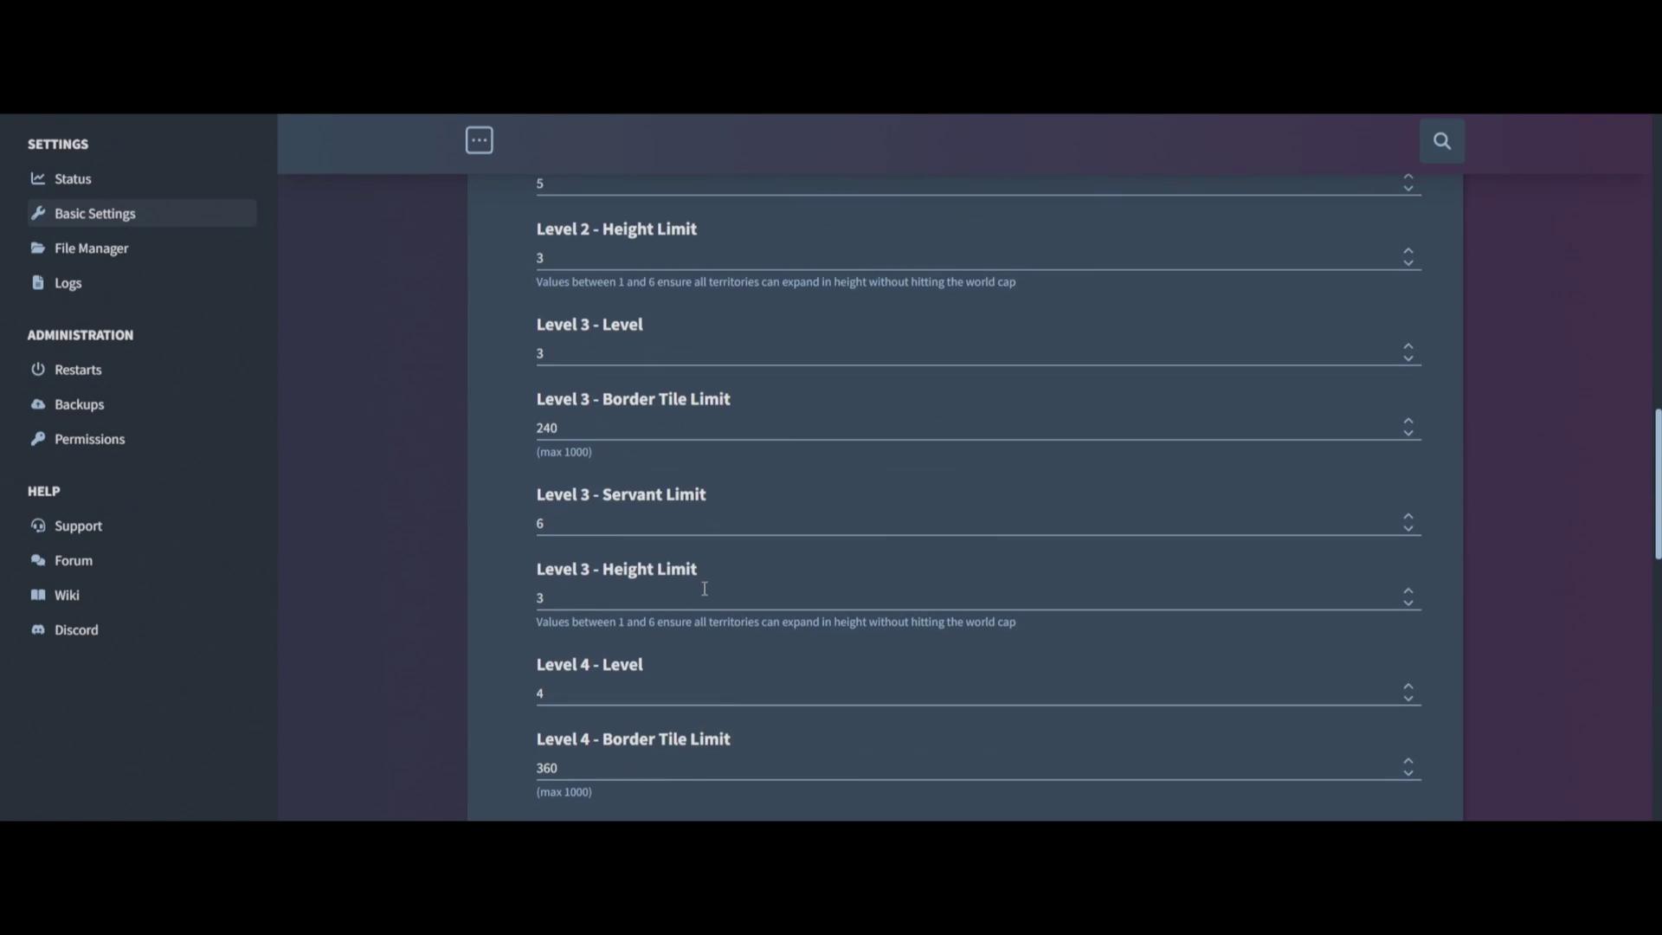
pyautogui.scroll(9, 704, 588)
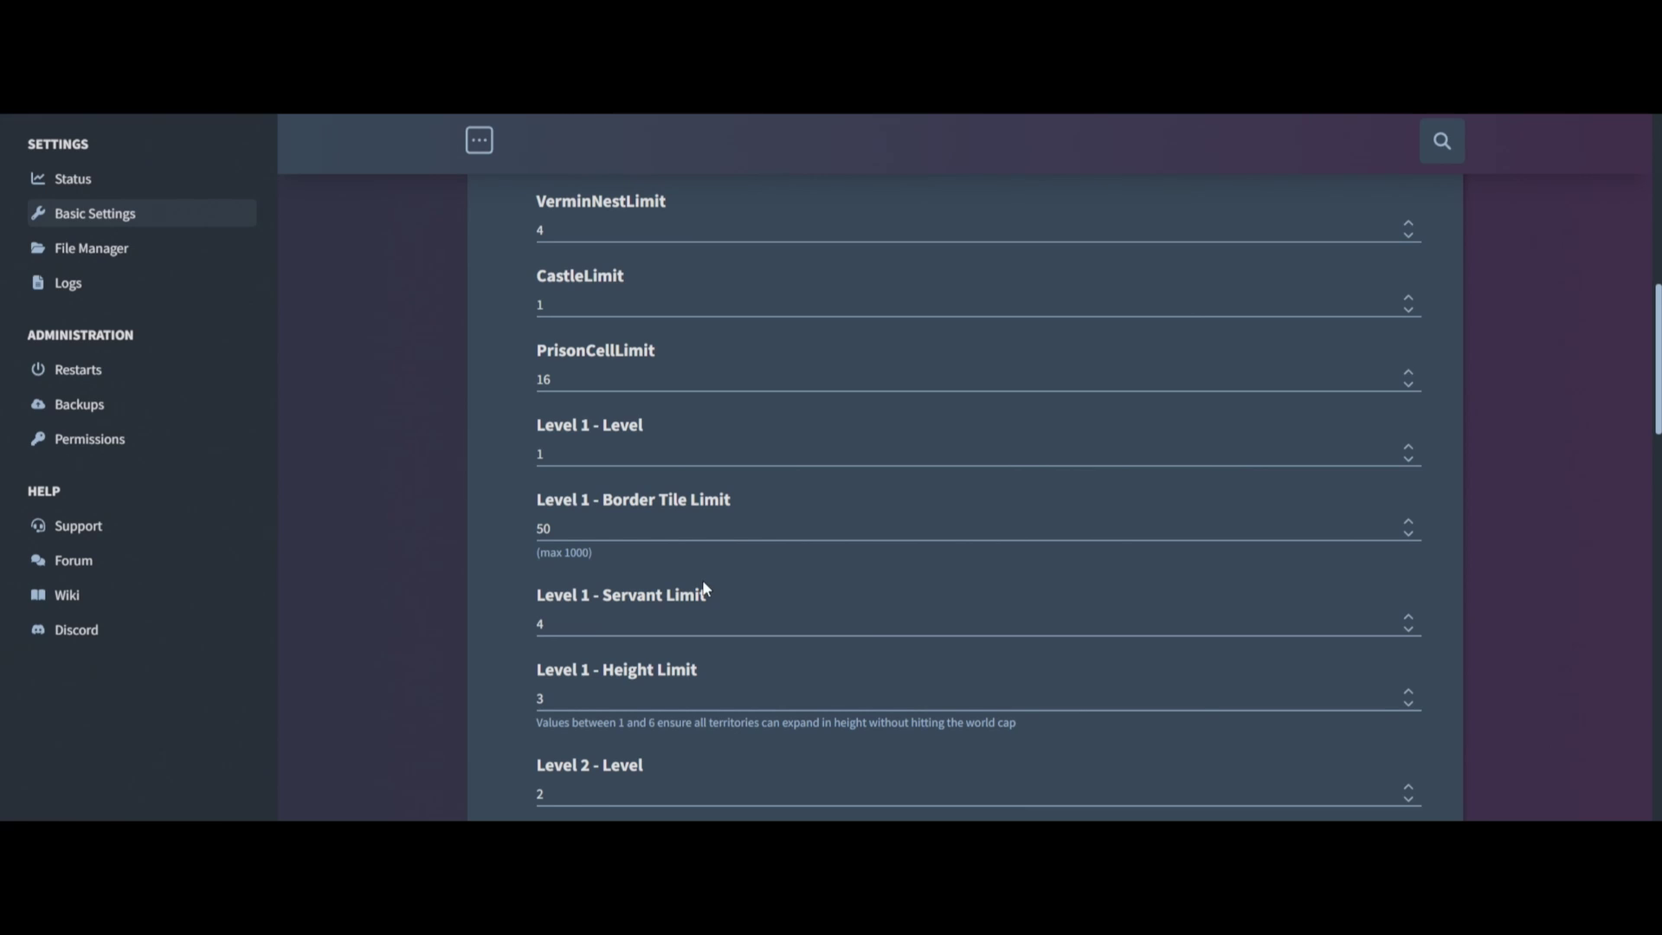
pyautogui.scroll(5, 703, 589)
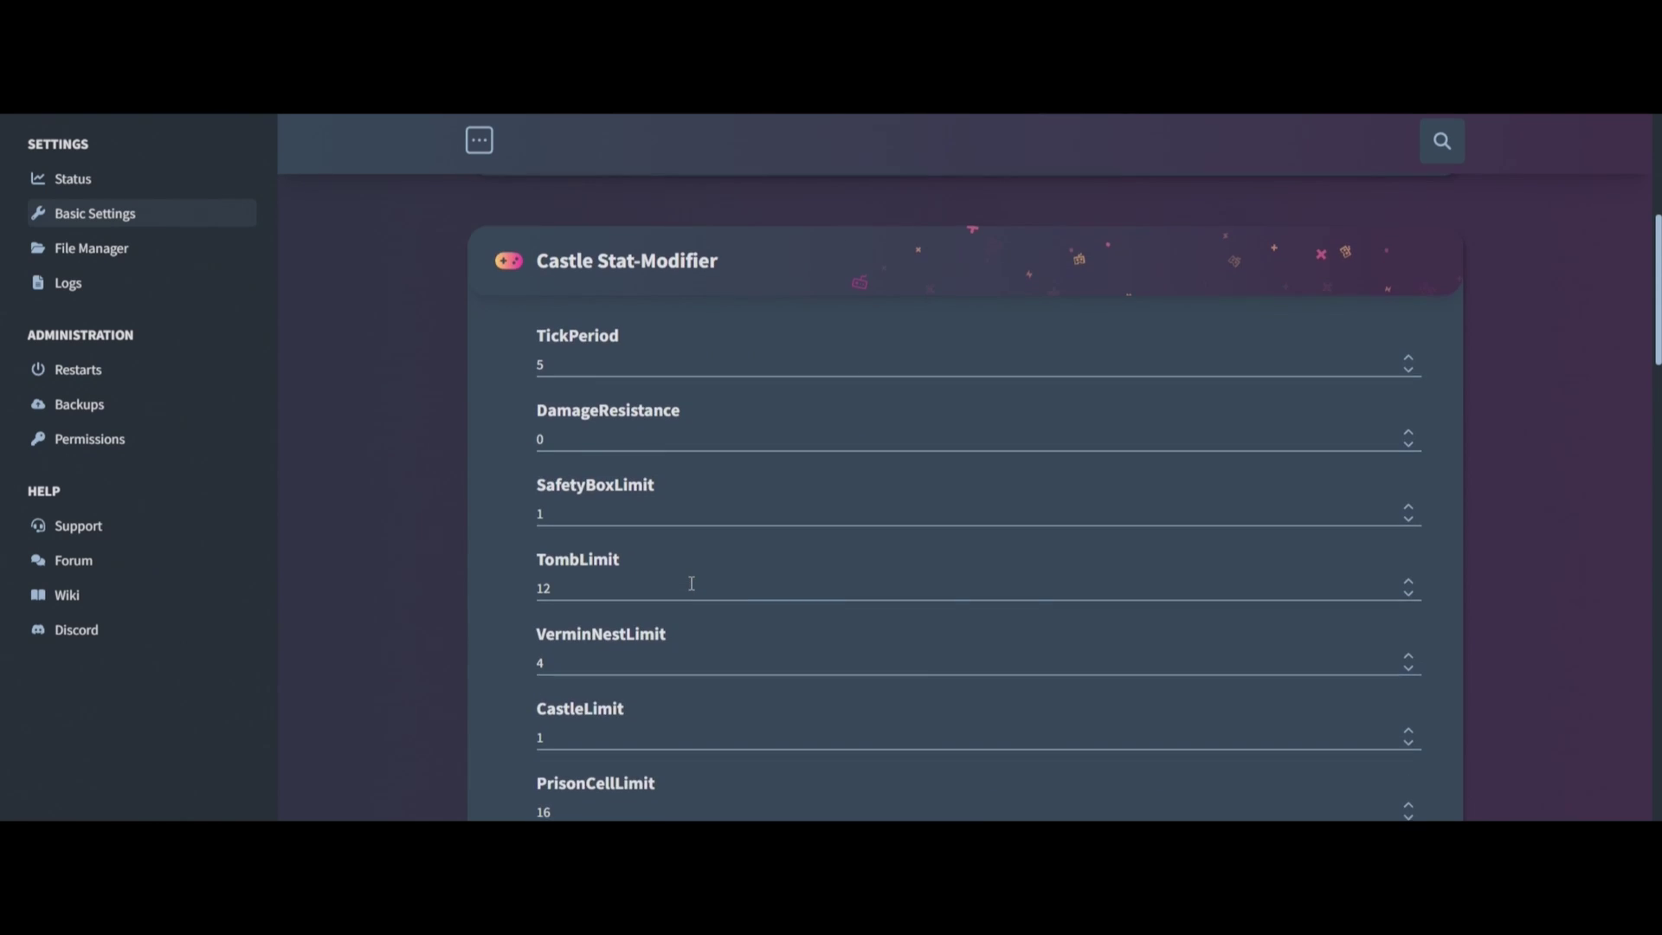
pyautogui.scroll(-6, 691, 584)
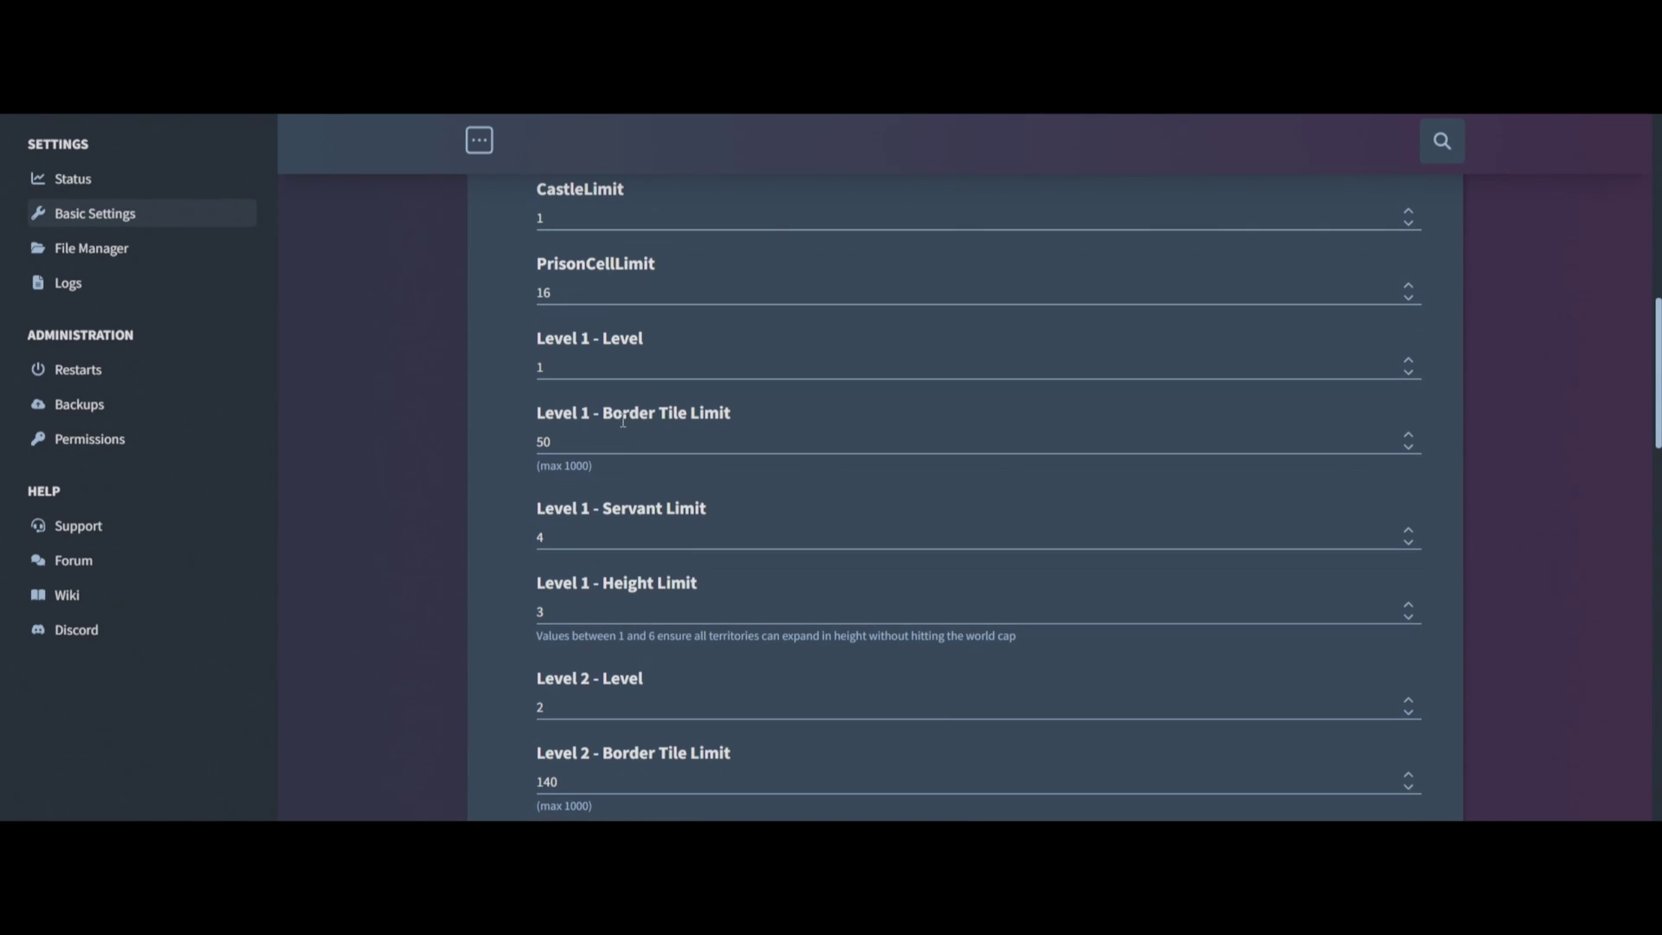
pyautogui.click(599, 445)
pyautogui.scroll(-5, 601, 502)
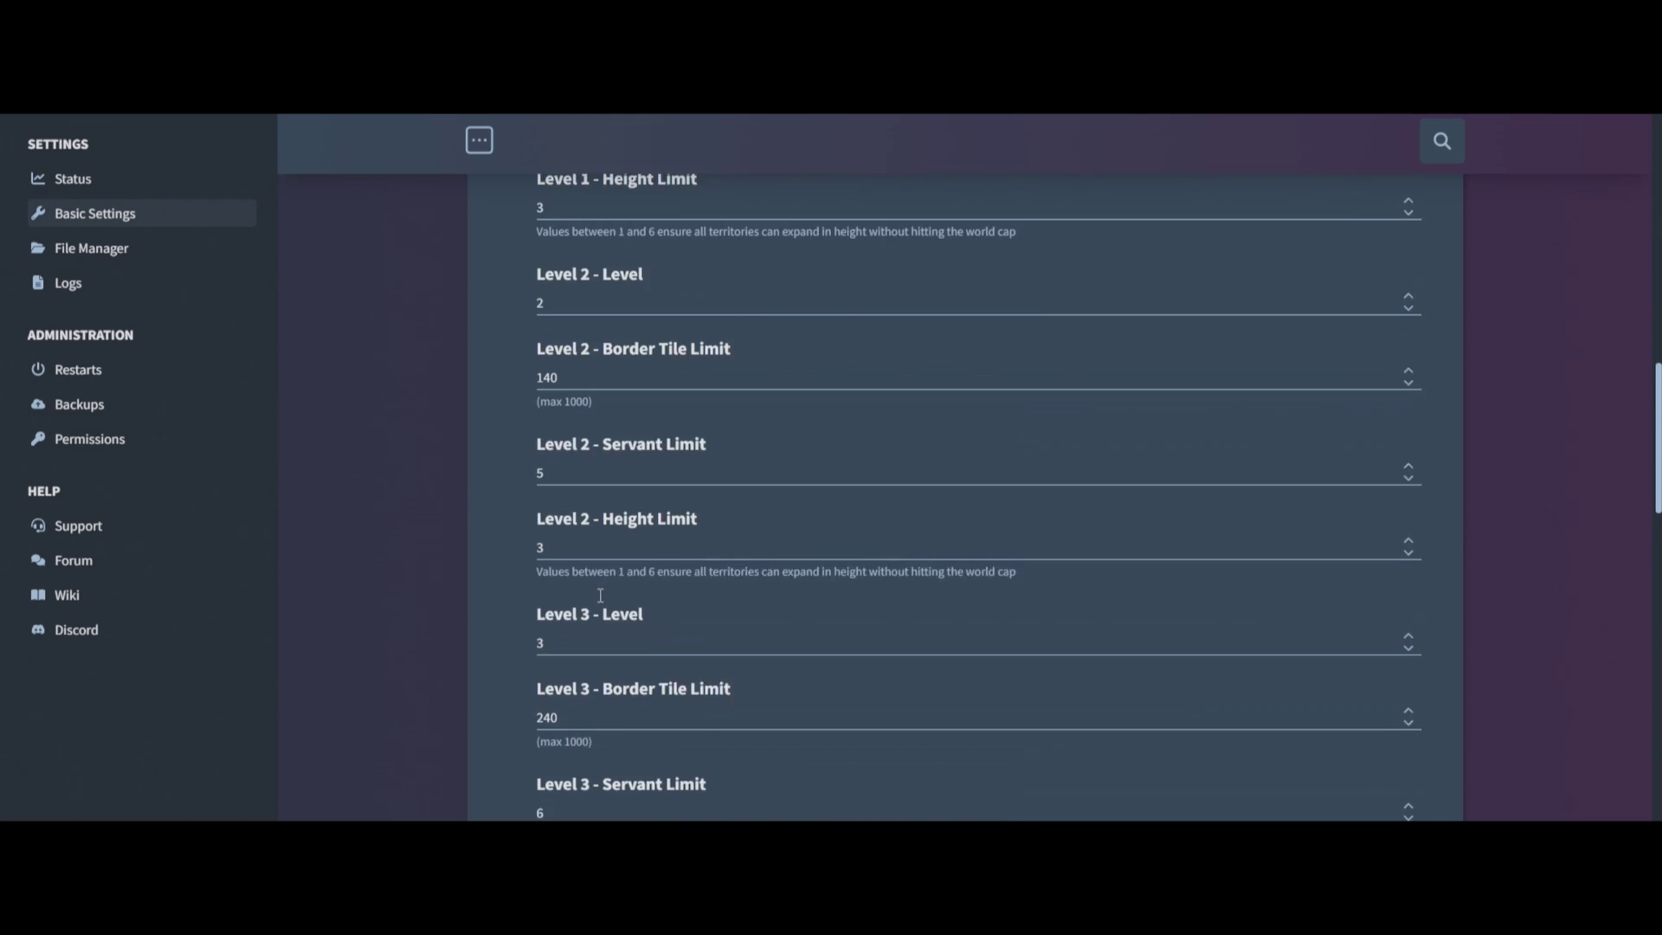
pyautogui.scroll(-2, 600, 594)
pyautogui.scroll(-6, 655, 621)
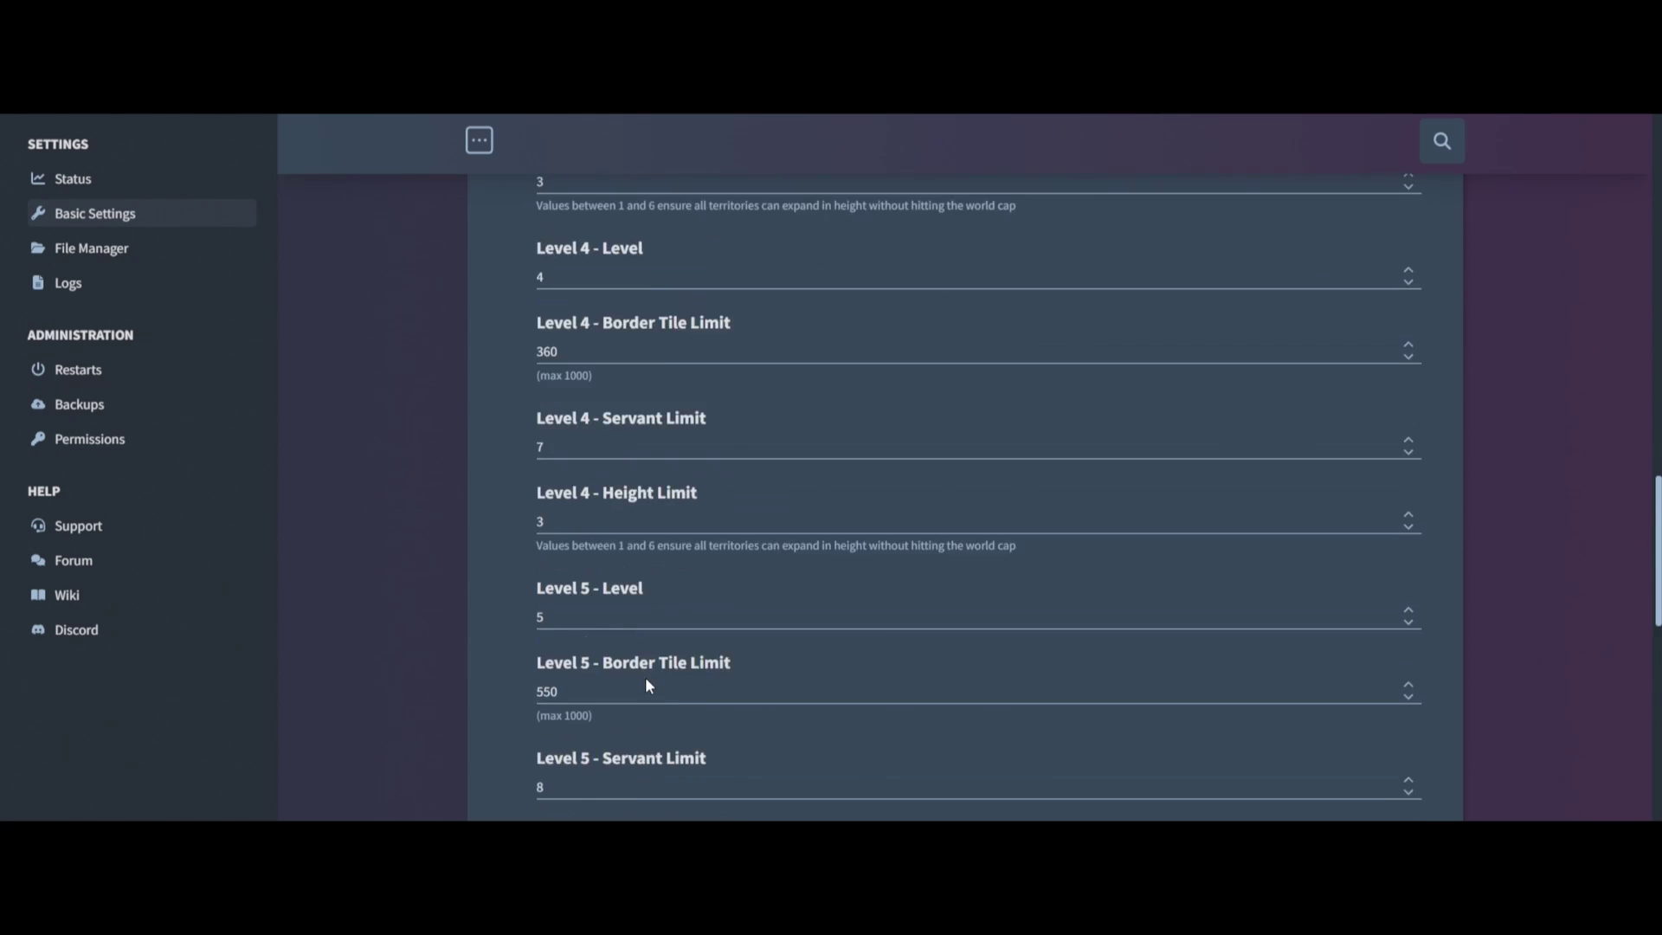
pyautogui.scroll(-3, 646, 677)
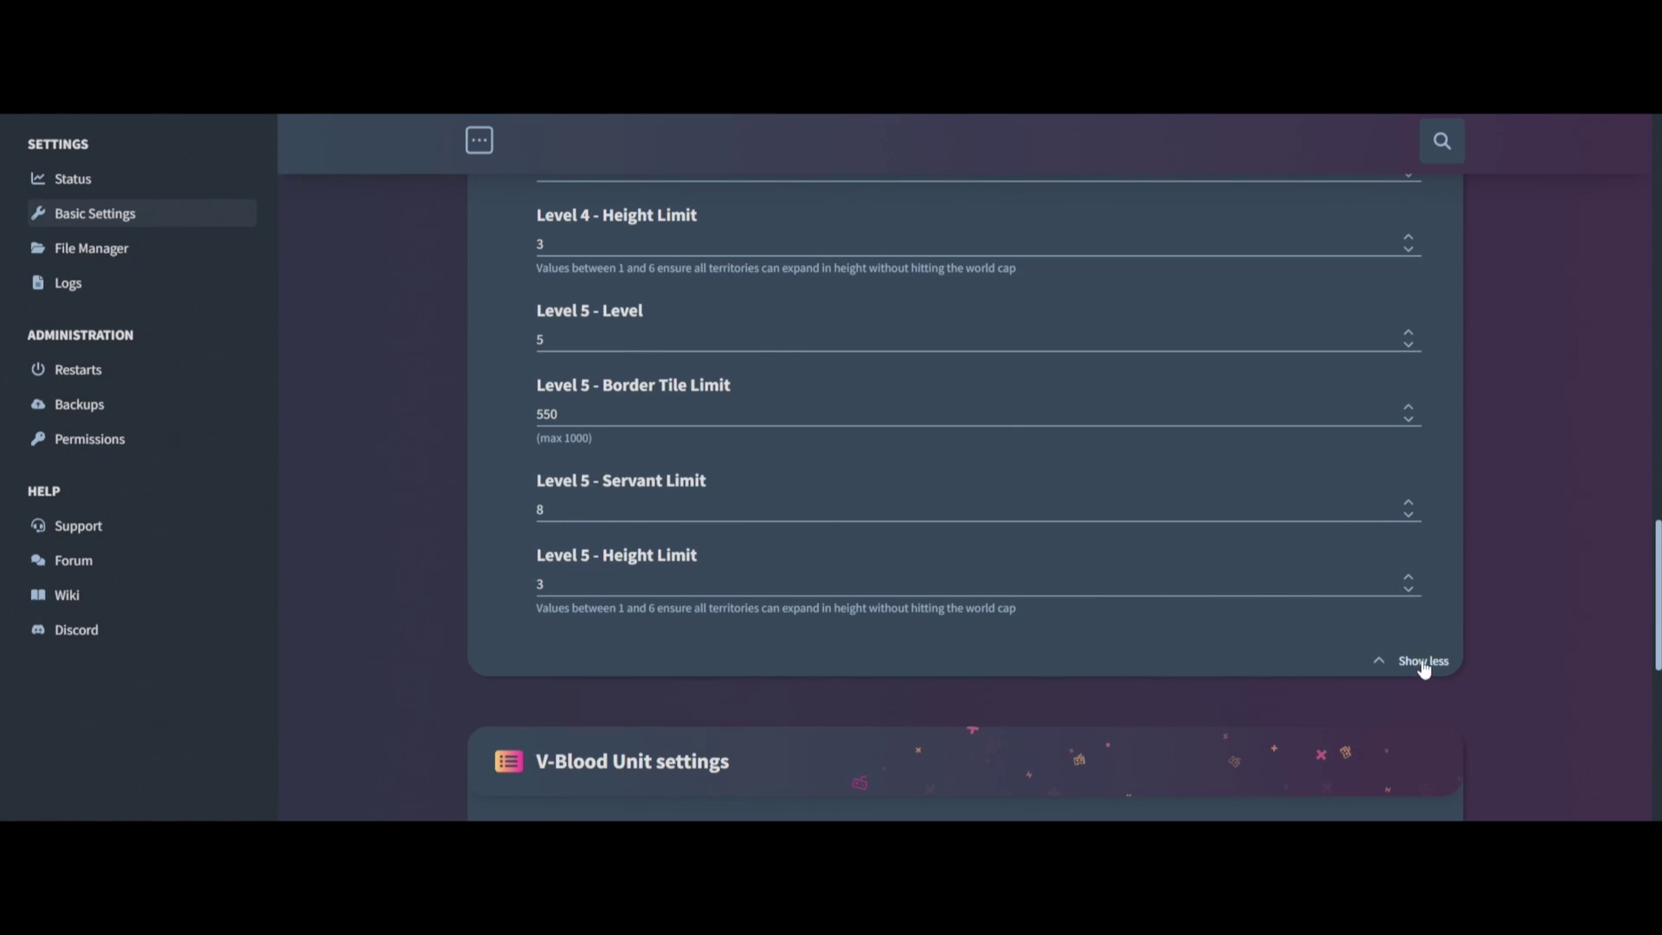
pyautogui.click(1424, 662)
# Browse the Bossname choices in the V-Blood Unit settings, and collapse that section.
pyautogui.scroll(13, 454, 605)
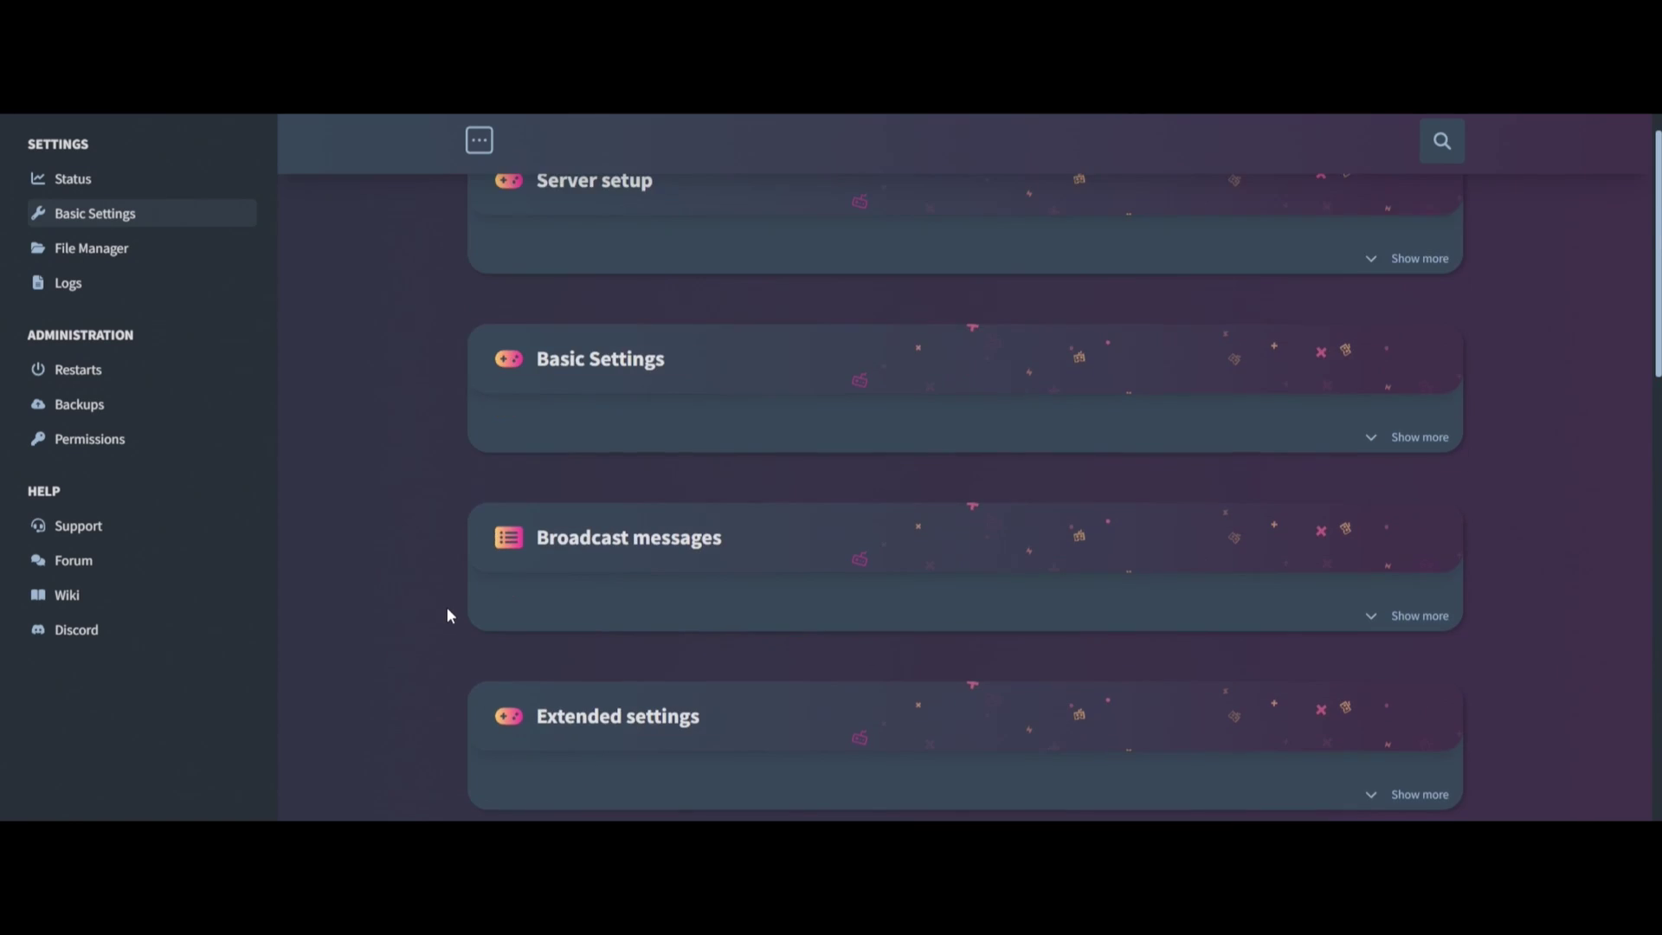
pyautogui.scroll(5, 448, 615)
pyautogui.scroll(-15, 448, 615)
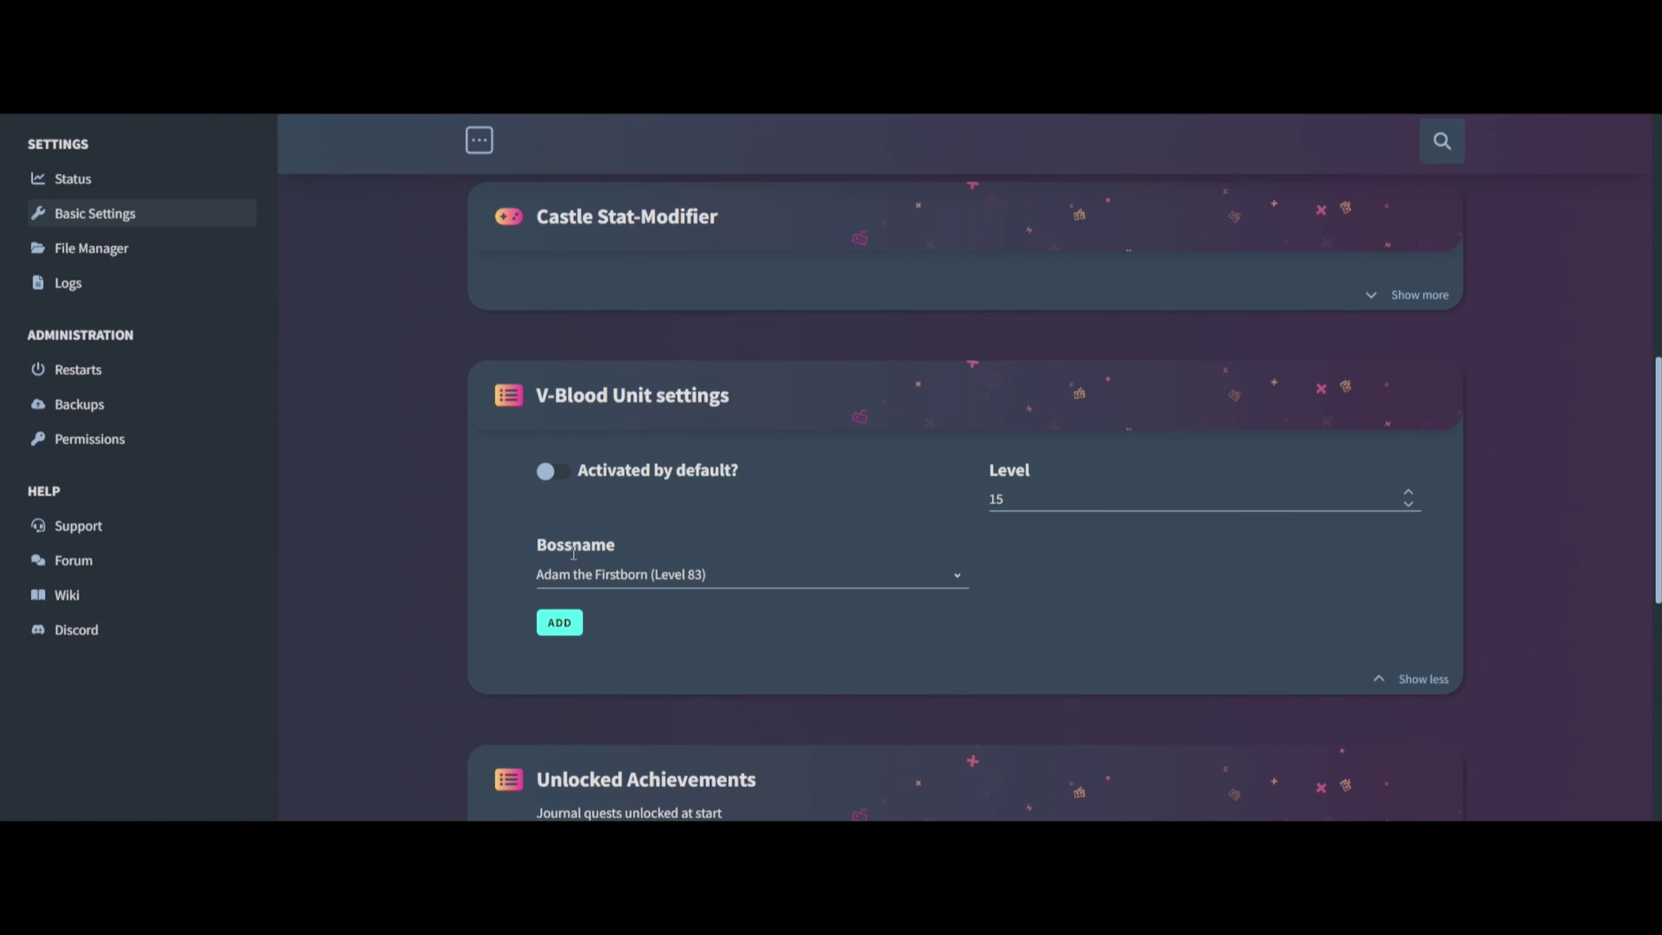
pyautogui.click(785, 576)
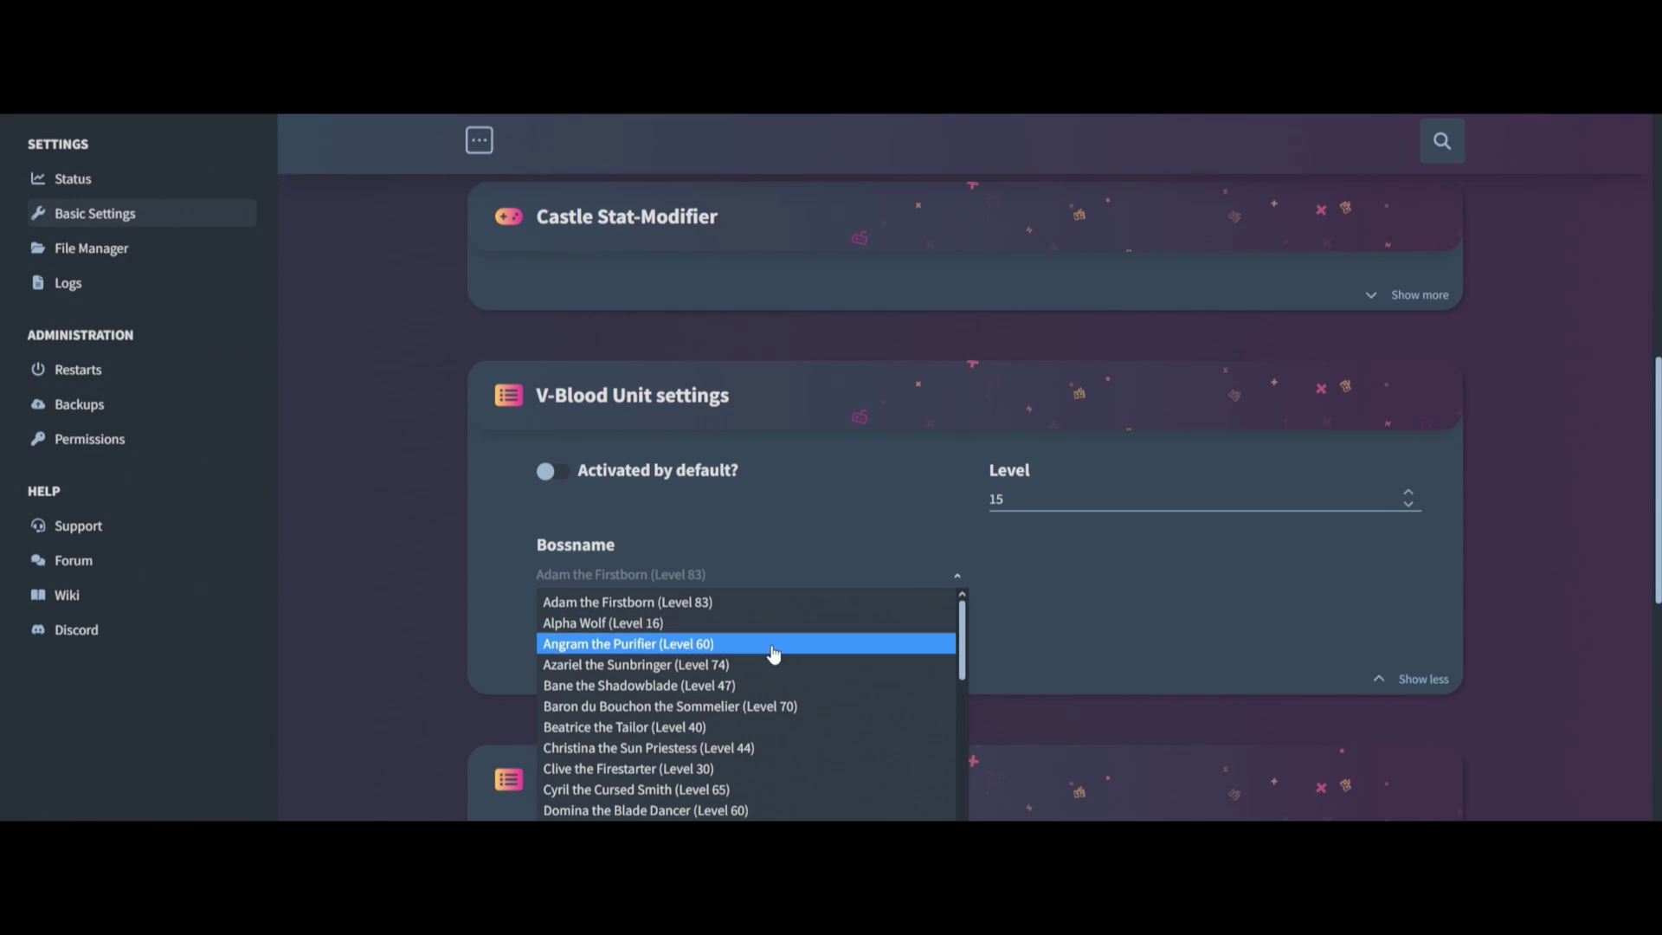
pyautogui.scroll(-15, 754, 701)
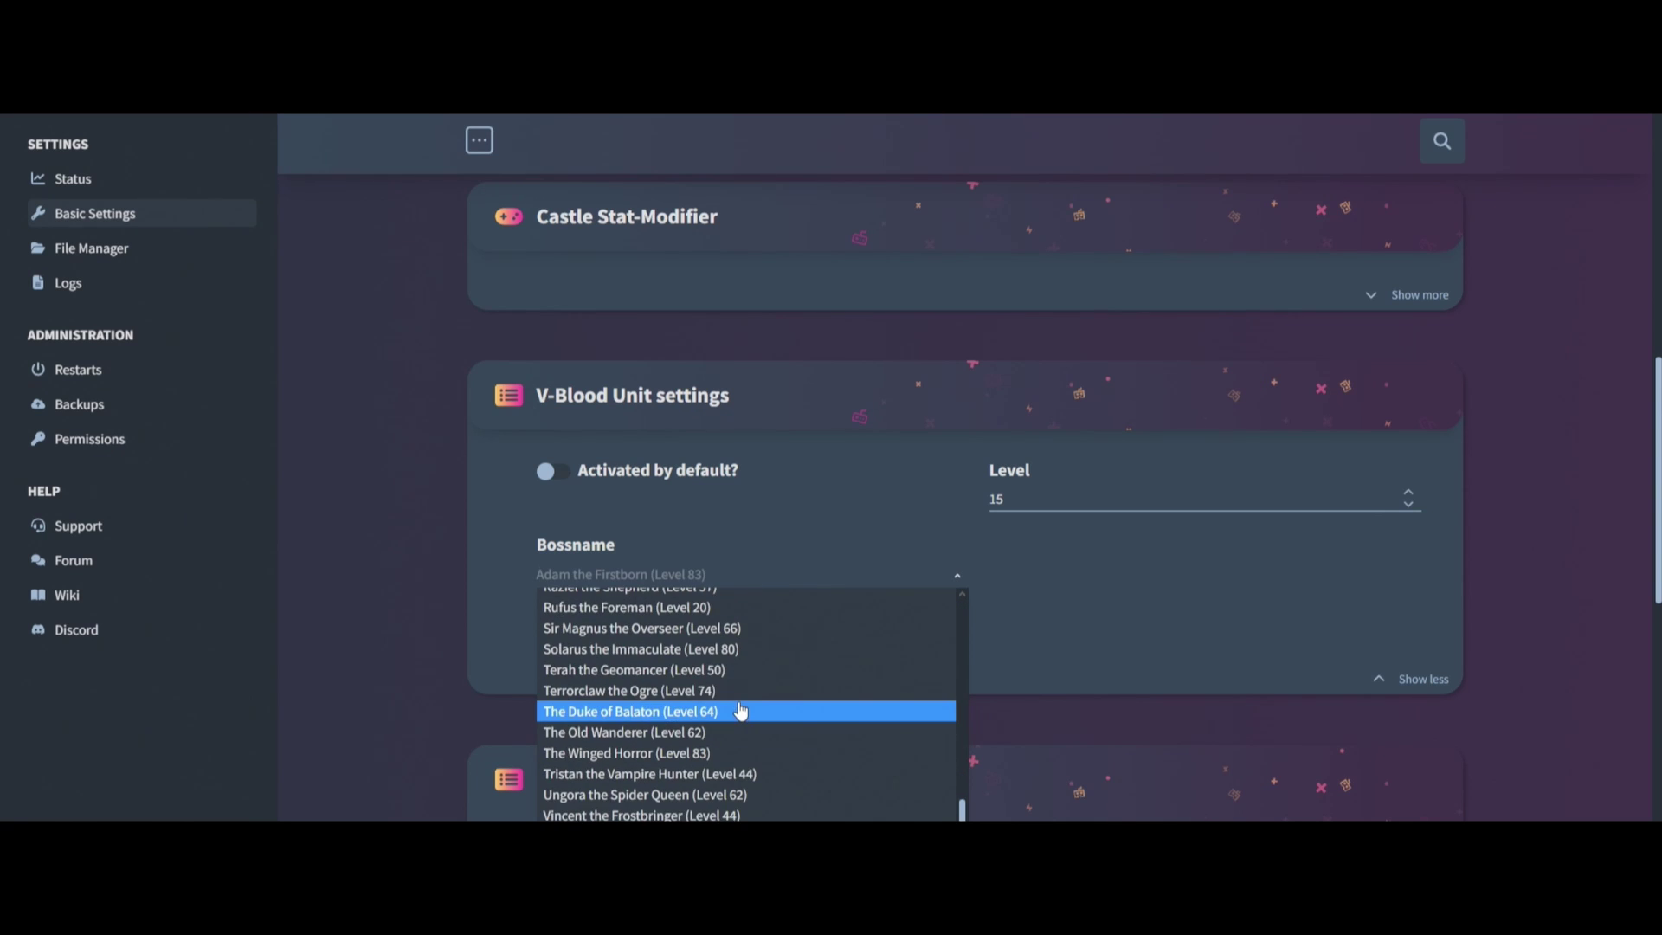
pyautogui.scroll(15, 745, 692)
pyautogui.click(809, 526)
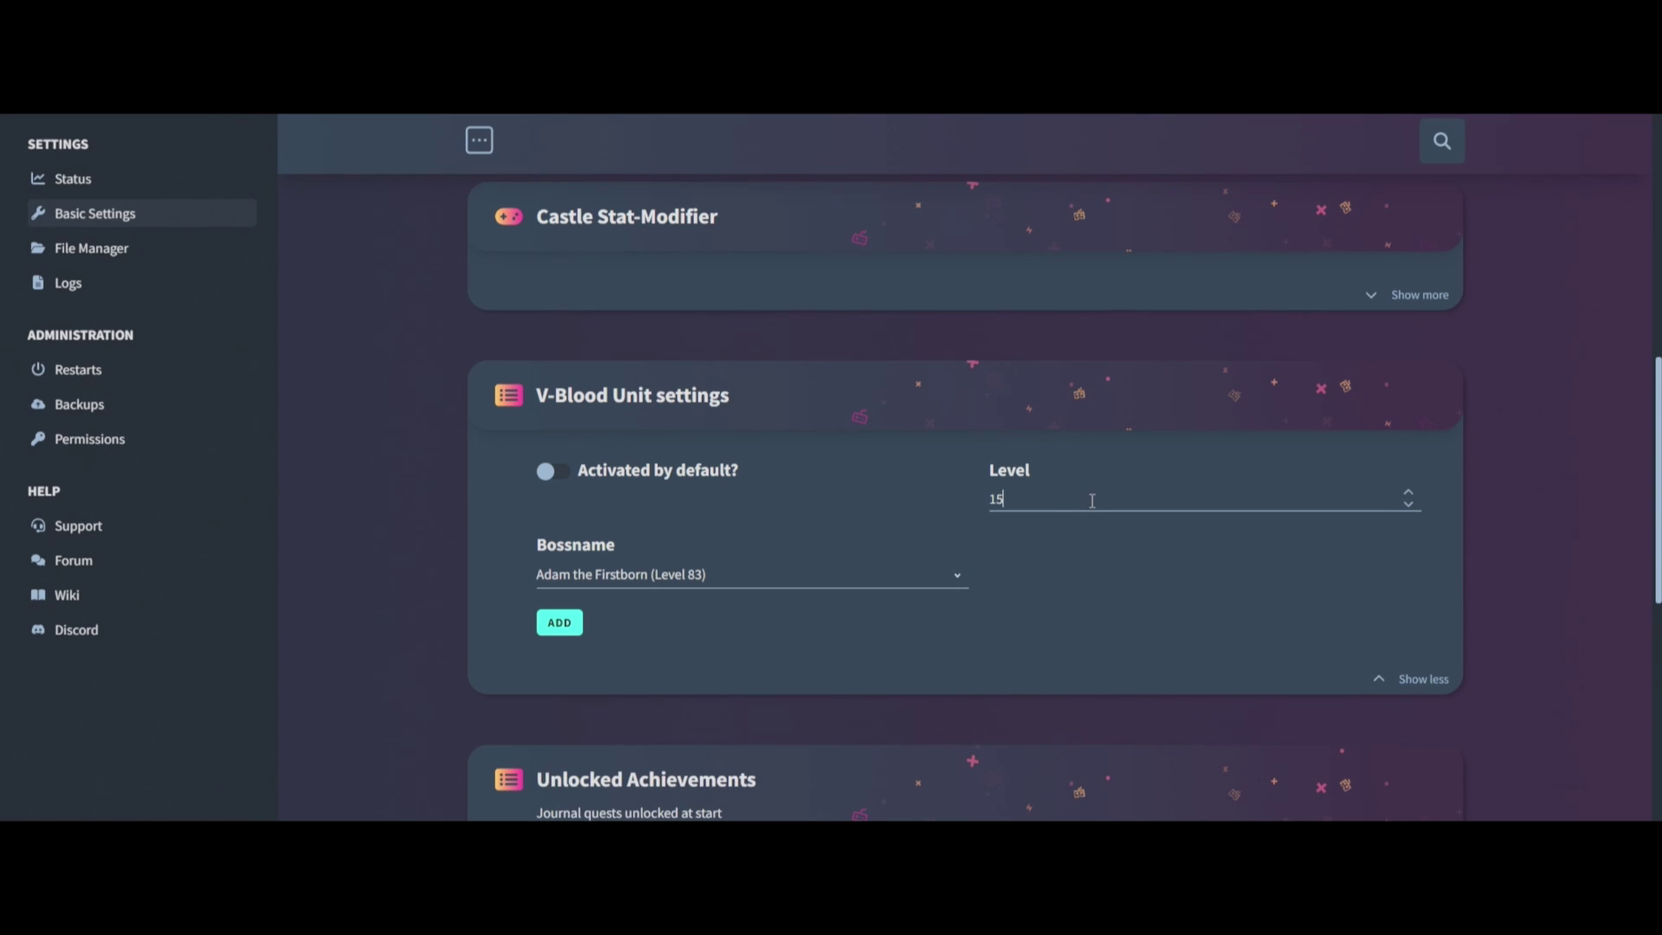
pyautogui.click(1421, 679)
# Browse the journal quests available under Unlocked Achievements and close the list without picking one.
pyautogui.scroll(-2, 773, 603)
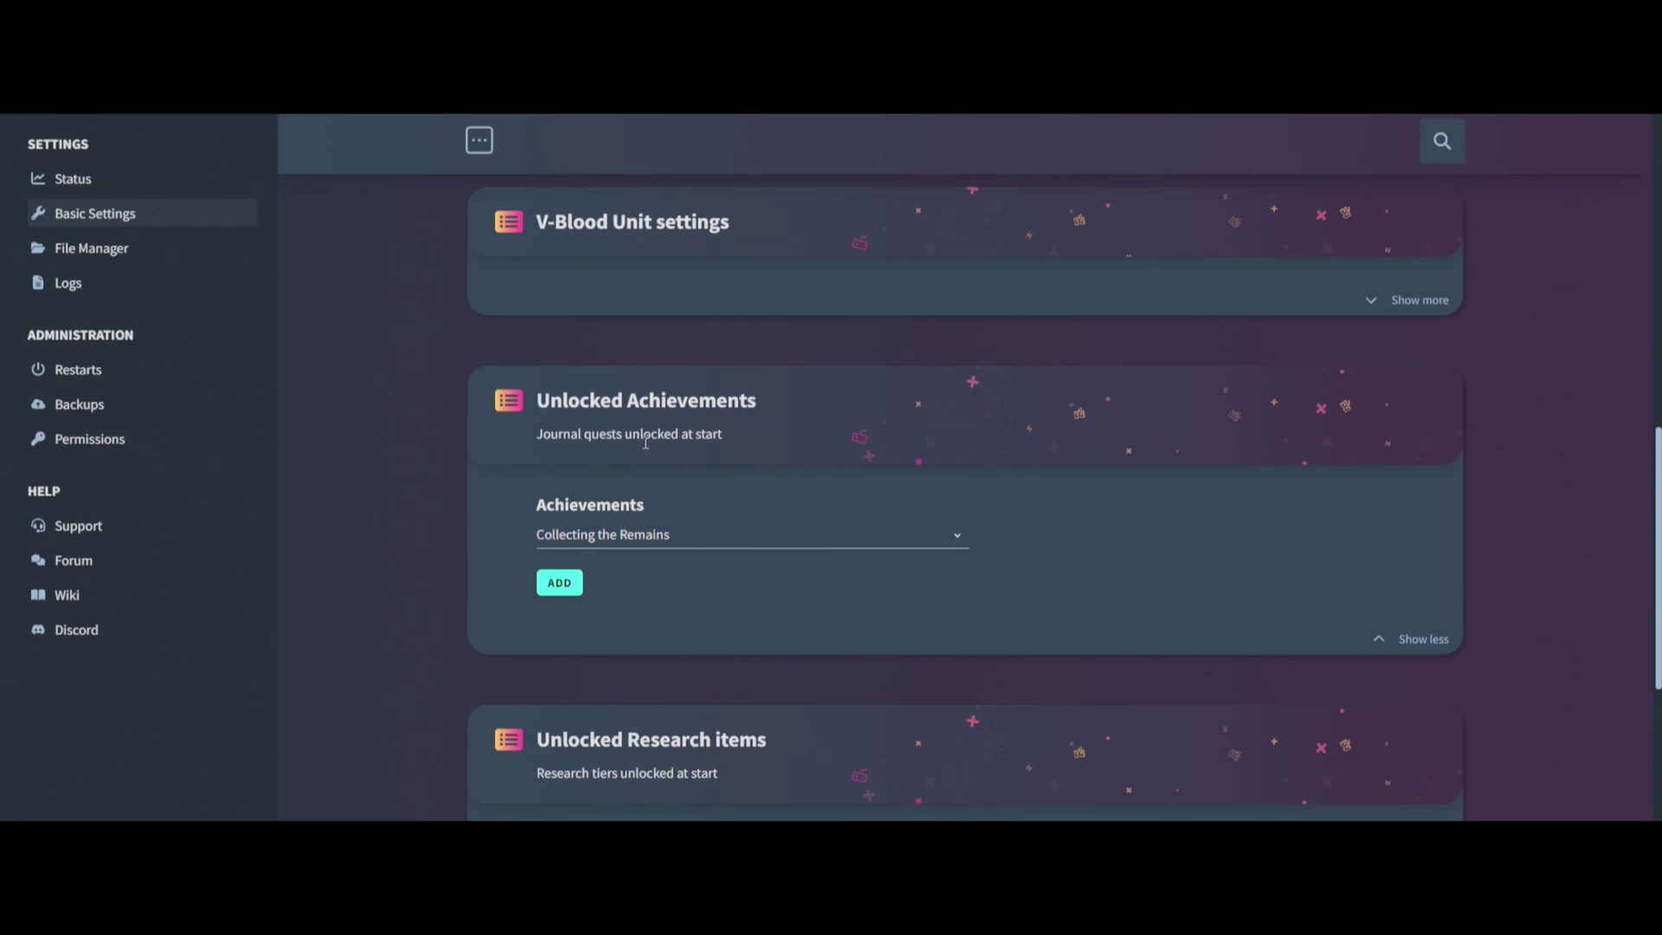
pyautogui.click(745, 532)
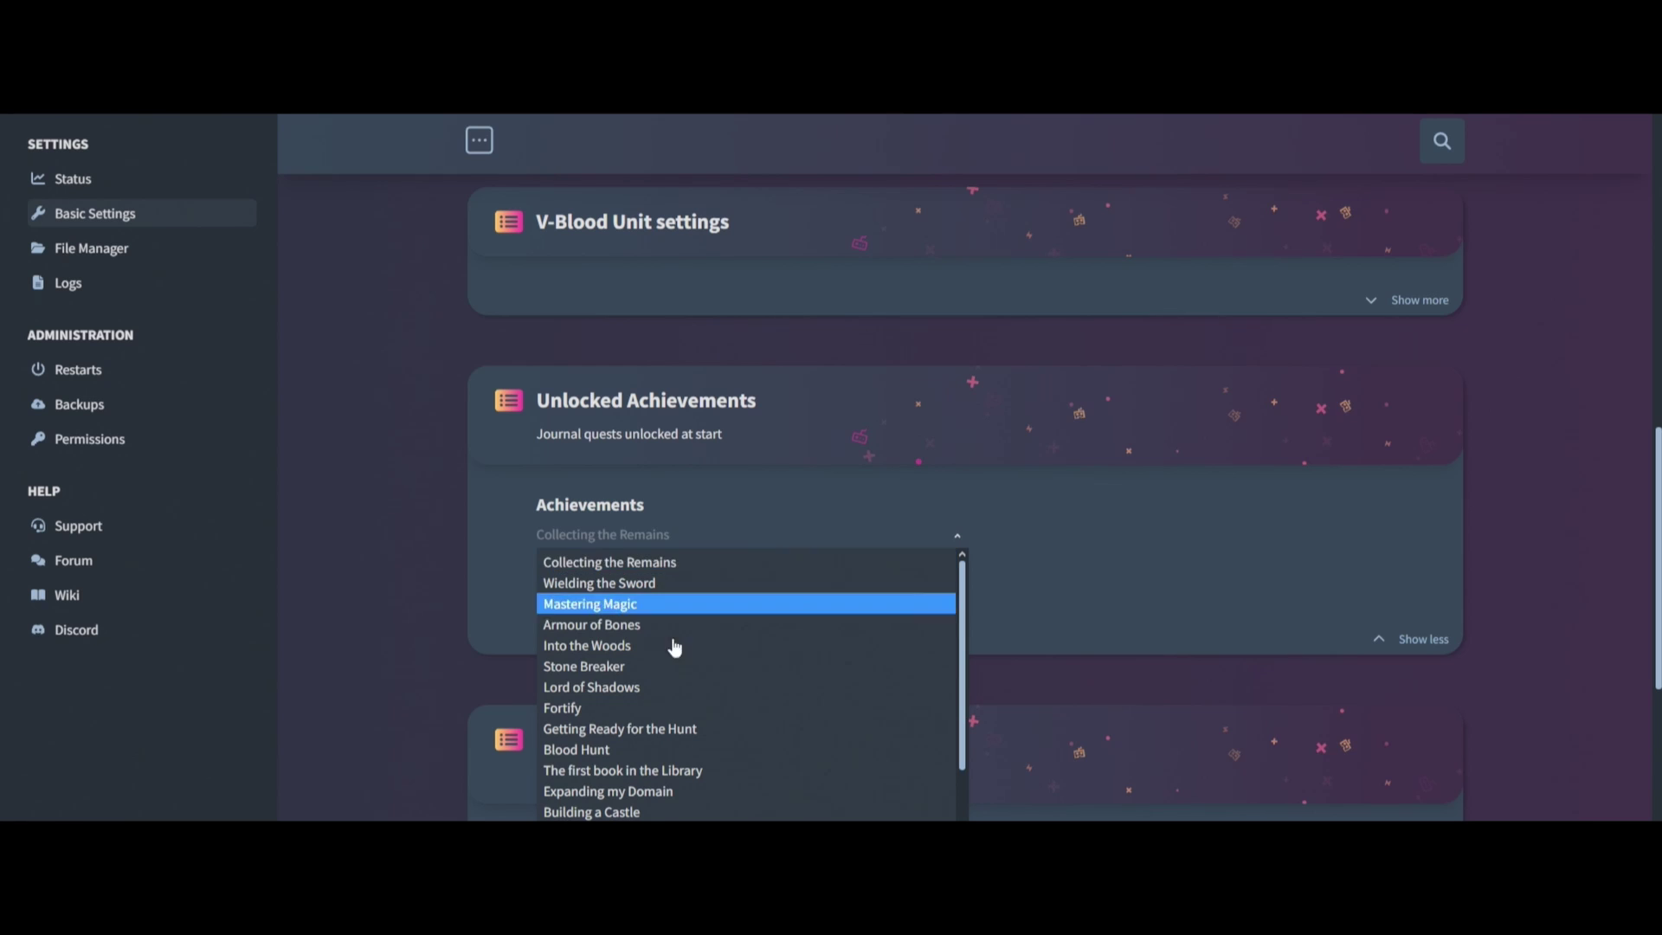
pyautogui.scroll(-2, 766, 697)
pyautogui.scroll(4, 672, 672)
pyautogui.scroll(-5, 627, 667)
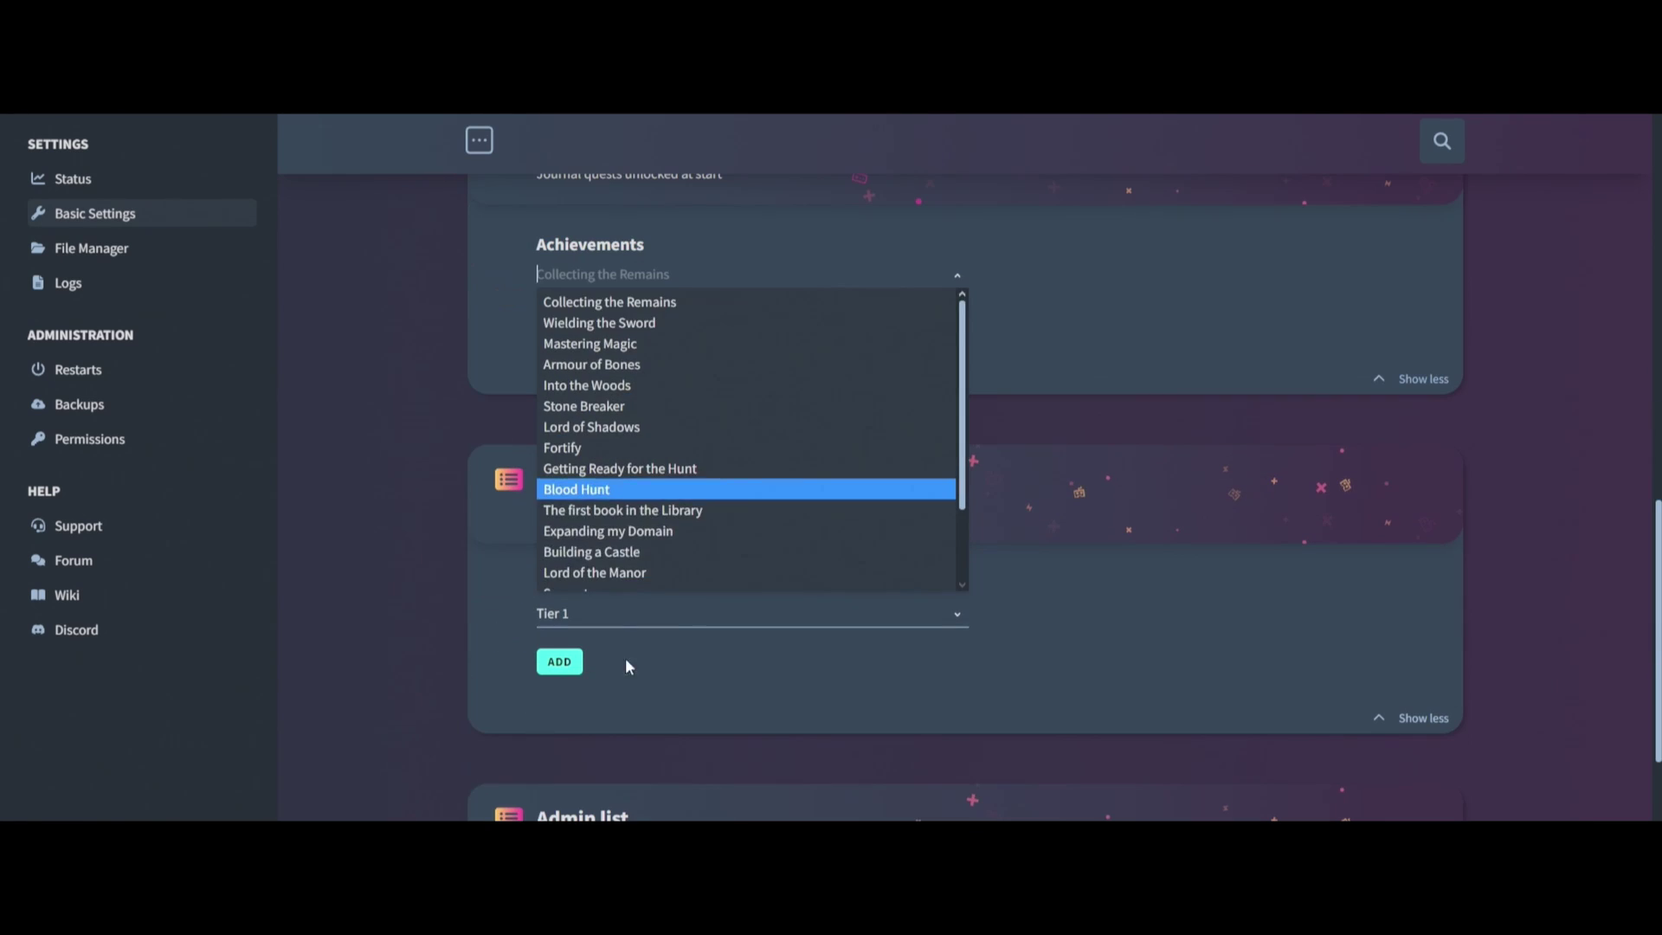
pyautogui.scroll(-2, 697, 523)
pyautogui.click(492, 395)
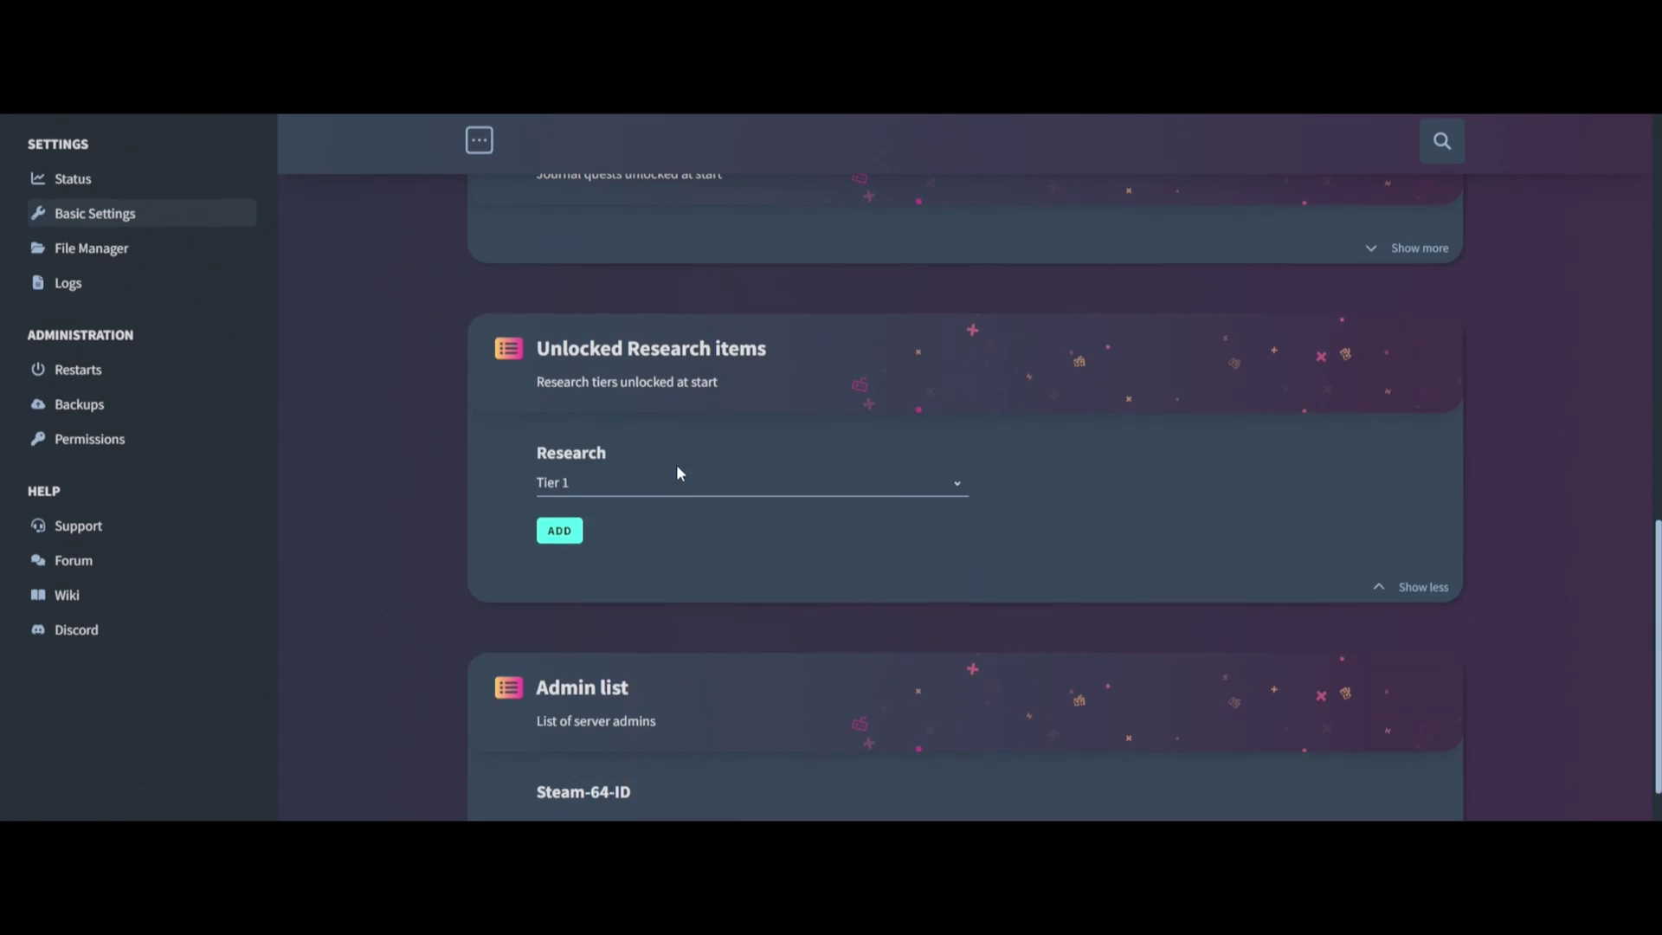
# Expand Unlocked Achievements again and add Collecting the Remains as a quest unlocked at start.
pyautogui.scroll(3, 673, 470)
pyautogui.click(1396, 520)
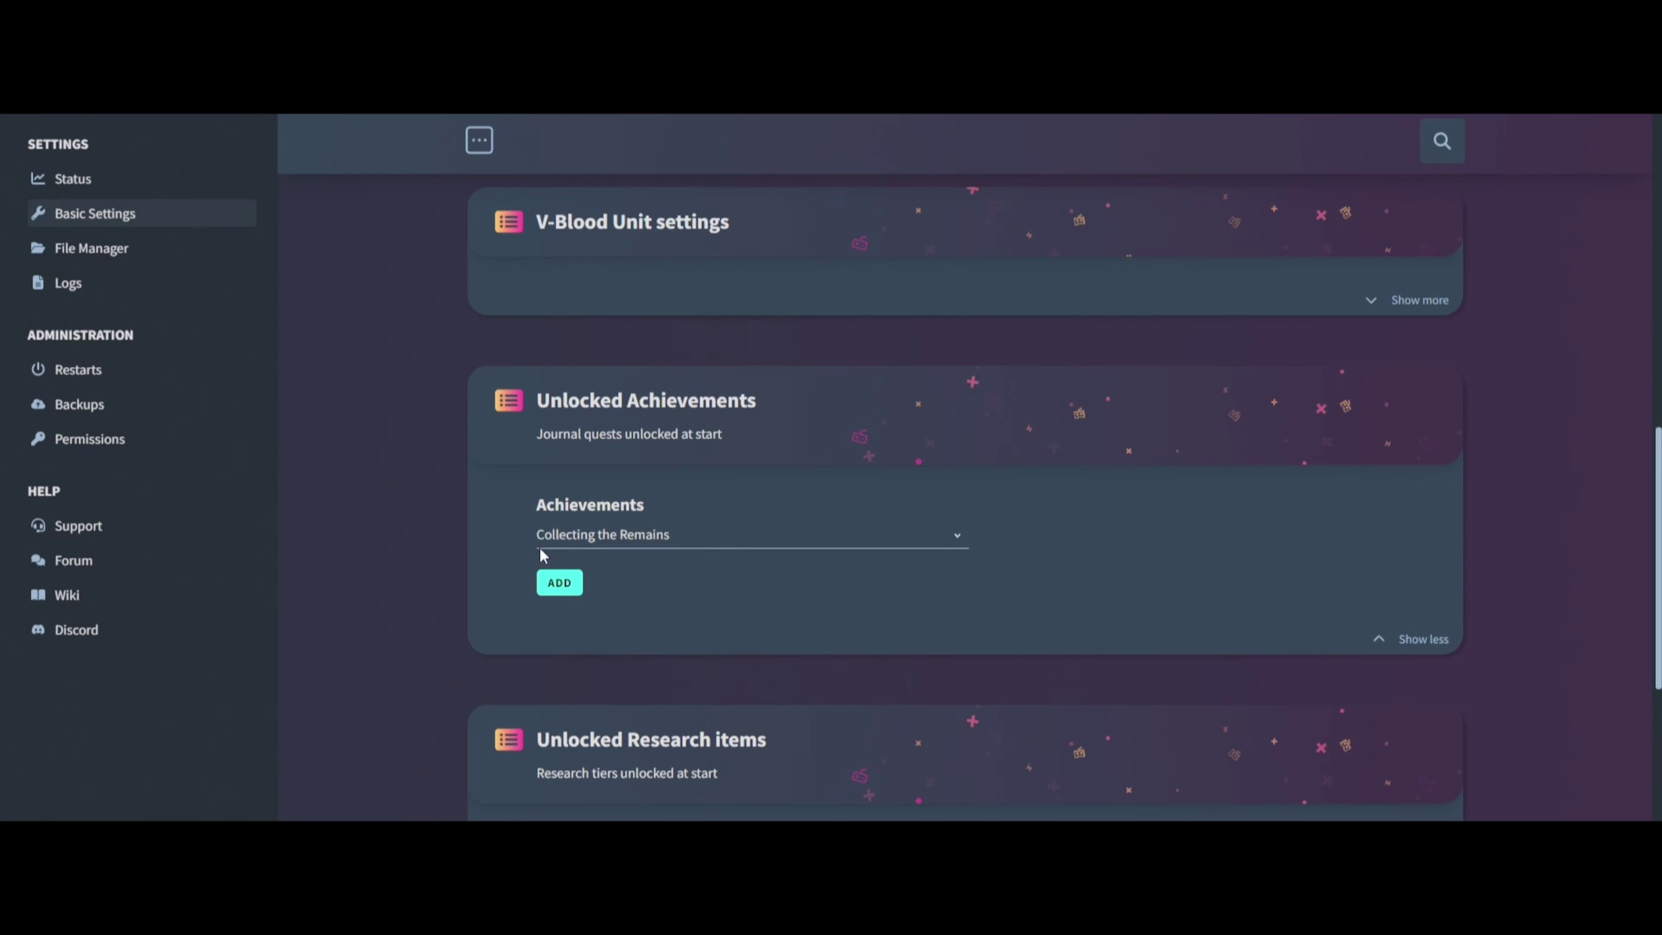
pyautogui.click(564, 589)
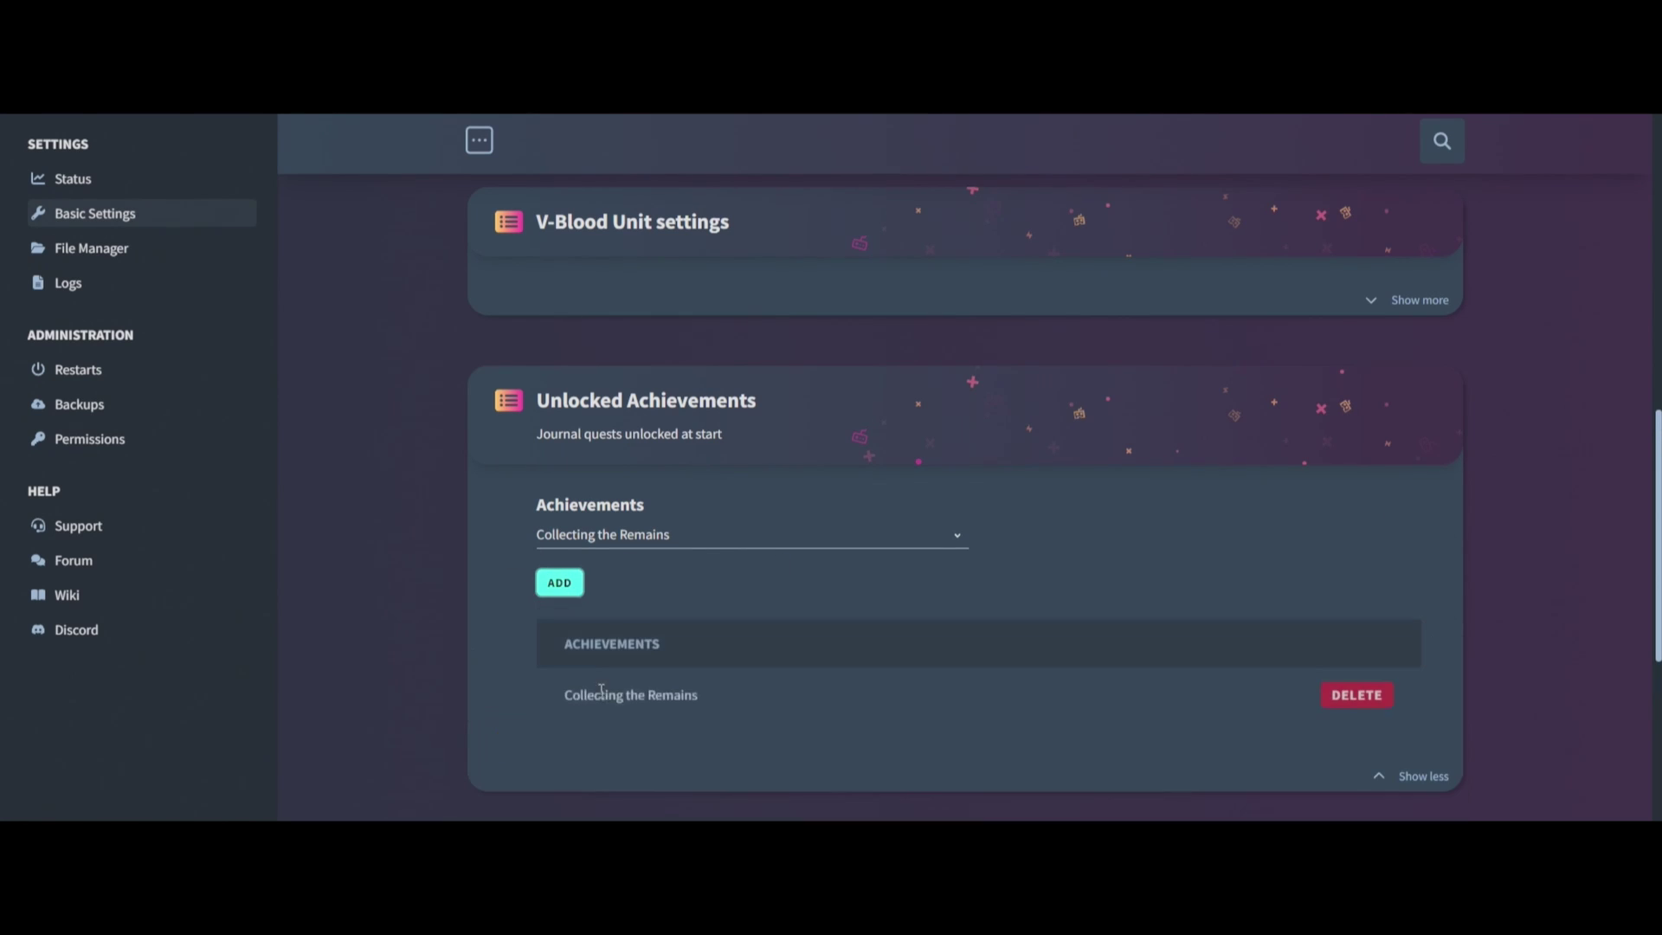
# Try out adding Collecting the Remains again and Wielding the Sword, and delete every entry from the Achievements list.
pyautogui.click(569, 592)
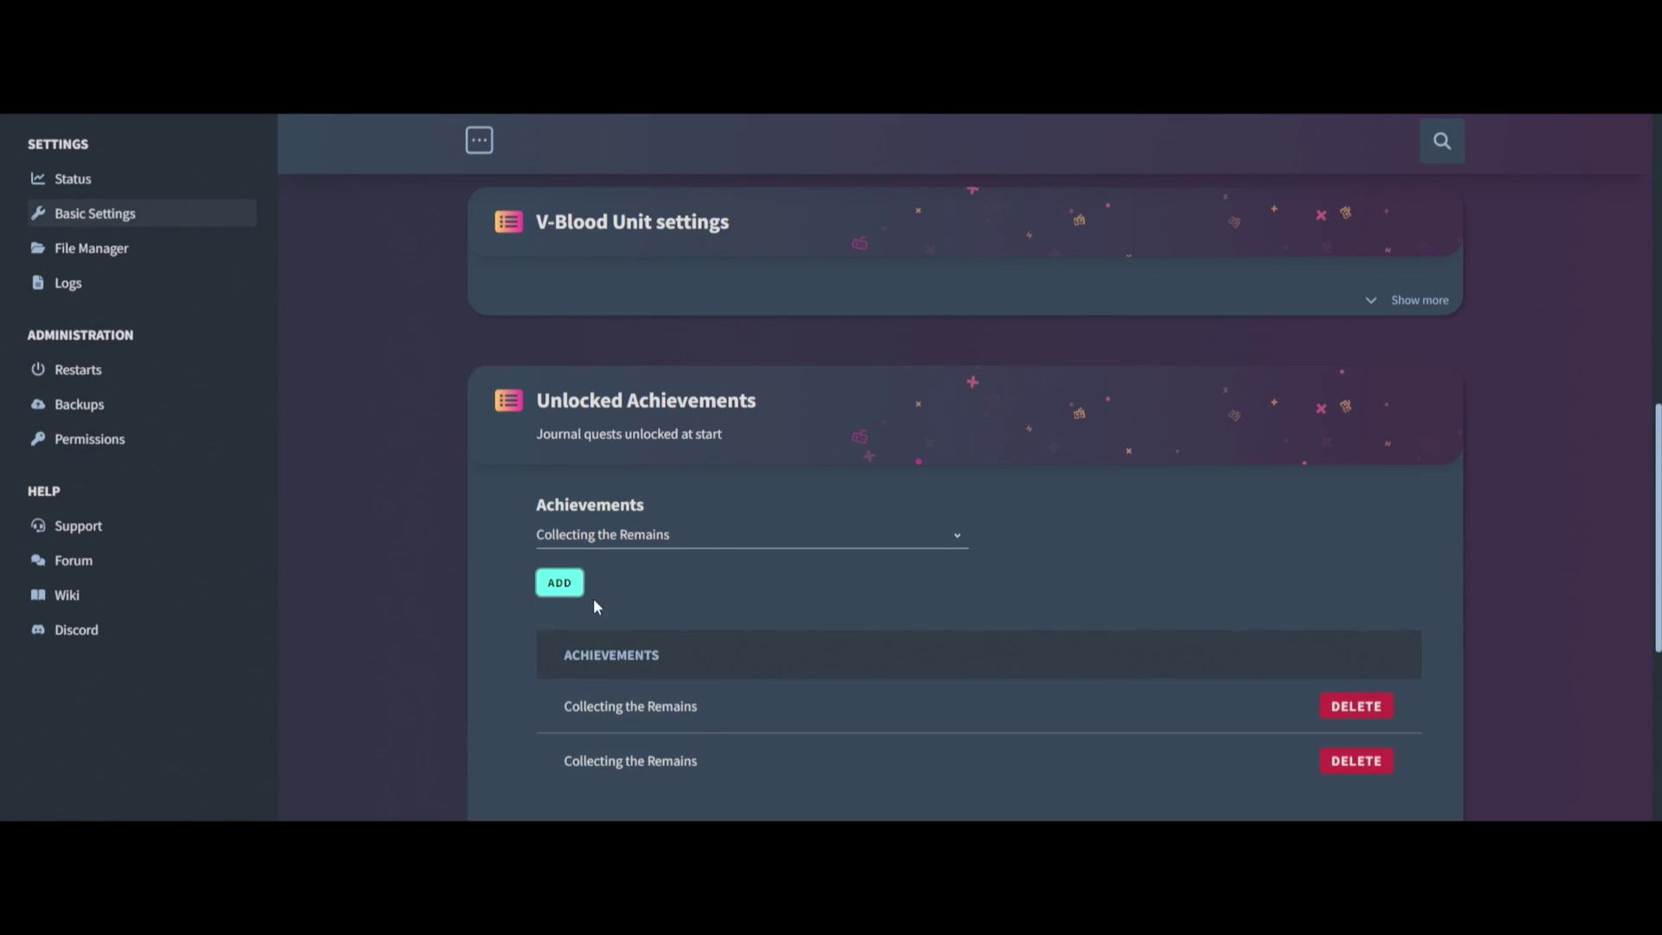
pyautogui.click(1356, 761)
pyautogui.click(718, 534)
pyautogui.click(636, 584)
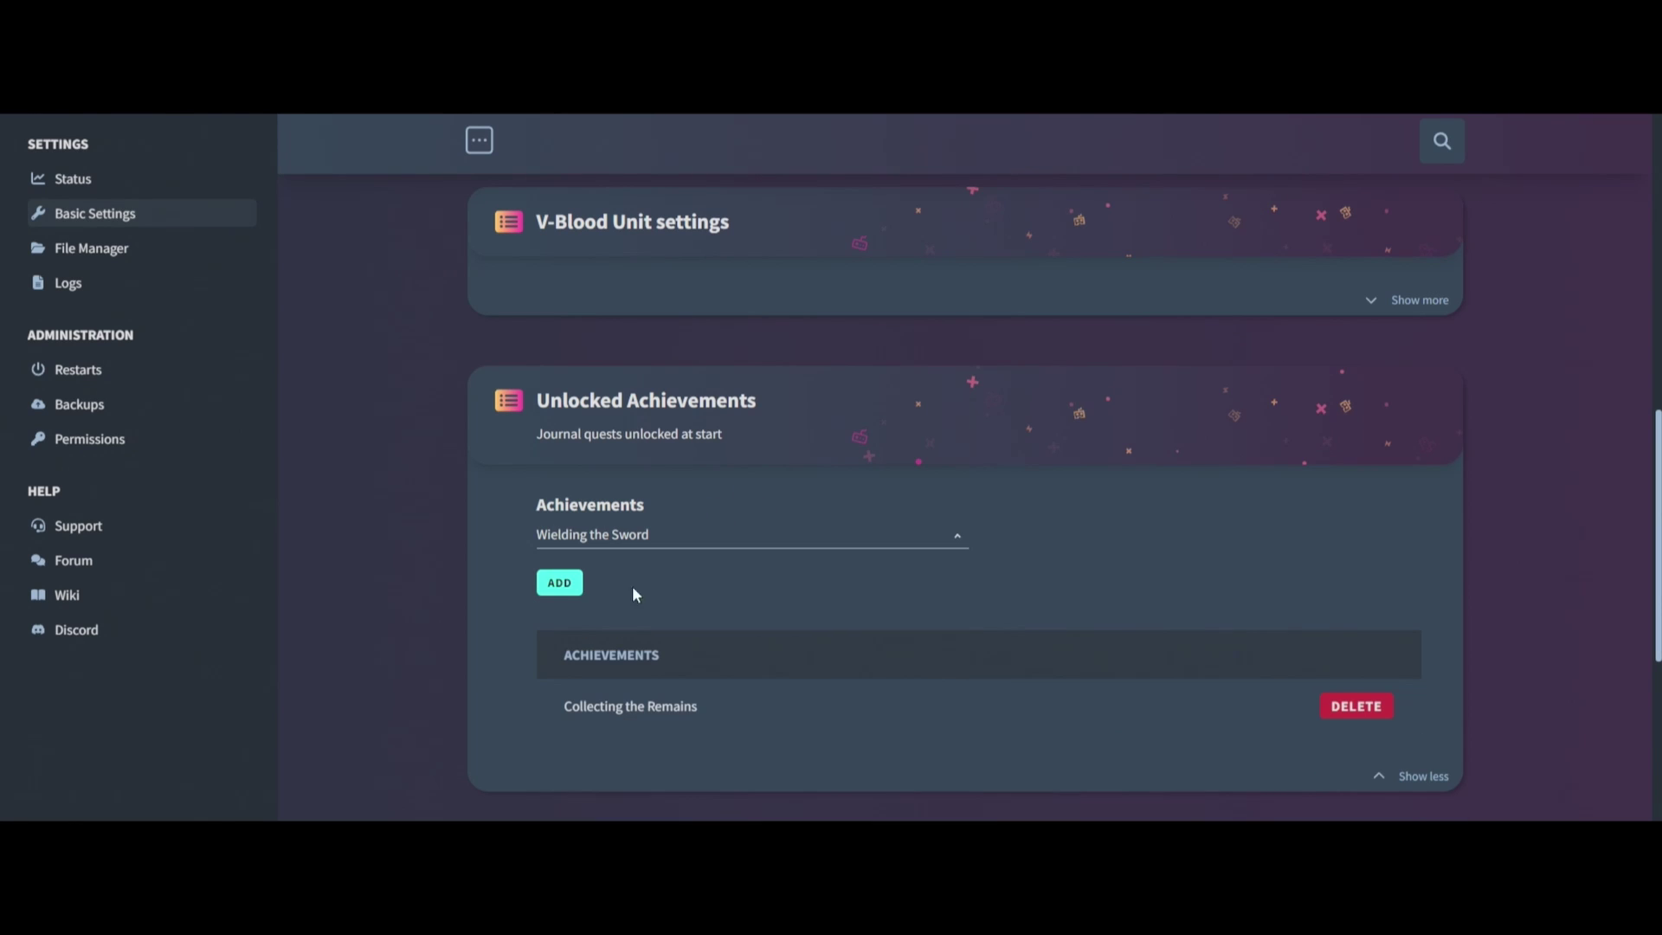
pyautogui.click(571, 591)
pyautogui.click(1348, 762)
pyautogui.click(1355, 708)
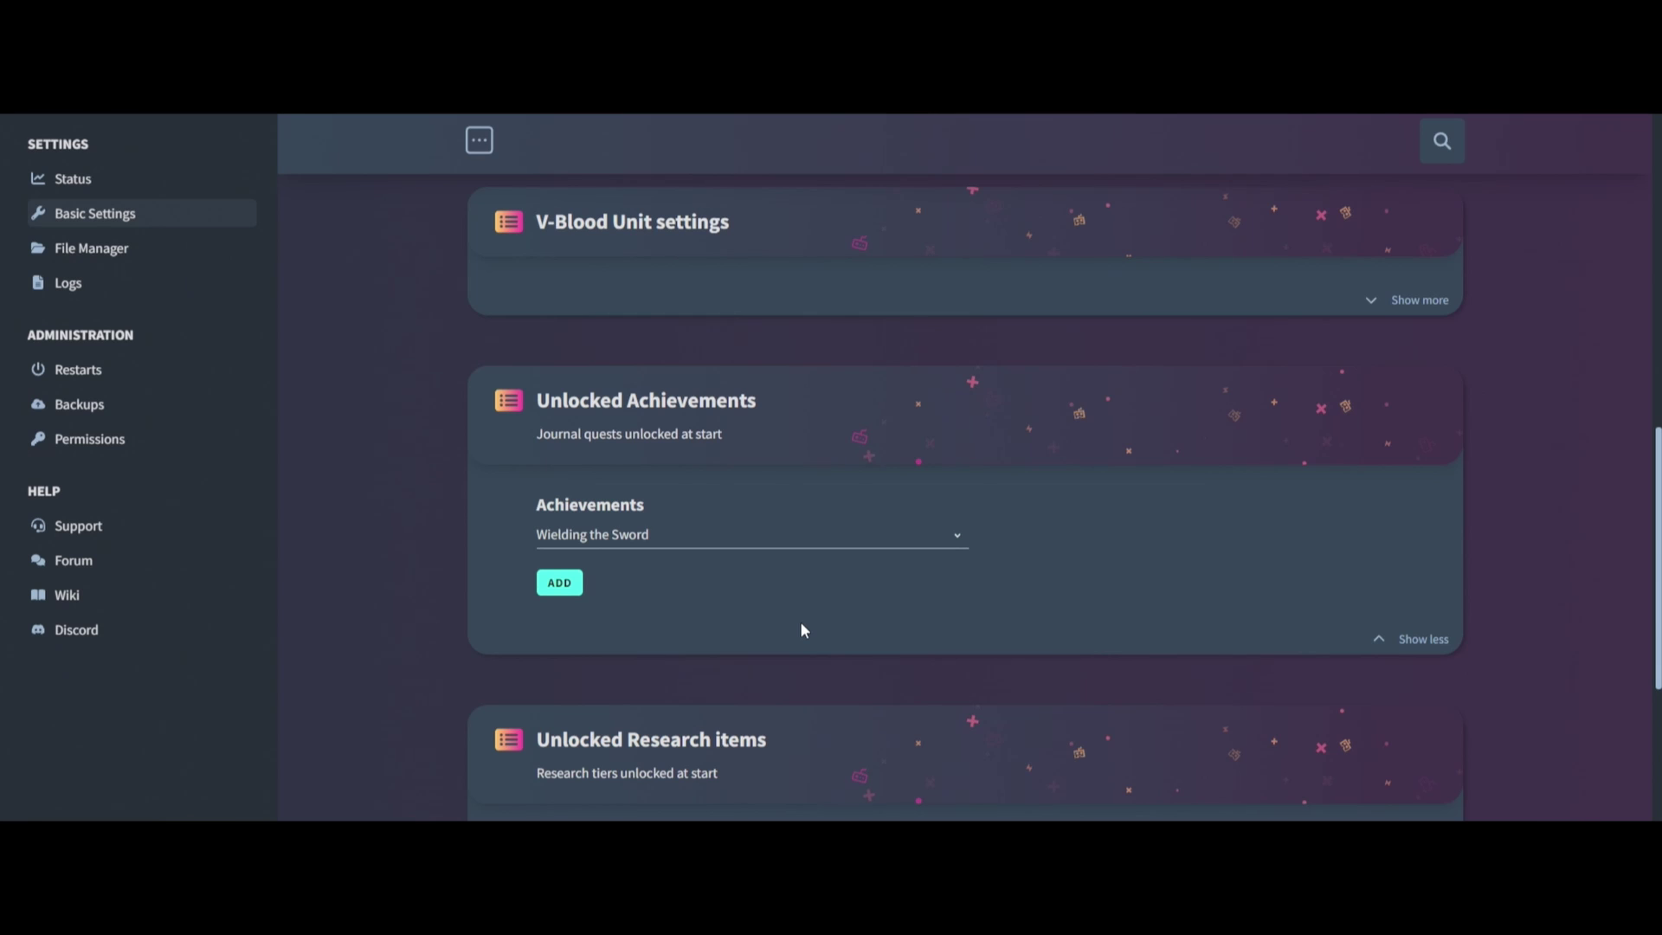
# Browse the research tiers available under Unlocked Research items, and collapse that section.
pyautogui.scroll(-3, 412, 709)
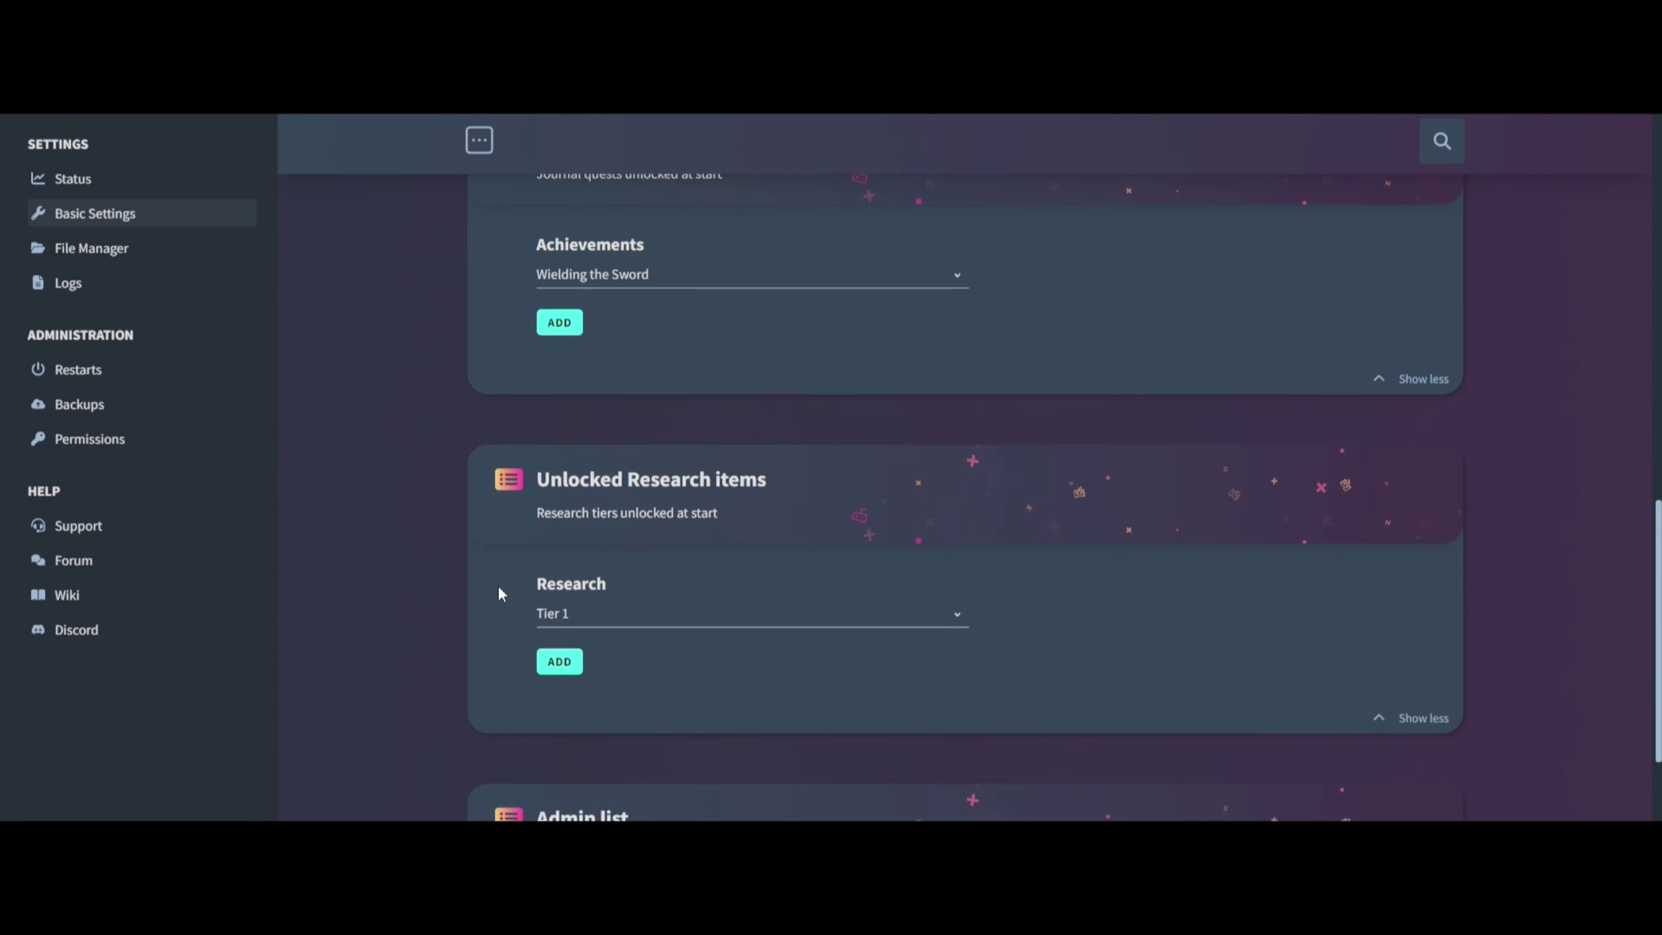
pyautogui.scroll(-1, 499, 593)
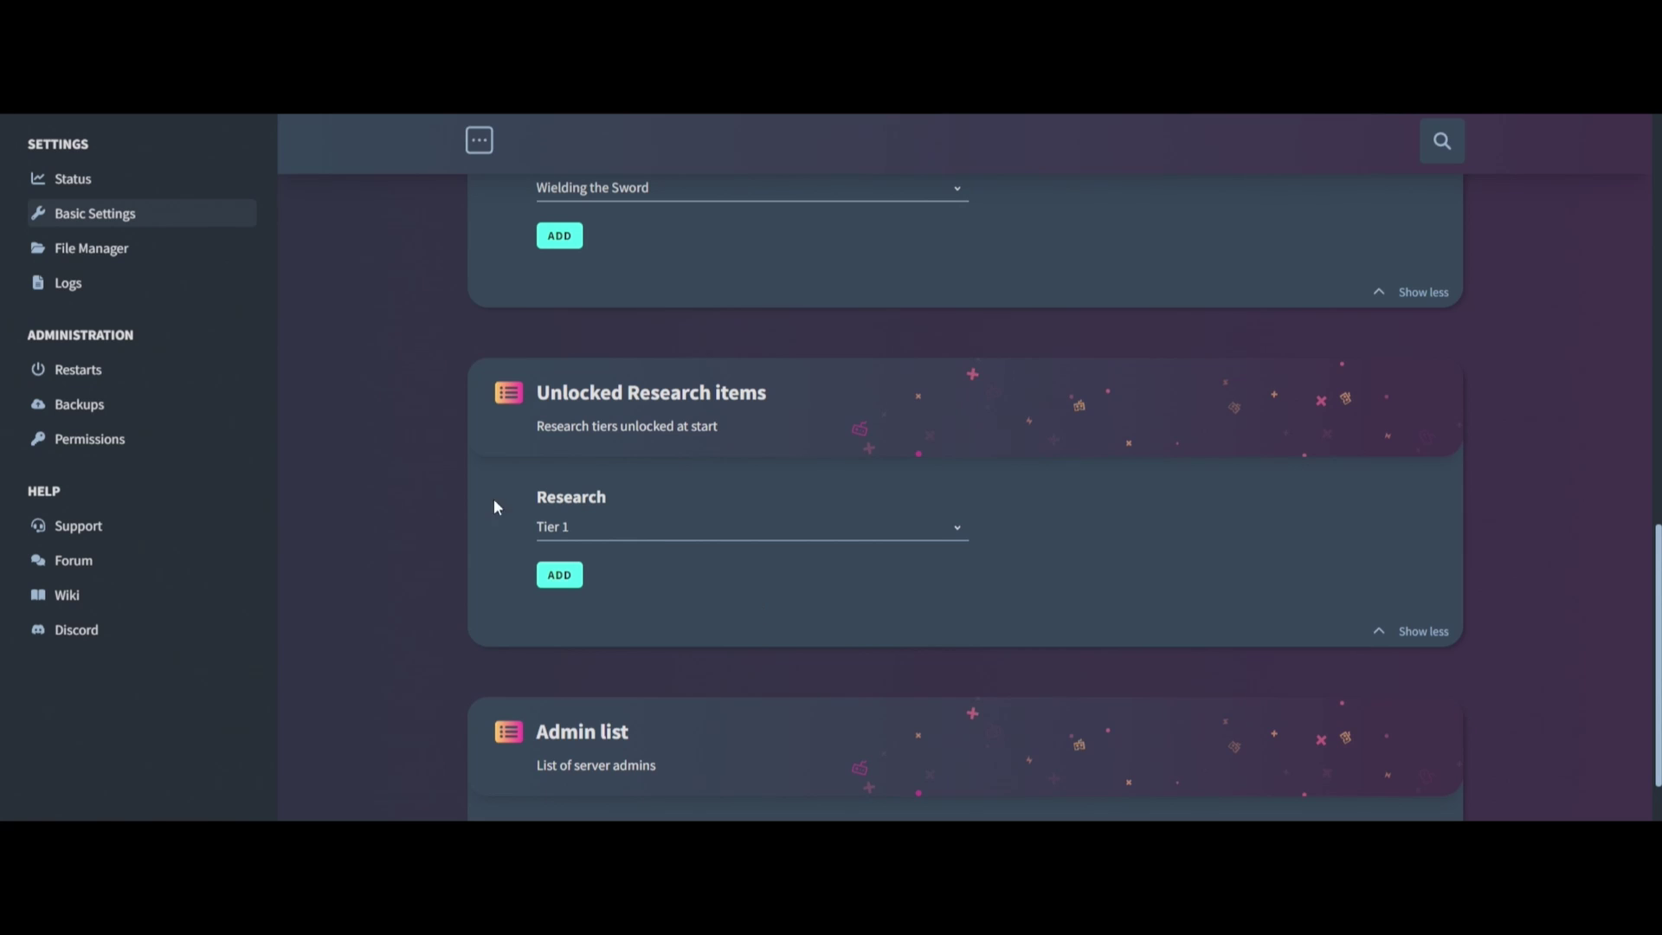
pyautogui.click(640, 532)
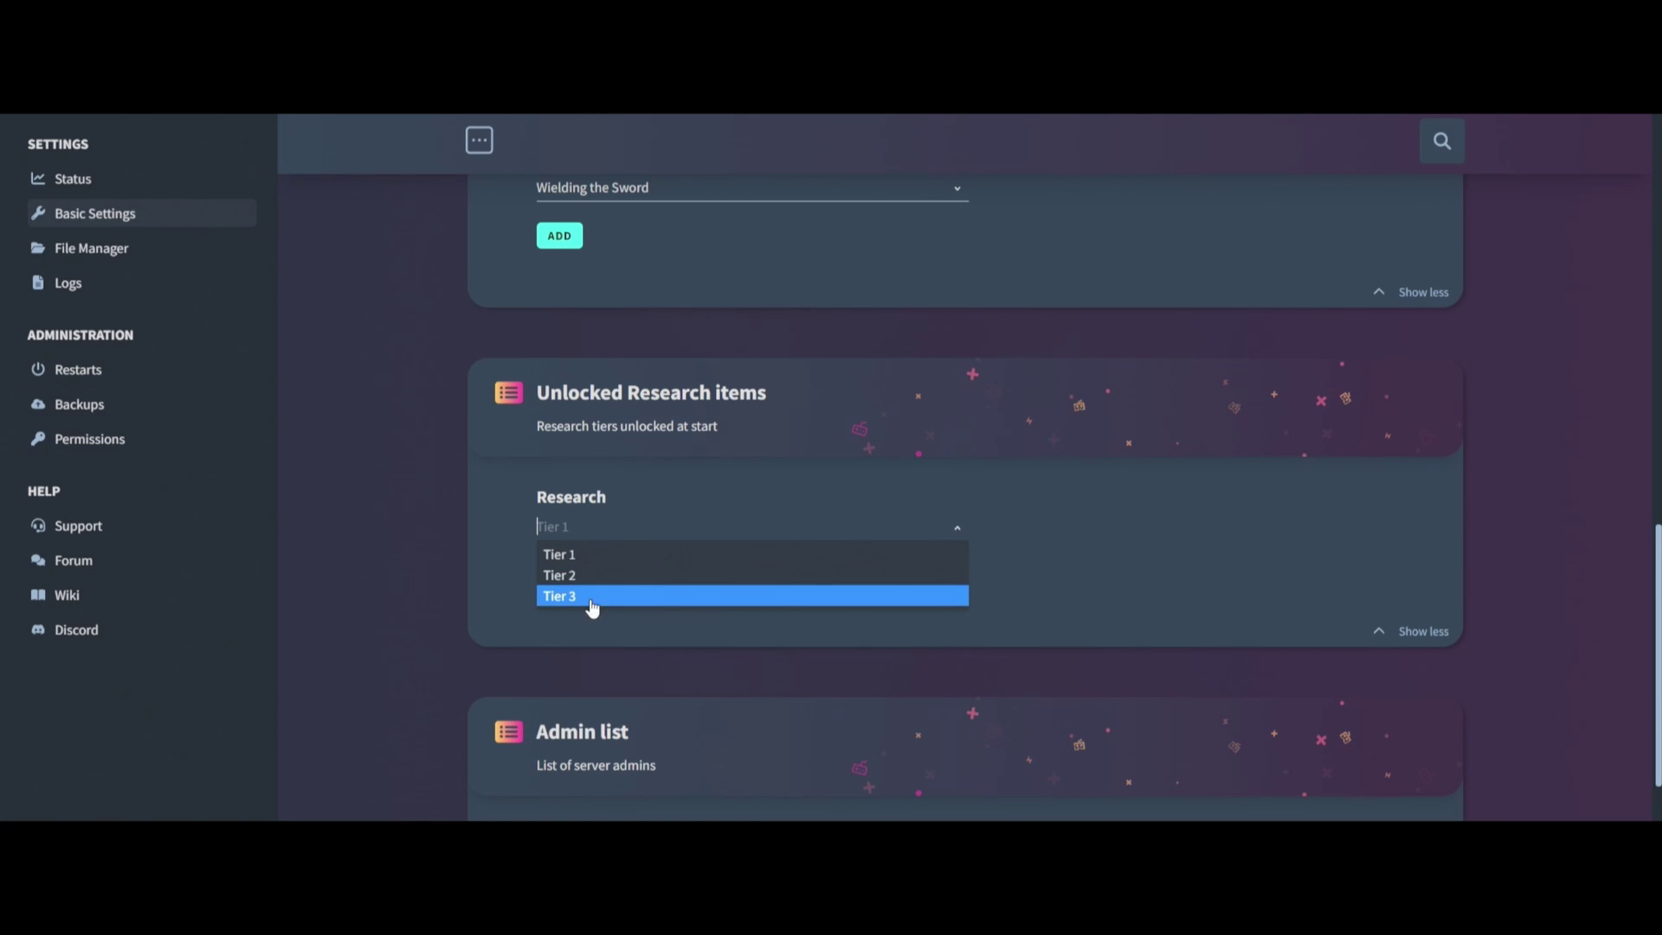
pyautogui.click(522, 611)
pyautogui.scroll(-1, 1282, 483)
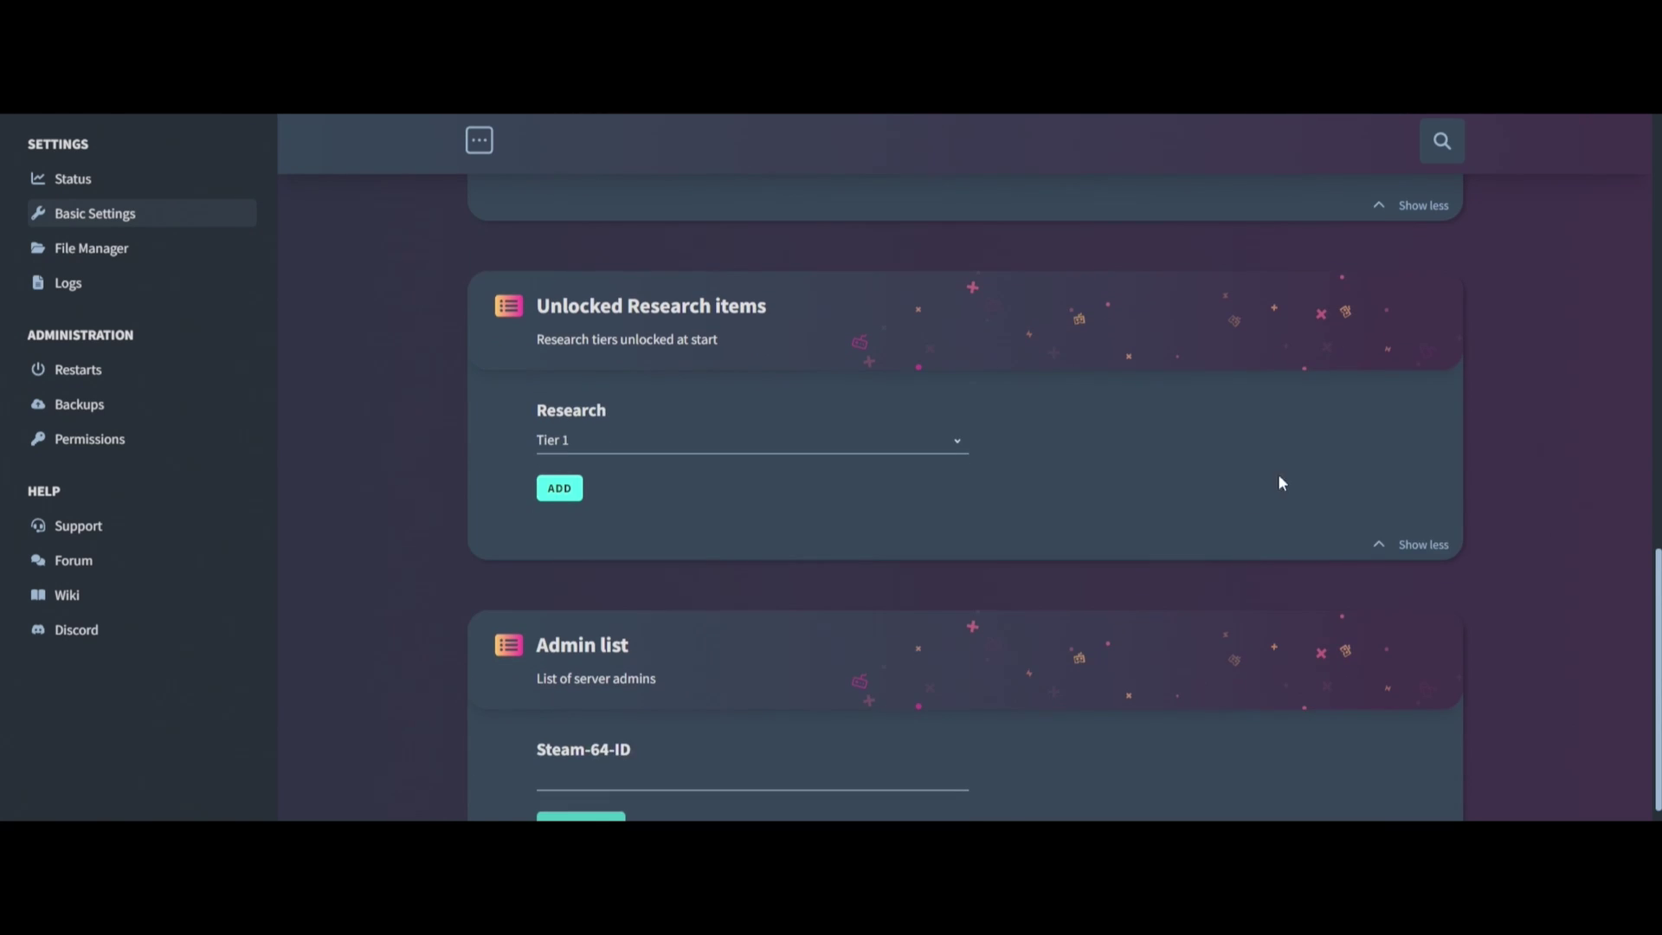
pyautogui.click(1408, 547)
pyautogui.scroll(-1, 842, 574)
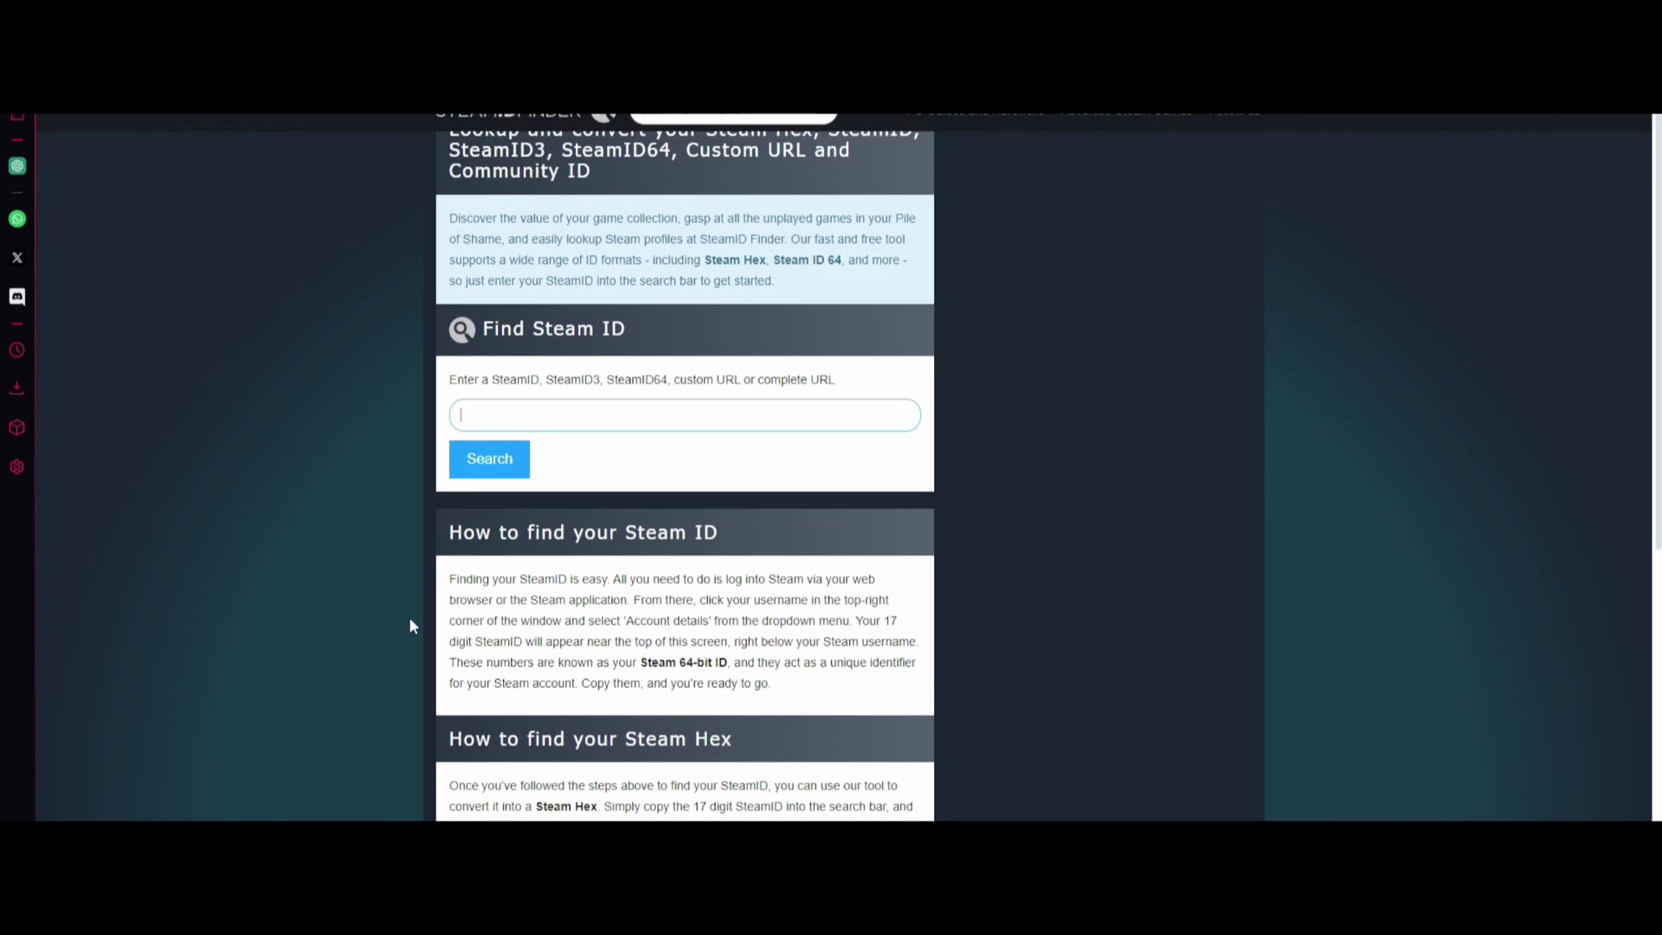
# Look up the Steam profile by its username on SteamID Finder and copy its steamID64 (Dec) value.
pyautogui.click(505, 425)
pyautogui.write('Dayr')
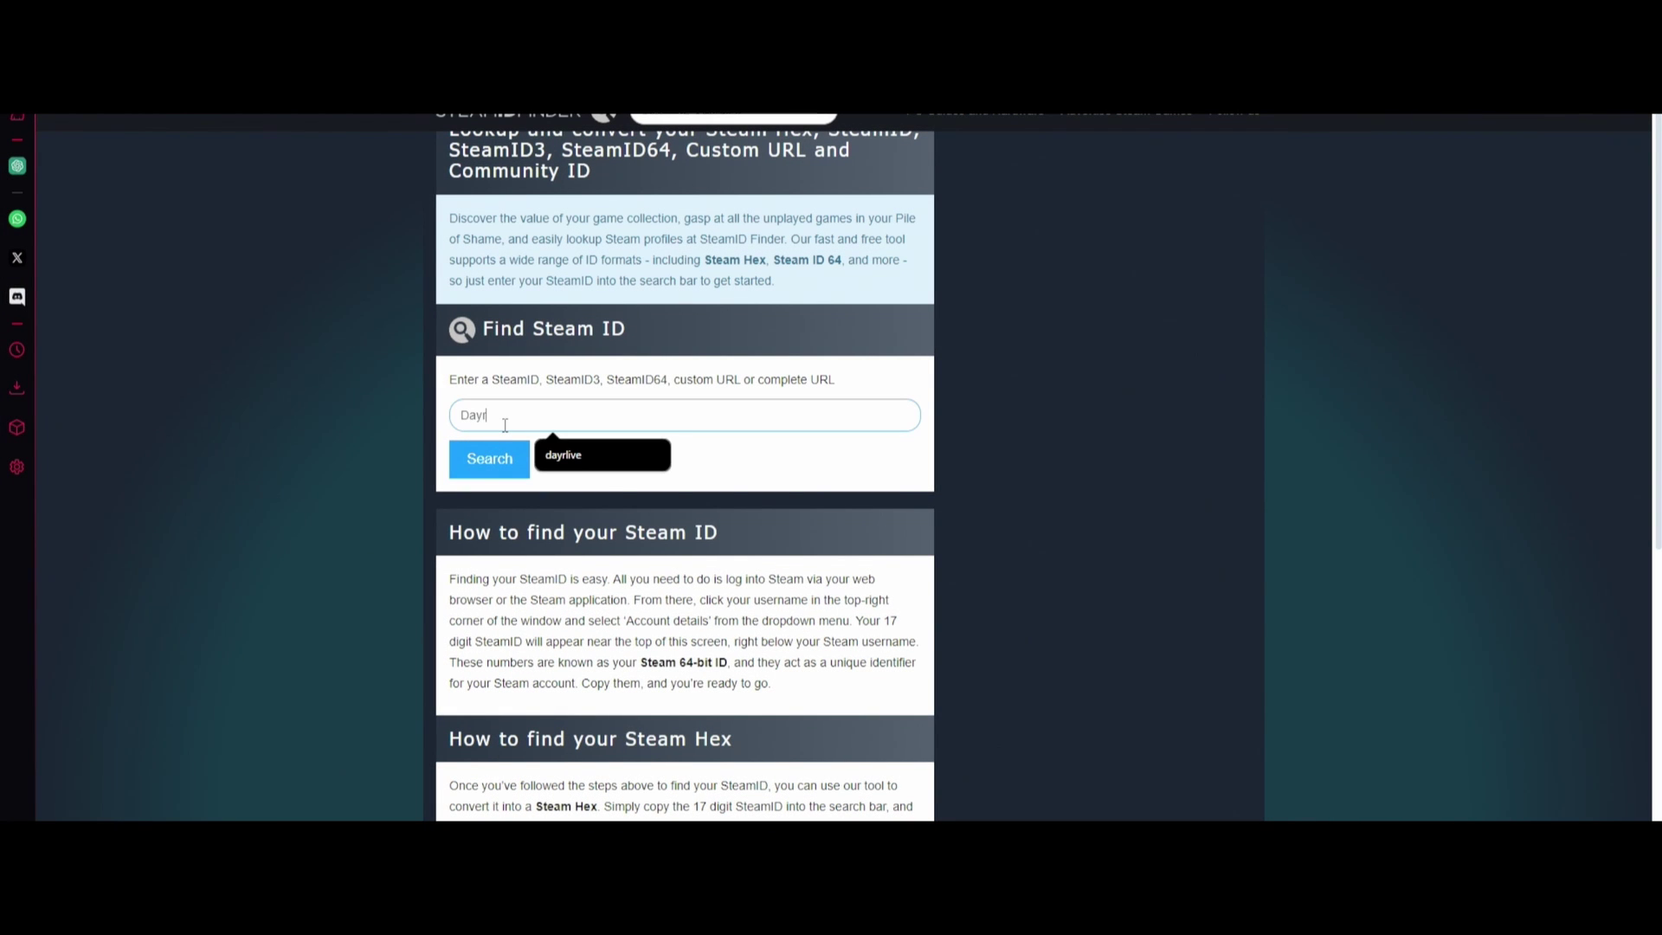
pyautogui.click(572, 456)
pyautogui.click(506, 461)
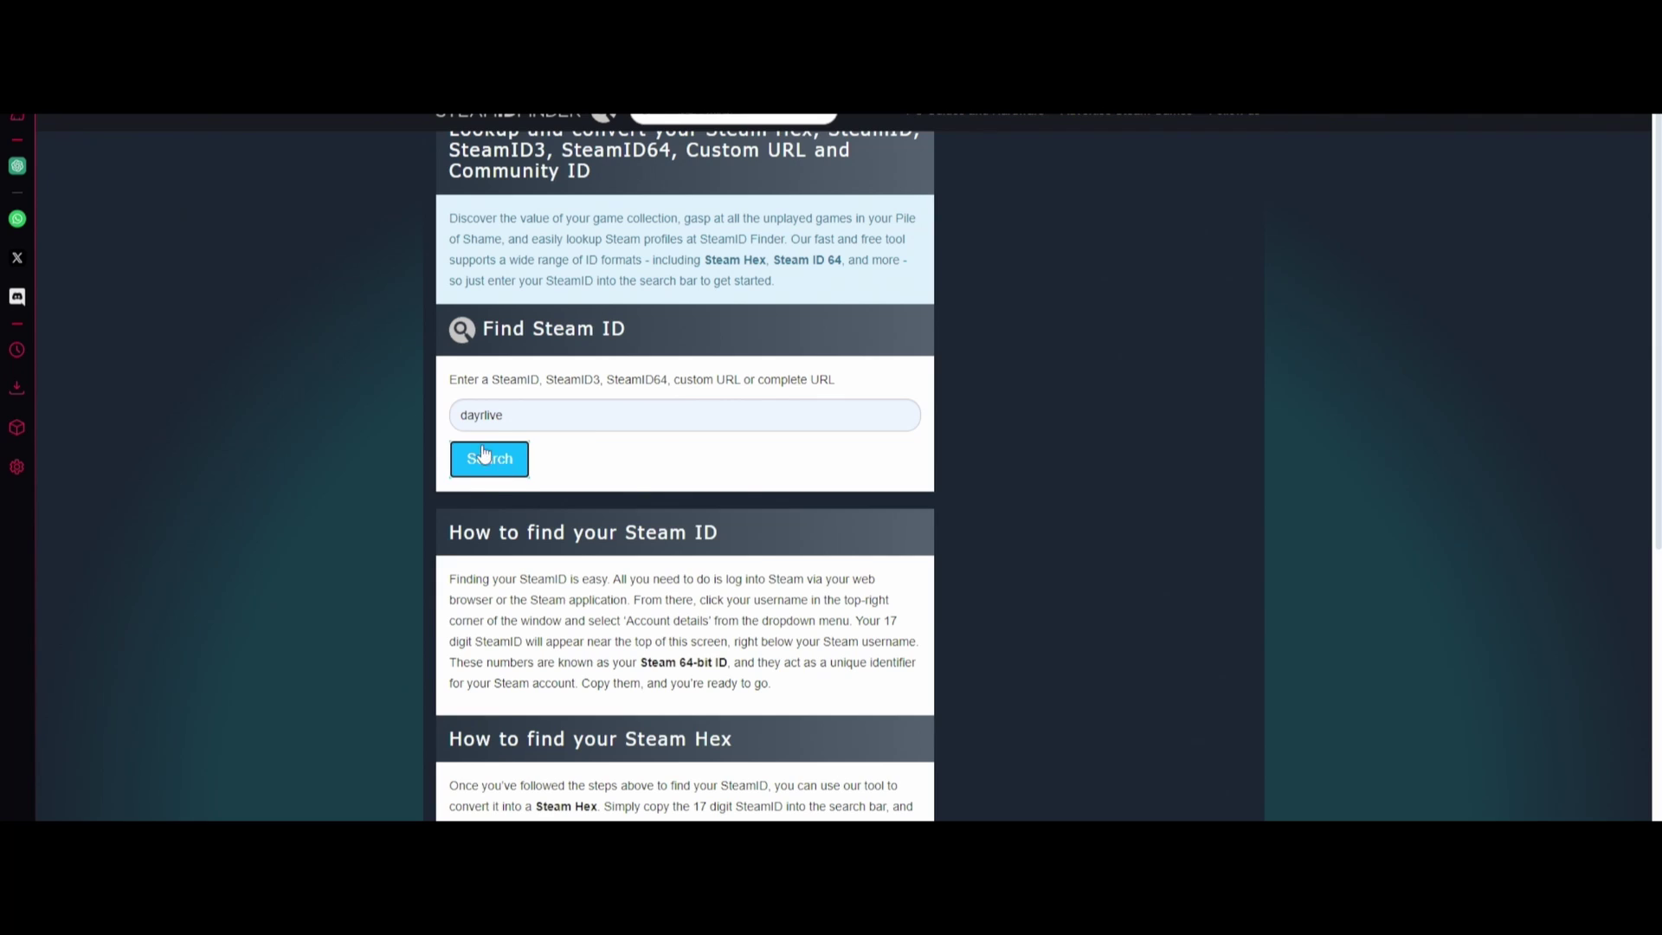
pyautogui.scroll(-4, 641, 735)
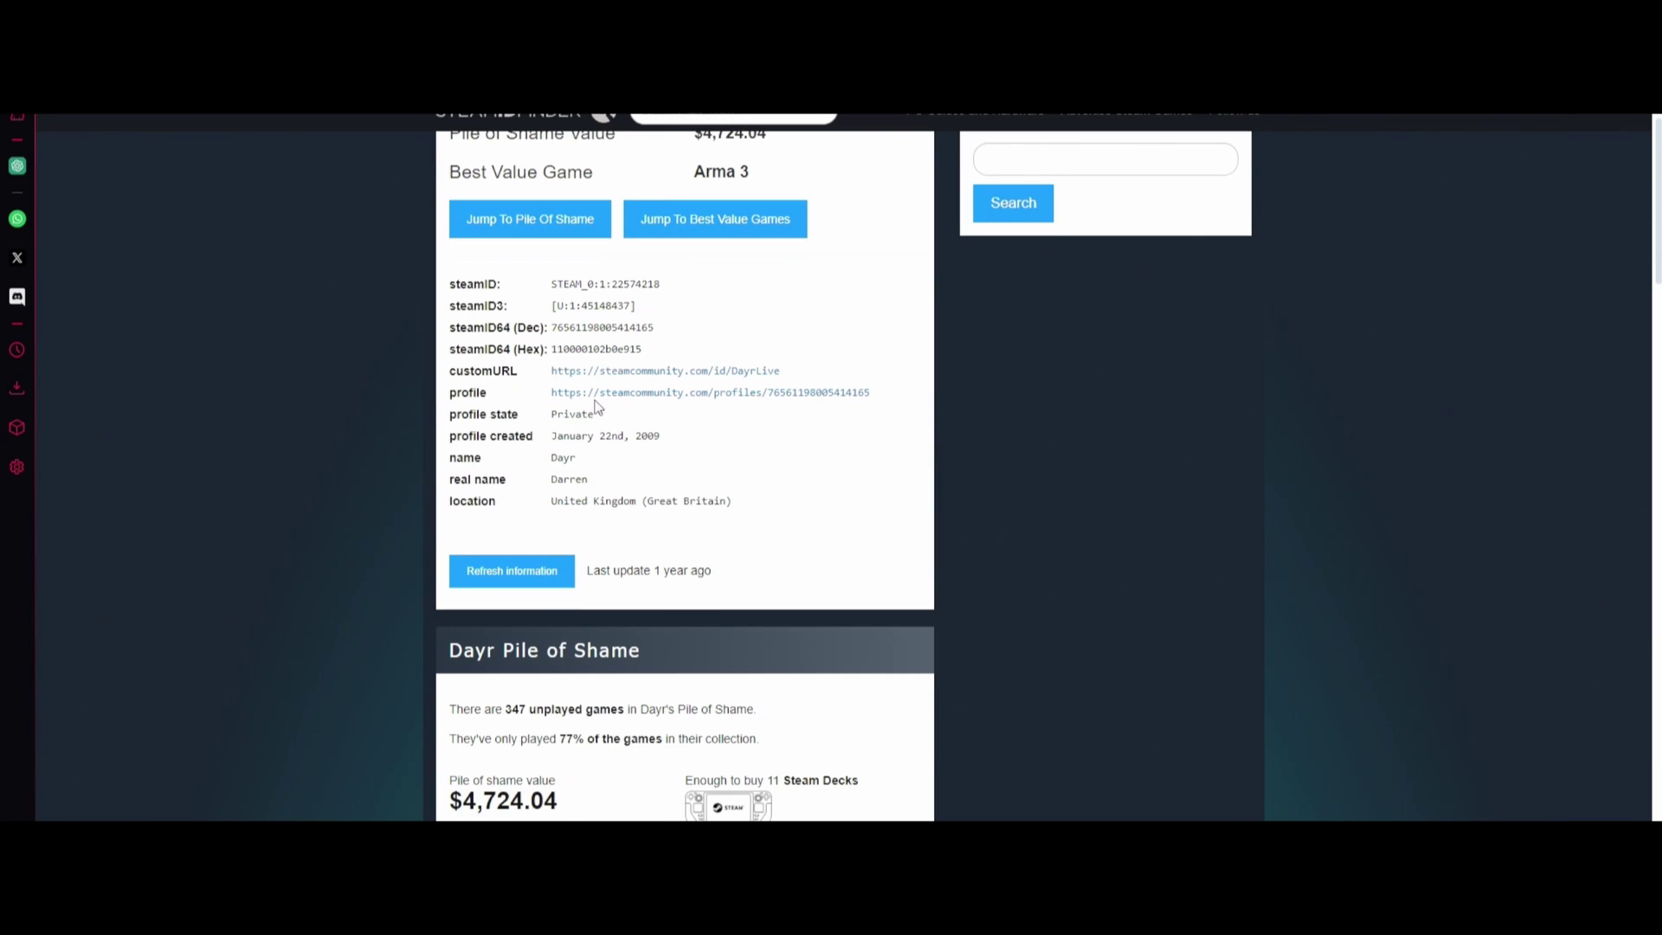
pyautogui.moveTo(654, 326); pyautogui.dragTo(553, 329)
pyautogui.click(597, 294)
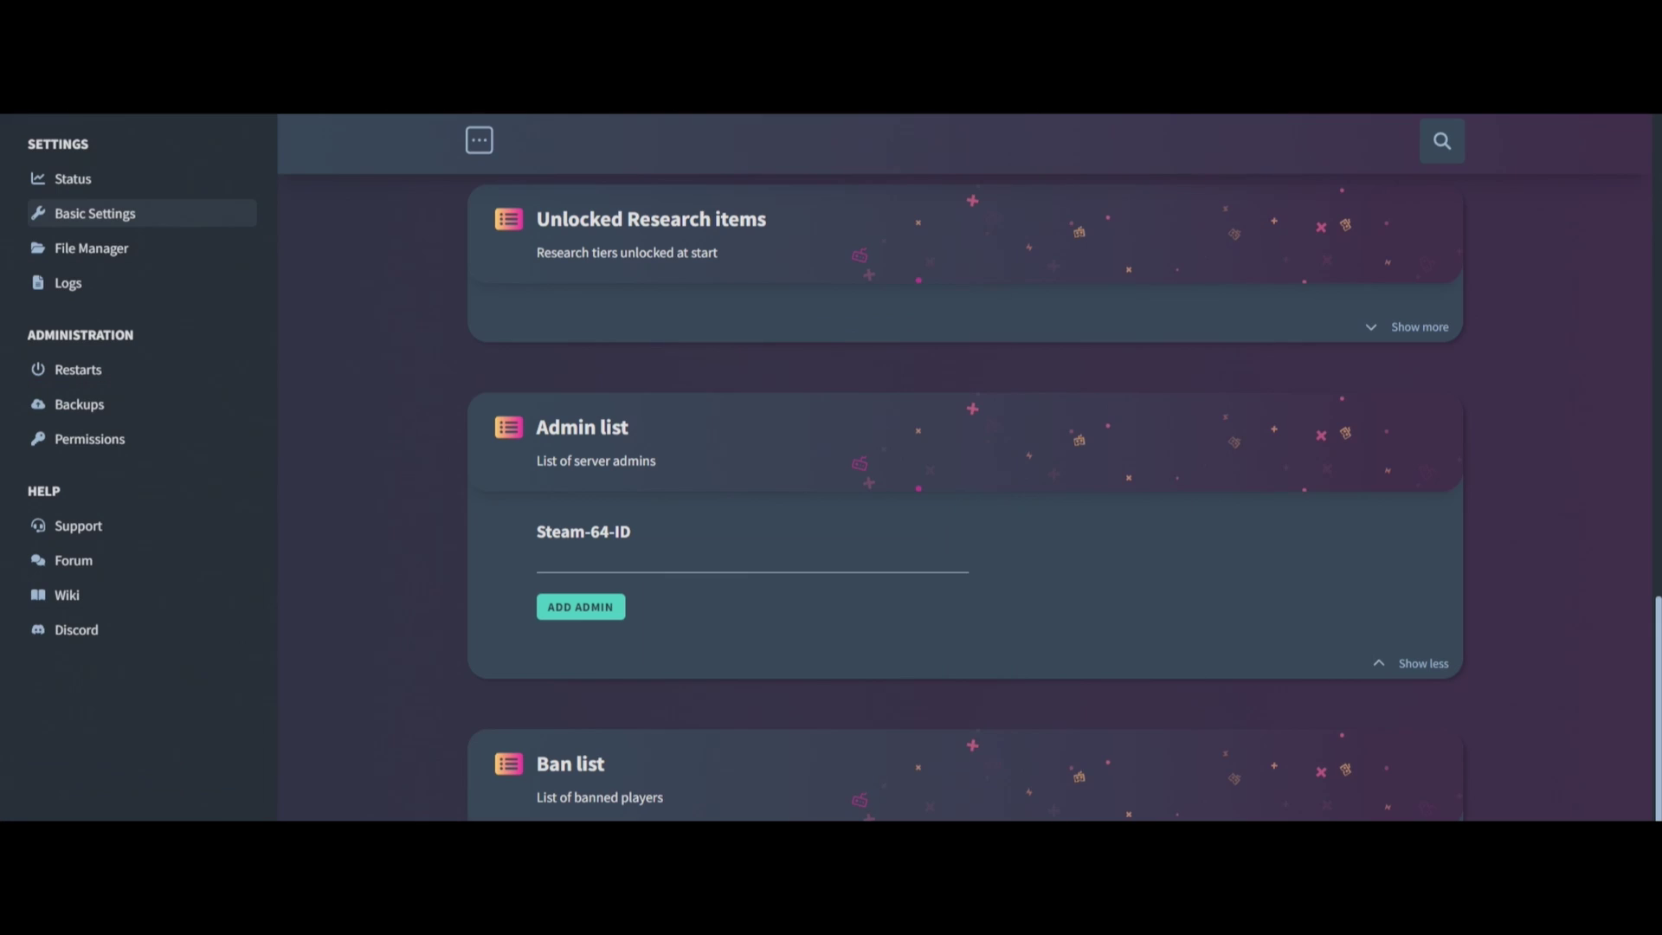
# Paste the copied Steam-64-ID into the Admin list and add it as a server admin in the GPORTAL settings.
pyautogui.click(624, 559)
pyautogui.hotkey('ctrl', 'v')
pyautogui.click(580, 607)
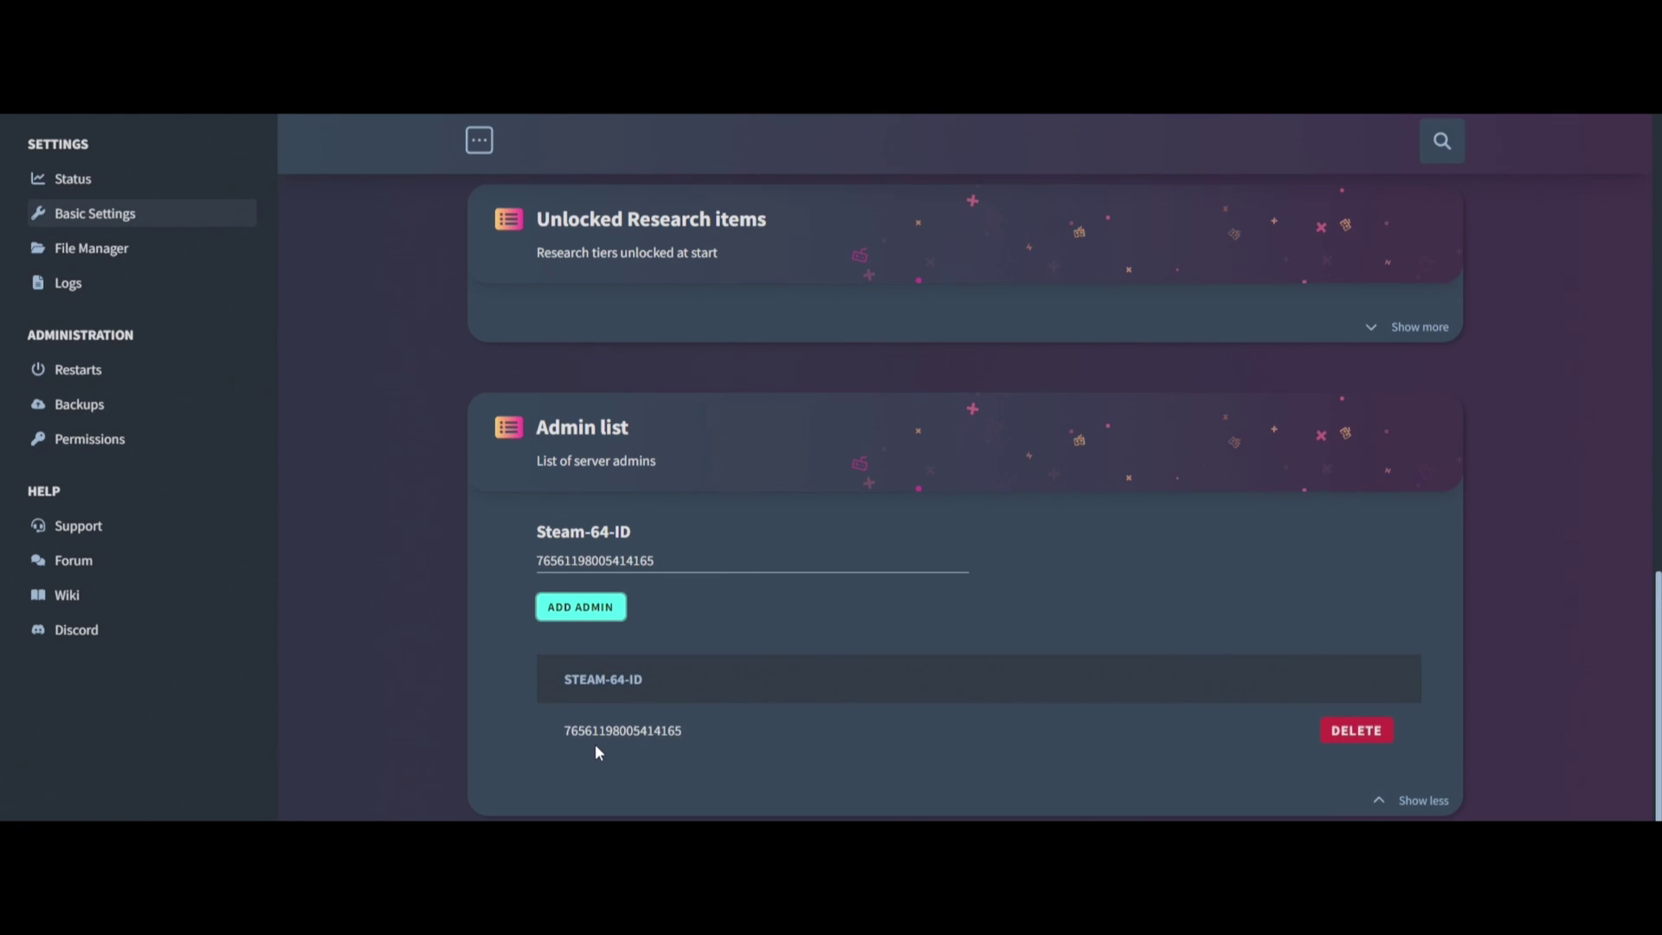
# Review the Ban list section and the SteamID Finder page that supplies the Steam-64-ID, and return to the server settings.
pyautogui.scroll(-1, 595, 744)
pyautogui.scroll(-3, 604, 760)
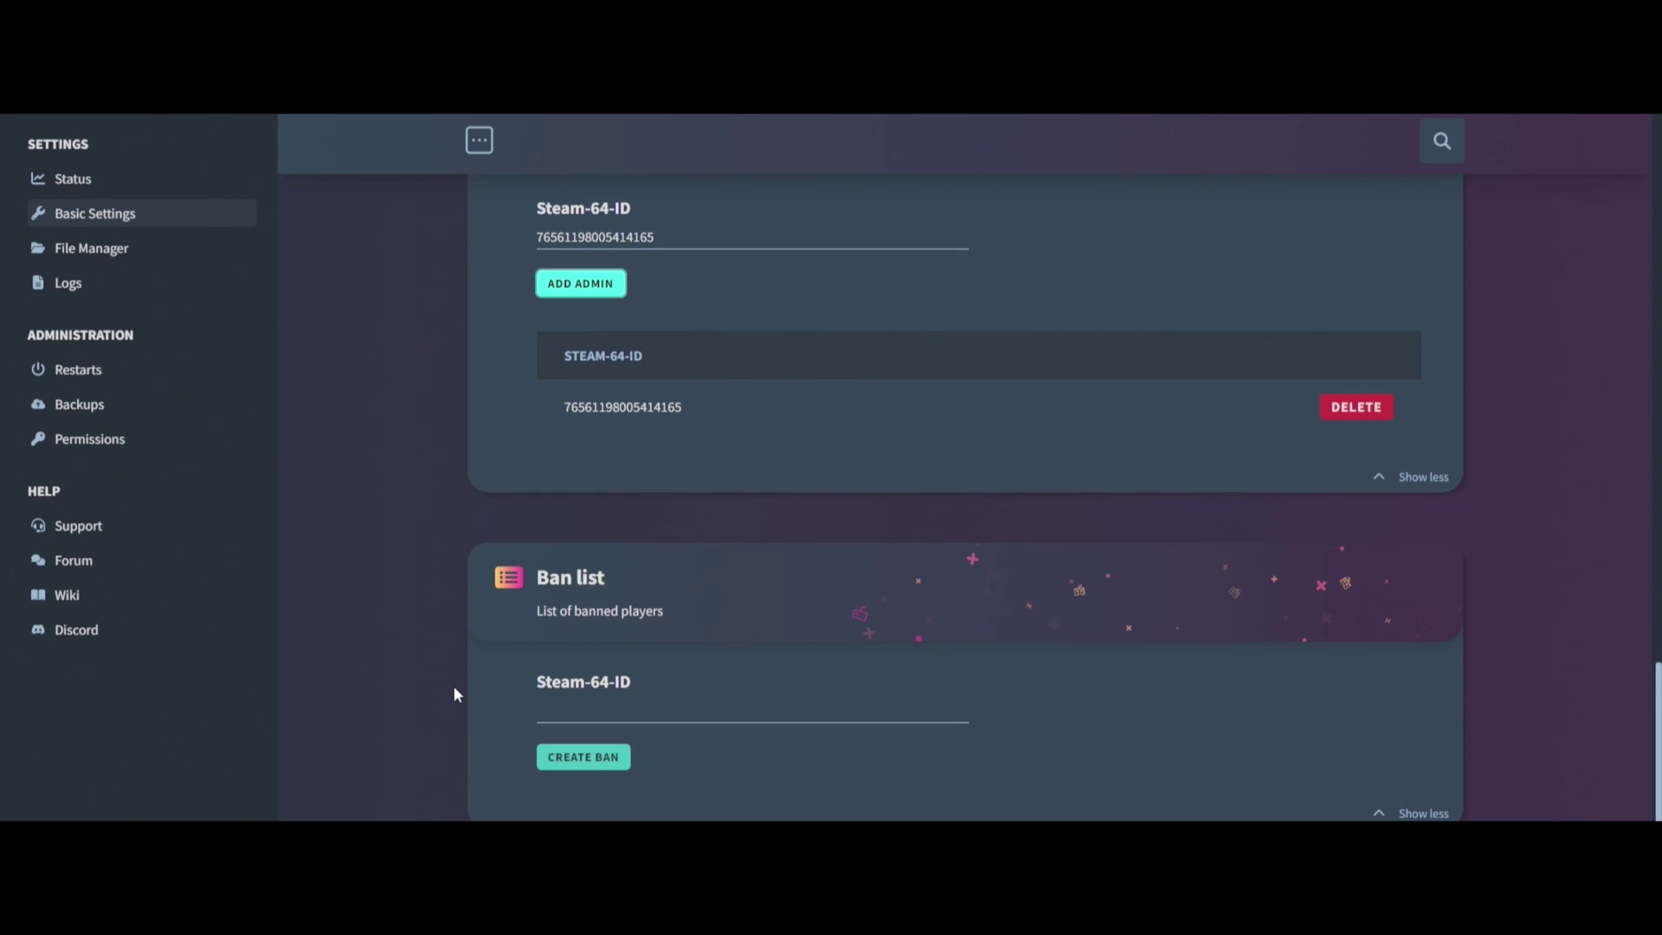
pyautogui.hotkey('alt', 'Tab')
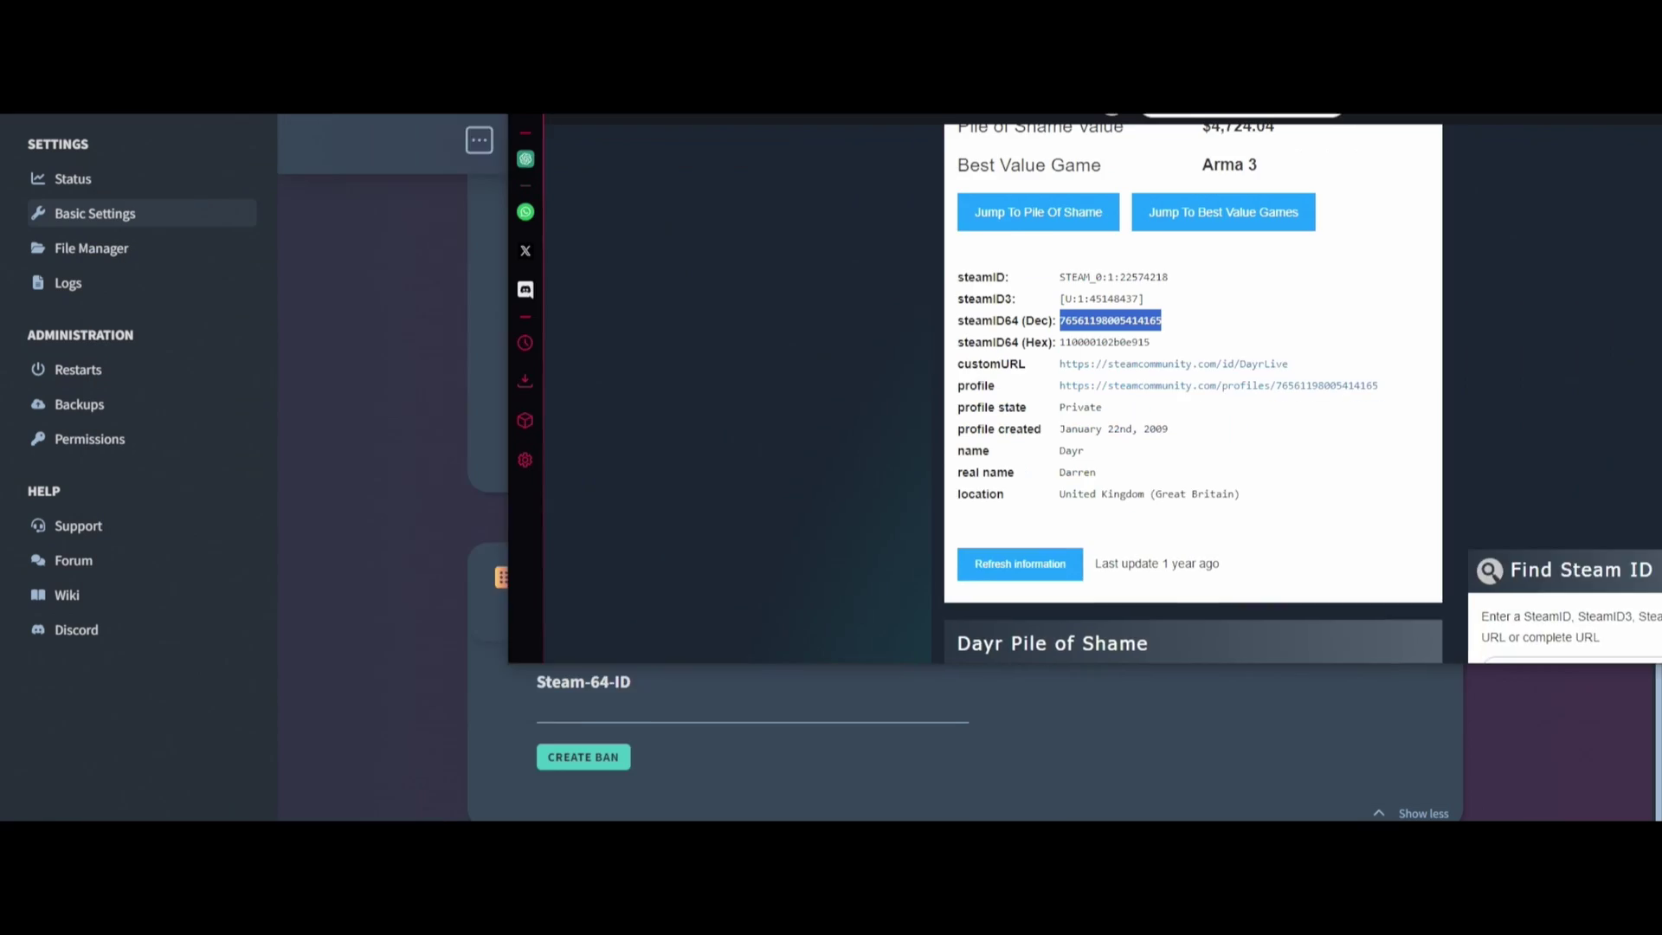
pyautogui.moveTo(927, 127); pyautogui.dragTo(904, 130)
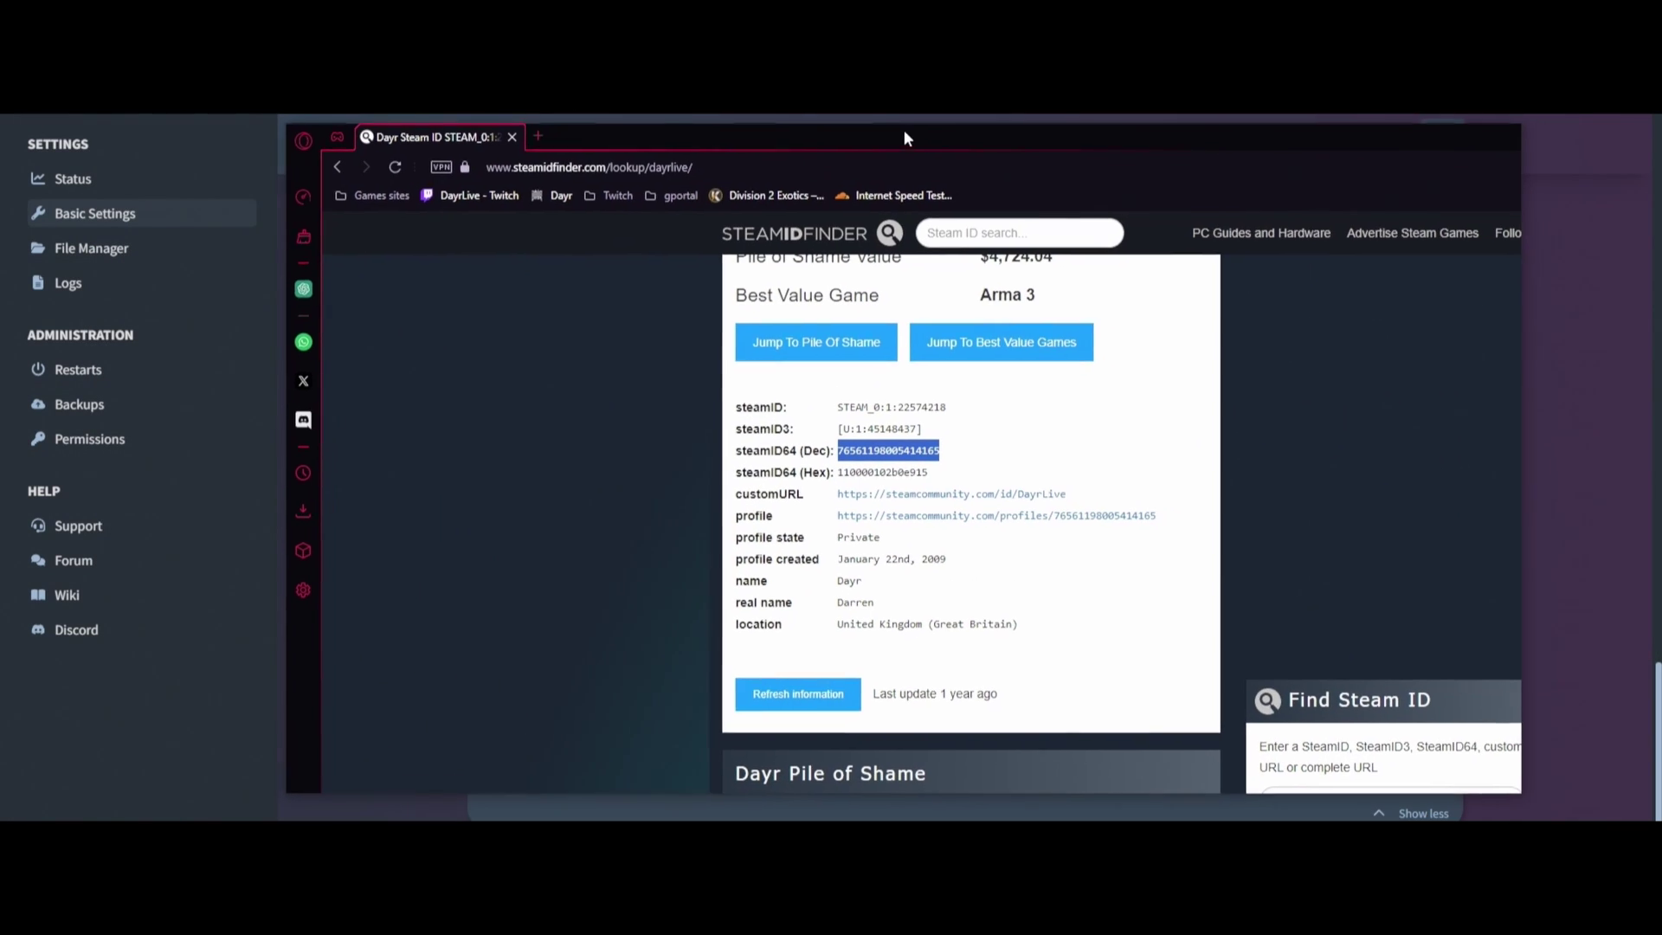
pyautogui.click(173, 501)
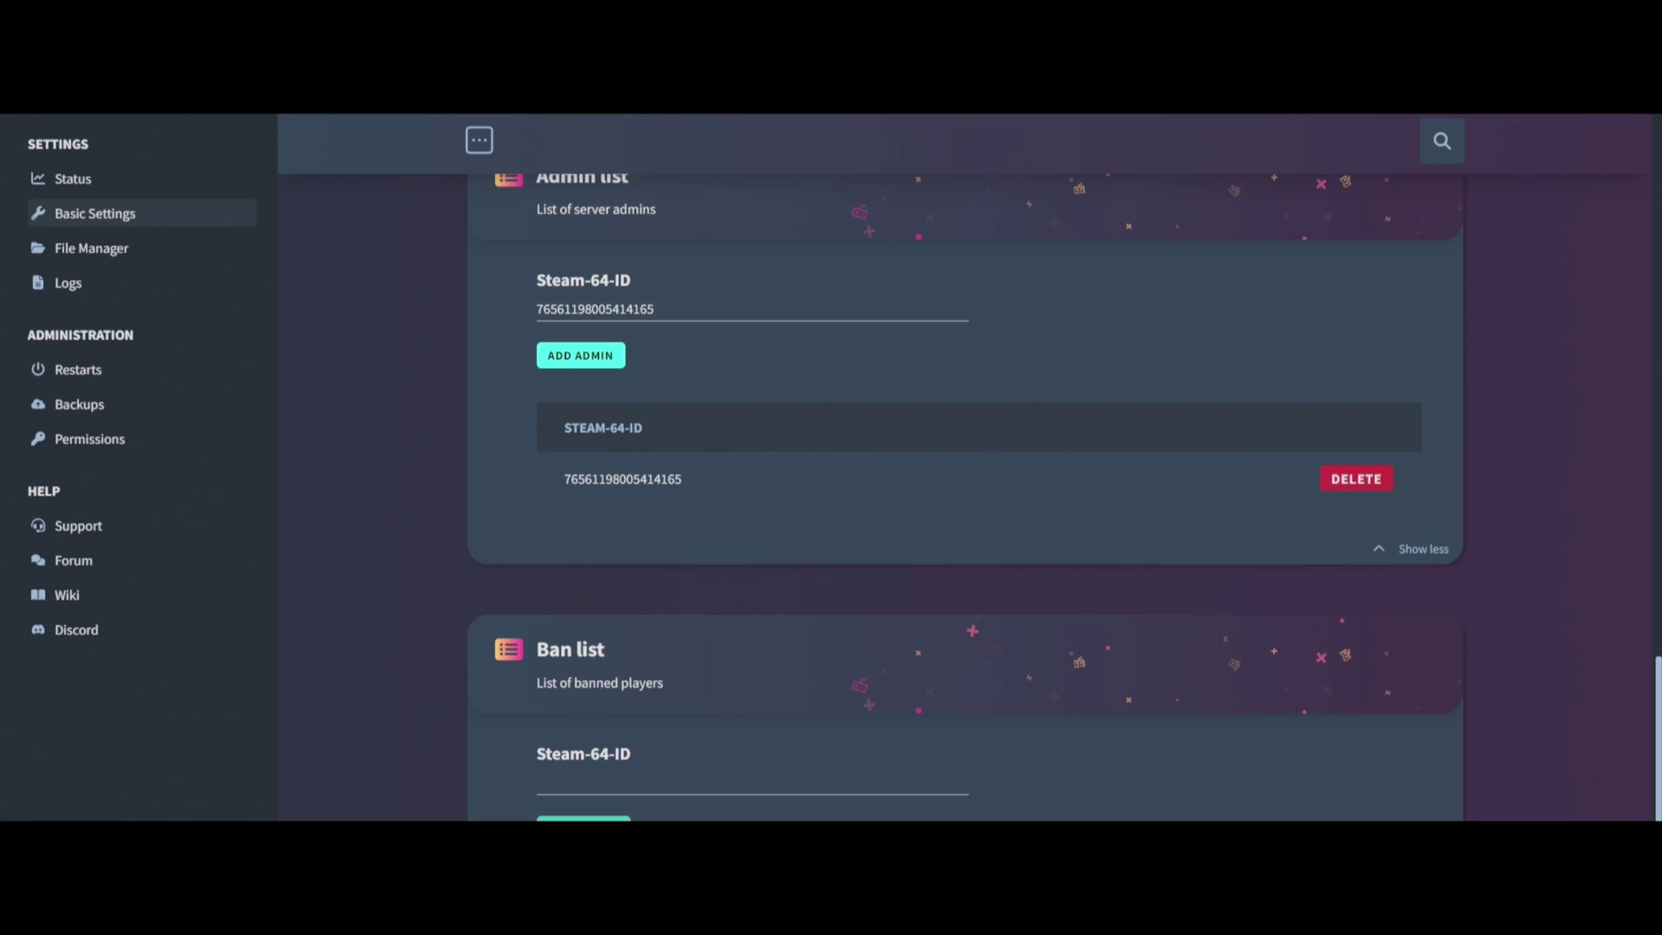
# Open the File Manager and review the server's folders and files.
pyautogui.scroll(15, 965, 468)
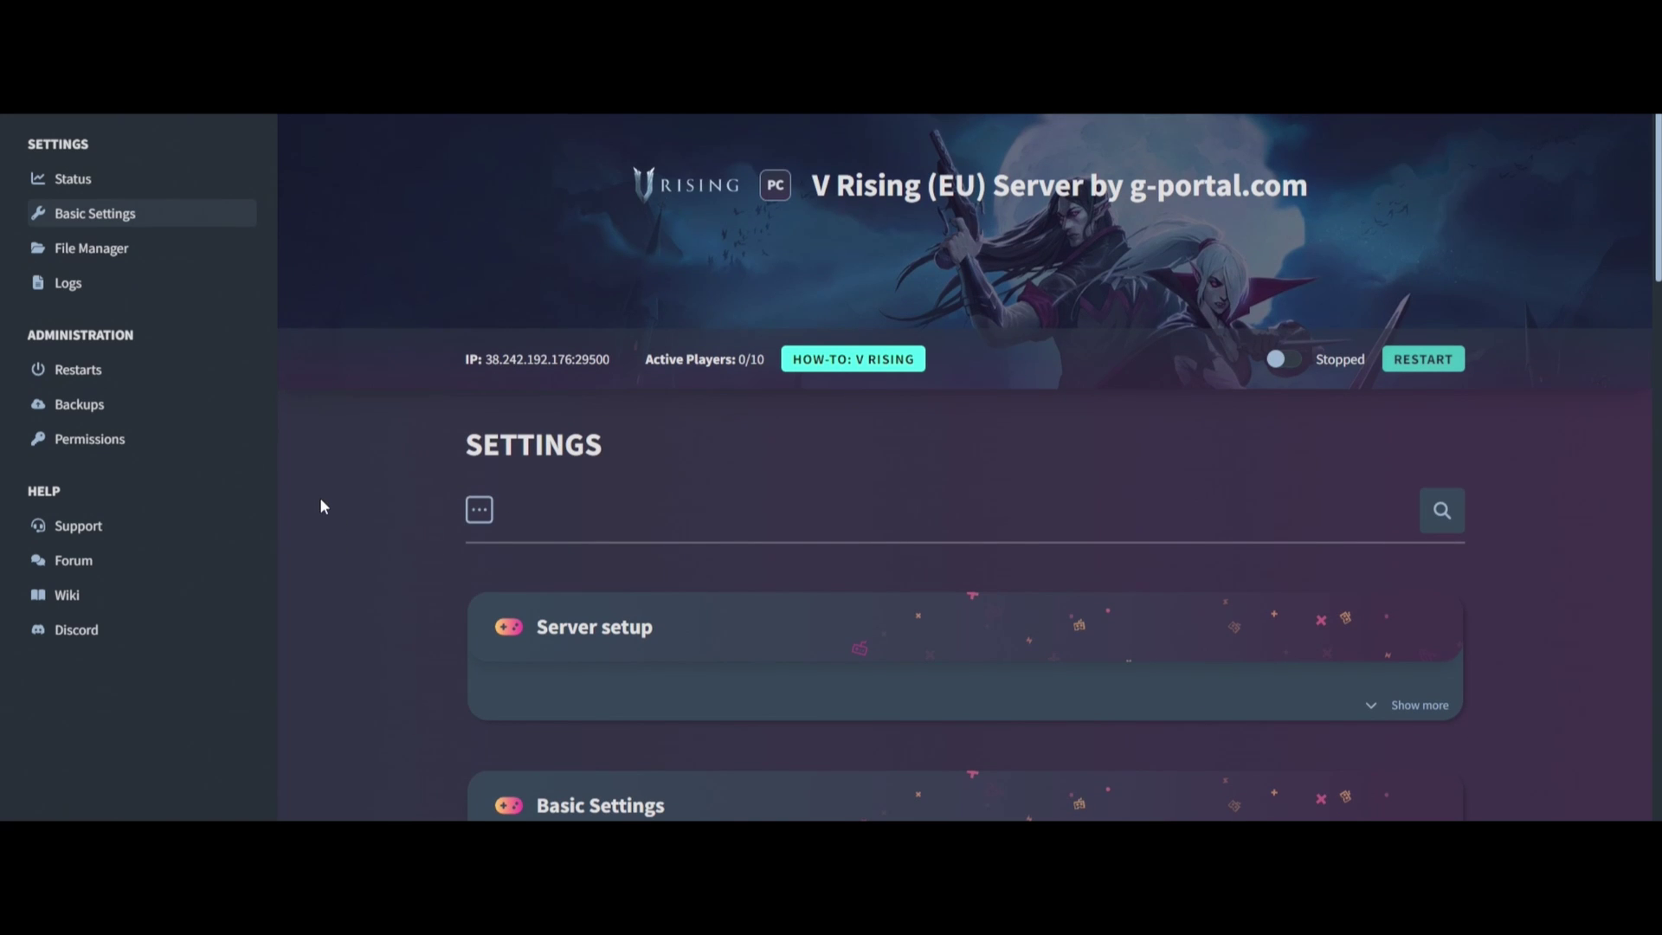
pyautogui.click(112, 253)
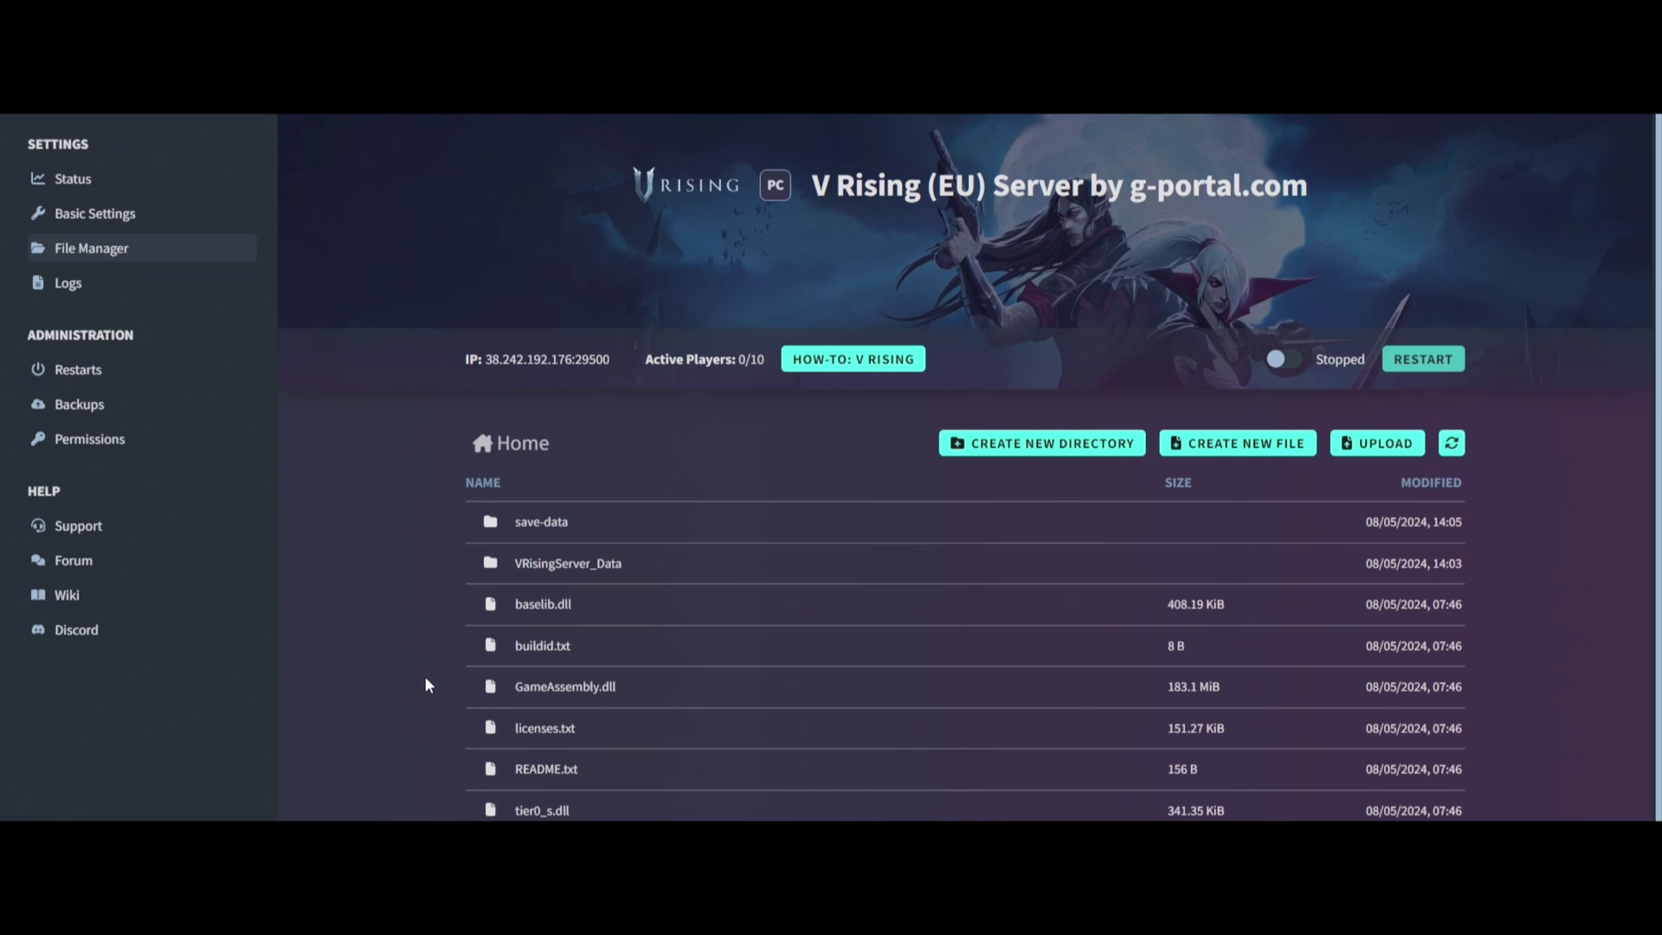
pyautogui.scroll(-1, 472, 749)
pyautogui.scroll(1, 467, 759)
# Open the server's Logs page and check which log files can be chosen.
pyautogui.click(107, 292)
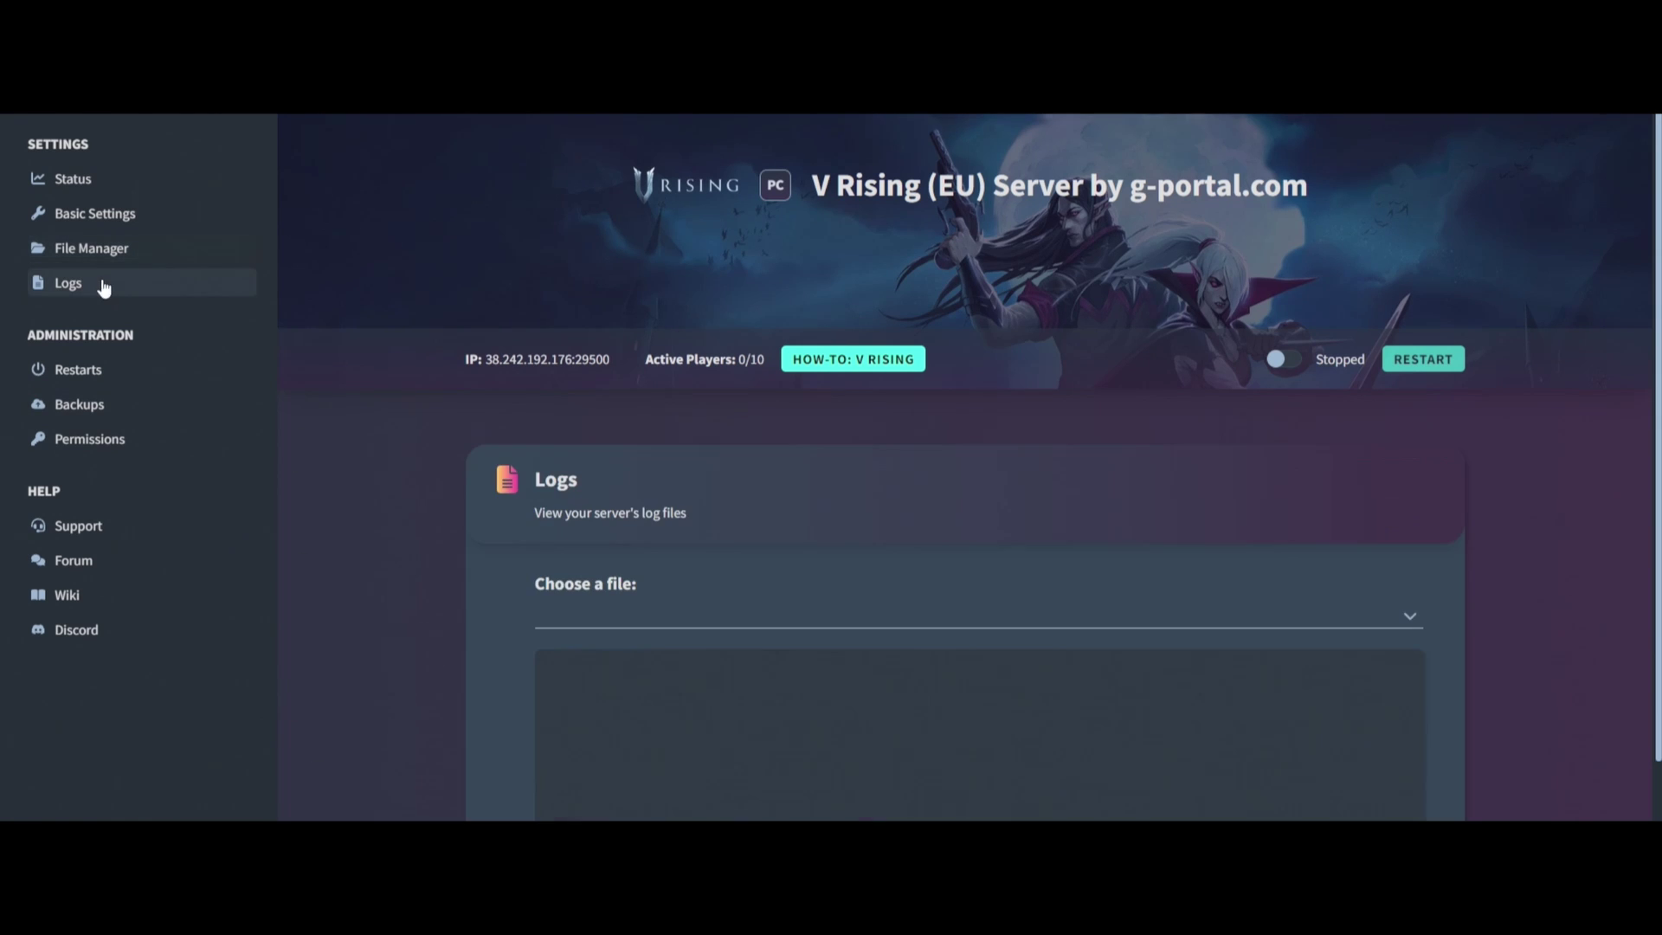
pyautogui.click(635, 610)
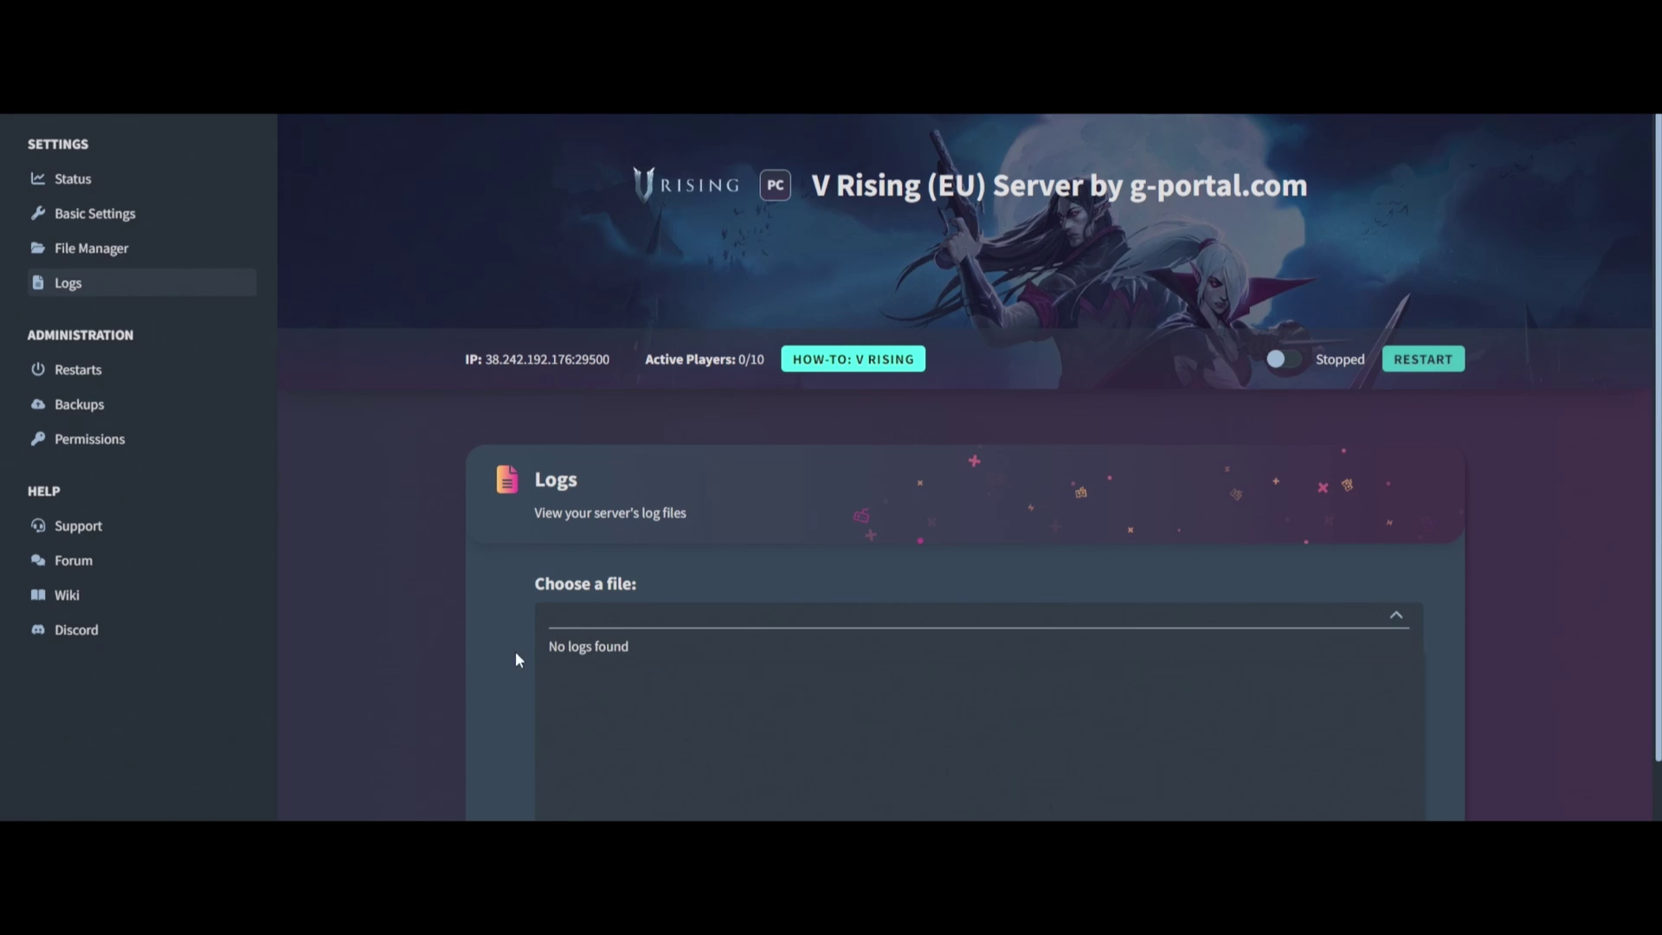
pyautogui.click(480, 658)
pyautogui.scroll(-2, 497, 650)
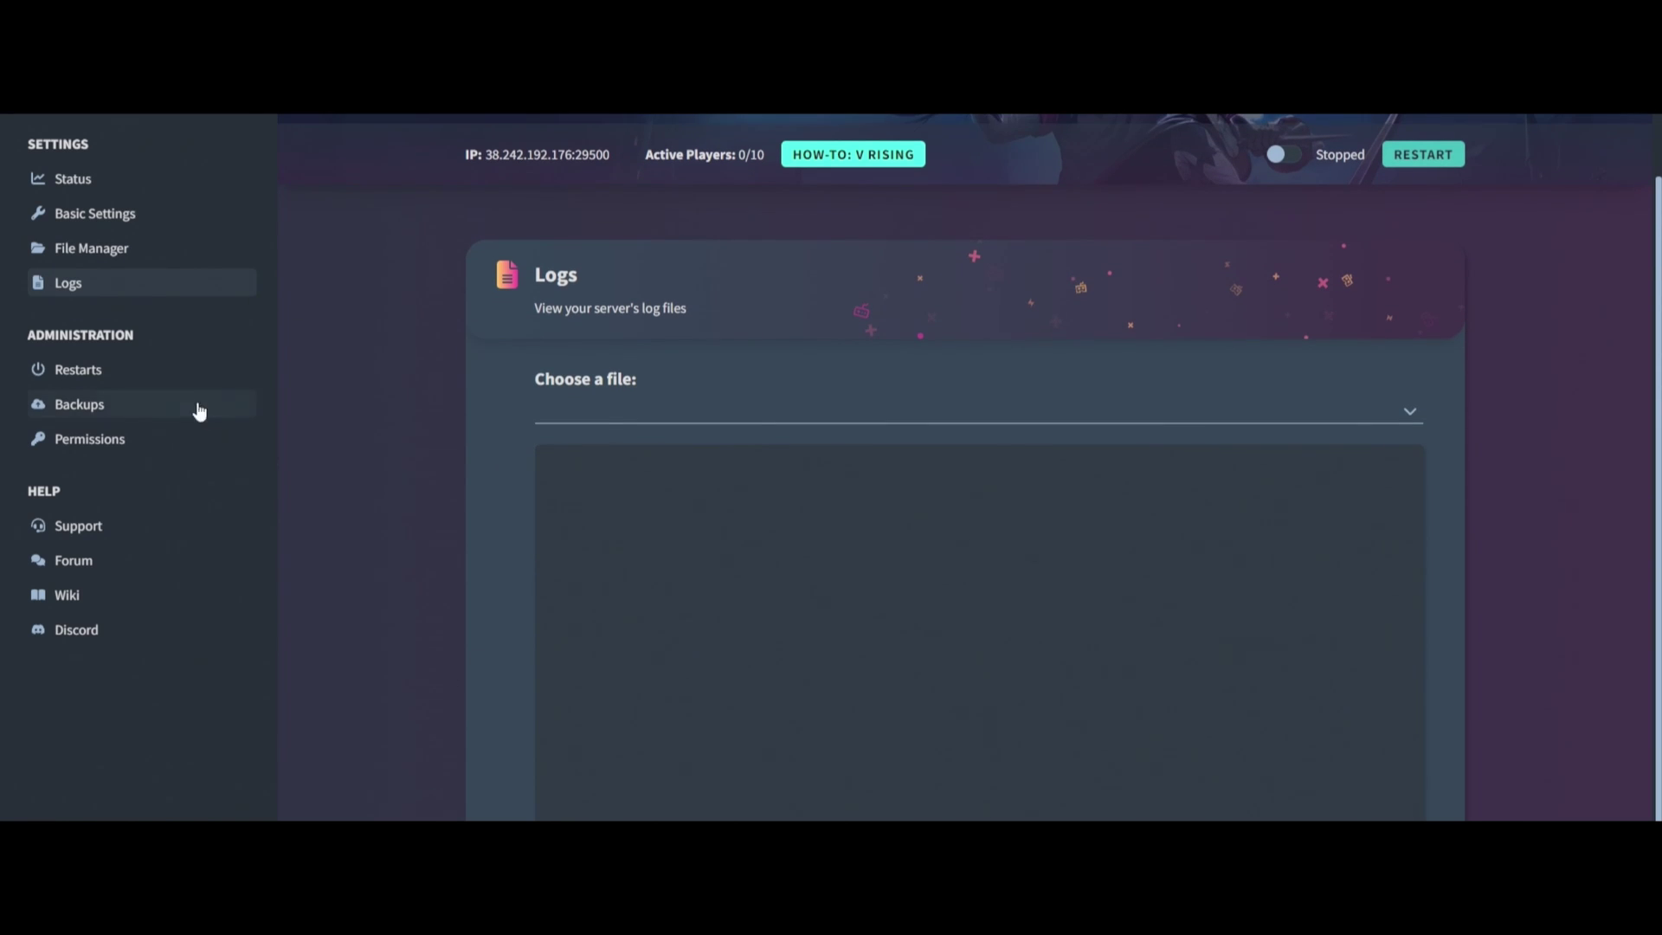
# Save a new daily restart schedule at 06:00 with the description "daily restart".
pyautogui.click(156, 377)
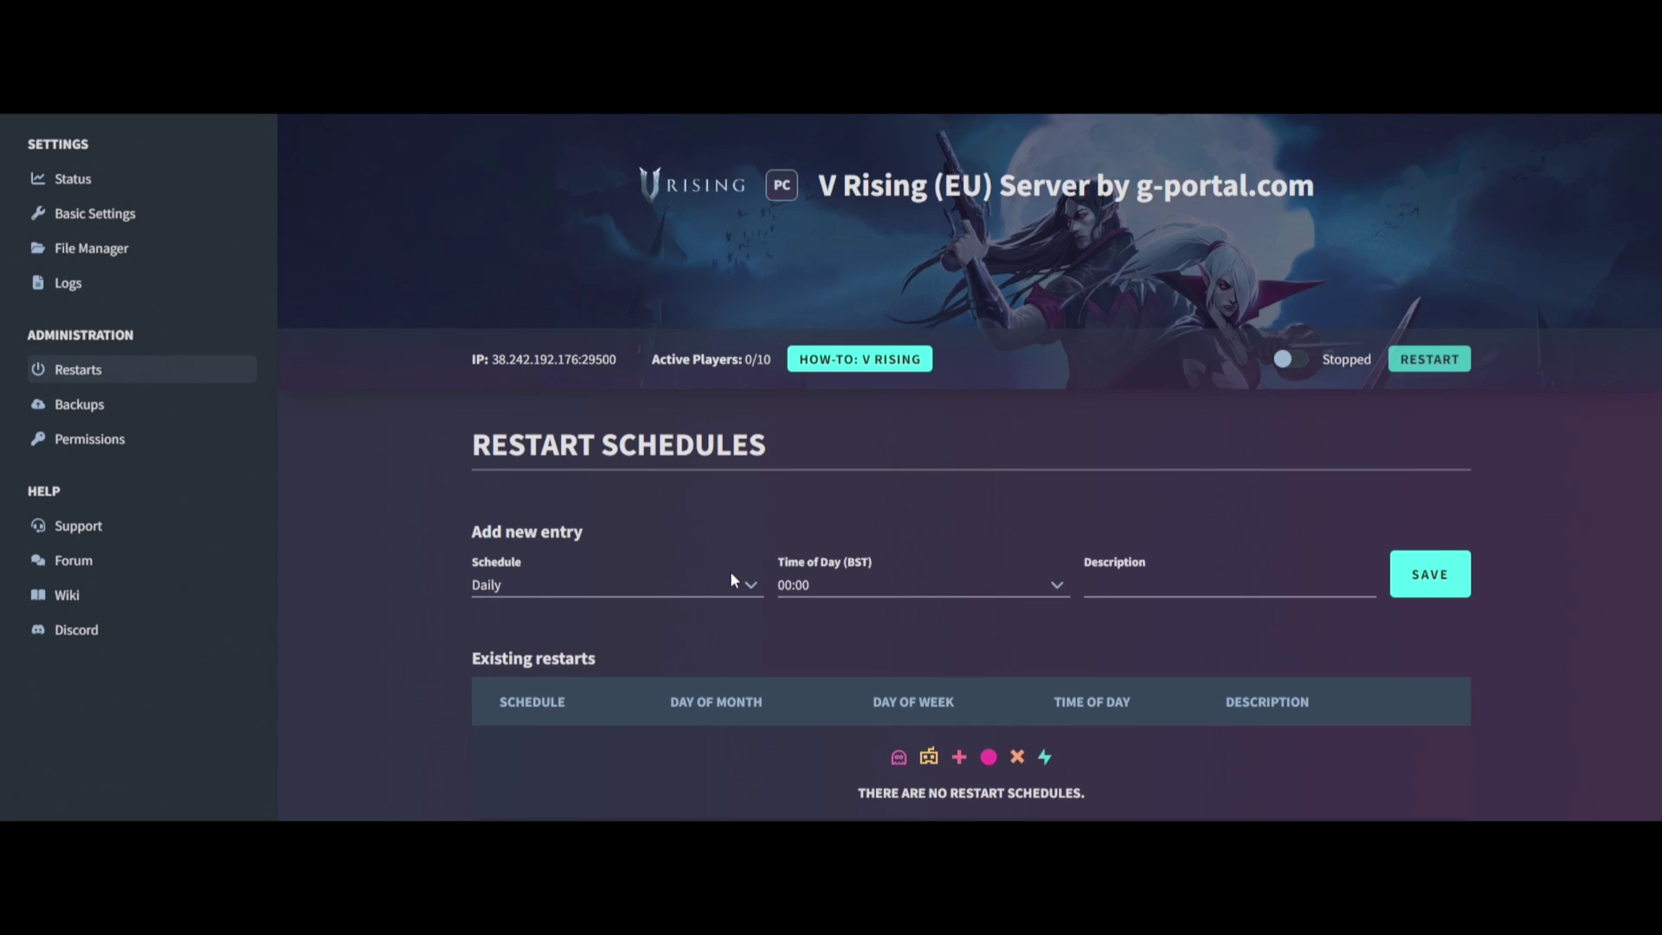
pyautogui.click(1099, 586)
pyautogui.write('daily restart')
pyautogui.click(882, 585)
pyautogui.scroll(-5, 848, 684)
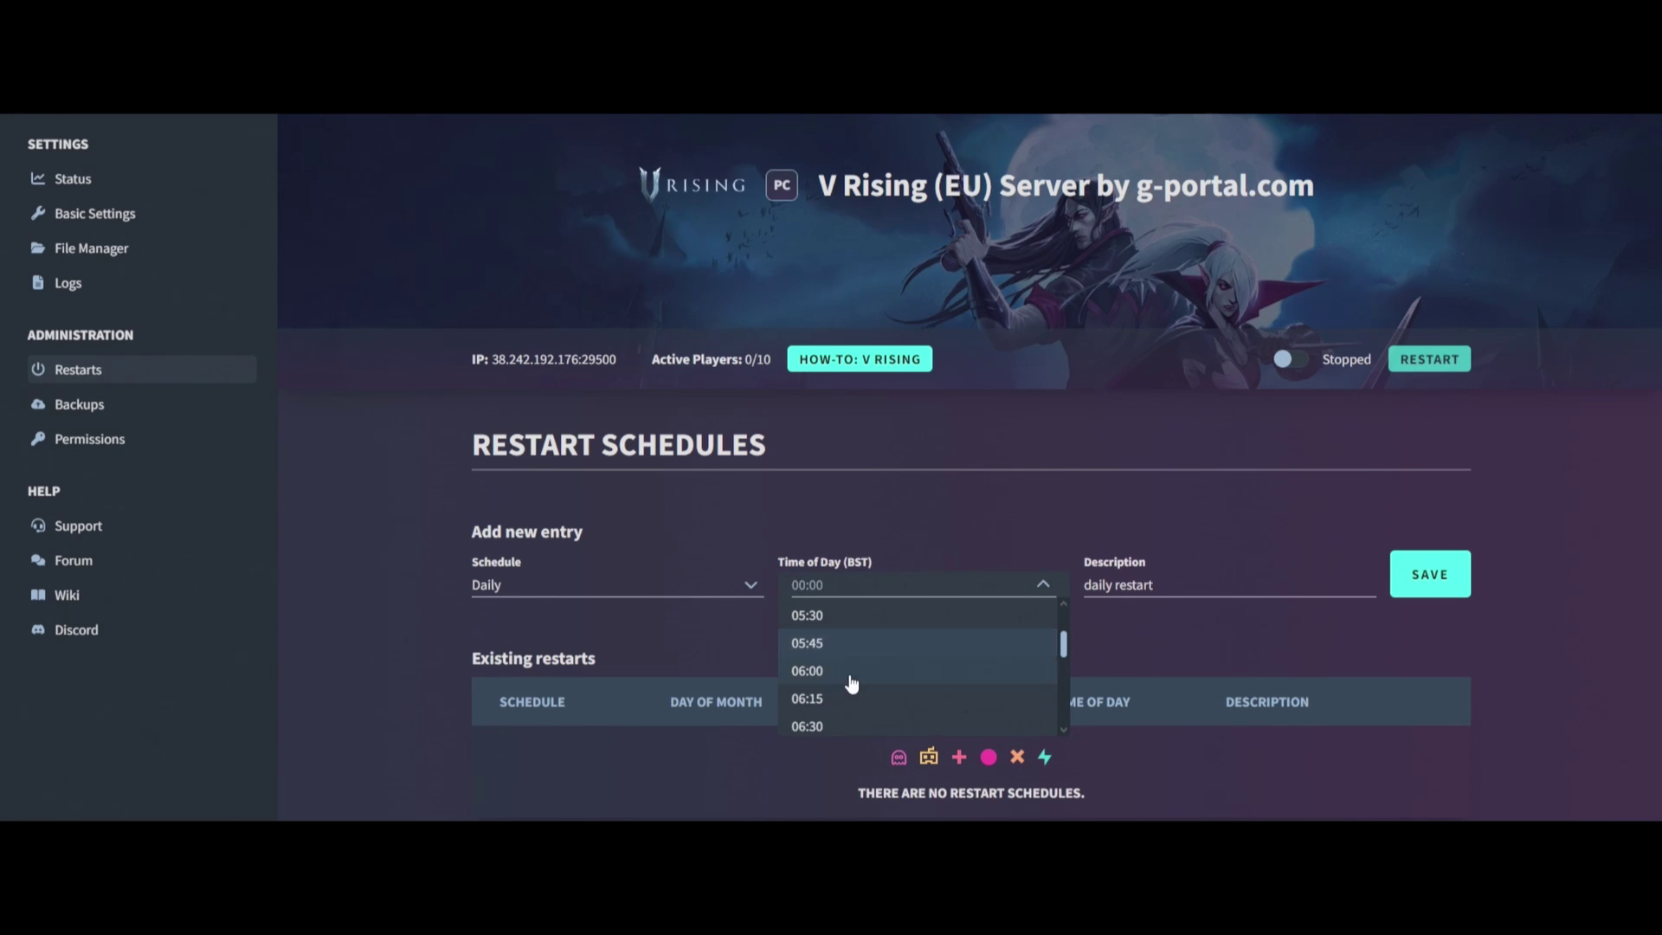
pyautogui.click(851, 665)
pyautogui.click(1437, 575)
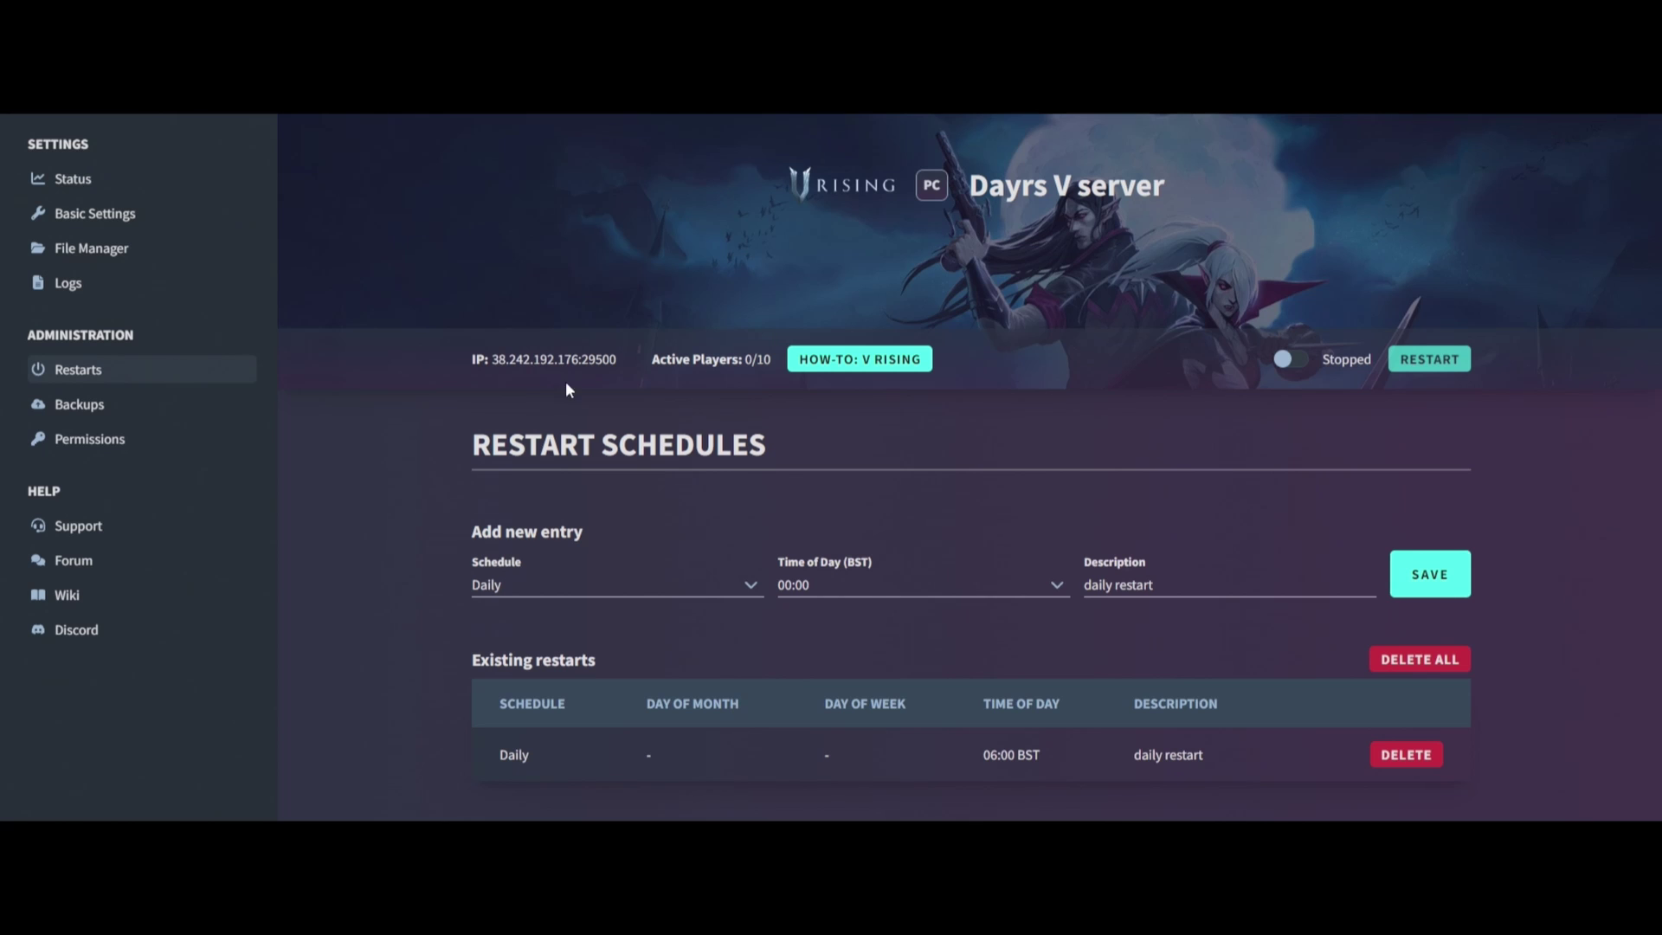
# Turn on automatic backups for the server and confirm the switch.
pyautogui.click(57, 412)
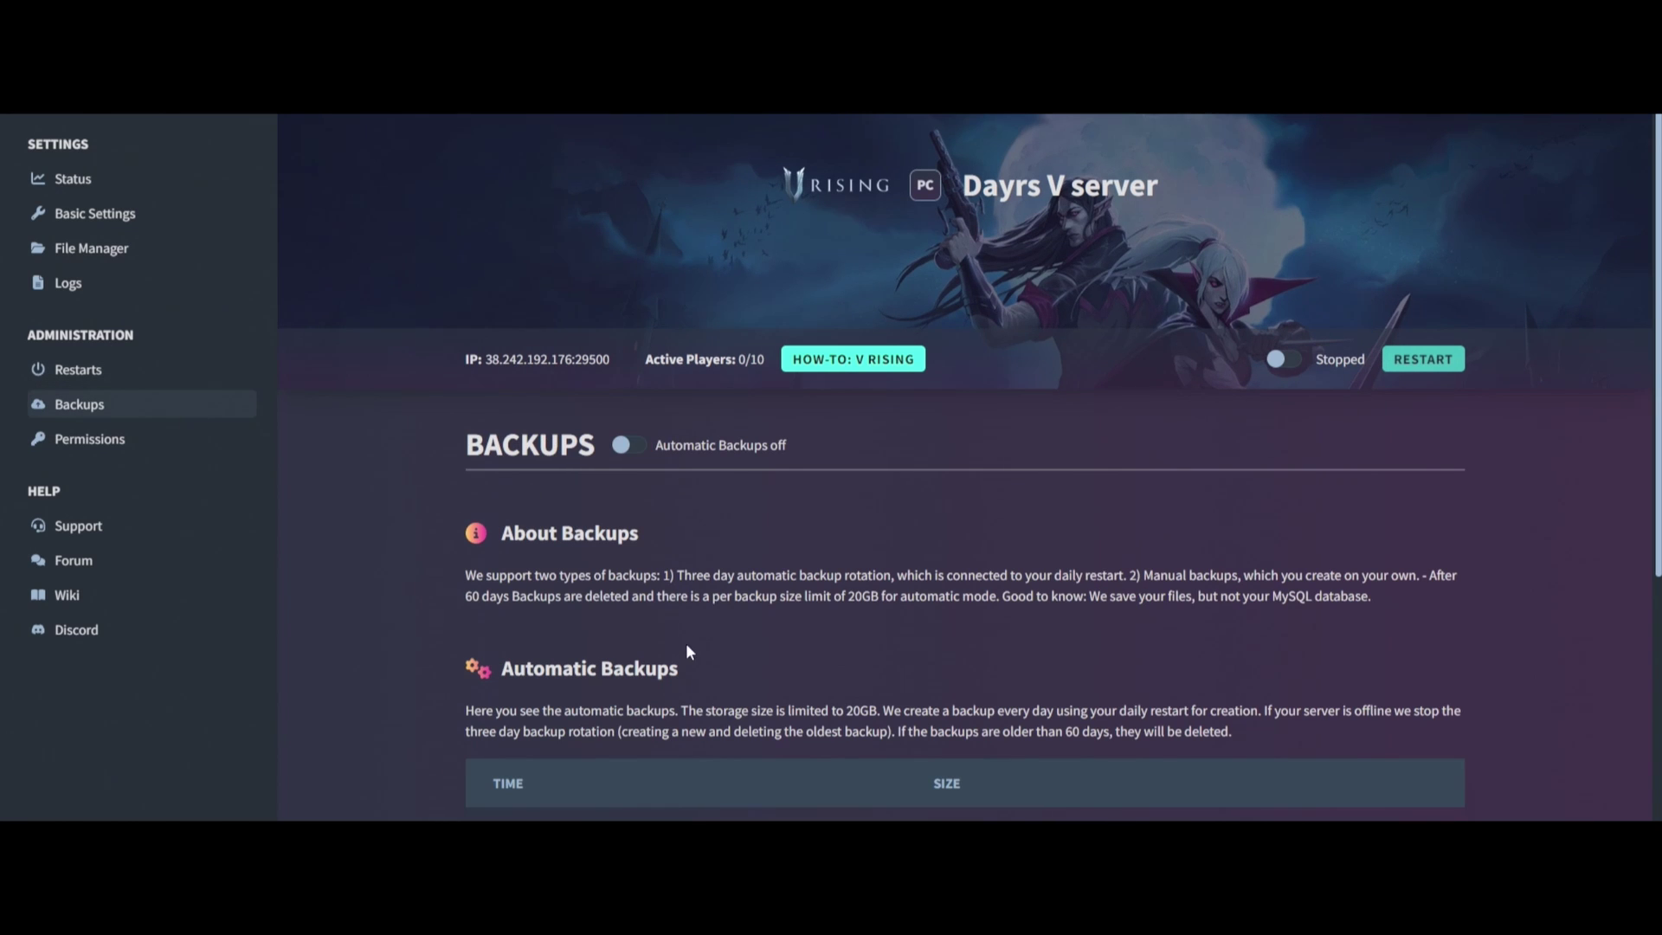
pyautogui.click(630, 446)
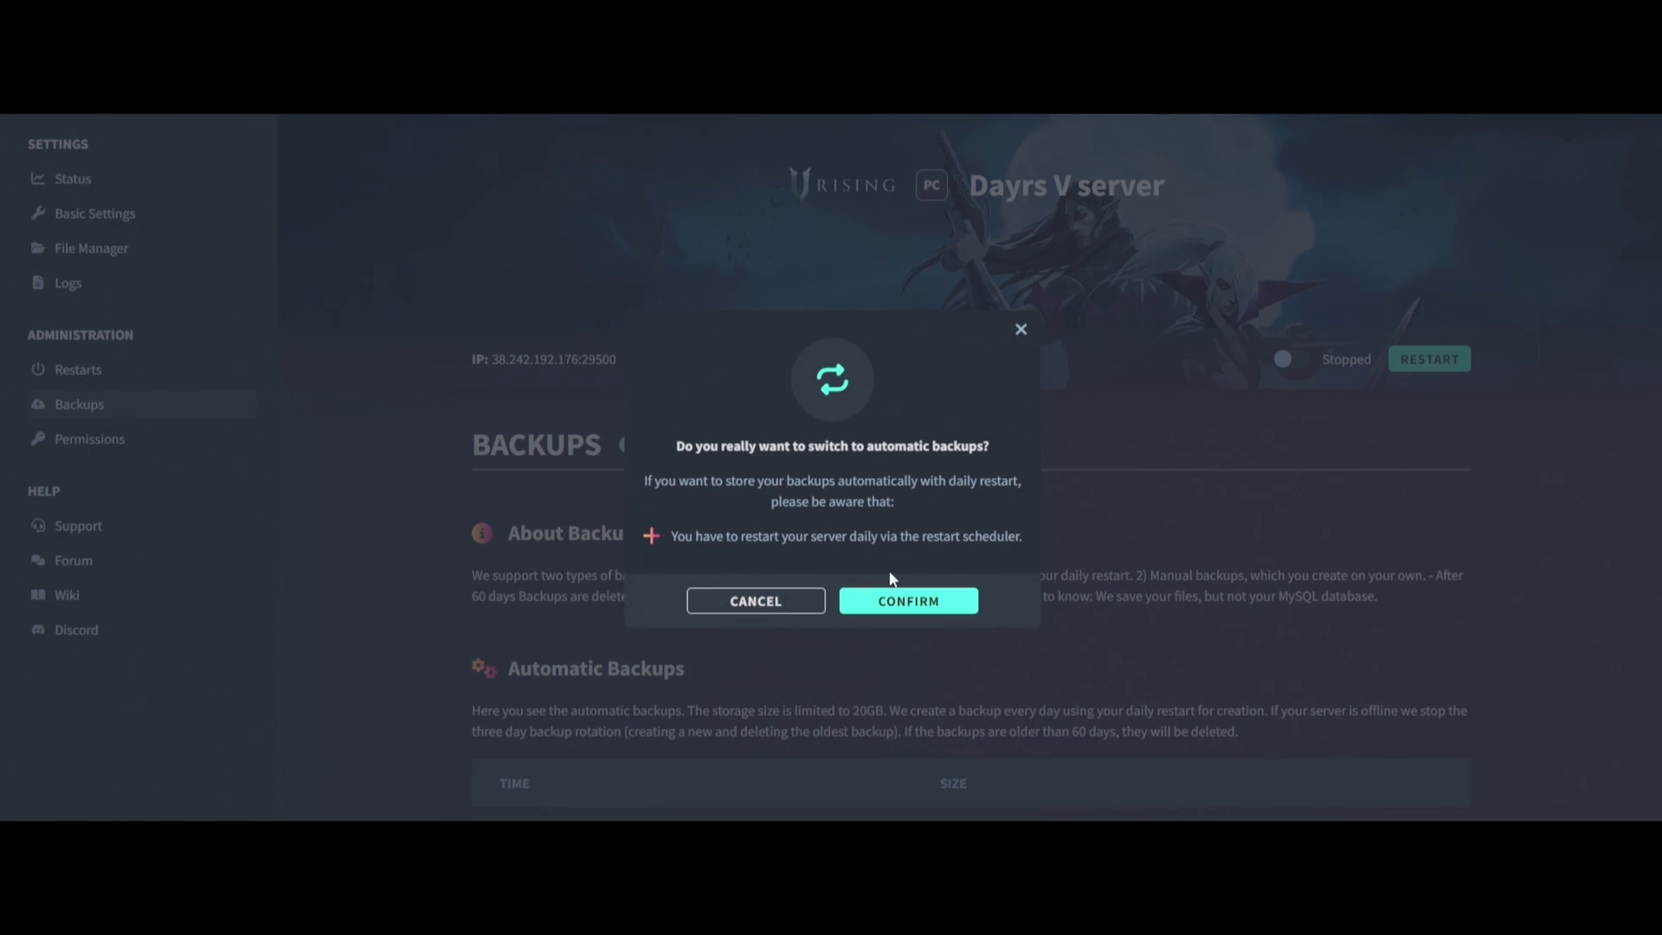
pyautogui.click(900, 598)
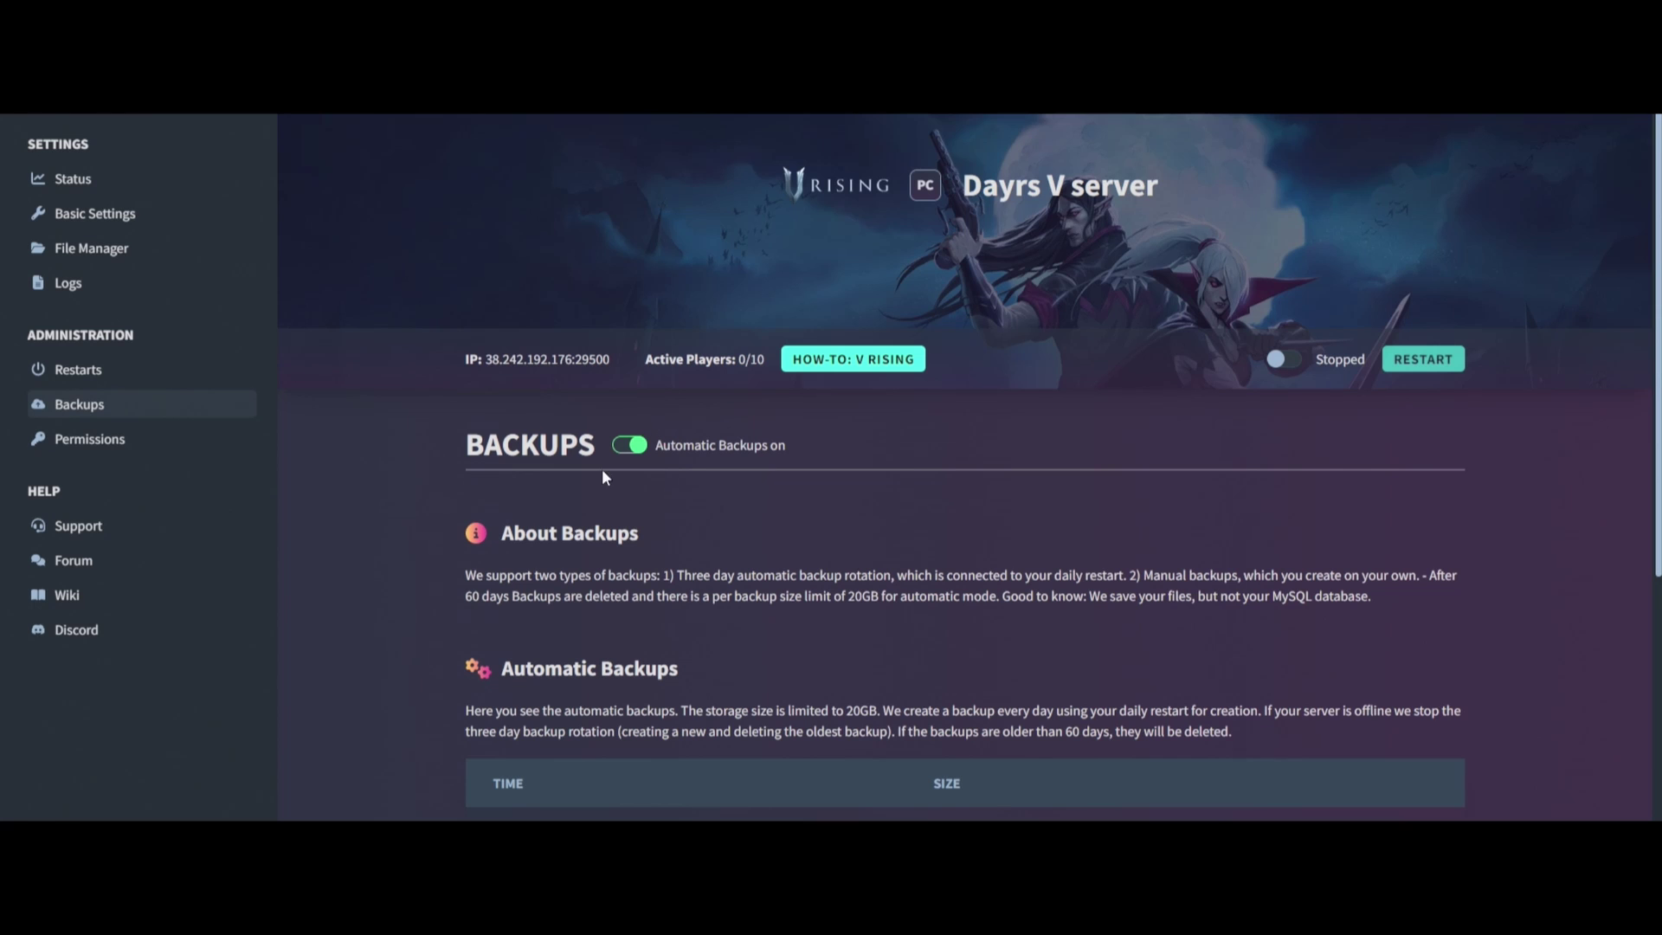
# Create a manual backup of the server and review the Manual Backups list.
pyautogui.scroll(-2, 952, 666)
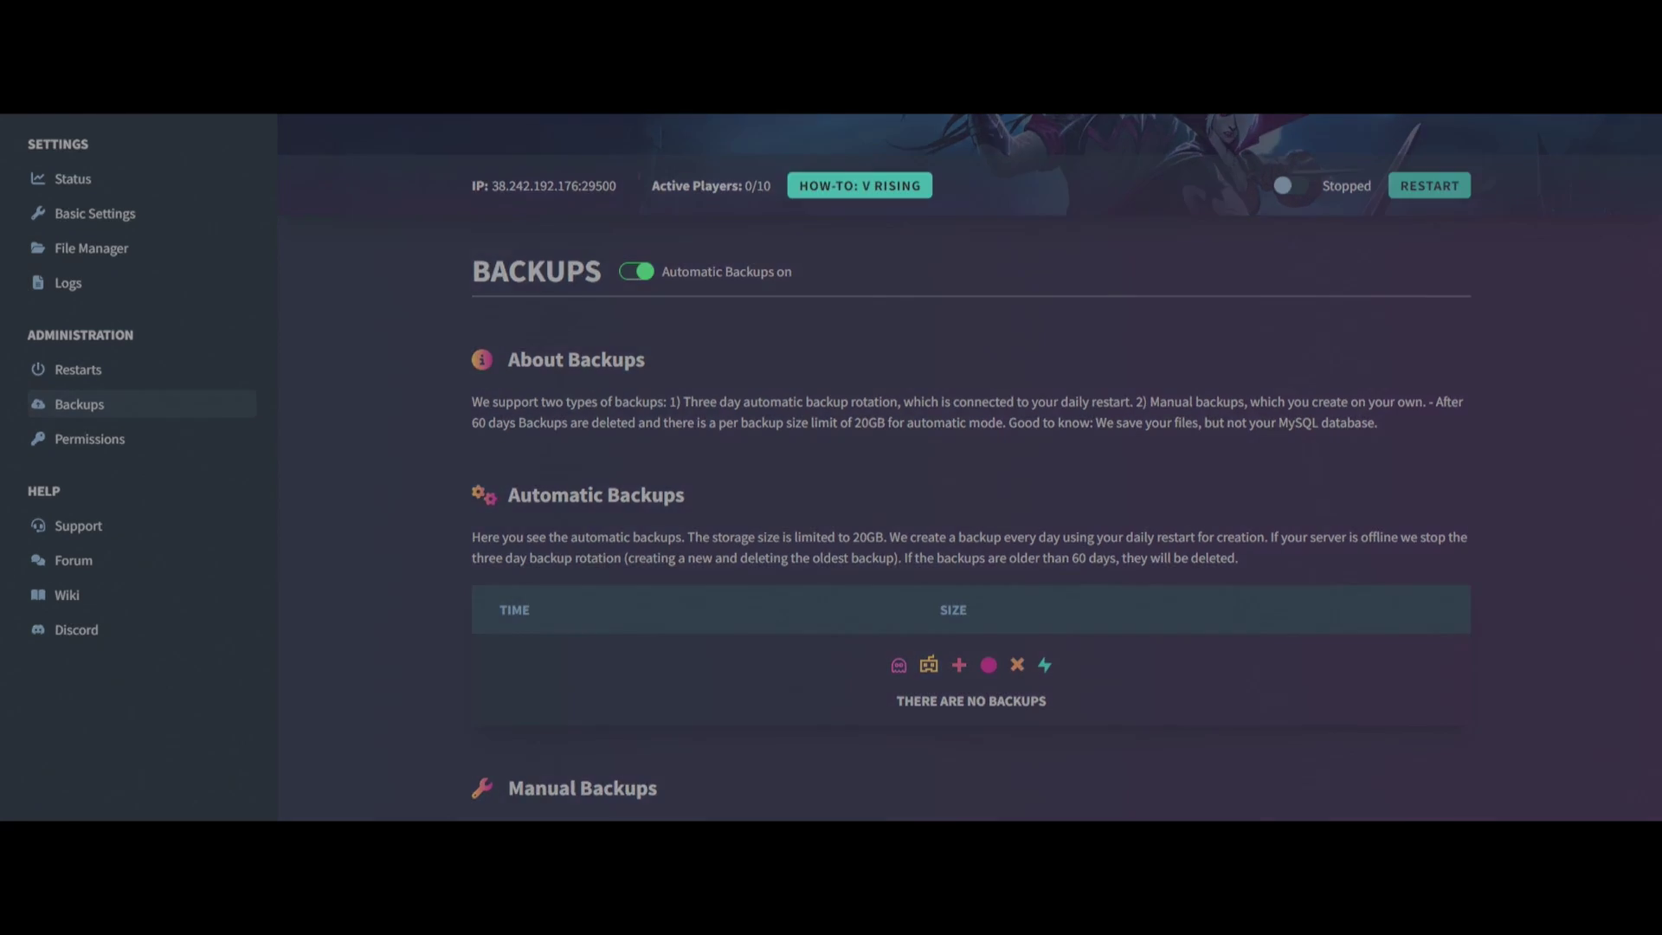
pyautogui.click(909, 565)
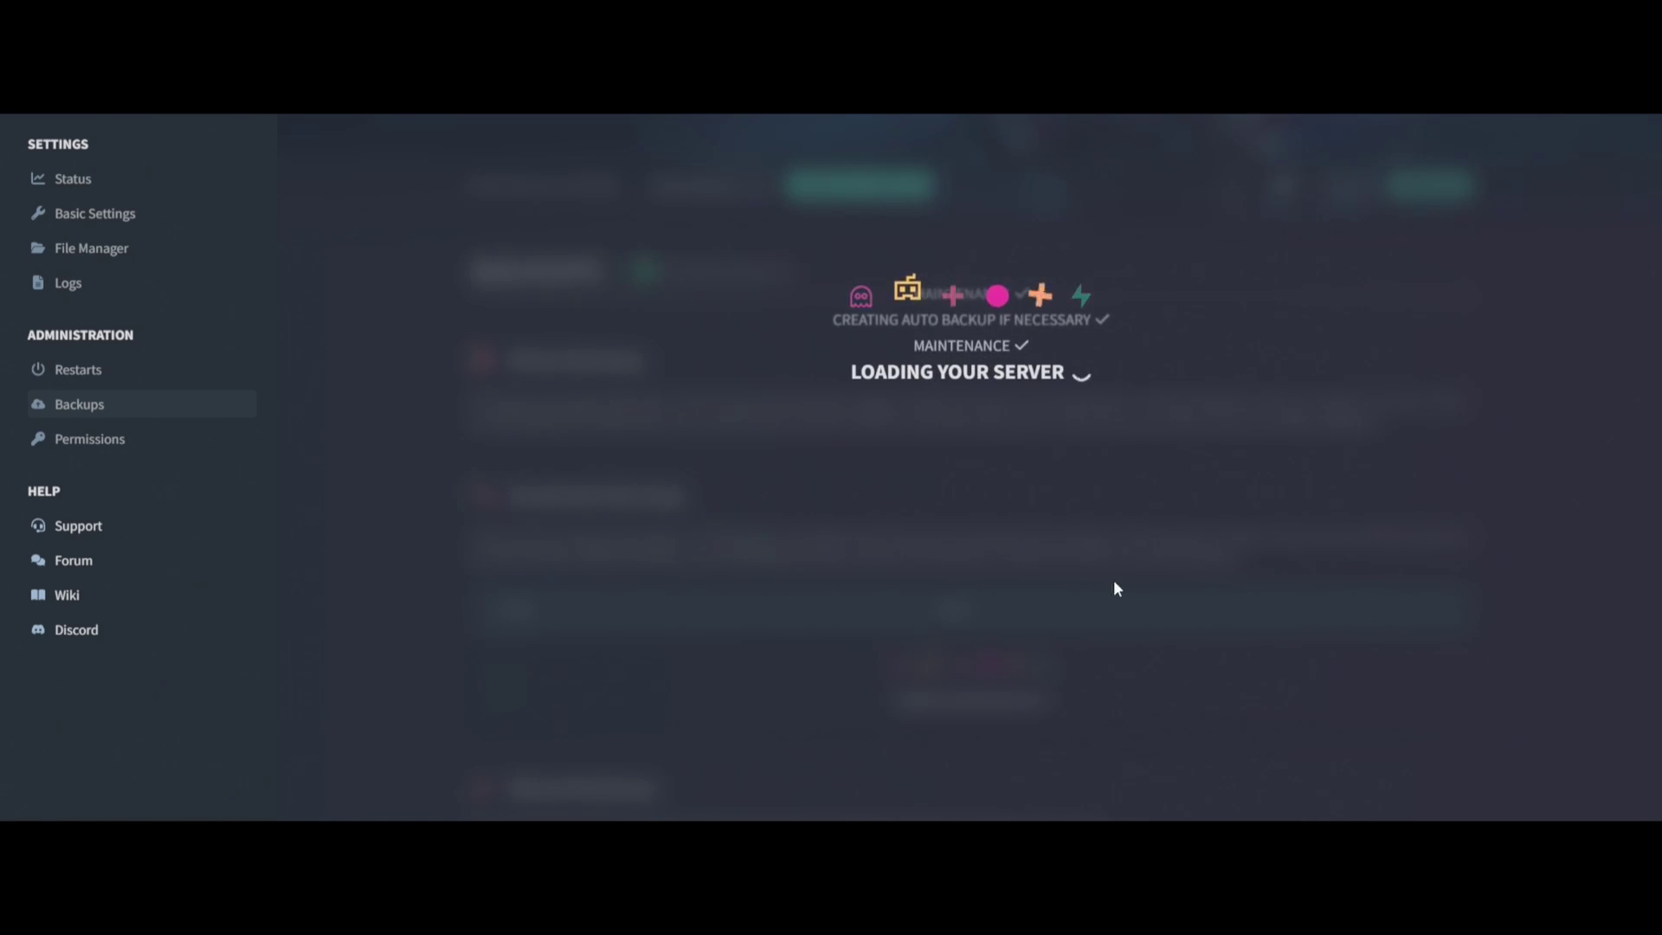
pyautogui.scroll(-1, 854, 746)
pyautogui.scroll(-4, 666, 720)
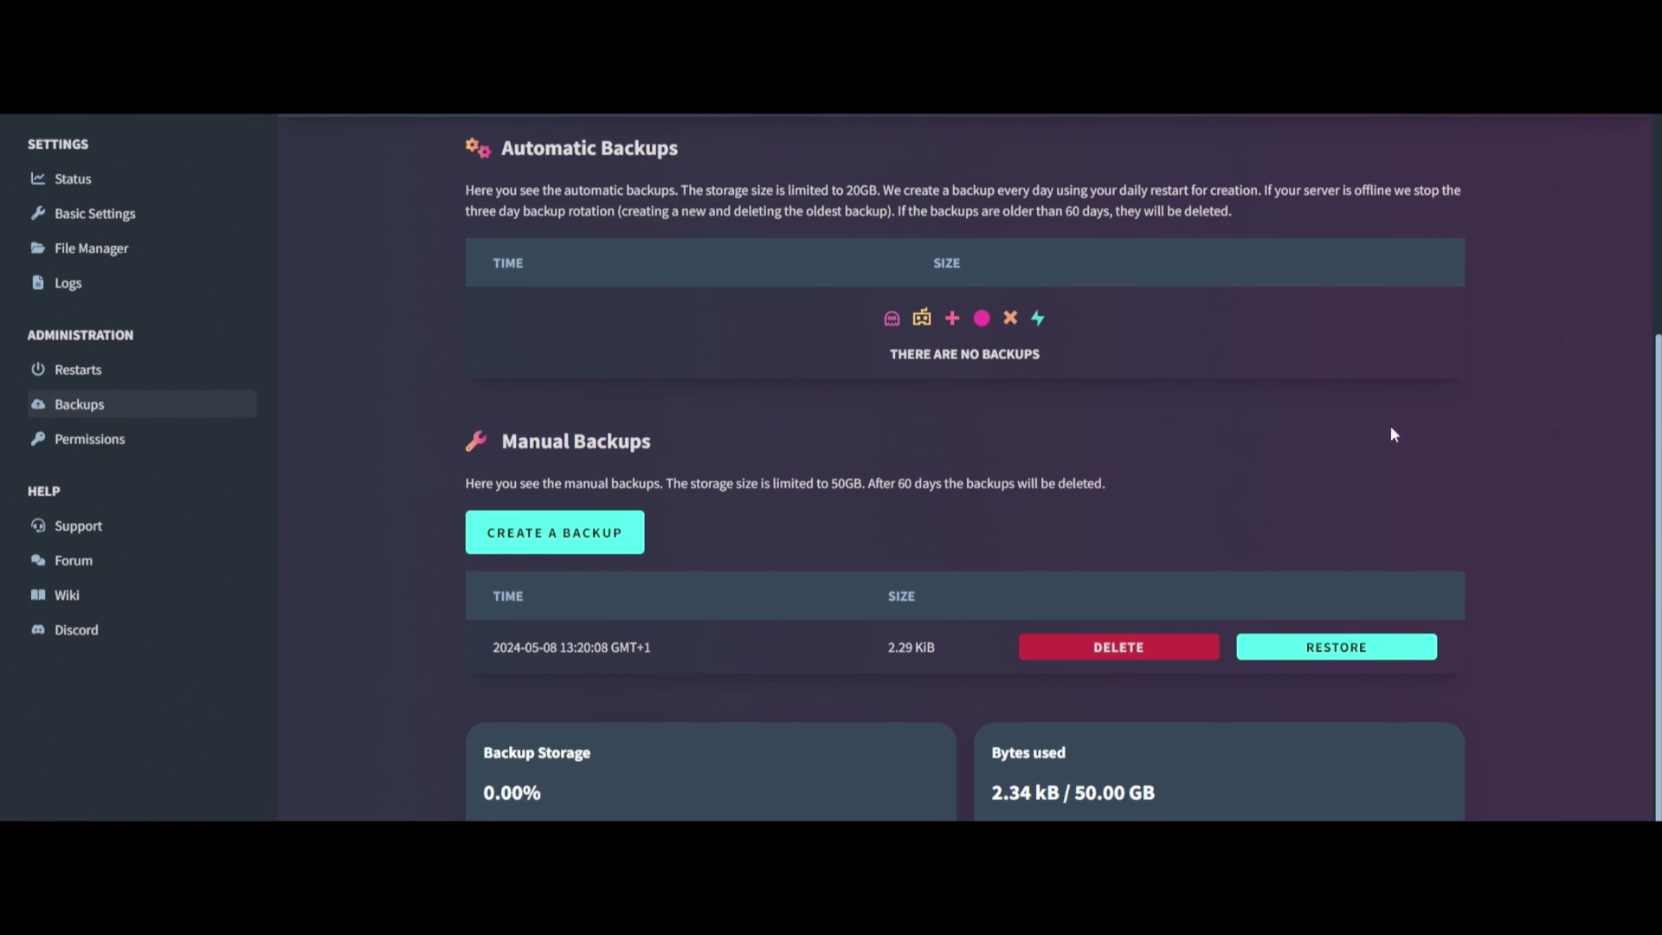
# Open the Permissions page and view the username entry for giving another user access to the server.
pyautogui.click(91, 437)
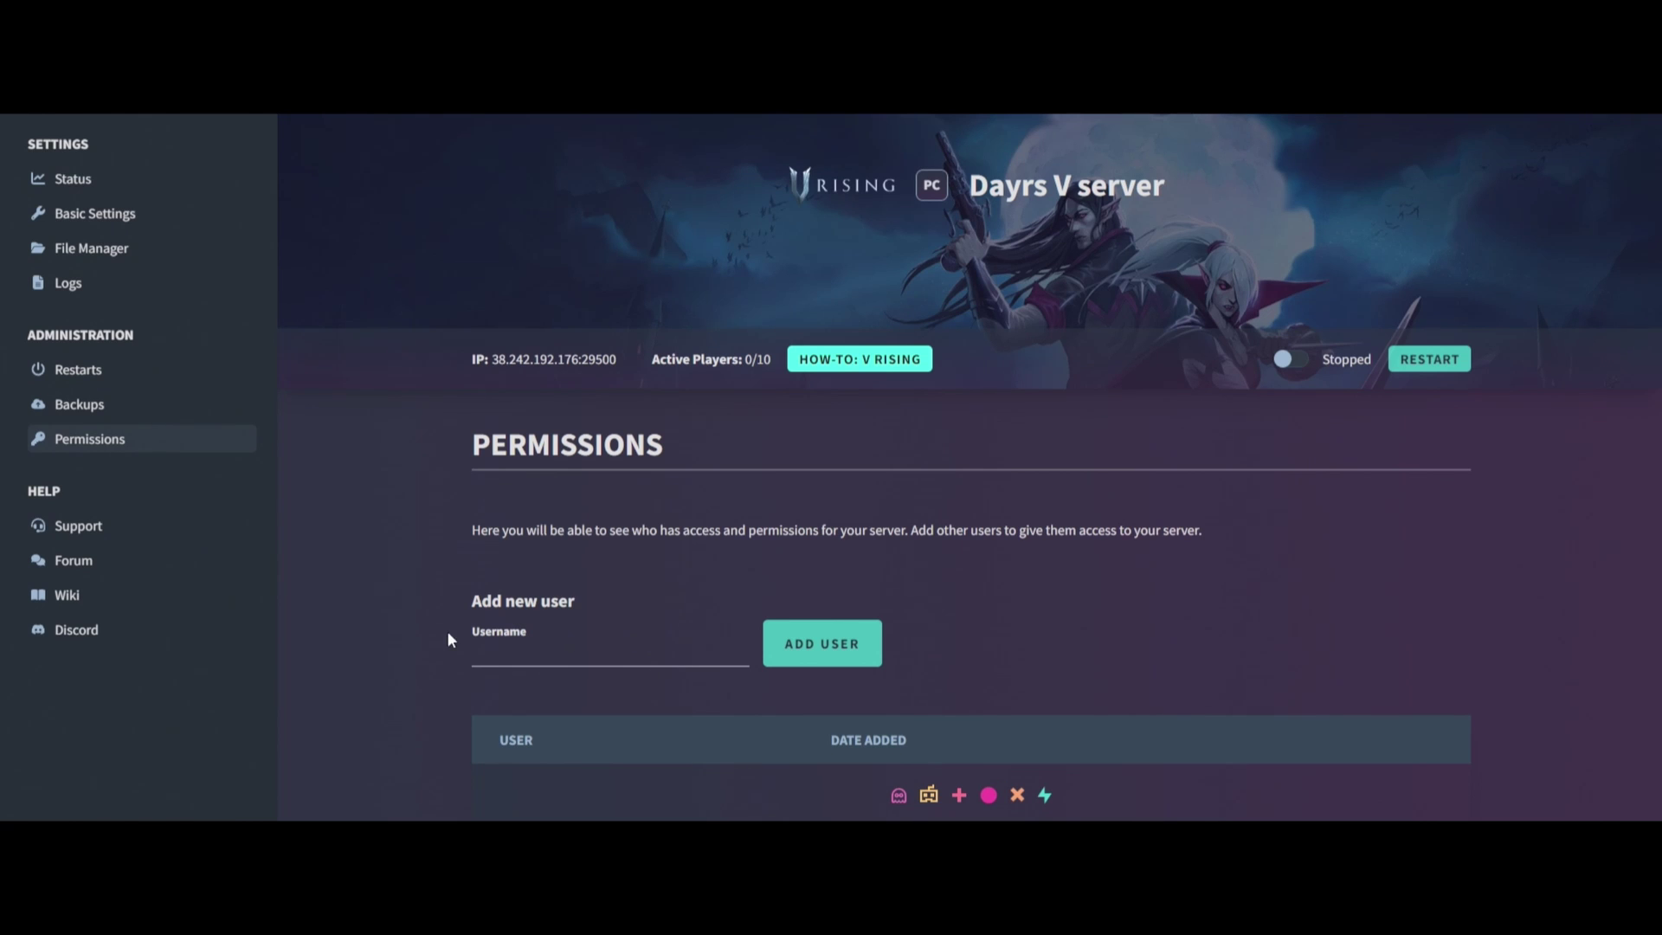
pyautogui.click(490, 649)
# Start a support ticket with the category V Rising and the server Dayrs V server, and begin its title.
pyautogui.click(94, 535)
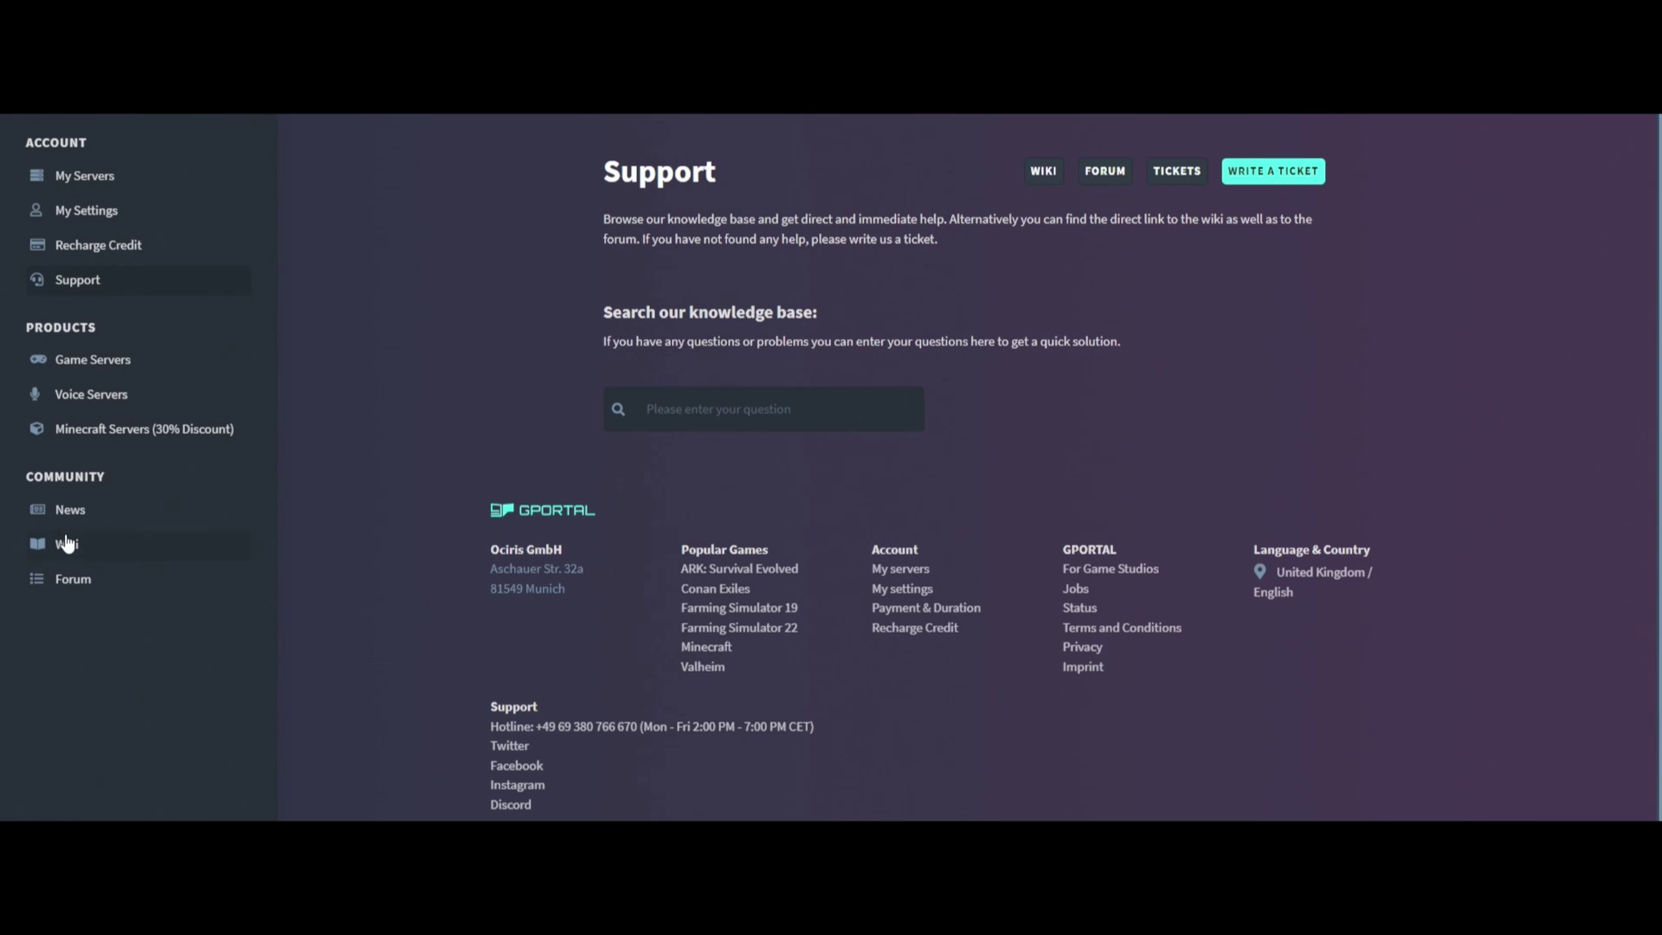
pyautogui.click(1294, 173)
pyautogui.click(709, 254)
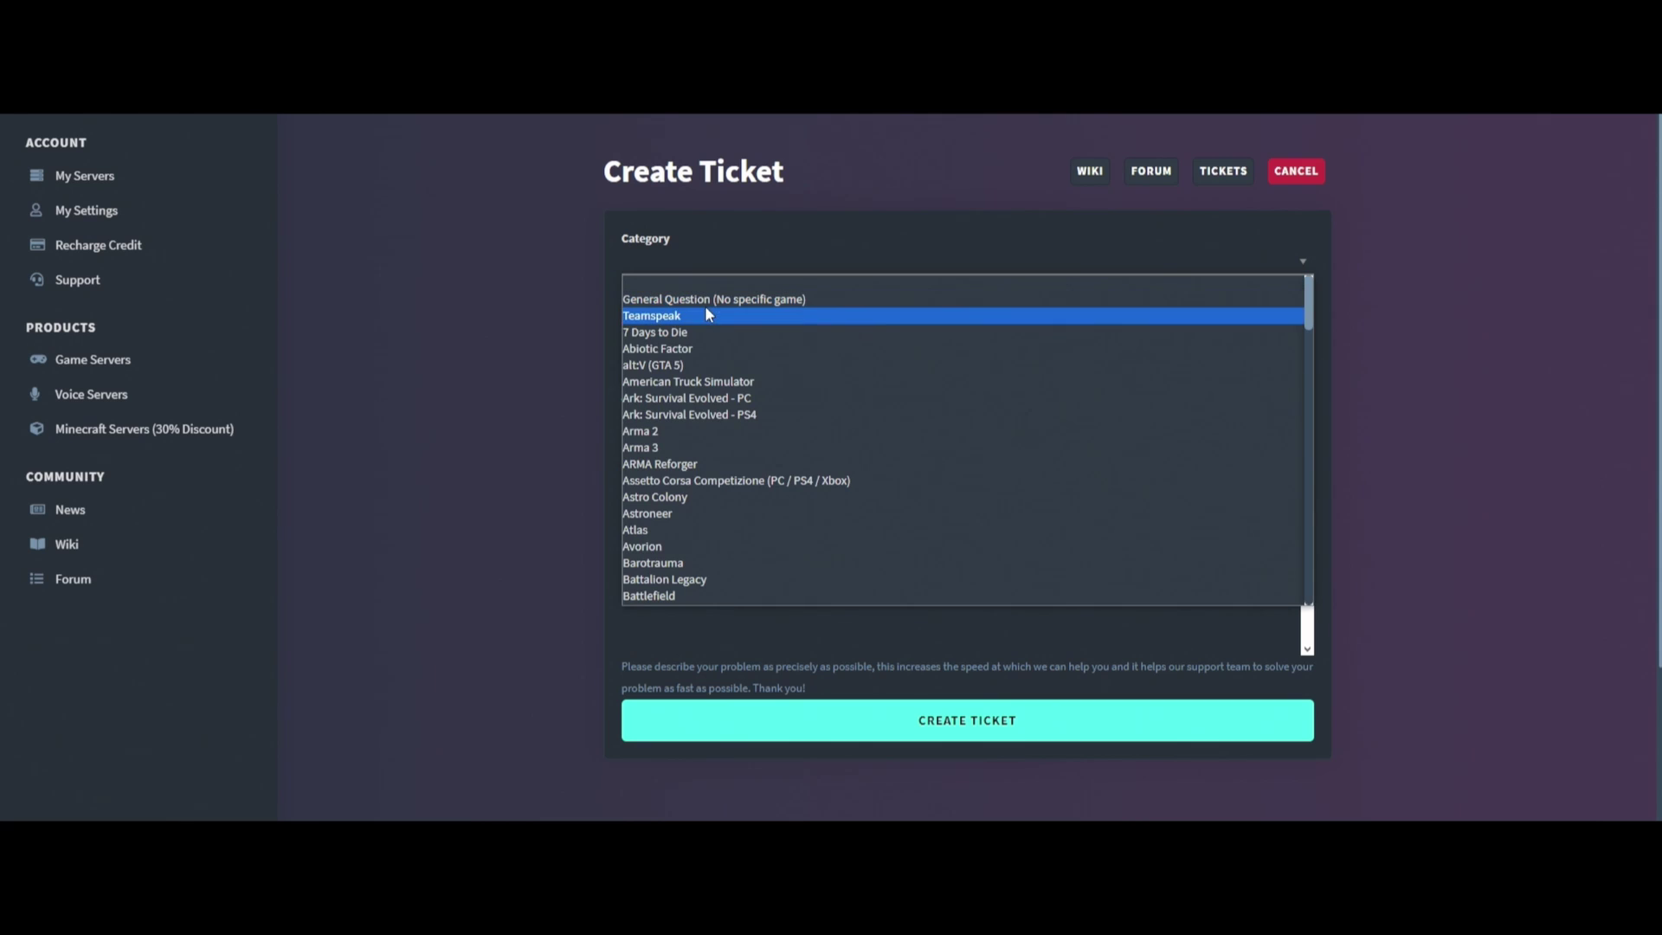
pyautogui.scroll(-20, 693, 475)
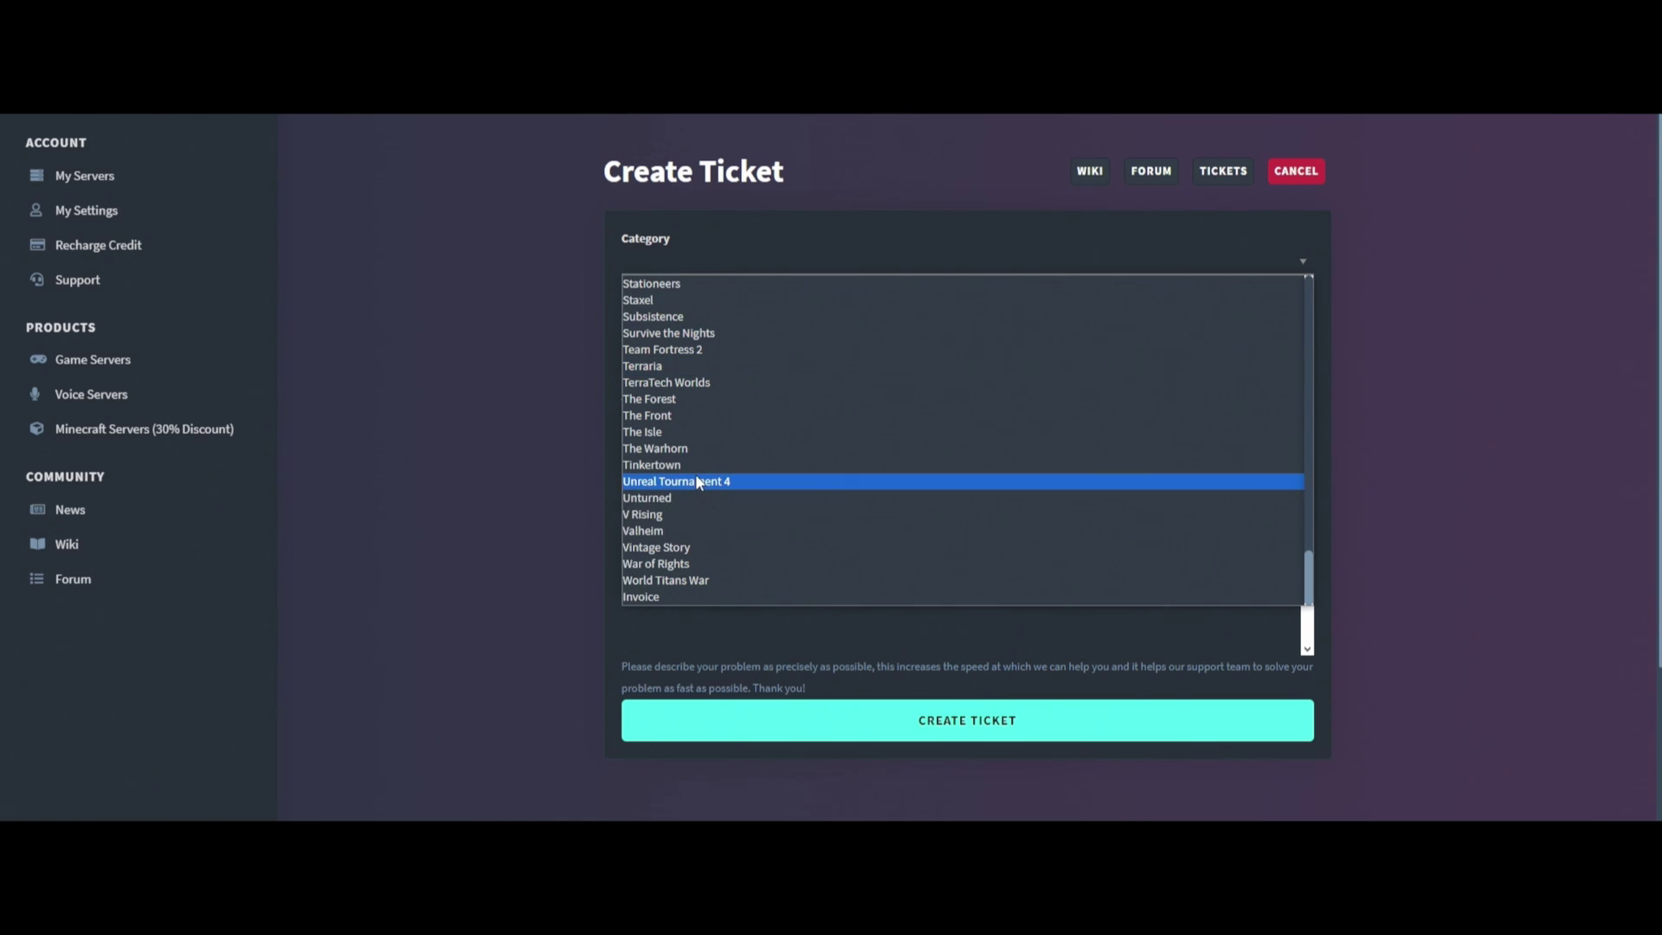
pyautogui.click(658, 495)
pyautogui.click(711, 346)
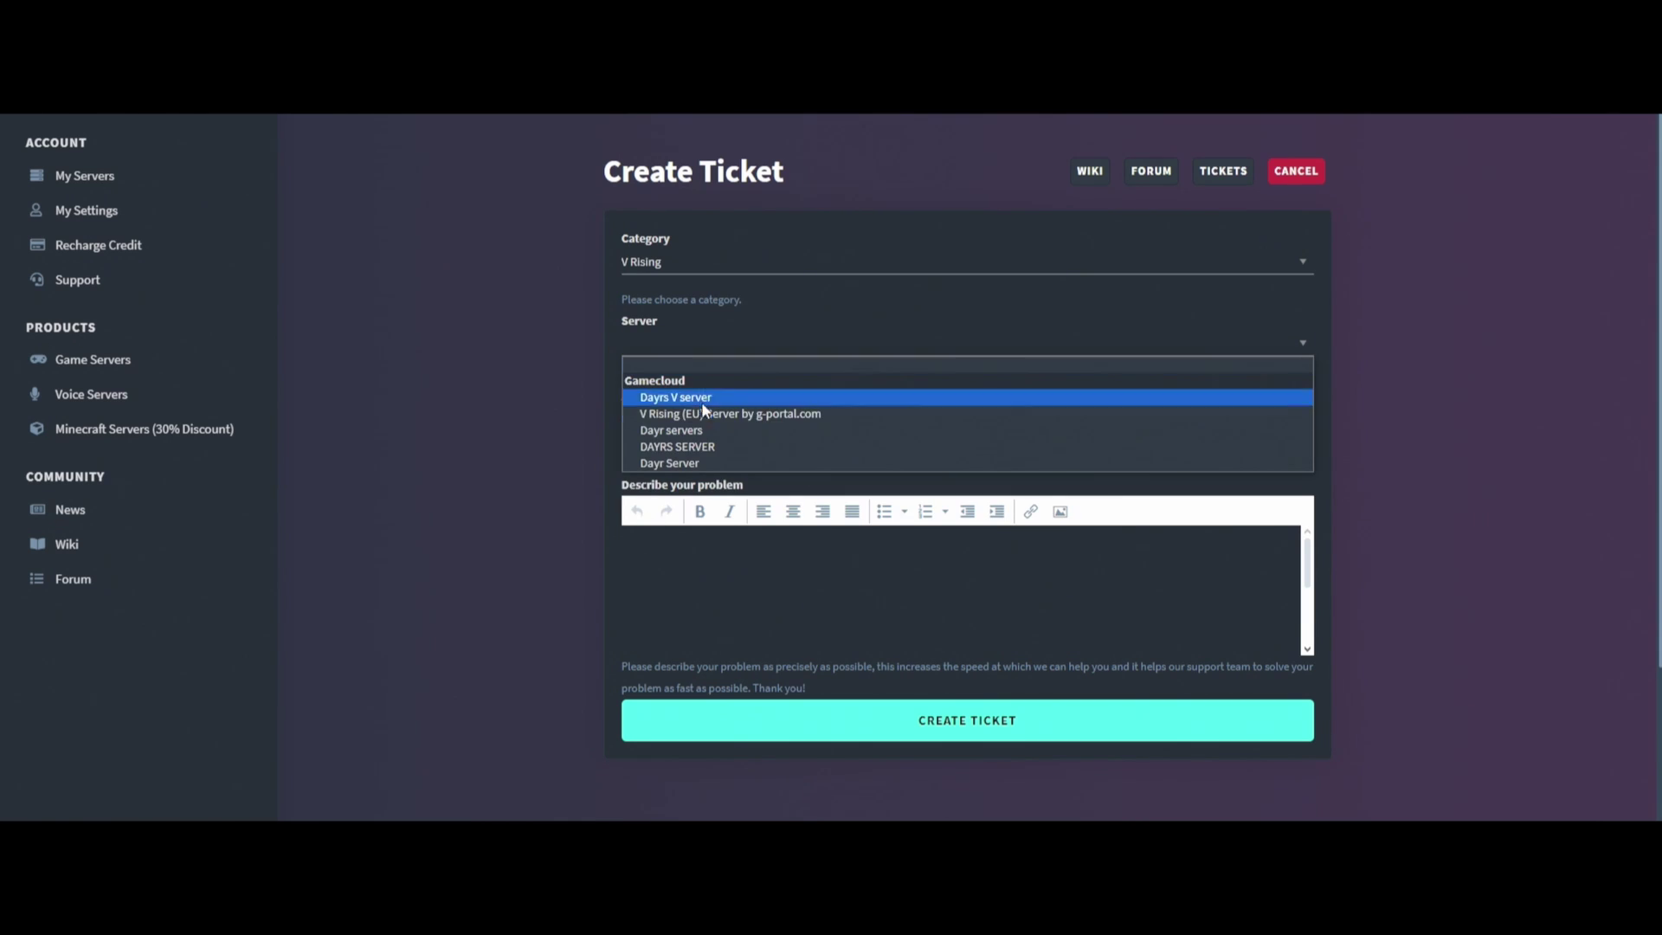
pyautogui.click(702, 408)
pyautogui.click(690, 433)
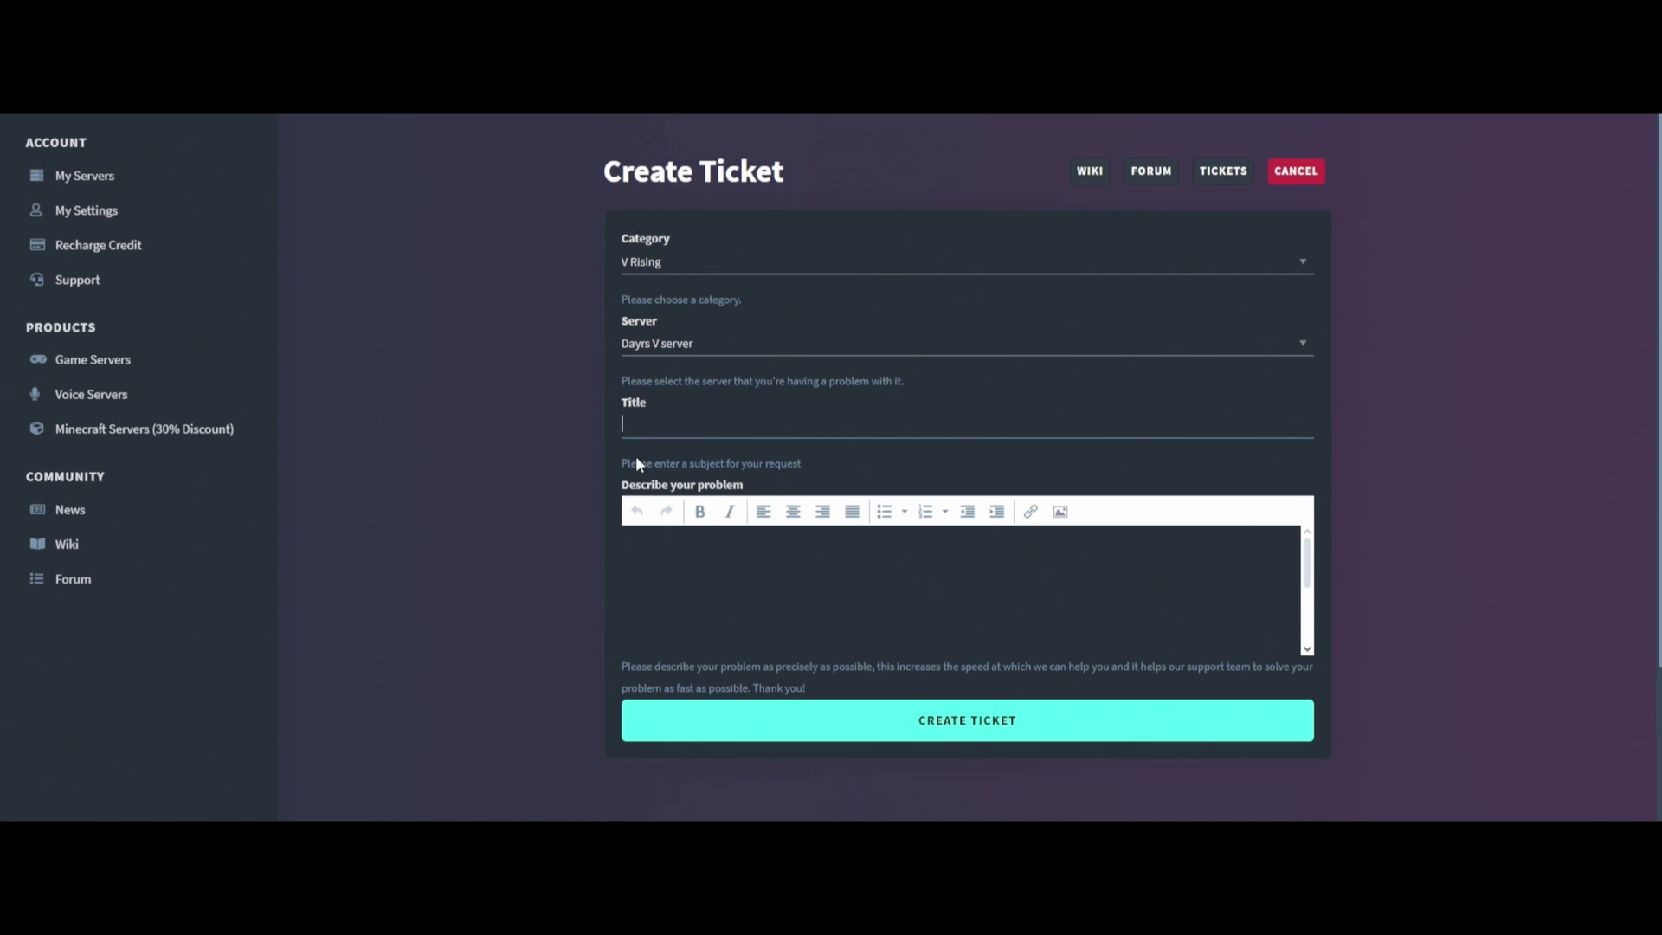